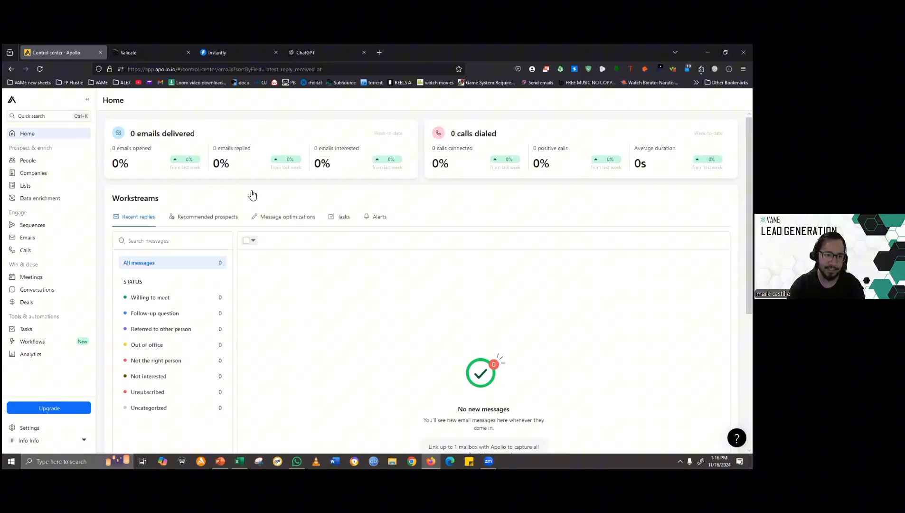
# - Open the Companies search and clear its existing account location, employee count and industry filters
pyautogui.click(34, 173)
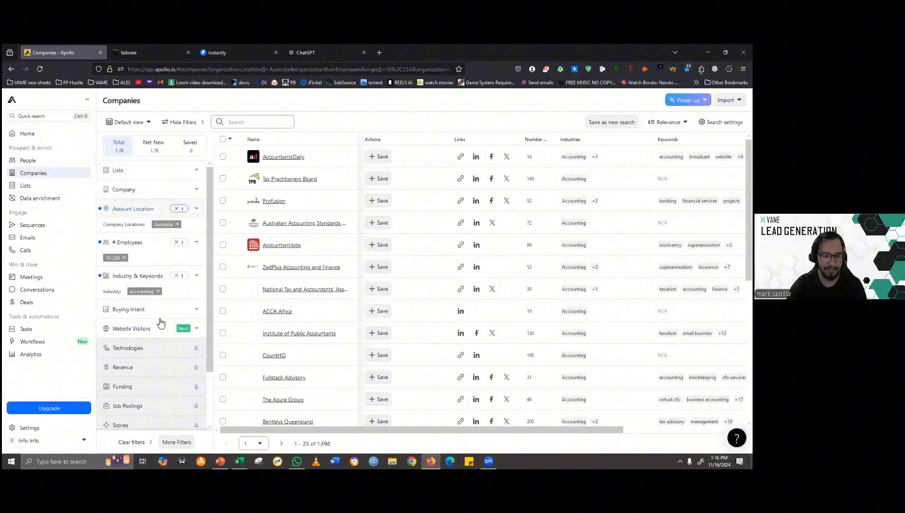
pyautogui.click(176, 208)
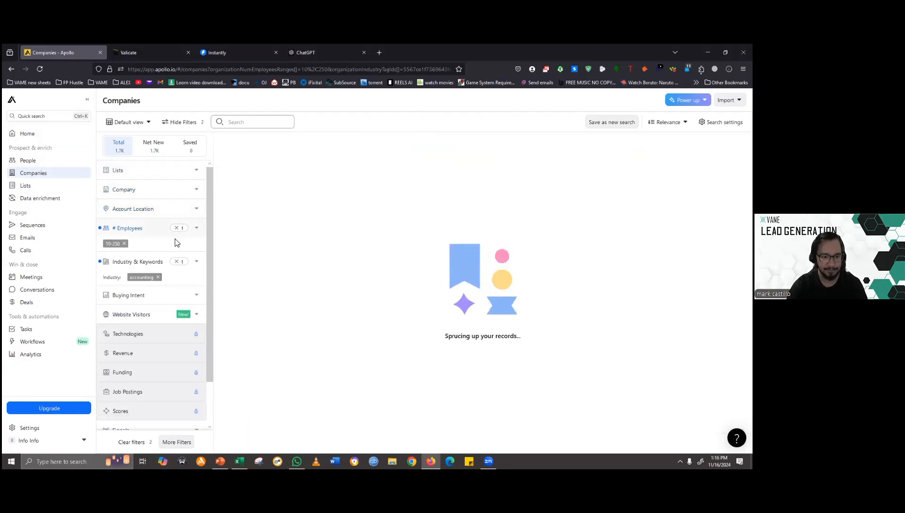
pyautogui.click(176, 227)
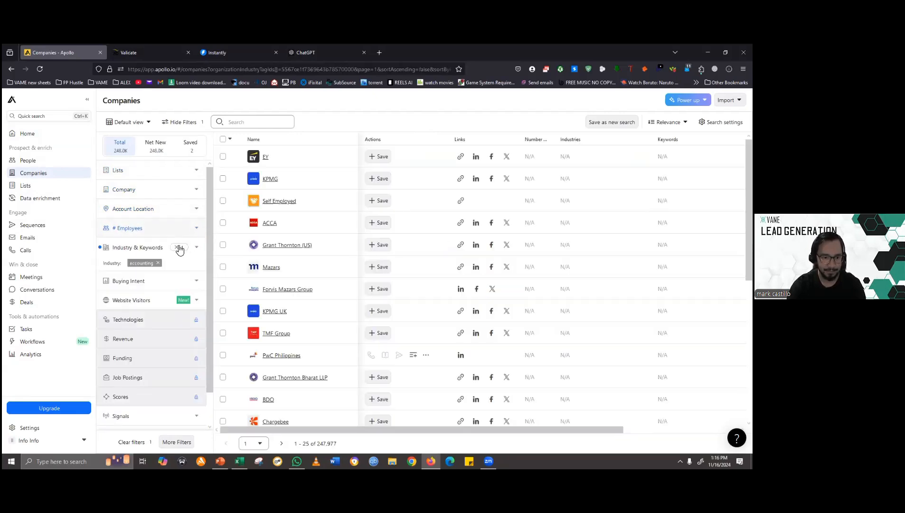
pyautogui.click(179, 248)
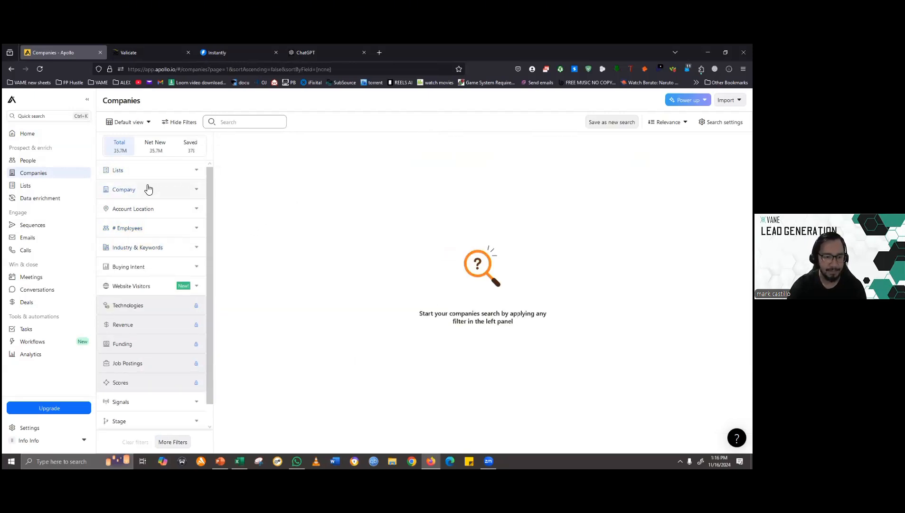
# - Filter the companies by account location, choosing Australia as the region
pyautogui.click(196, 218)
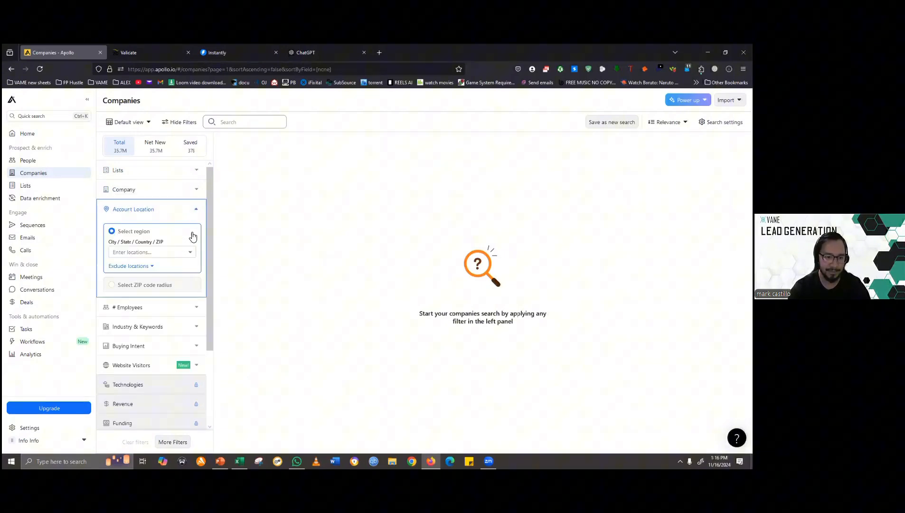
pyautogui.click(166, 250)
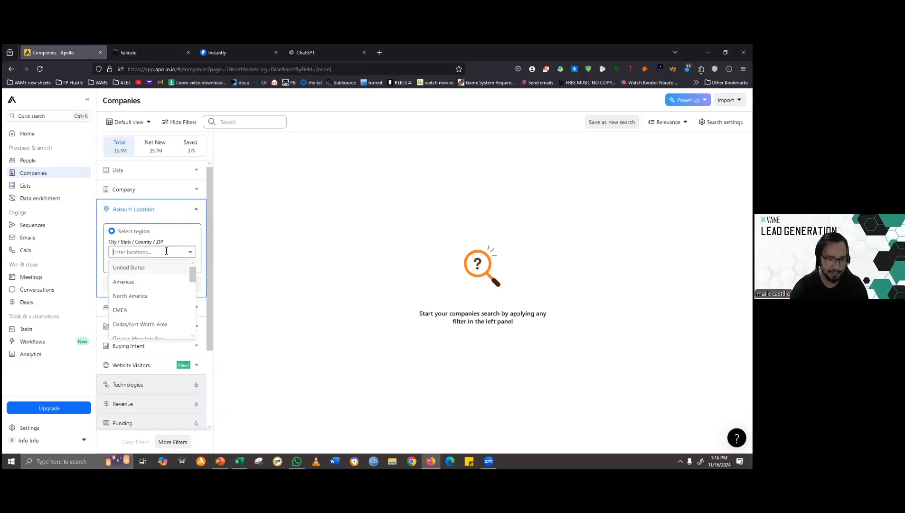
pyautogui.write('Austra')
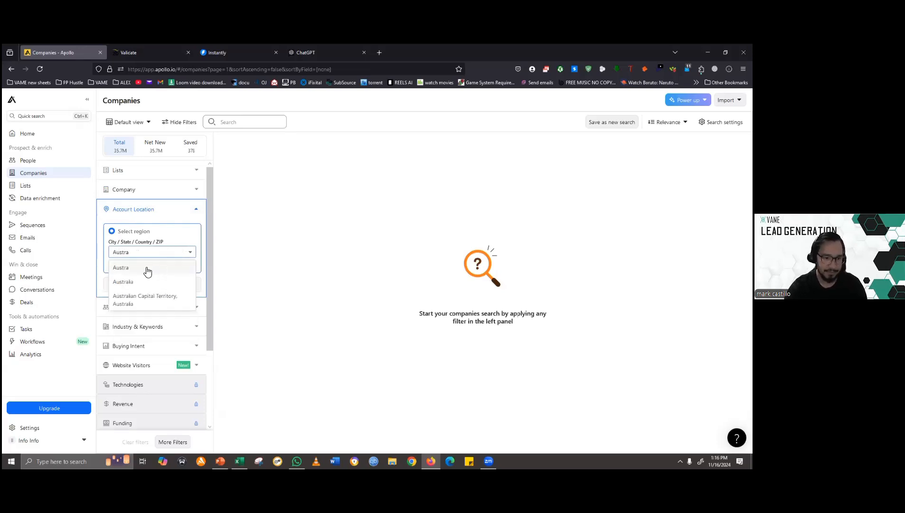
pyautogui.click(137, 281)
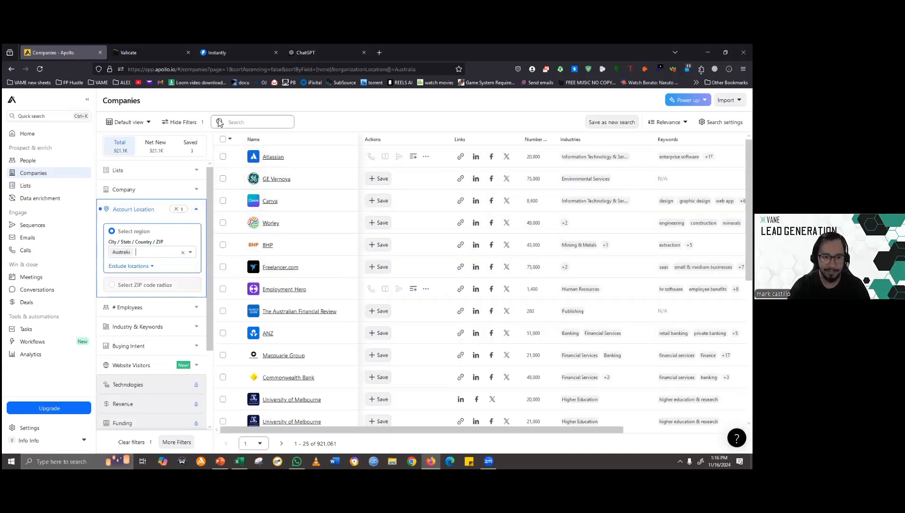
pyautogui.click(195, 210)
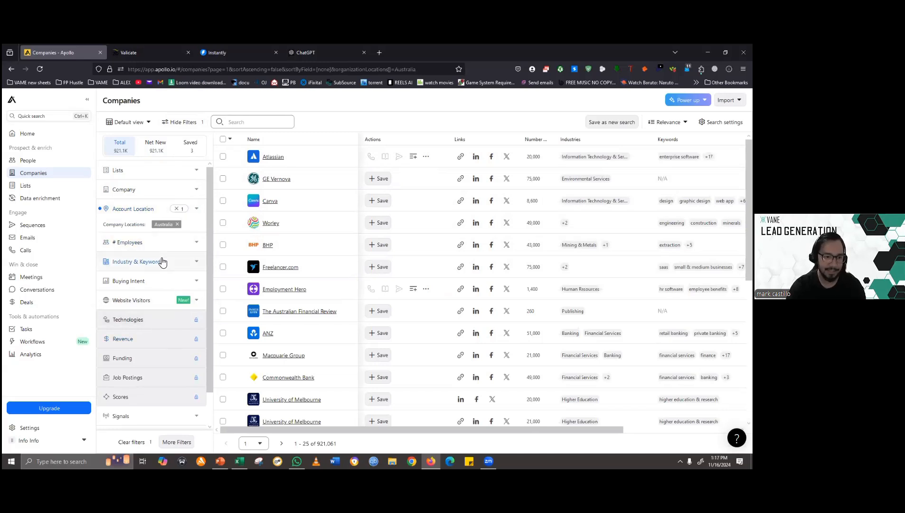
# - Limit the companies' number of employees to a custom range of 10 to 250
pyautogui.click(198, 246)
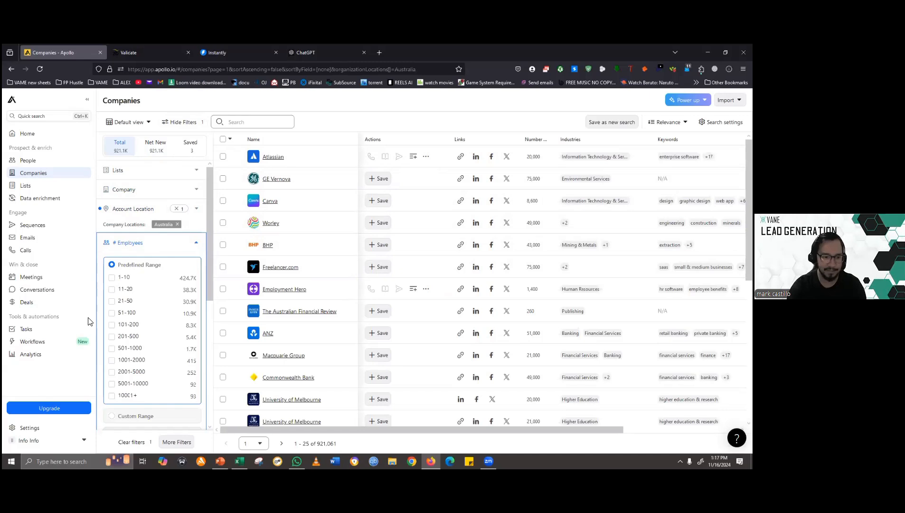
pyautogui.scroll(-1, 134, 425)
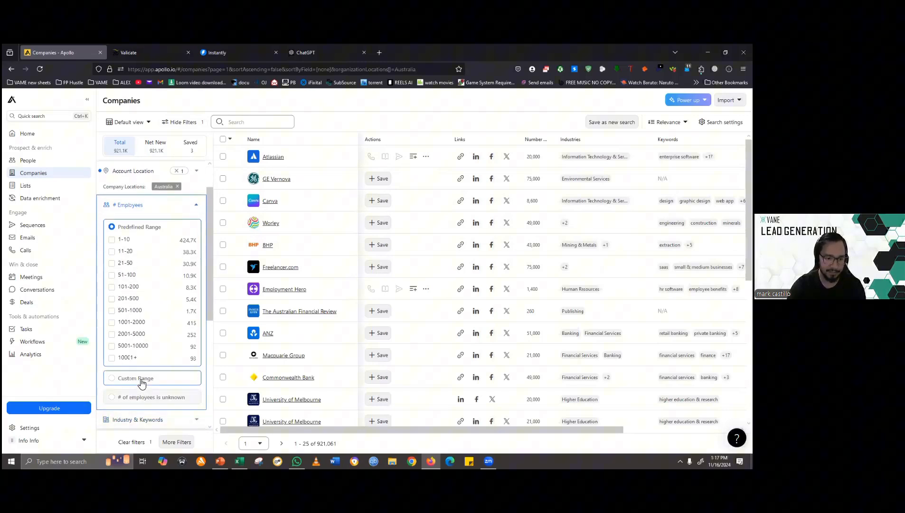
pyautogui.click(142, 377)
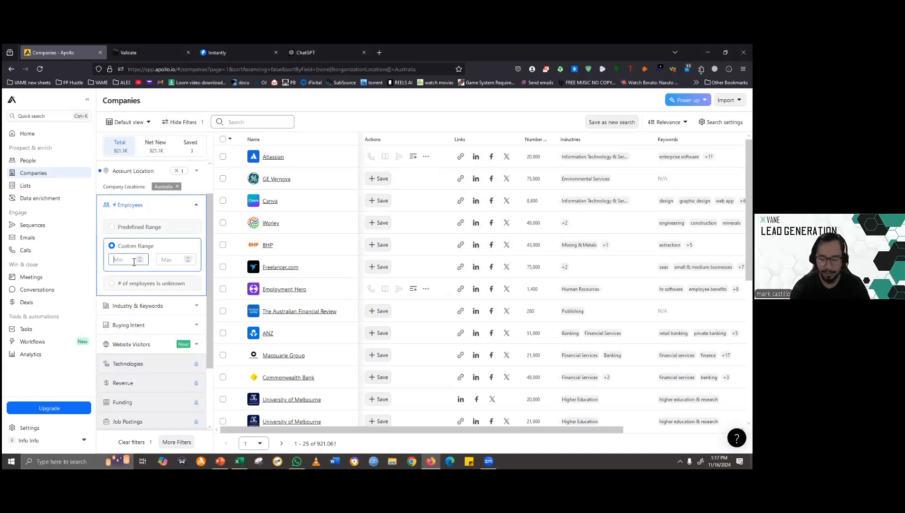
pyautogui.write('0')
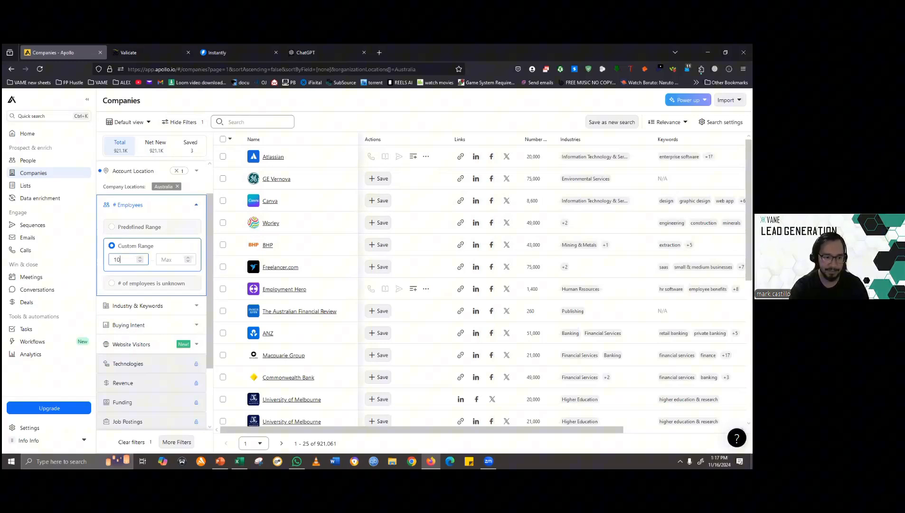
pyautogui.click(178, 262)
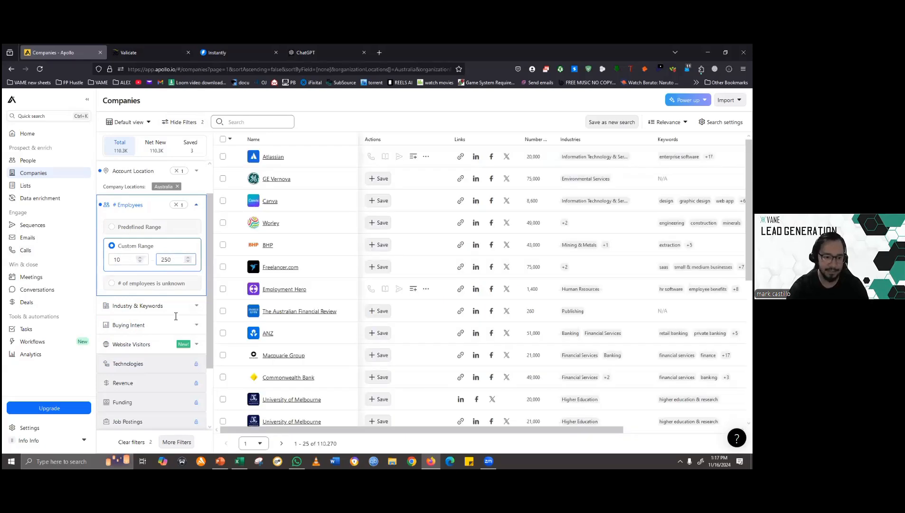
pyautogui.click(198, 207)
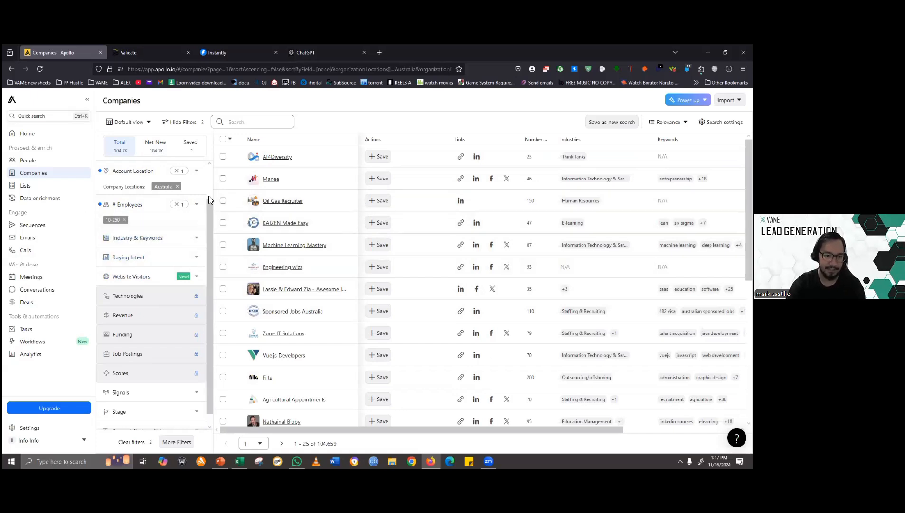
# - Look through the list of available industries and filter the companies by the accounting industry
pyautogui.scroll(-2, 208, 207)
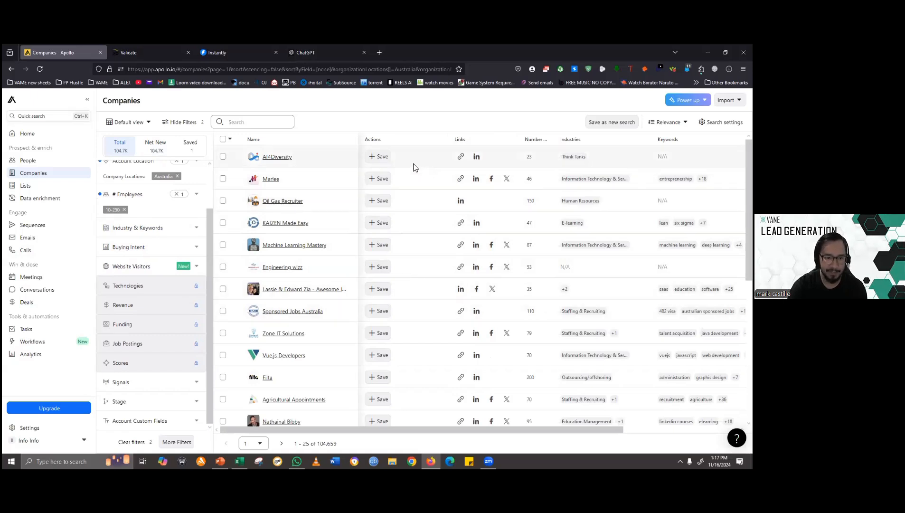
pyautogui.click(196, 229)
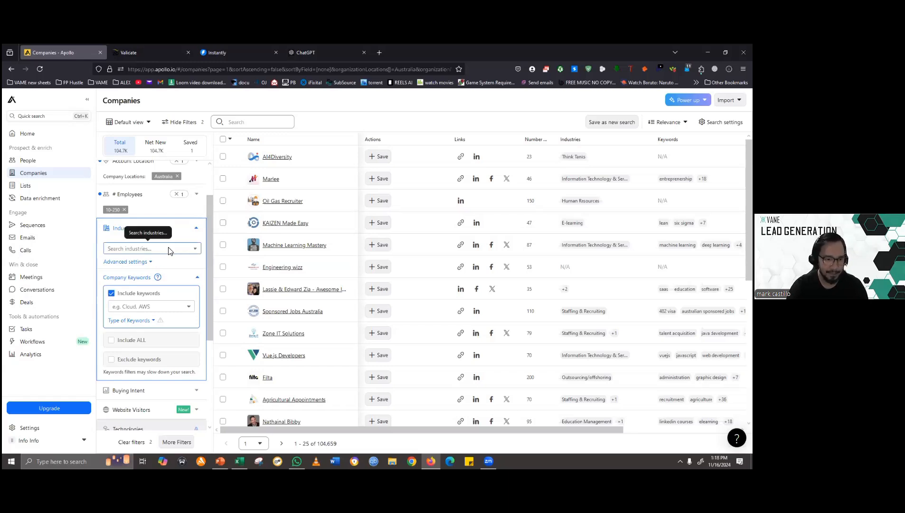
pyautogui.click(182, 250)
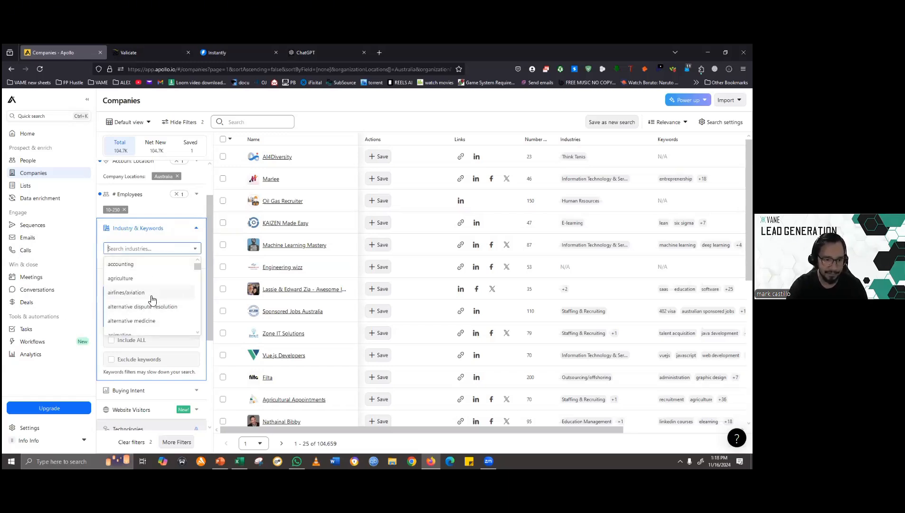
pyautogui.scroll(-10, 153, 294)
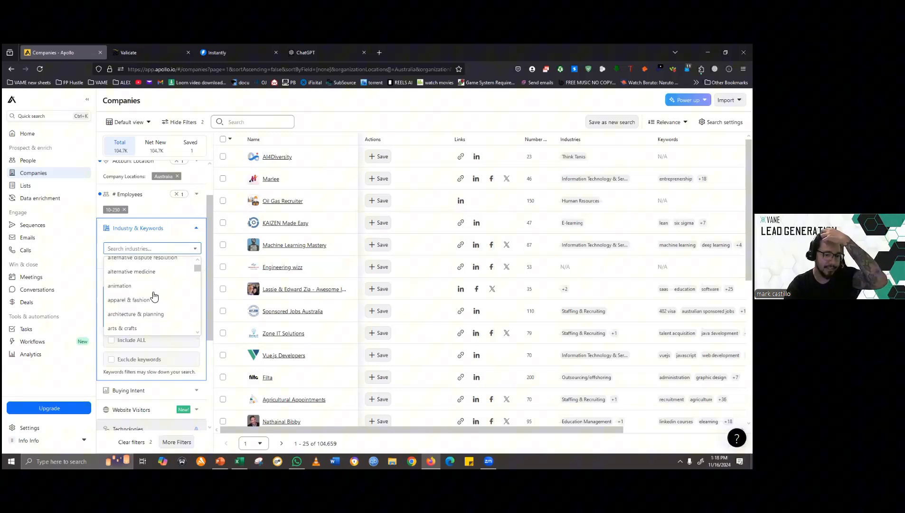
pyautogui.scroll(-10, 199, 299)
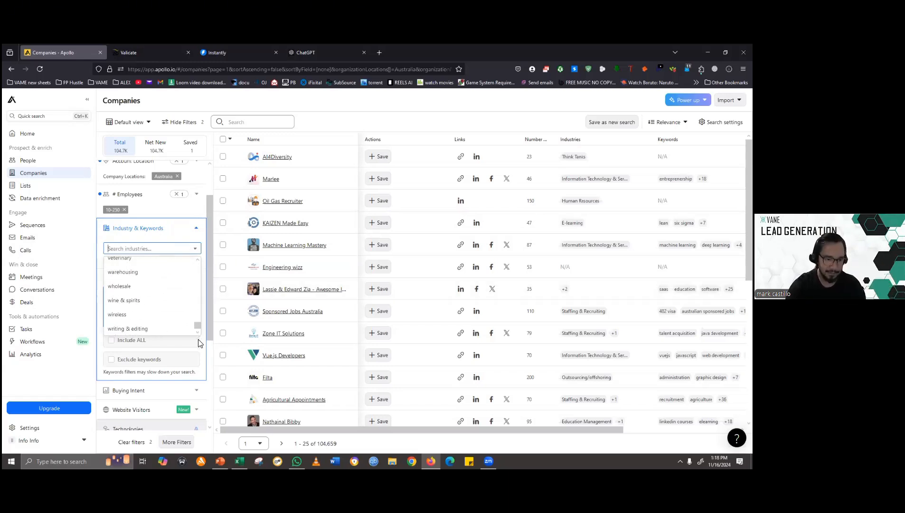
pyautogui.moveTo(199, 336); pyautogui.dragTo(204, 261)
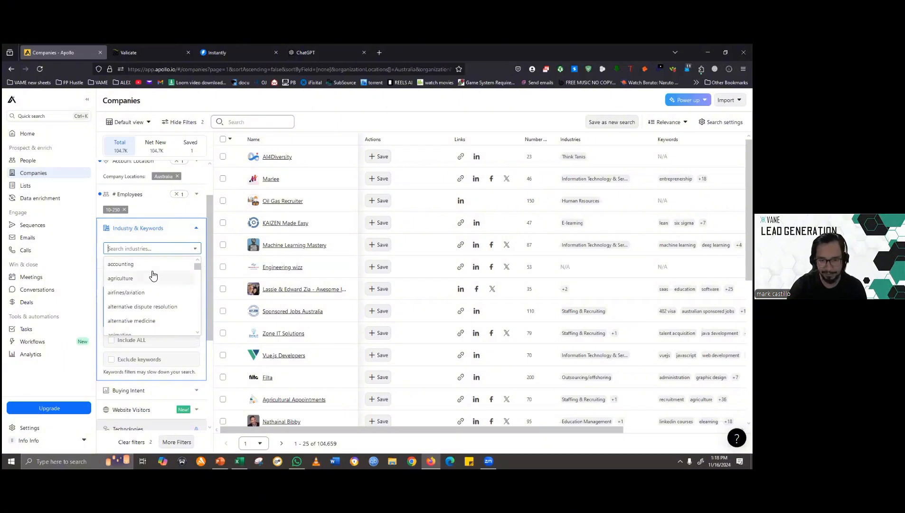
pyautogui.click(118, 265)
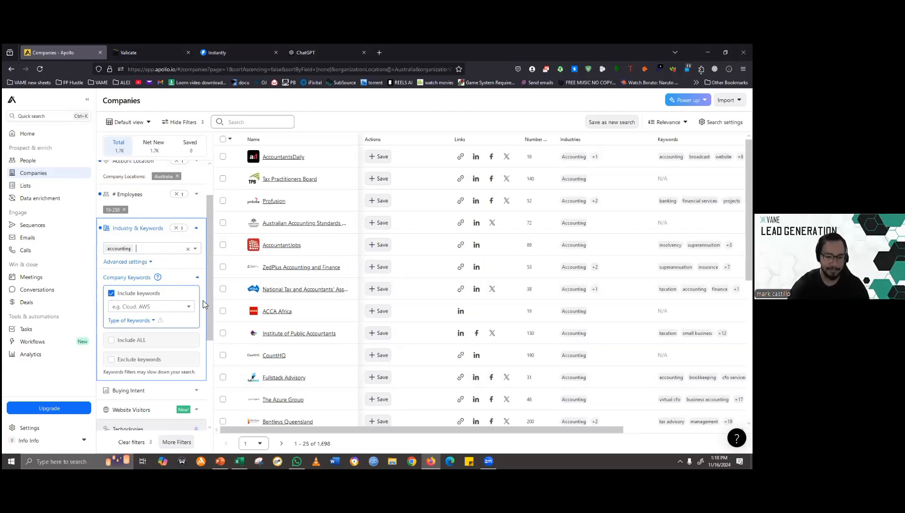
# - Try to bulk-select all companies in the filtered search results
pyautogui.scroll(-6, 313, 216)
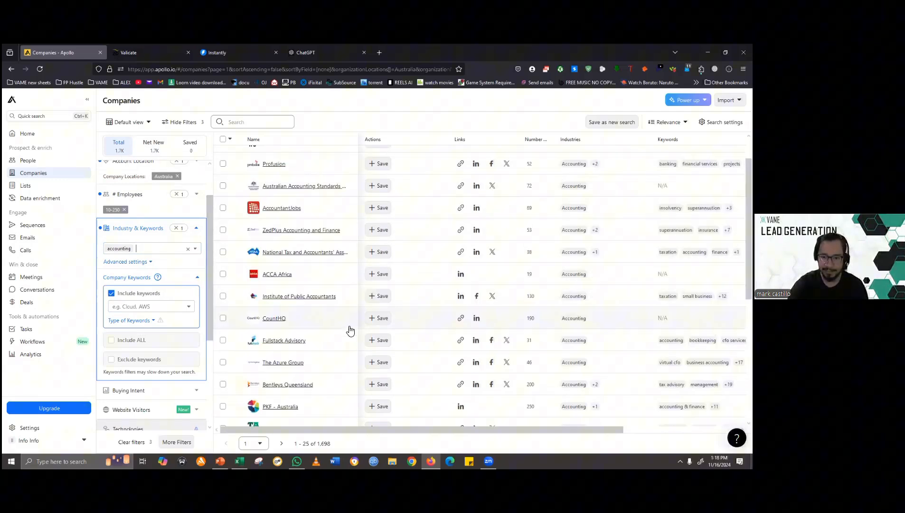
pyautogui.scroll(6, 293, 394)
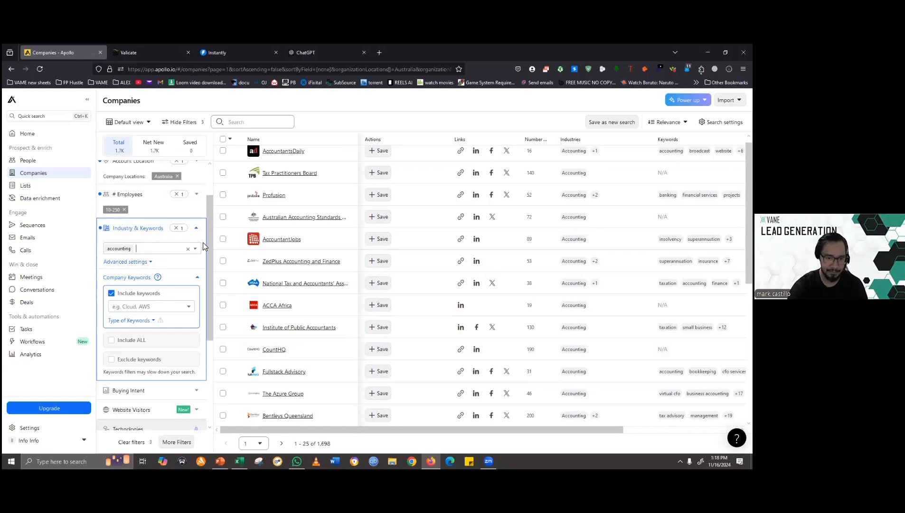
pyautogui.moveTo(207, 260); pyautogui.dragTo(209, 228)
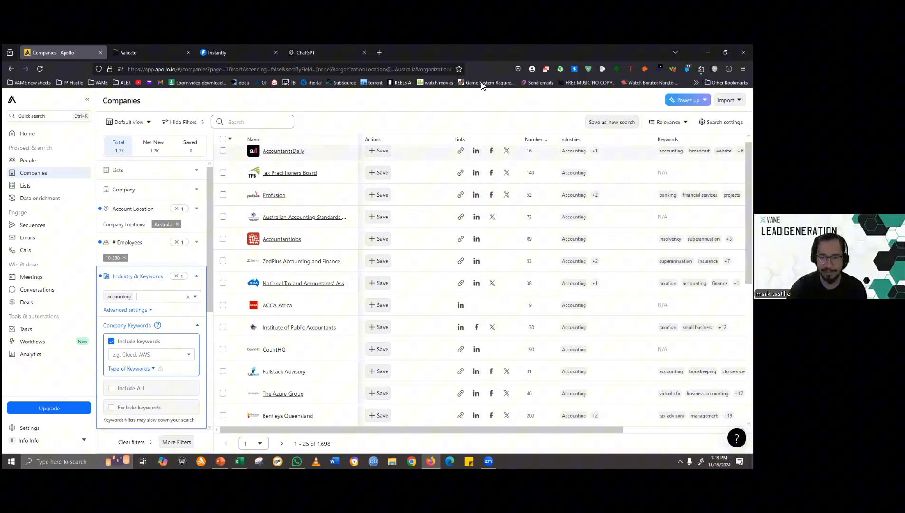
pyautogui.click(224, 140)
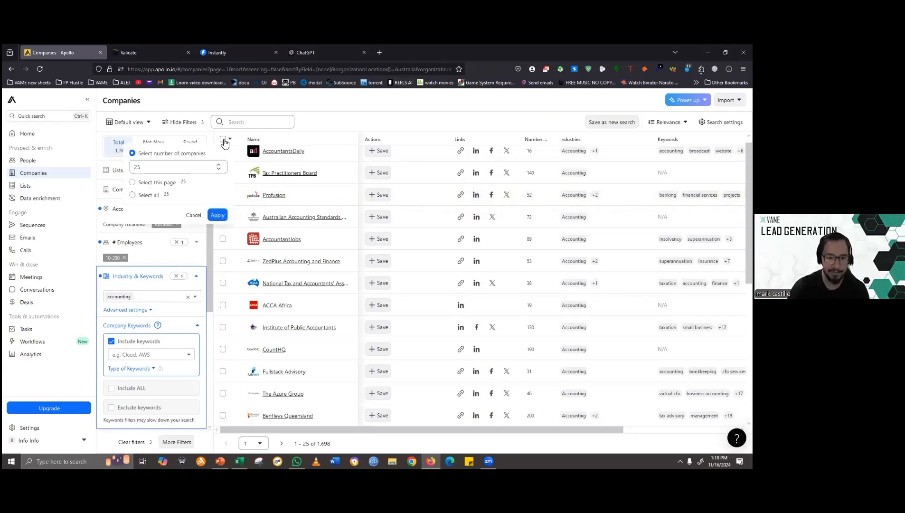
pyautogui.click(155, 198)
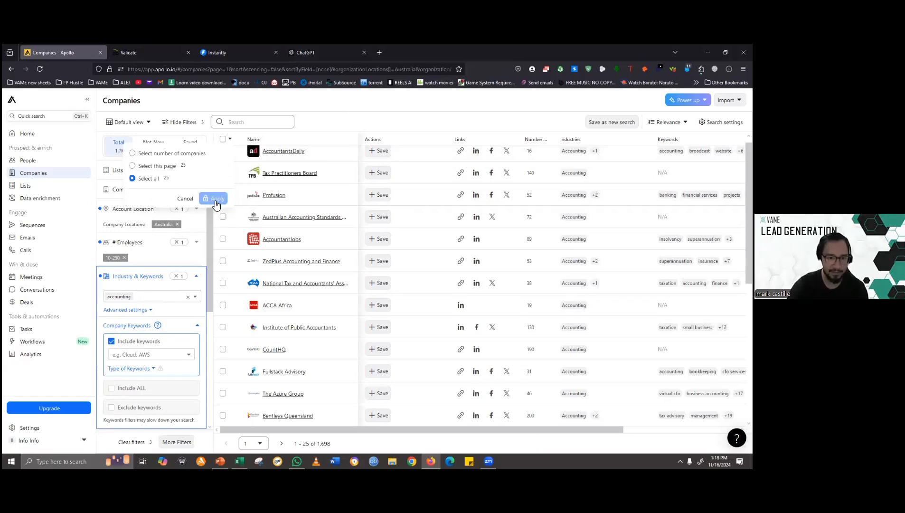
pyautogui.click(214, 204)
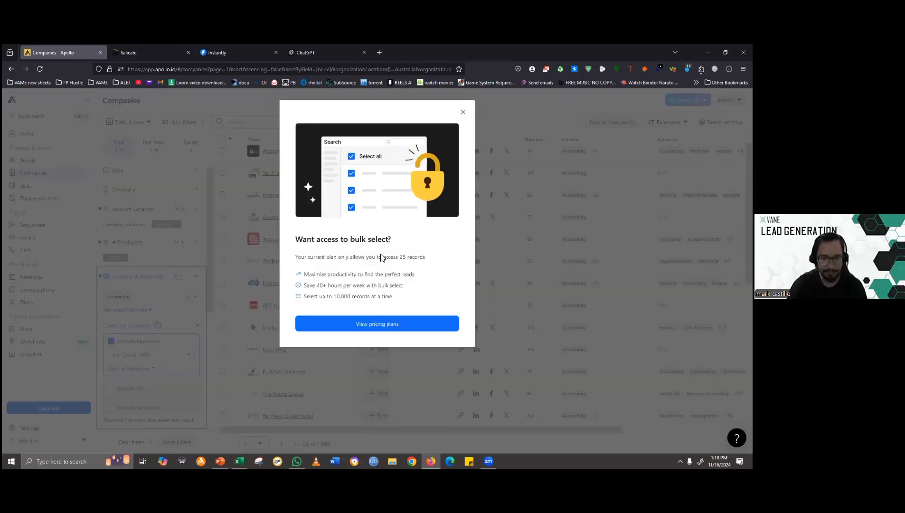
pyautogui.click(256, 275)
# - Select the companies AccountantsDaily, Tax Practitioners Board and Profusion, and find the people who work at them
pyautogui.click(223, 156)
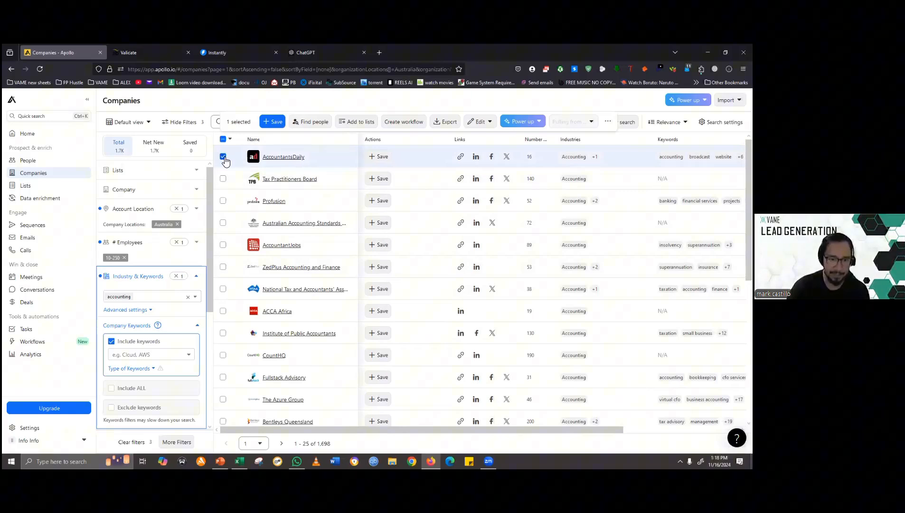
pyautogui.click(223, 157)
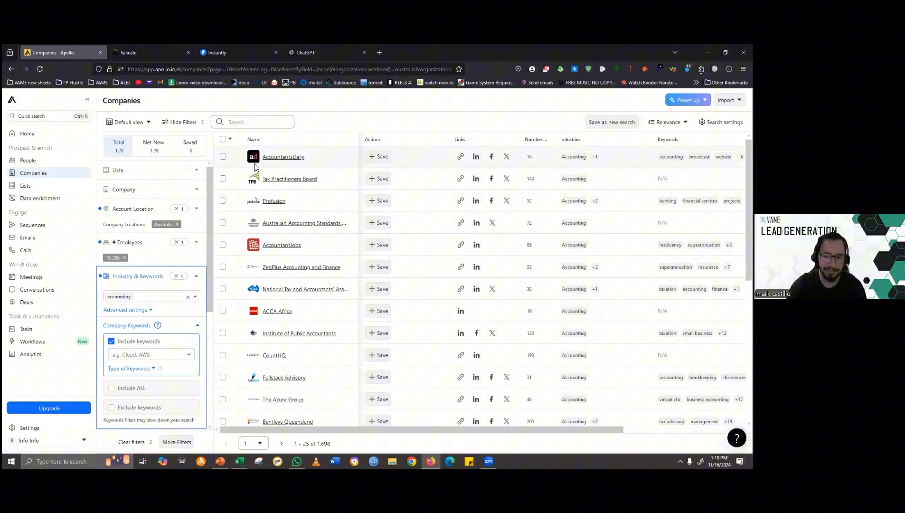
pyautogui.click(223, 157)
pyautogui.click(223, 180)
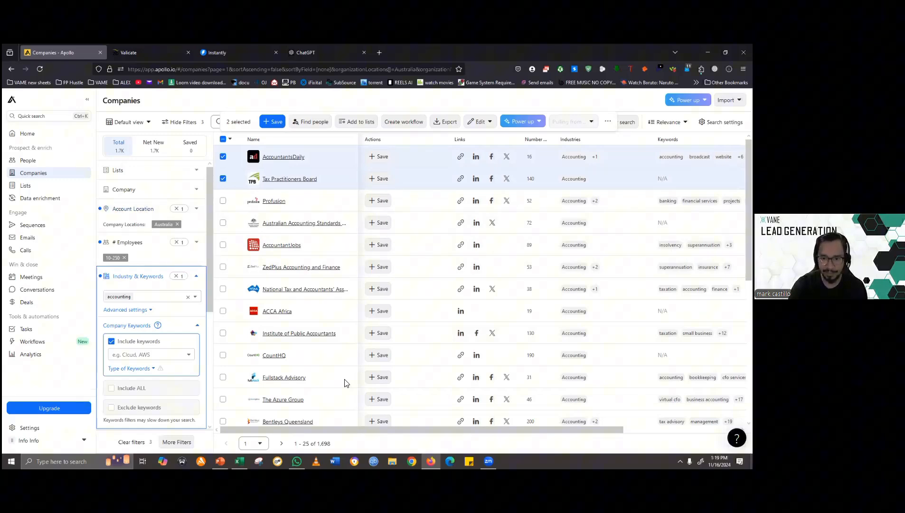
pyautogui.scroll(-6, 287, 306)
pyautogui.scroll(6, 274, 346)
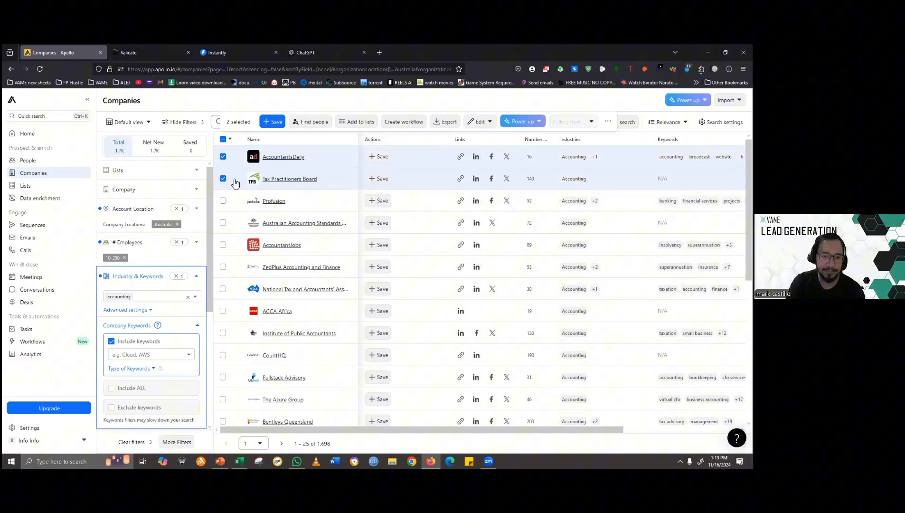
pyautogui.click(223, 202)
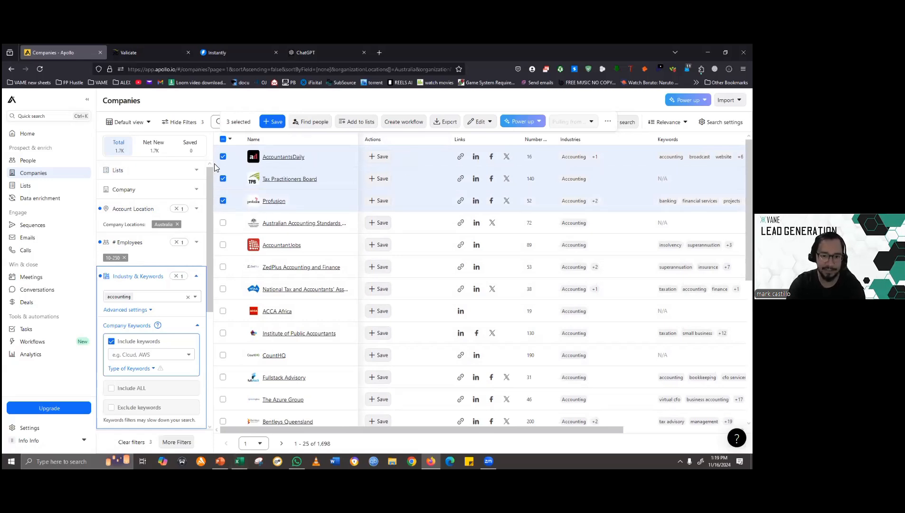
pyautogui.click(304, 122)
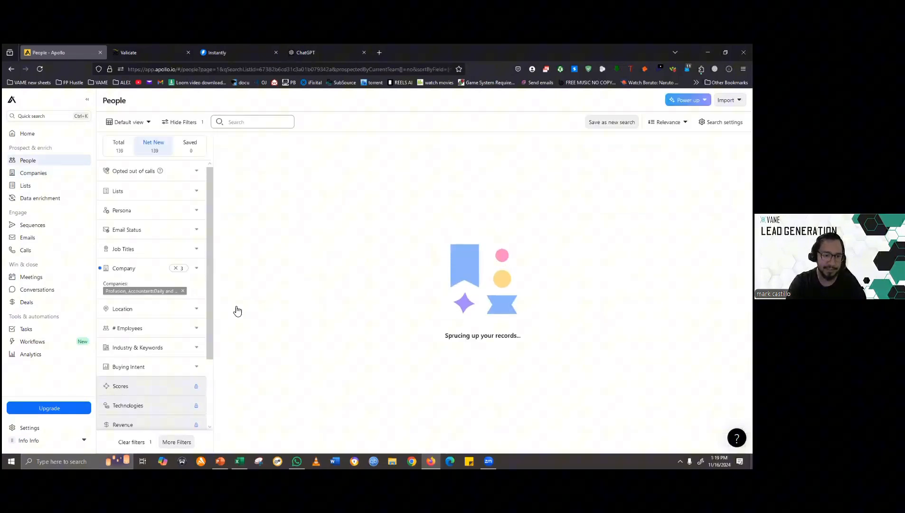
# - Try filtering the people by the job title Marketing Manager and clear that title again
pyautogui.click(197, 250)
pyautogui.click(167, 285)
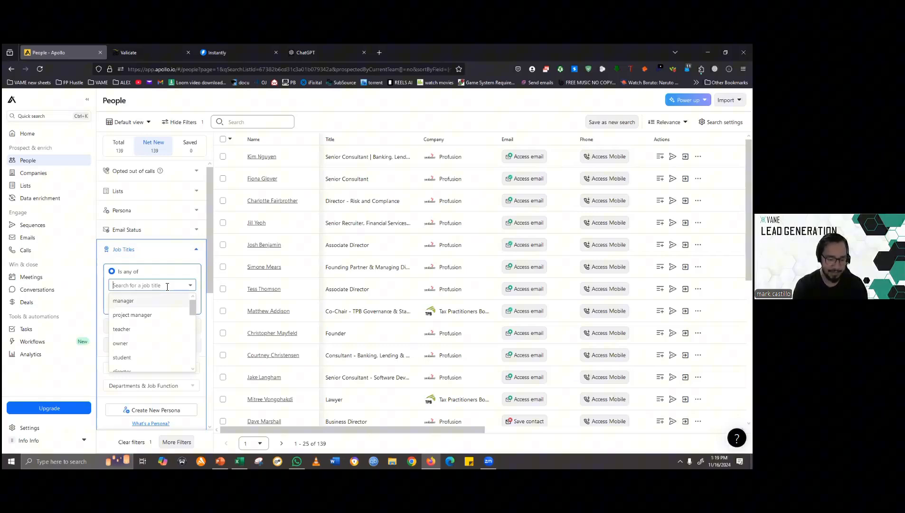
pyautogui.write('Marketi')
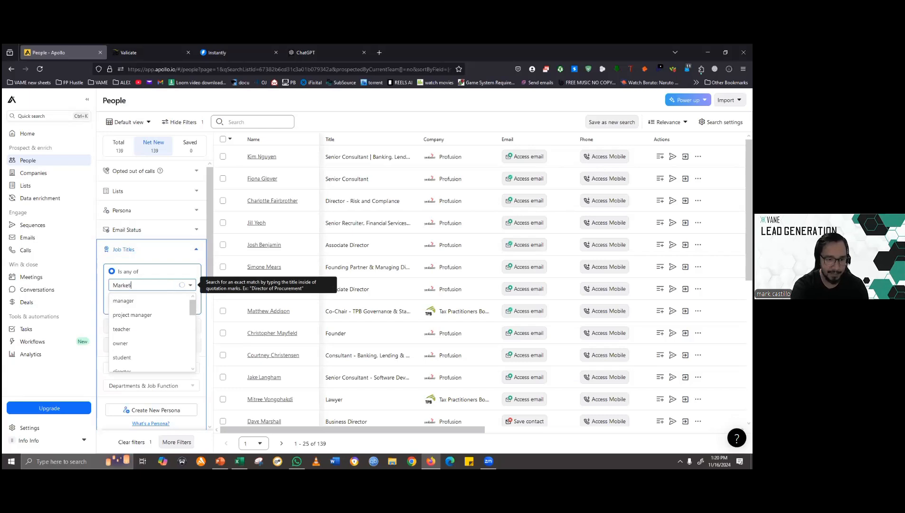
pyautogui.write('ng Manager')
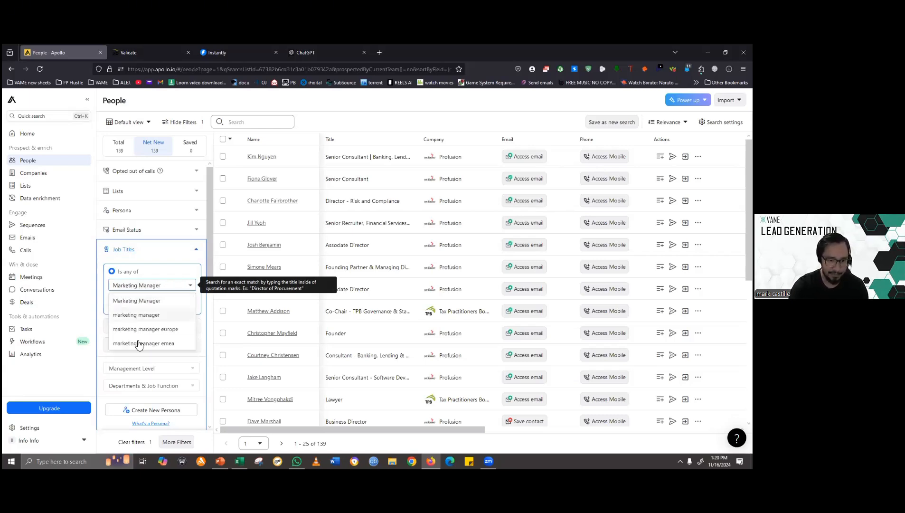
pyautogui.click(137, 302)
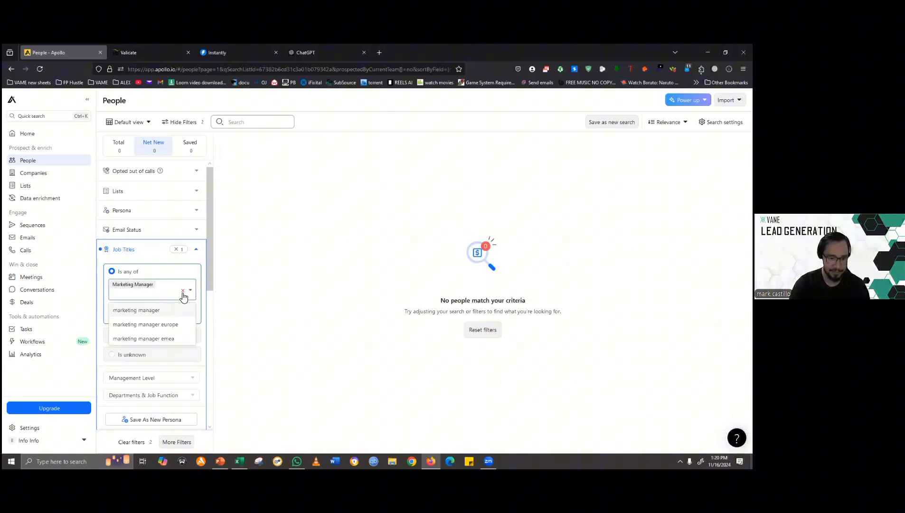
pyautogui.click(183, 290)
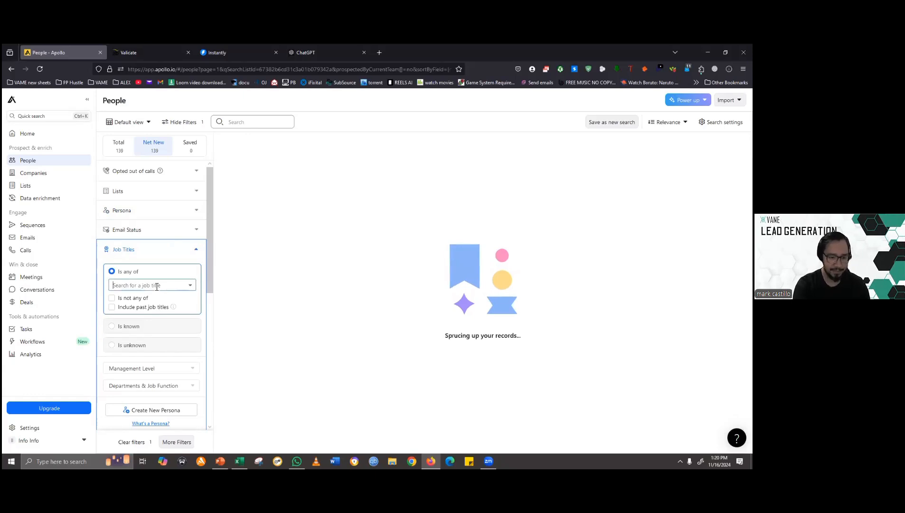
# - Filter the people at the selected companies by the job title Manager
pyautogui.write('Manag')
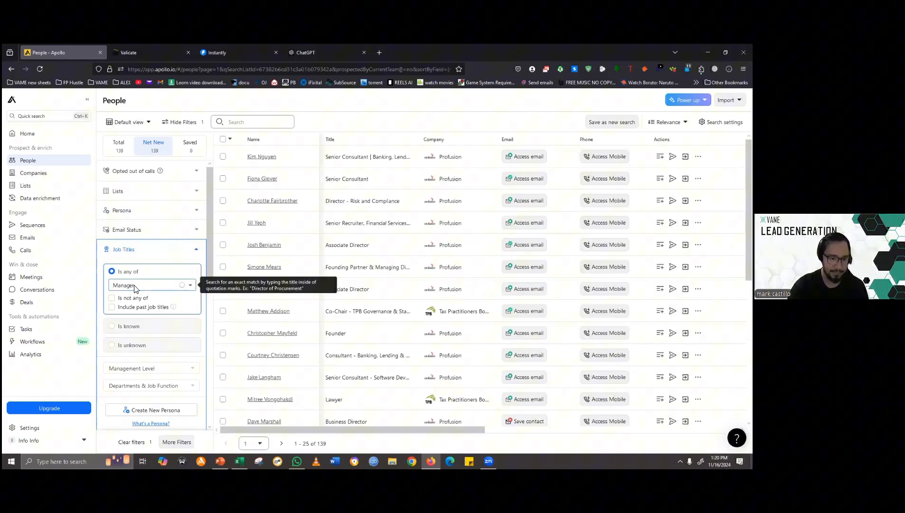
pyautogui.write('er')
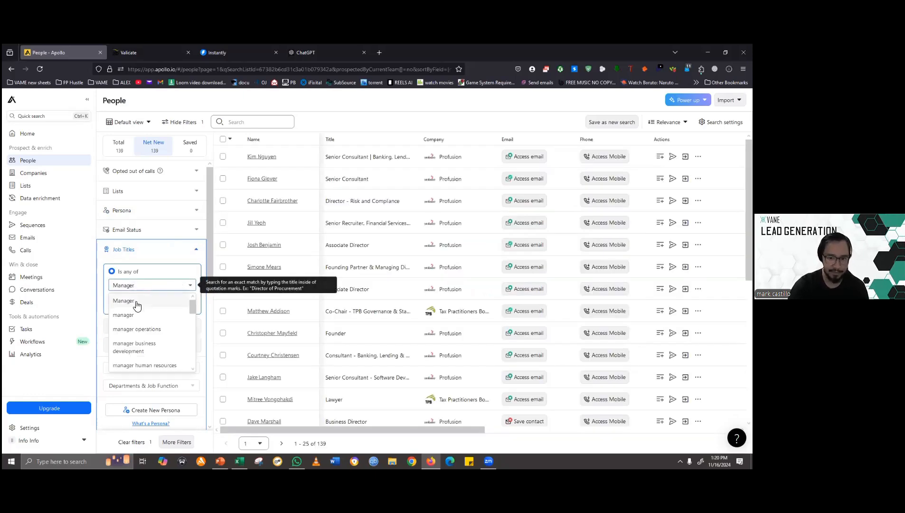
pyautogui.click(153, 304)
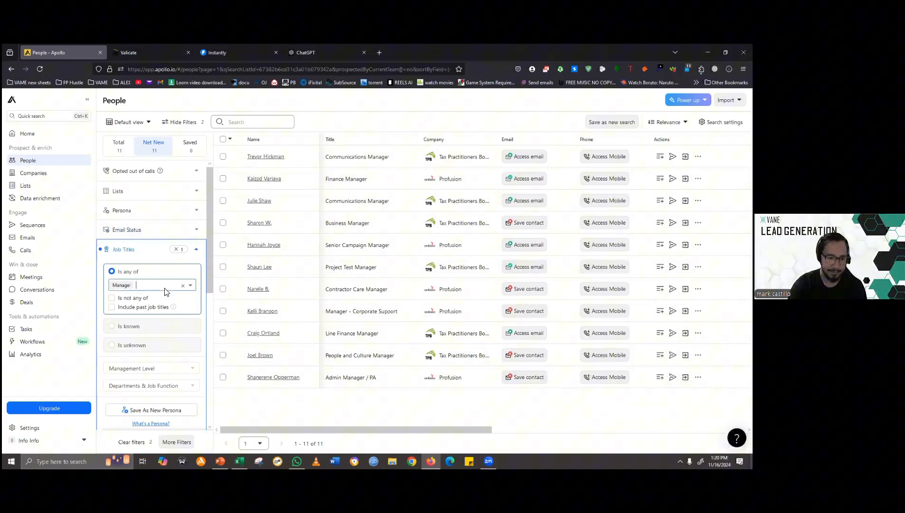
pyautogui.click(197, 250)
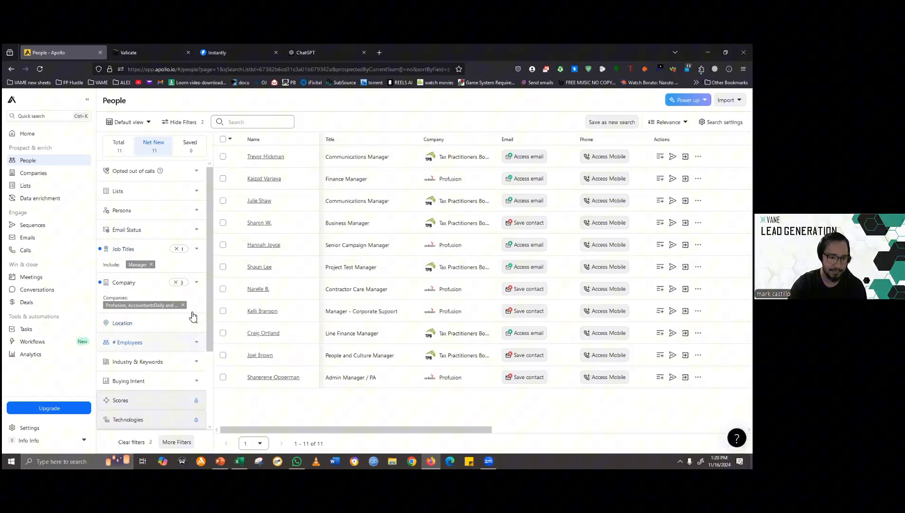
# - Limit the people to the email statuses Verified, Likely to engage and Unverified
pyautogui.click(194, 233)
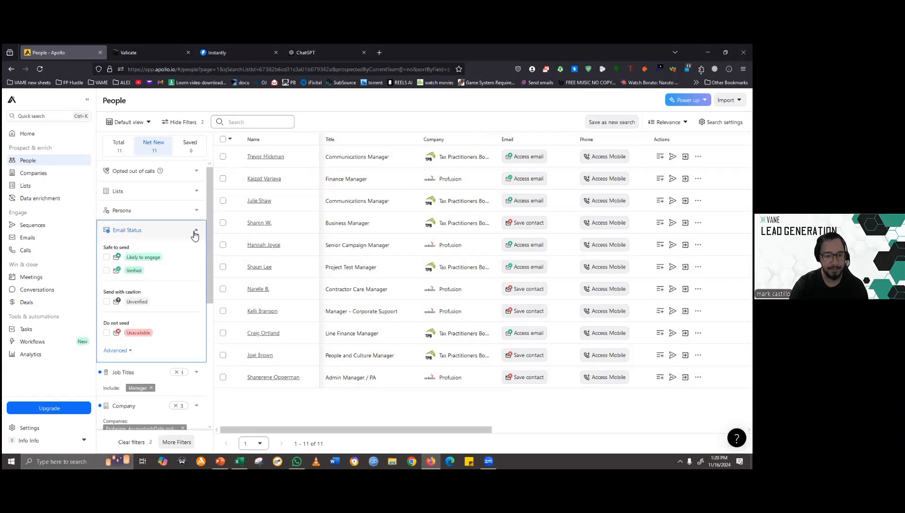
pyautogui.click(106, 270)
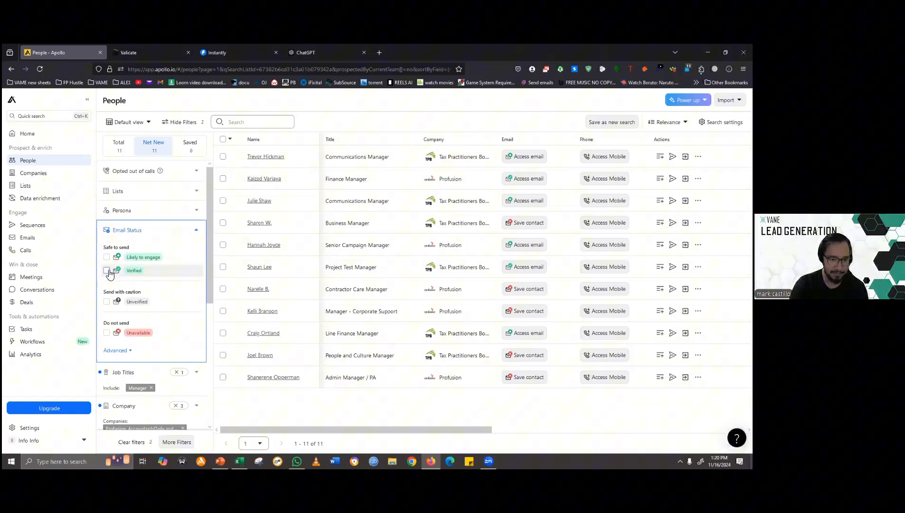
pyautogui.click(107, 257)
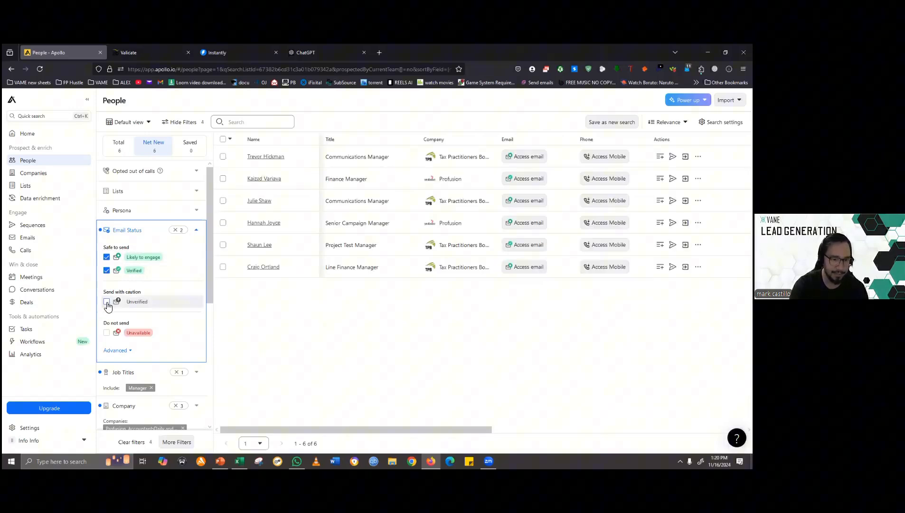
pyautogui.click(107, 302)
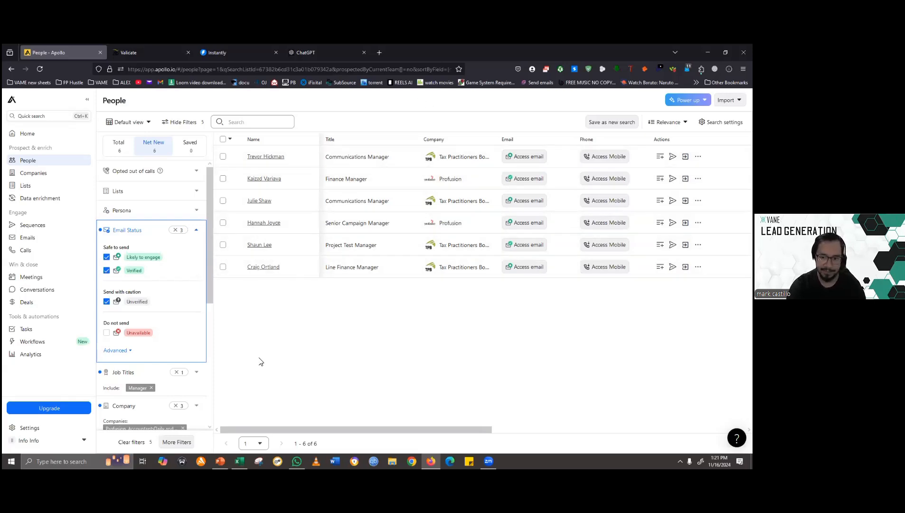
# - Select all people in the filtered search results
pyautogui.click(224, 141)
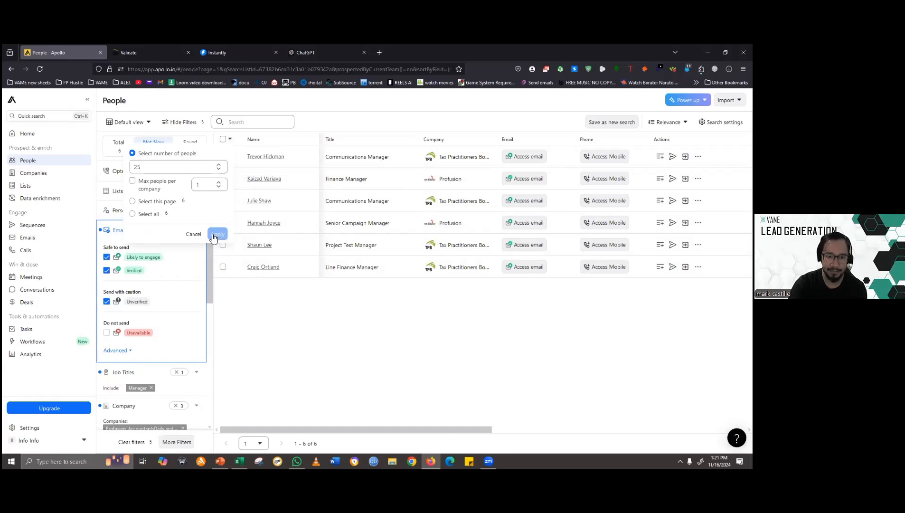
pyautogui.click(224, 141)
pyautogui.click(228, 141)
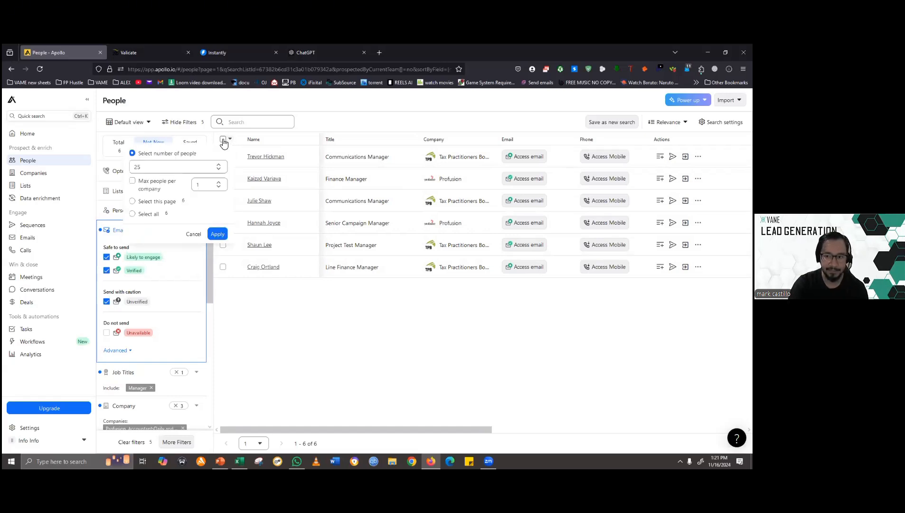
pyautogui.click(223, 141)
pyautogui.click(225, 141)
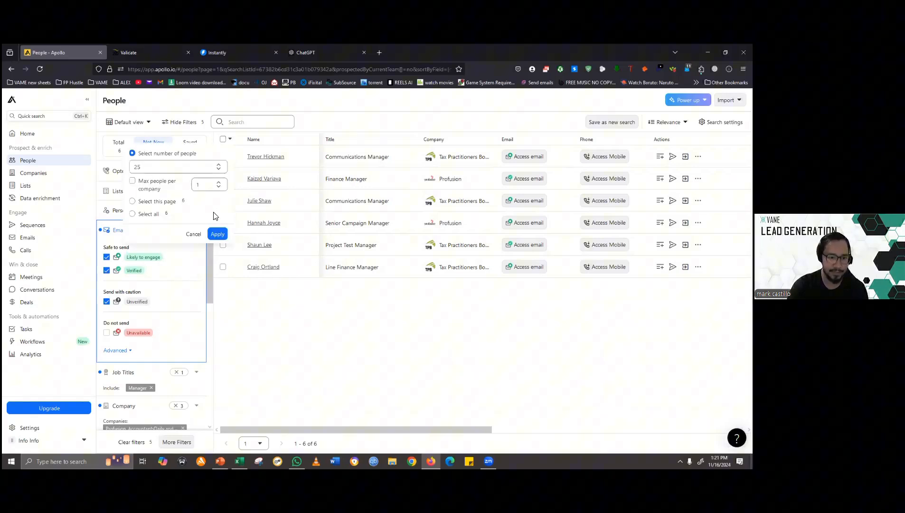
pyautogui.click(216, 242)
pyautogui.click(223, 139)
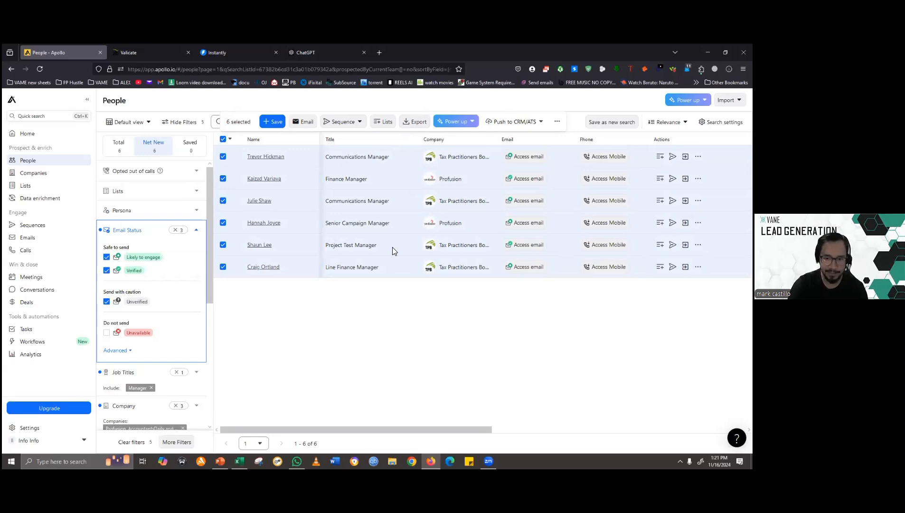
# - Switch to Excel to view the lead list in ZERO BOUNCE SAMPLE.xlsx from its first row, and return to Apollo
pyautogui.moveTo(240, 460)
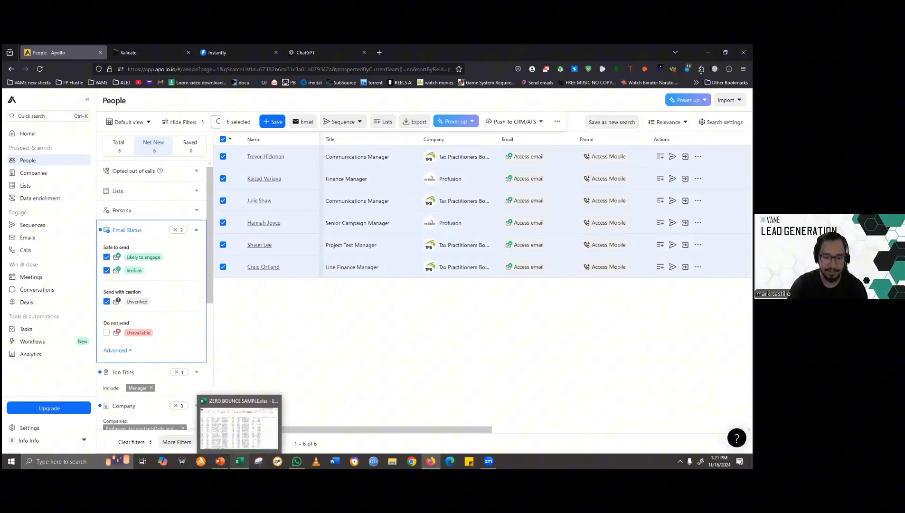
pyautogui.click(239, 422)
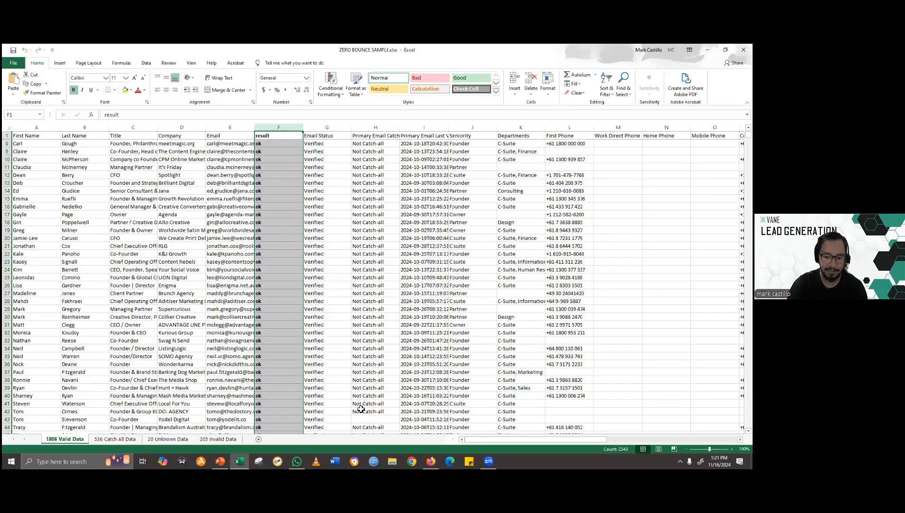
pyautogui.scroll(10, 193, 270)
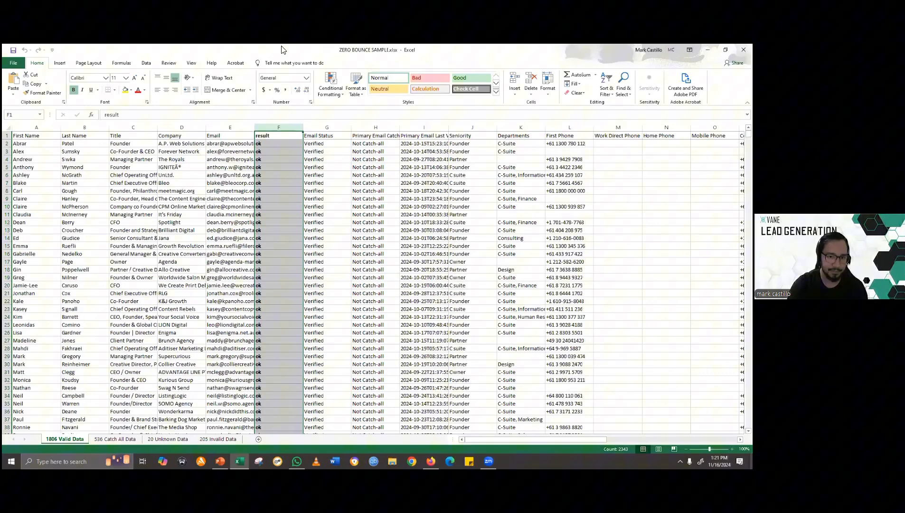
pyautogui.click(187, 213)
pyautogui.hotkey('ctrl', 'Home')
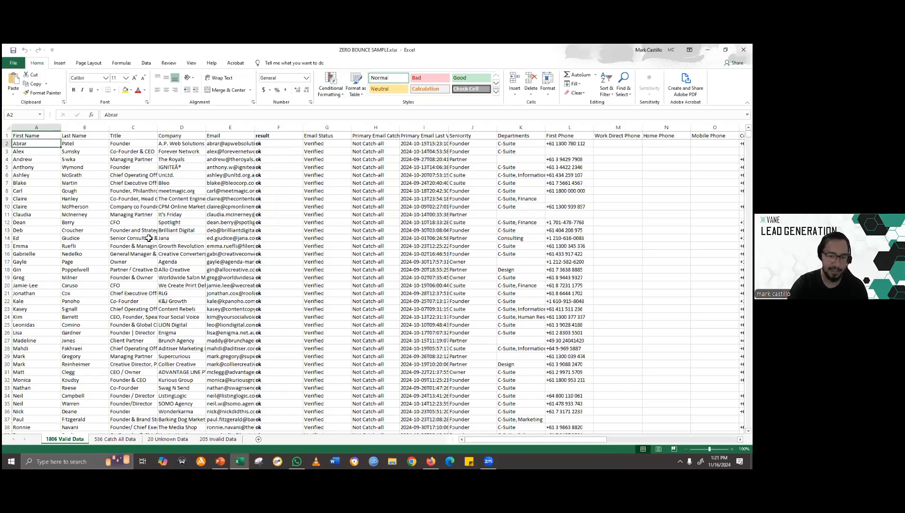
pyautogui.hotkey('alt', 'Tab')
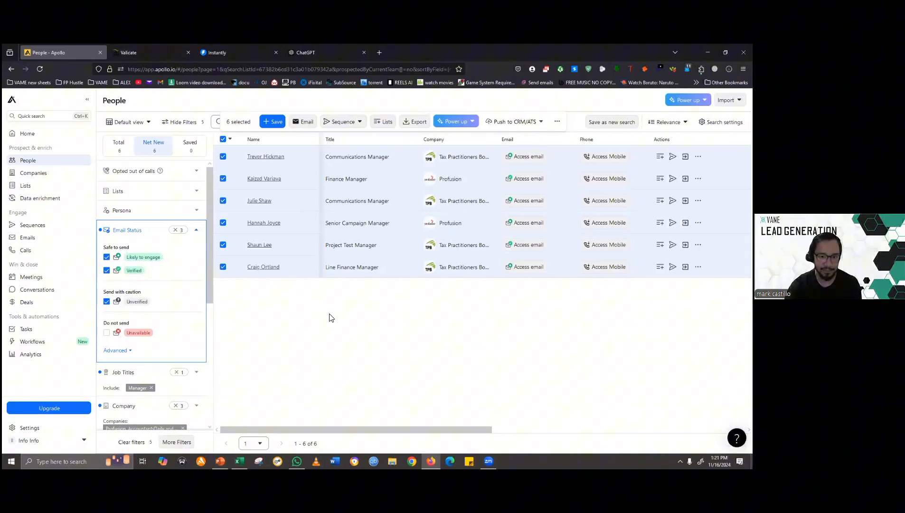
# - Deselect all people and clear the email status, company and job title filters
pyautogui.scroll(-2, 211, 294)
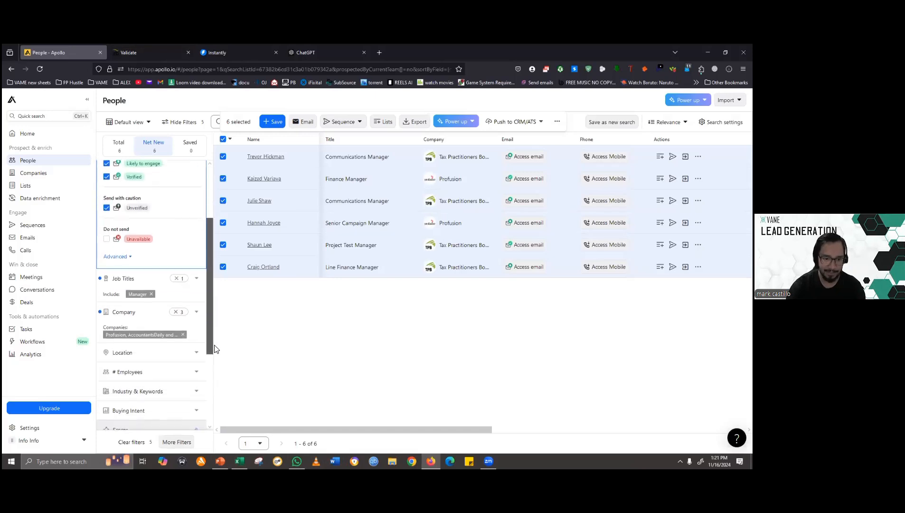
pyautogui.scroll(2, 212, 280)
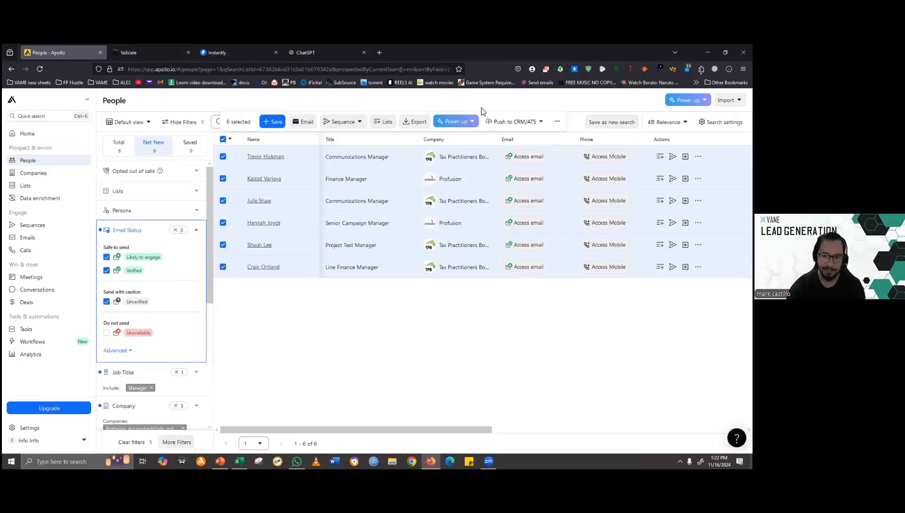
pyautogui.click(224, 140)
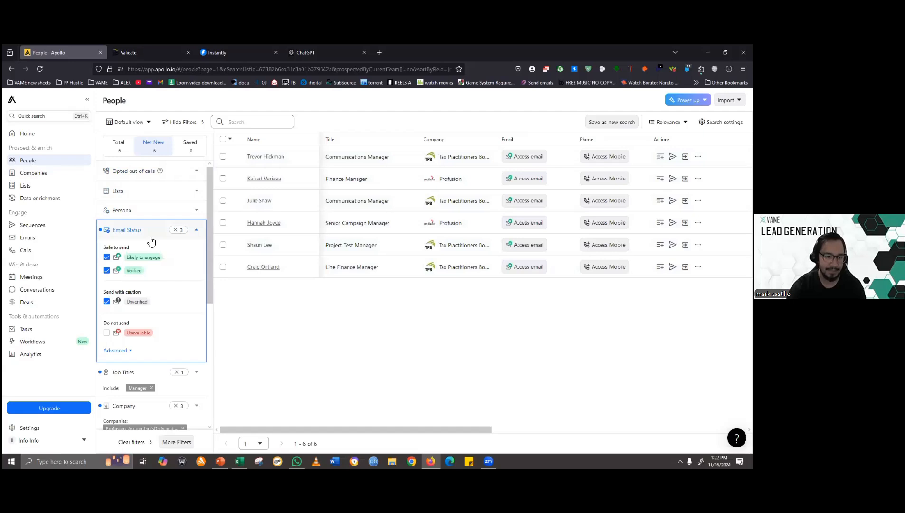
pyautogui.click(178, 233)
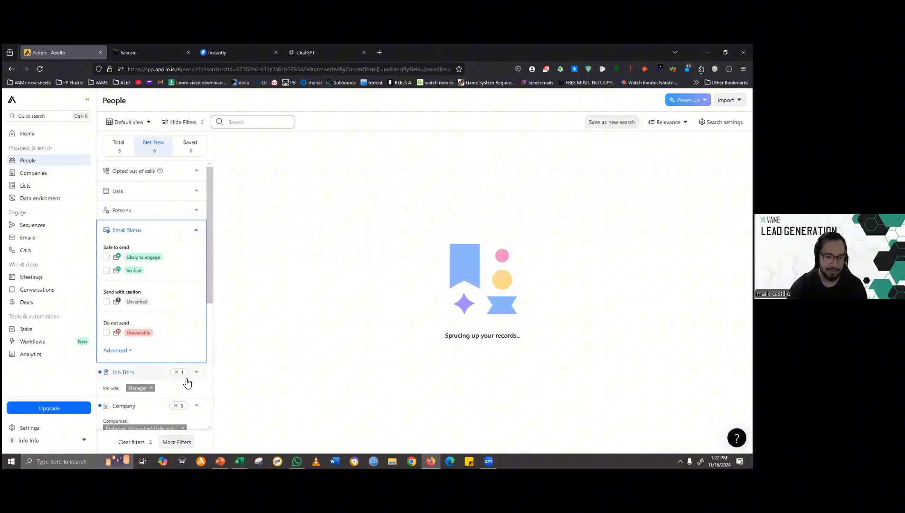
pyautogui.click(177, 407)
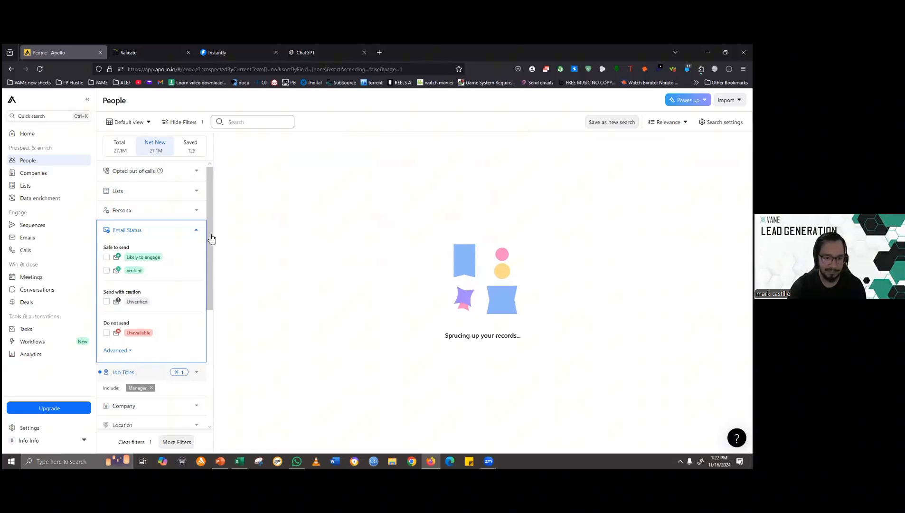
pyautogui.click(182, 375)
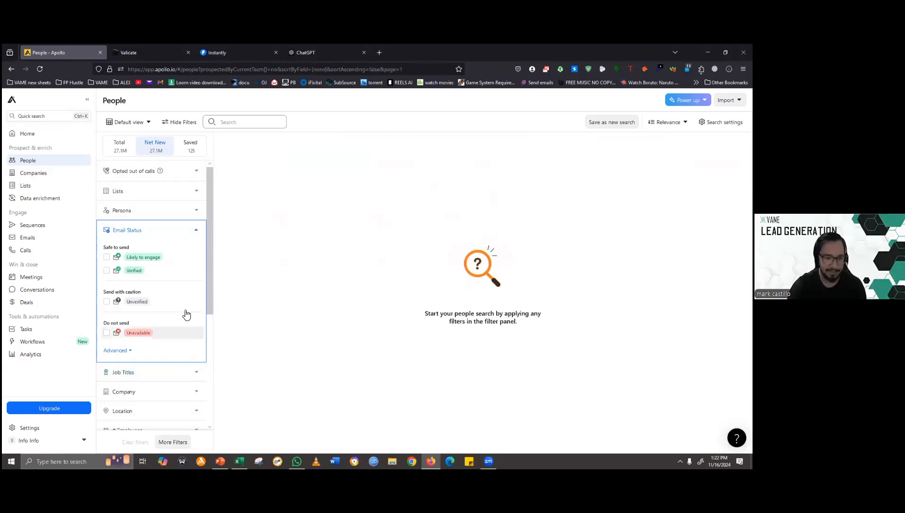
pyautogui.click(199, 231)
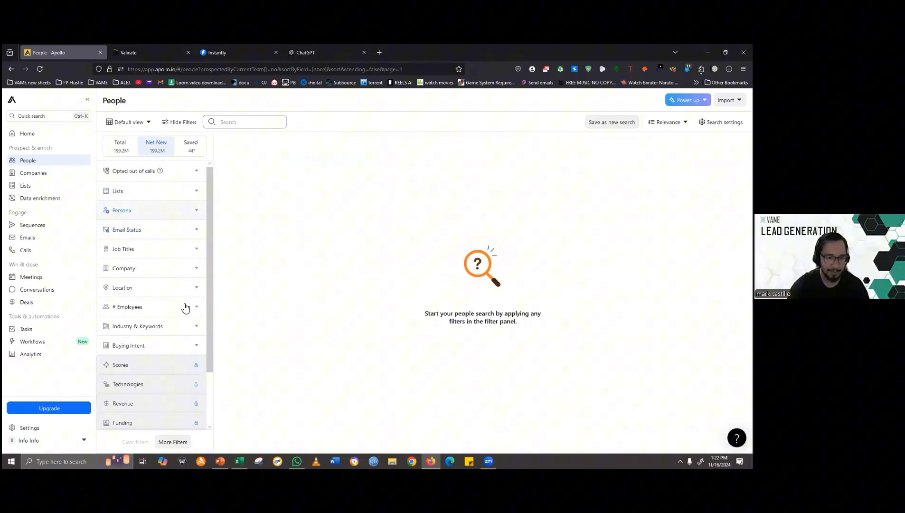
# - Filter the people by the contact location Australia
pyautogui.click(198, 289)
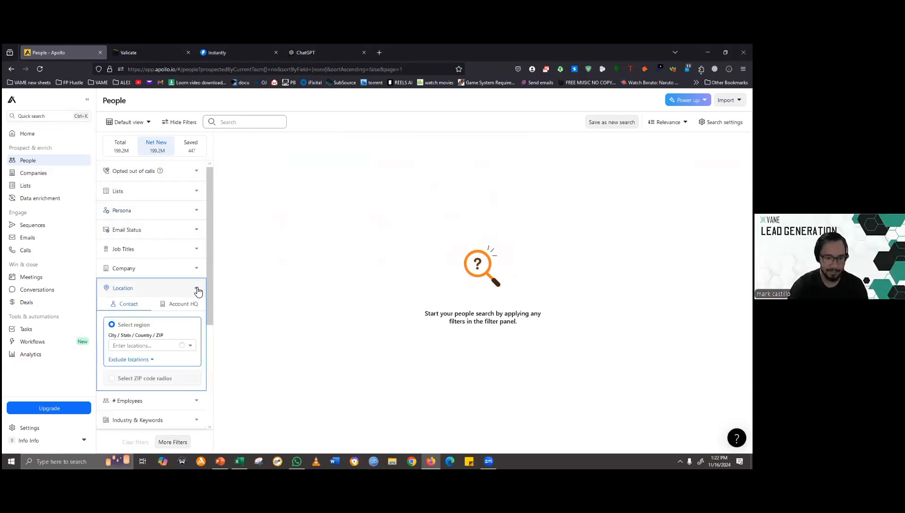
pyautogui.click(159, 345)
pyautogui.write('Australia')
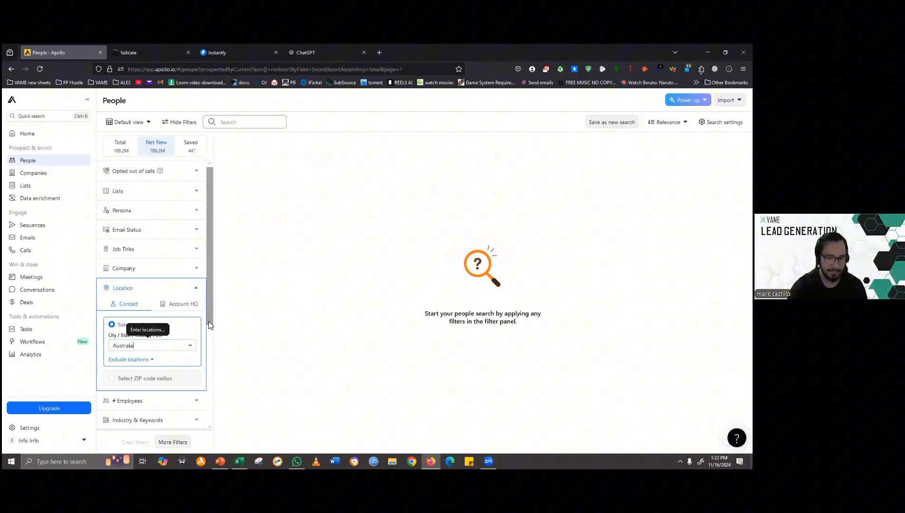
pyautogui.click(172, 348)
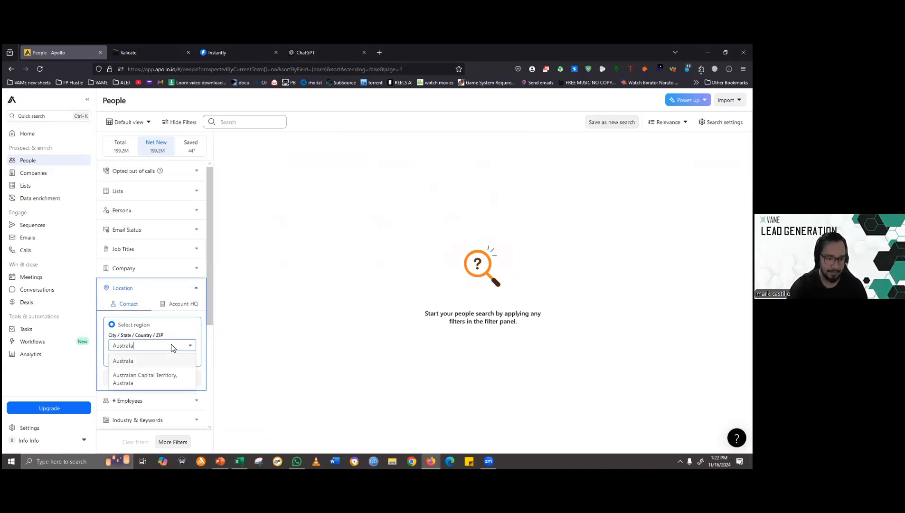
pyautogui.click(142, 366)
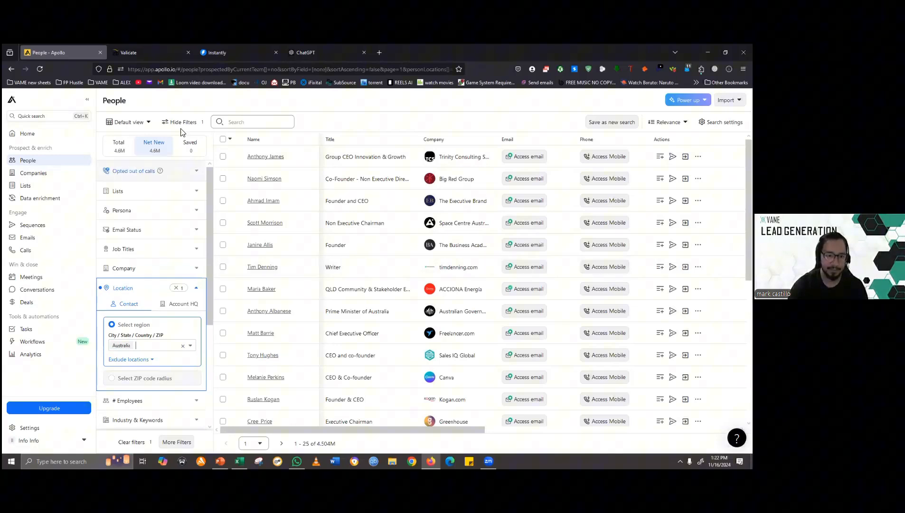
pyautogui.click(197, 289)
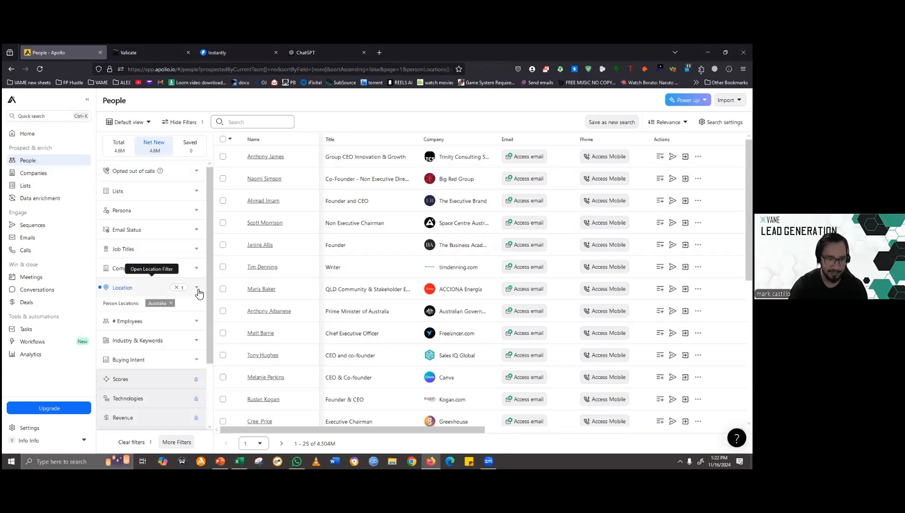
# - Filter the people by the job title marketing manager
pyautogui.click(196, 250)
pyautogui.click(149, 283)
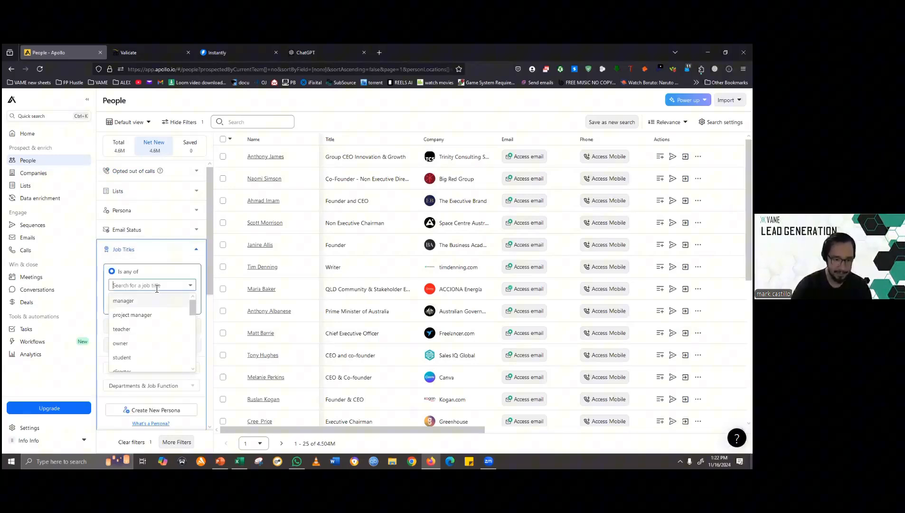
pyautogui.write('Marketing')
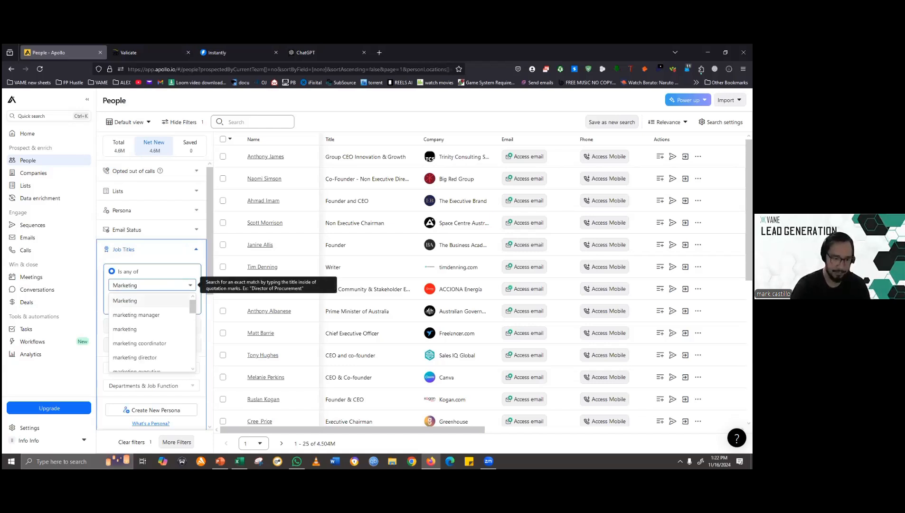
pyautogui.click(143, 315)
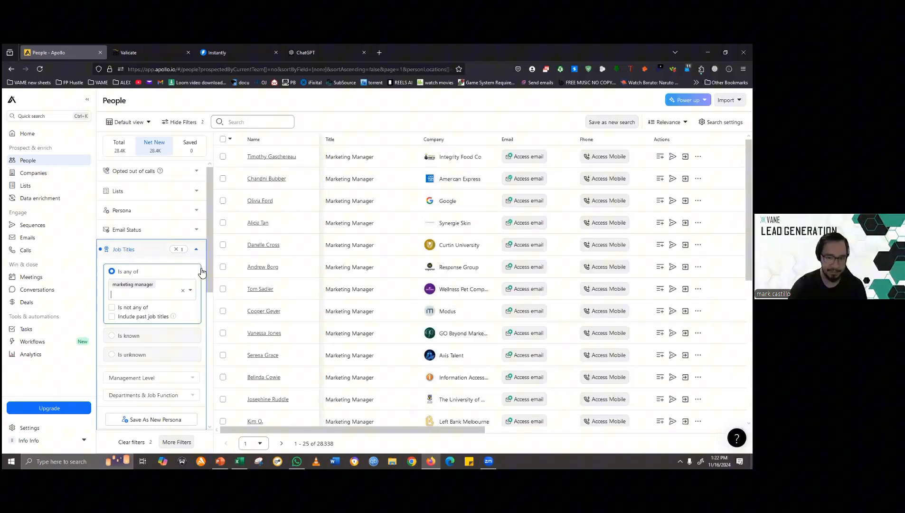
pyautogui.click(192, 248)
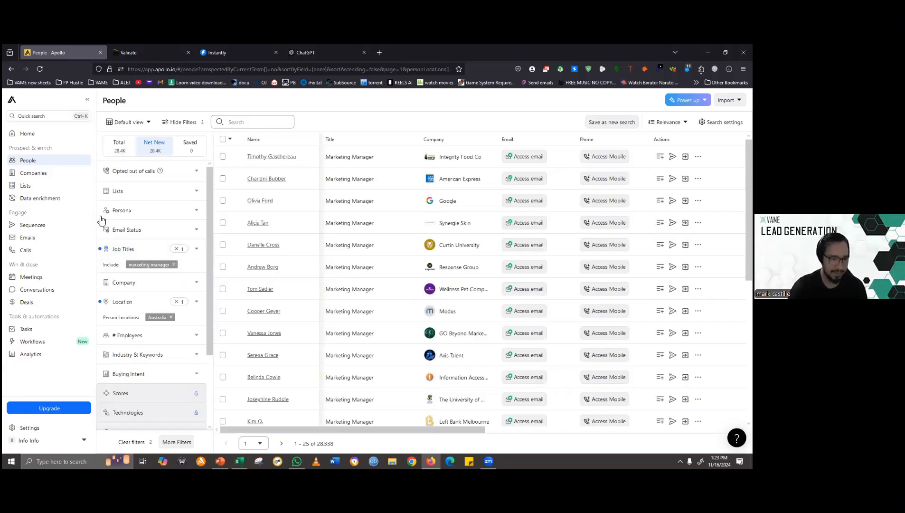
# - Filter the people by the email statuses Likely to engage, Verified and Unverified
pyautogui.click(198, 232)
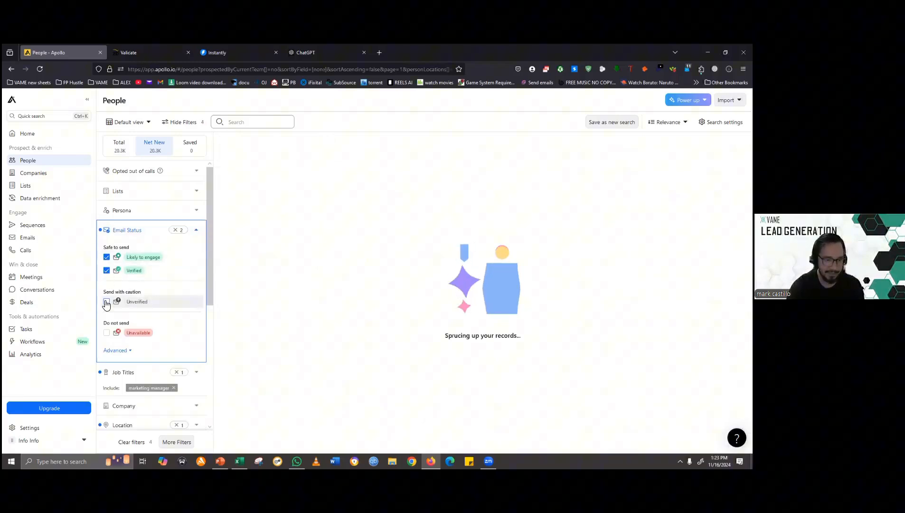
pyautogui.click(106, 302)
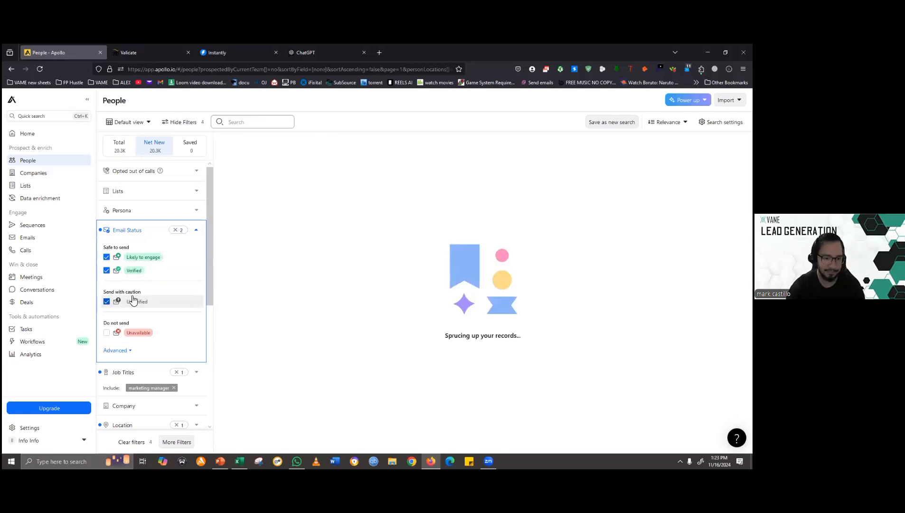
pyautogui.click(196, 230)
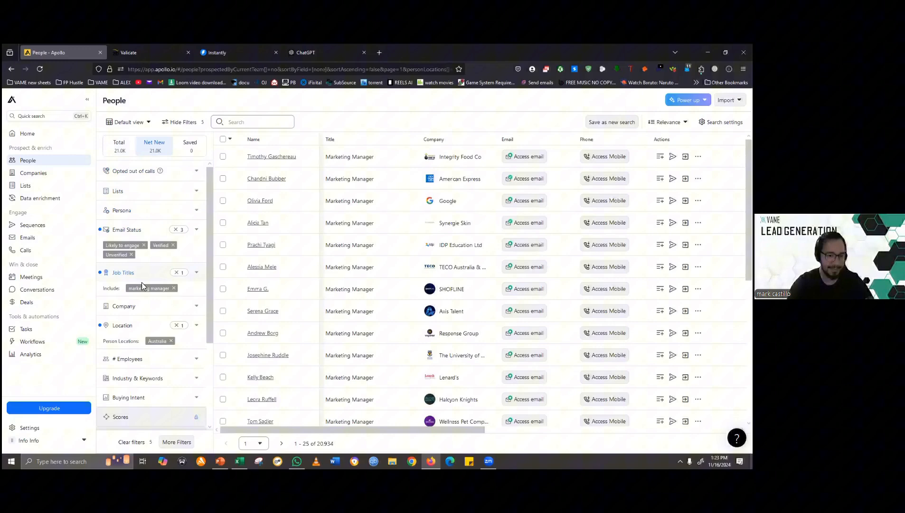
# - Filter the people by the accounting industry
pyautogui.moveTo(209, 266); pyautogui.dragTo(220, 327)
pyautogui.click(199, 288)
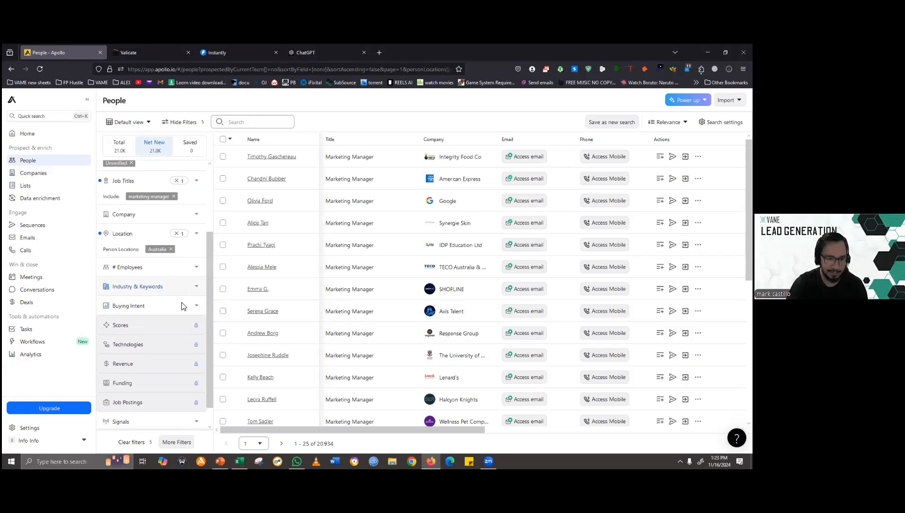
pyautogui.click(147, 308)
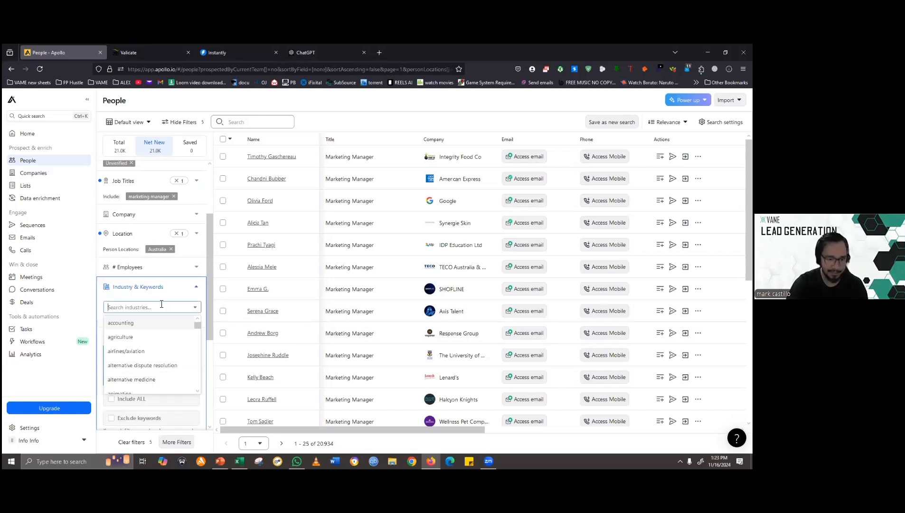
pyautogui.click(130, 324)
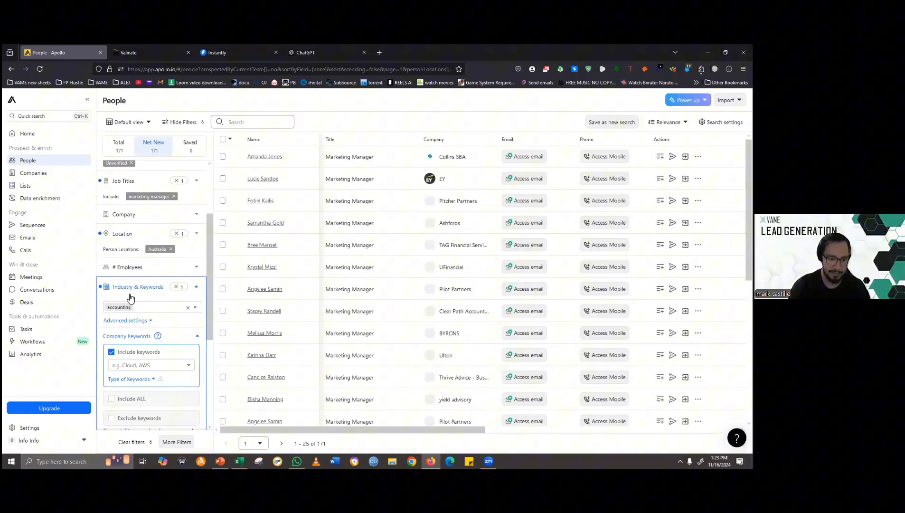
pyautogui.click(140, 308)
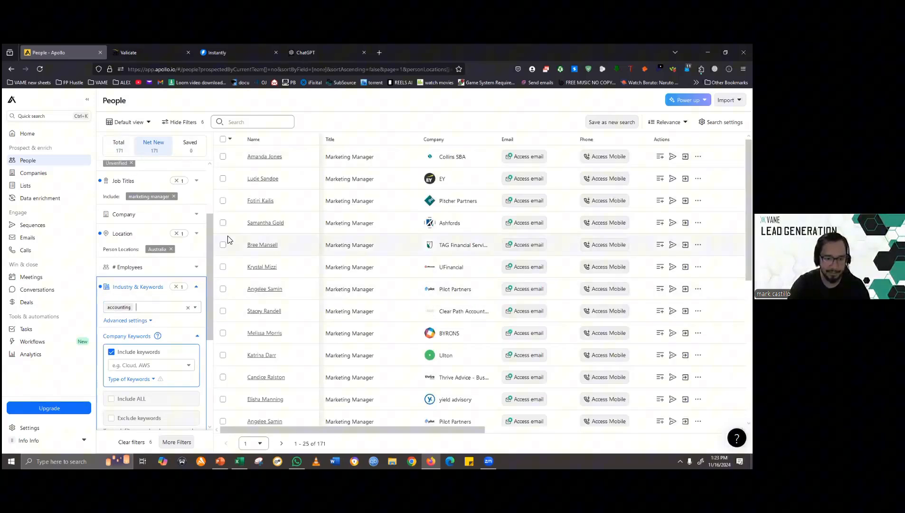
pyautogui.moveTo(208, 243); pyautogui.dragTo(204, 206)
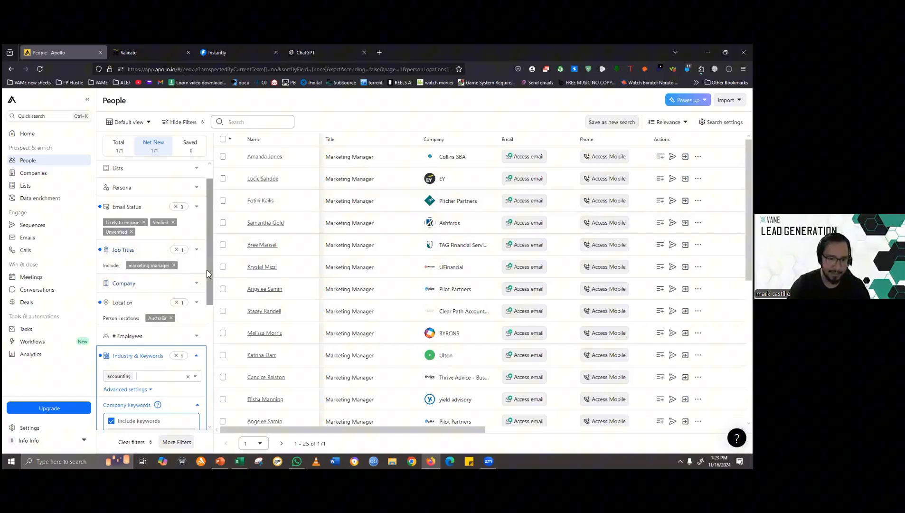
pyautogui.moveTo(206, 269)
pyautogui.mouseDown()
pyautogui.moveTo(208, 241)
pyautogui.moveTo(208, 283)
pyautogui.moveTo(213, 255)
pyautogui.mouseUp()
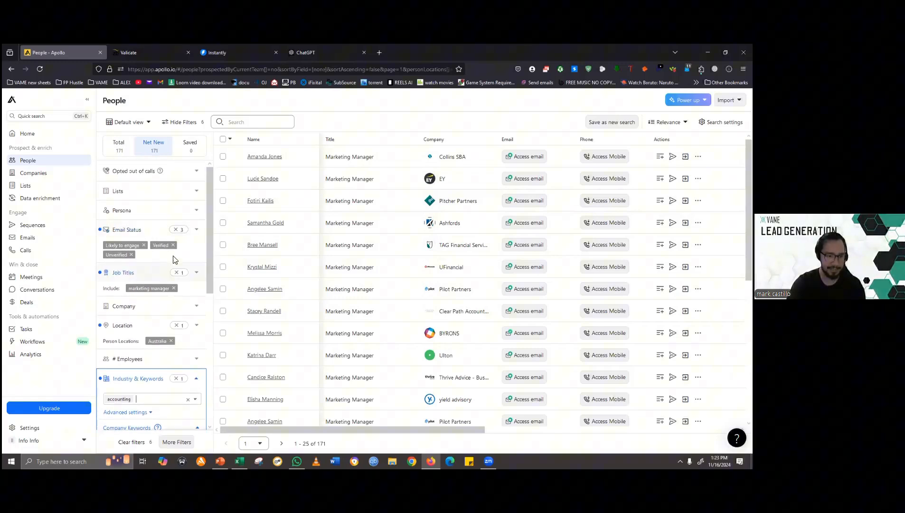
pyautogui.click(199, 327)
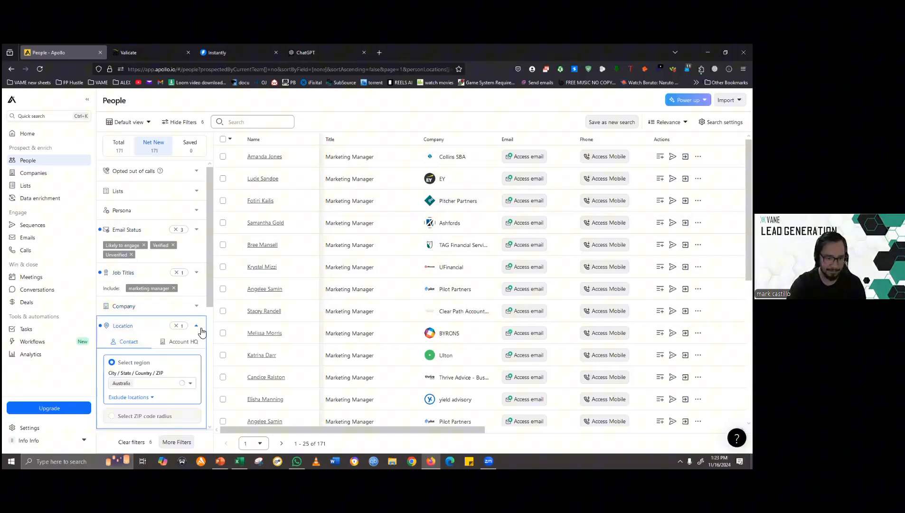
pyautogui.click(198, 327)
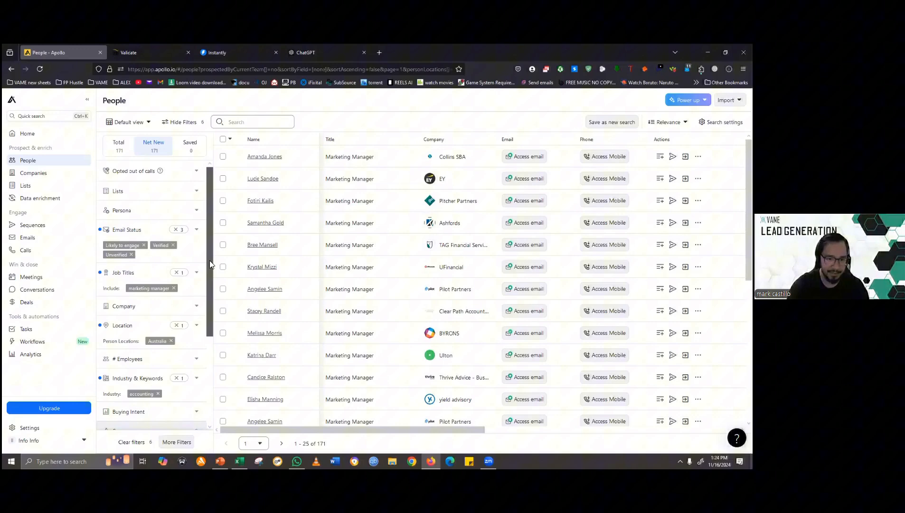
pyautogui.click(230, 139)
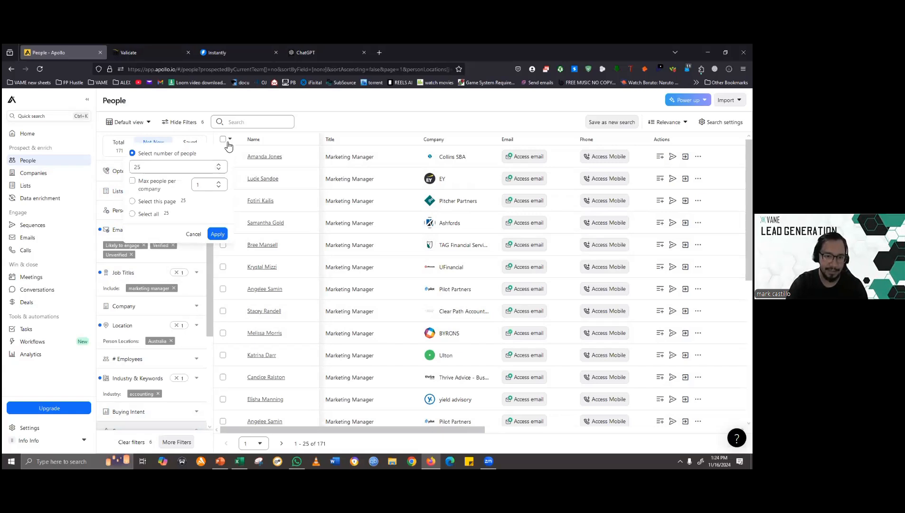
pyautogui.click(225, 143)
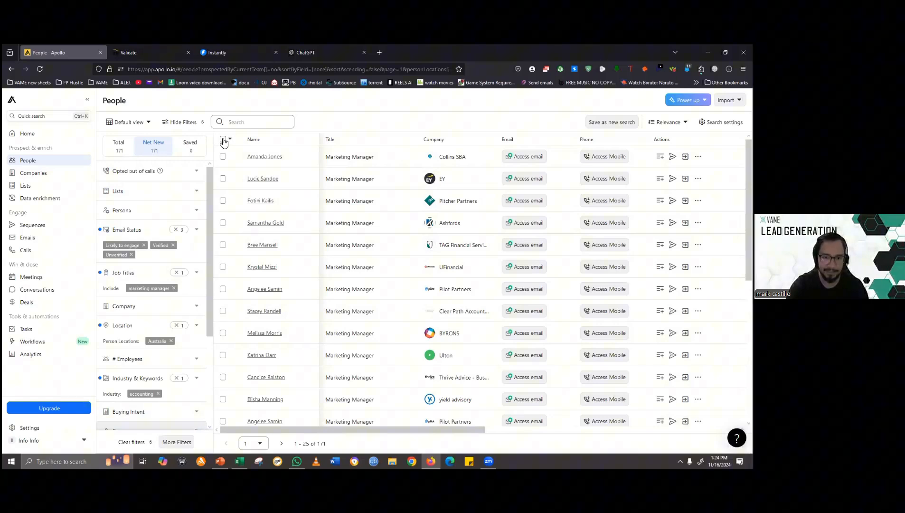
pyautogui.click(223, 140)
pyautogui.click(237, 151)
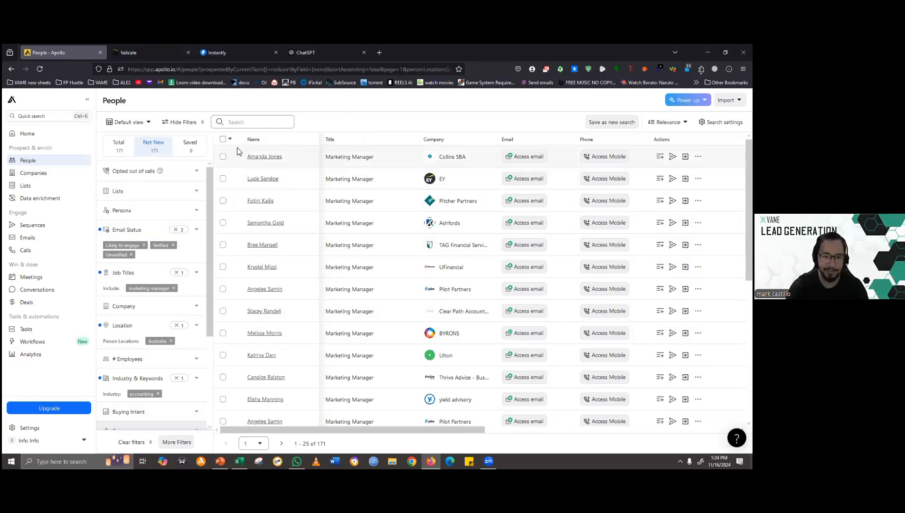
# - Select the first three people in the filtered search results
pyautogui.click(222, 157)
pyautogui.click(222, 179)
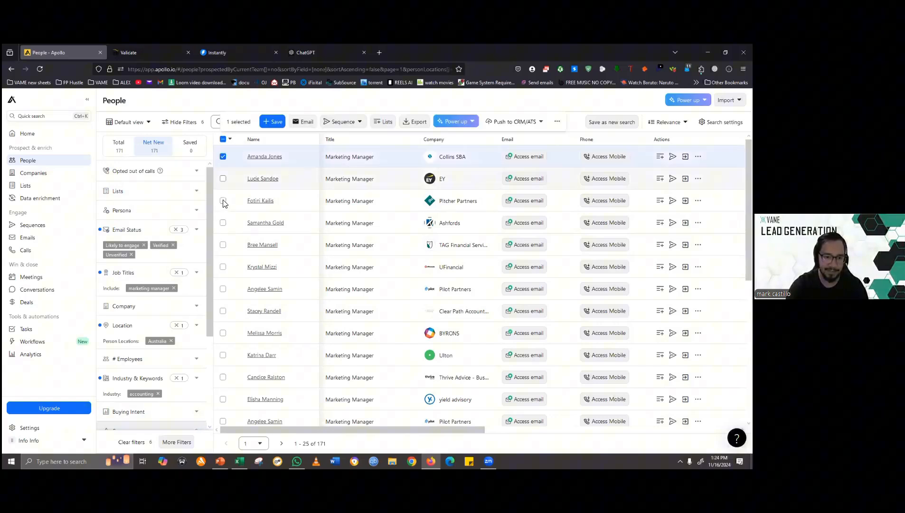
pyautogui.click(353, 200)
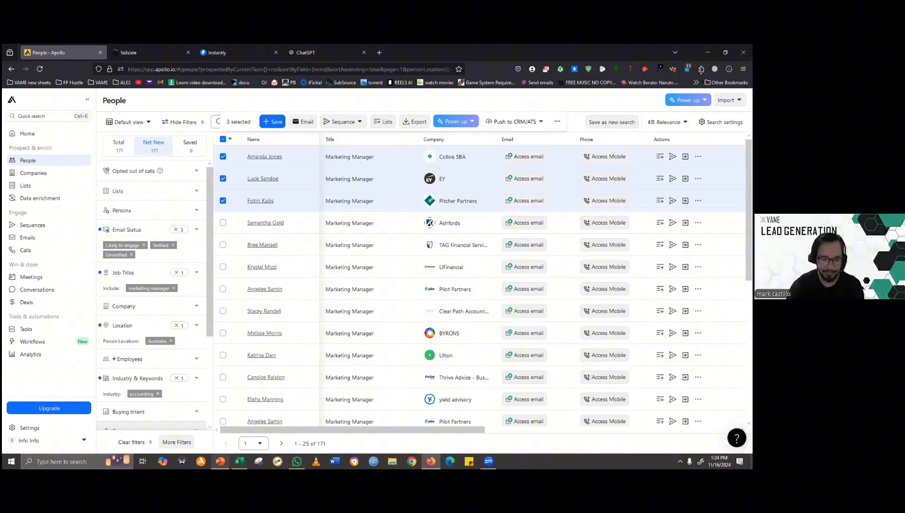
# - Switch to the PowerPoint slide show, advance it to the ZeroBounce email verification slide, and return to the browser
pyautogui.click(220, 460)
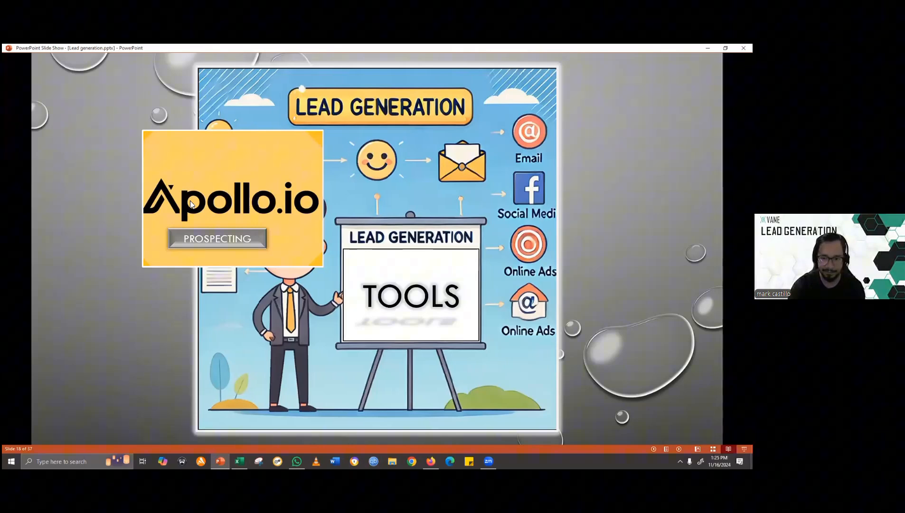
pyautogui.press('Right')
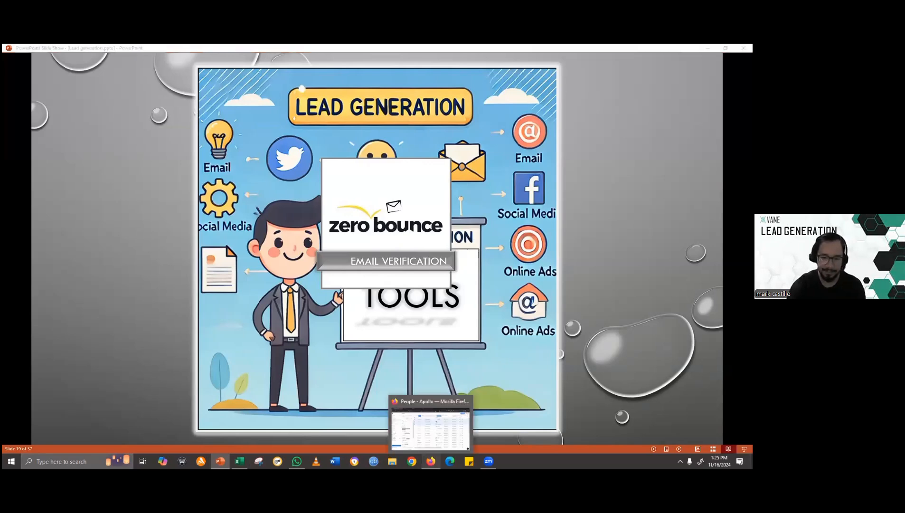
pyautogui.click(431, 461)
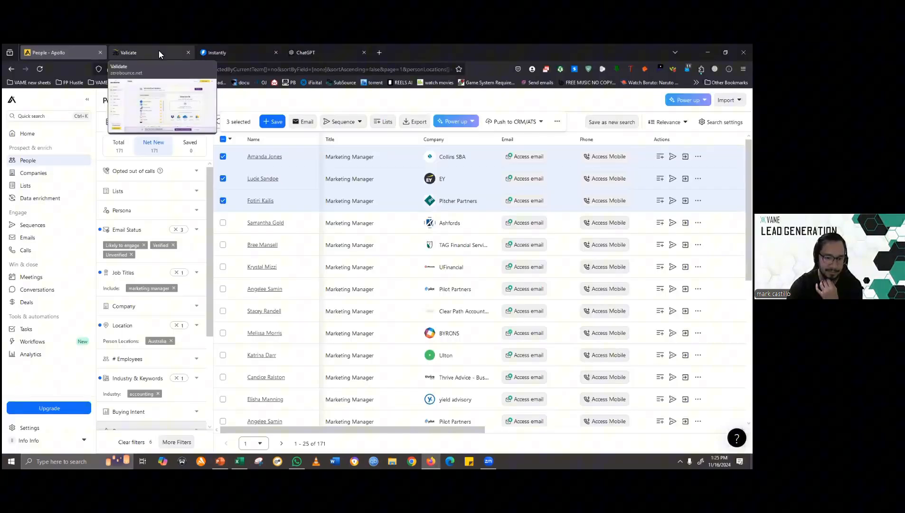
# - Upload kkkkkkkk.csv from the Downloads folder to the ZeroBounce Validate page and close the folder window
pyautogui.click(159, 51)
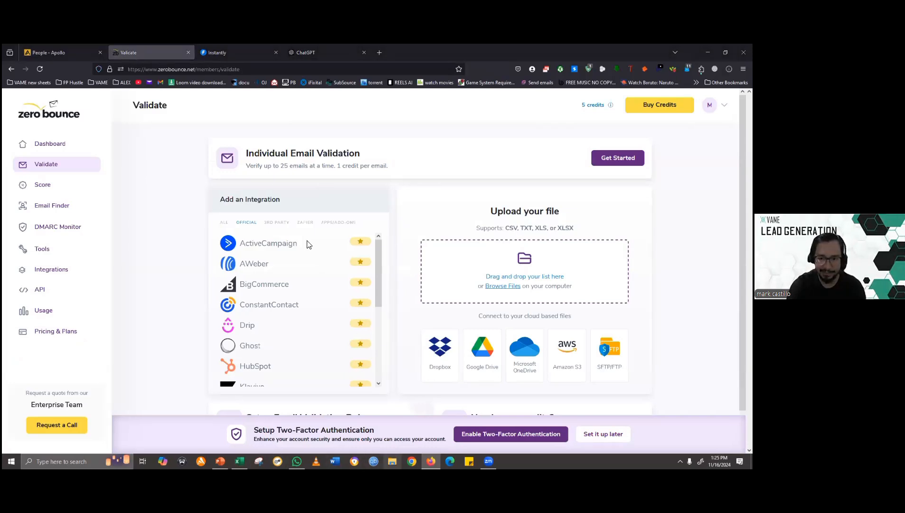
pyautogui.press('super+e')
pyautogui.doubleClick(344, 180)
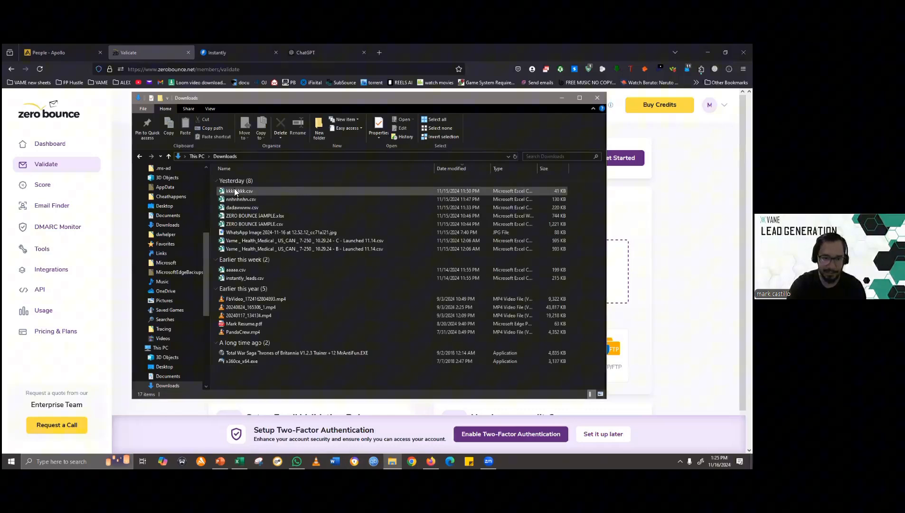
pyautogui.moveTo(406, 100); pyautogui.dragTo(536, 331)
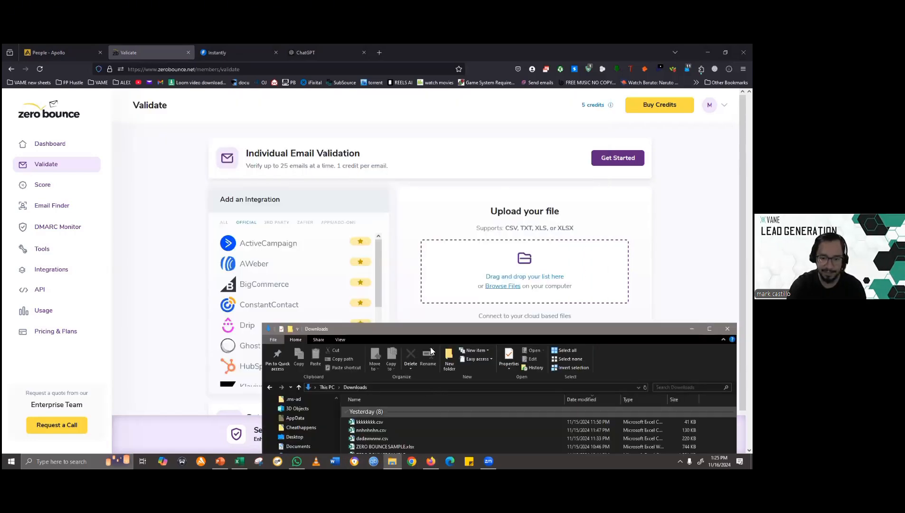
pyautogui.moveTo(432, 328); pyautogui.dragTo(451, 304)
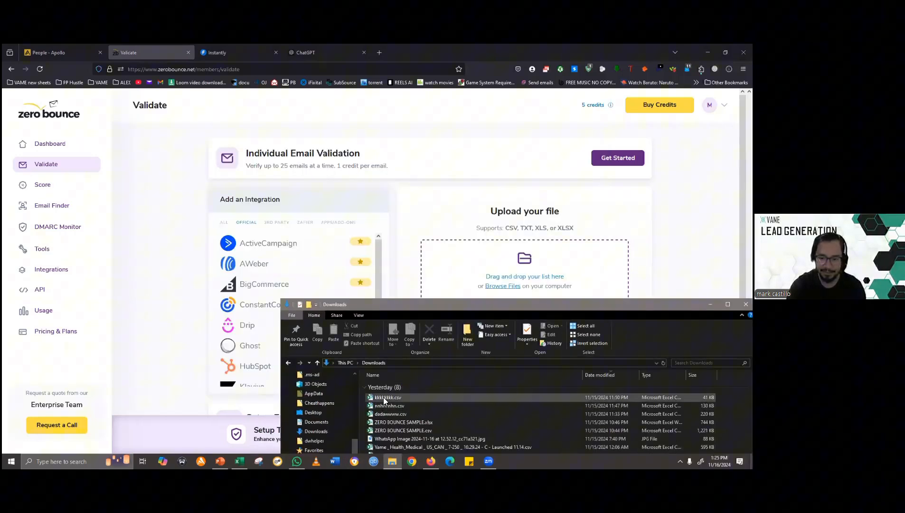
pyautogui.moveTo(384, 400); pyautogui.dragTo(528, 266)
pyautogui.moveTo(502, 306); pyautogui.dragTo(243, 225)
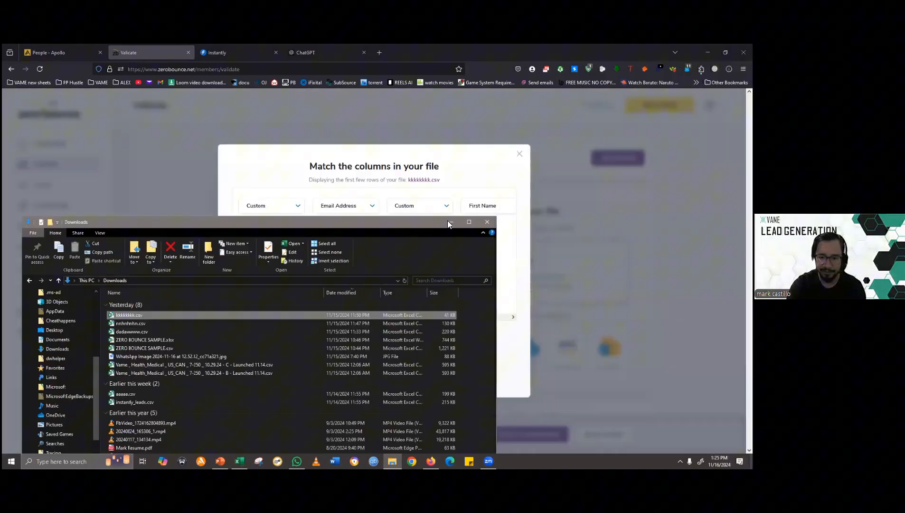
pyautogui.click(487, 223)
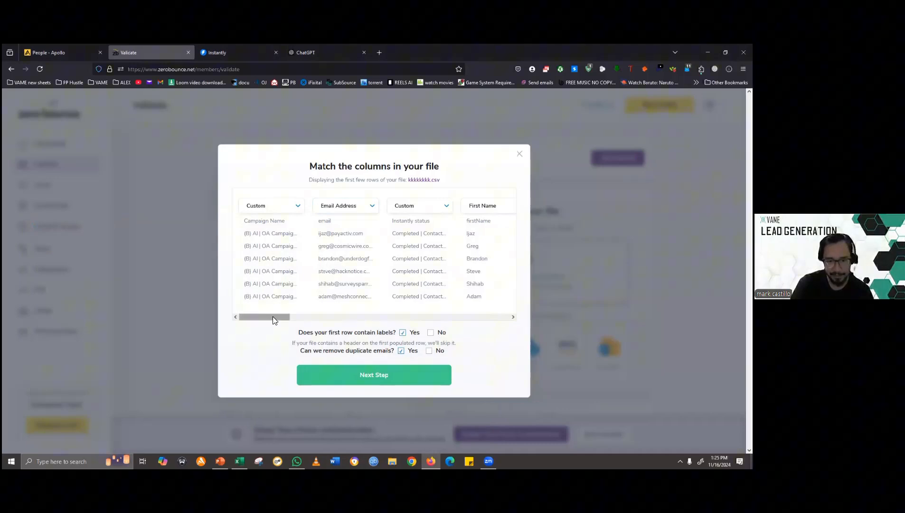
# - Review the column matching of the uploaded file and try to proceed with its validation, keeping the default label and duplicate-removal options
pyautogui.moveTo(272, 317); pyautogui.dragTo(471, 321)
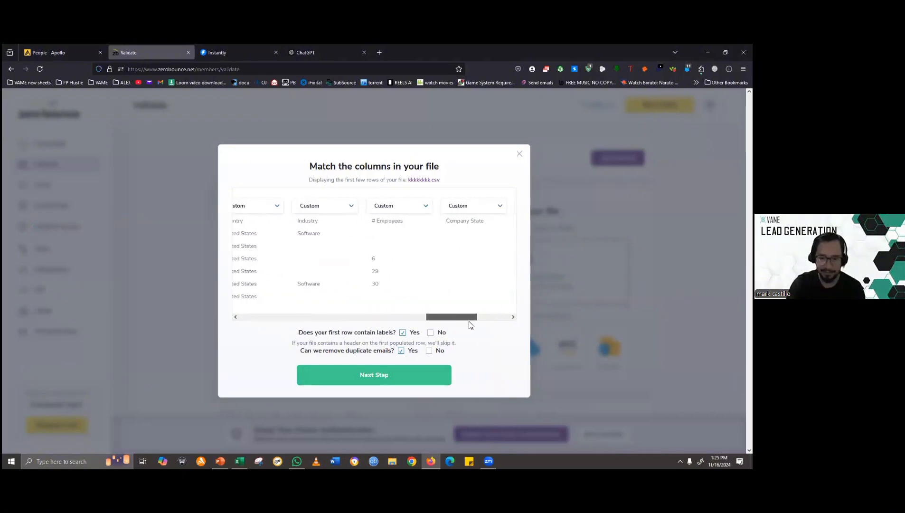
pyautogui.click(377, 377)
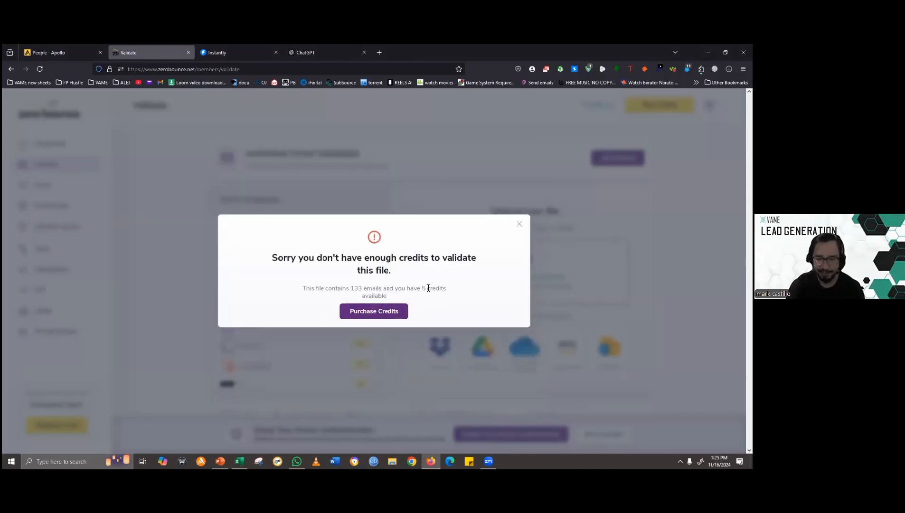
pyautogui.click(520, 224)
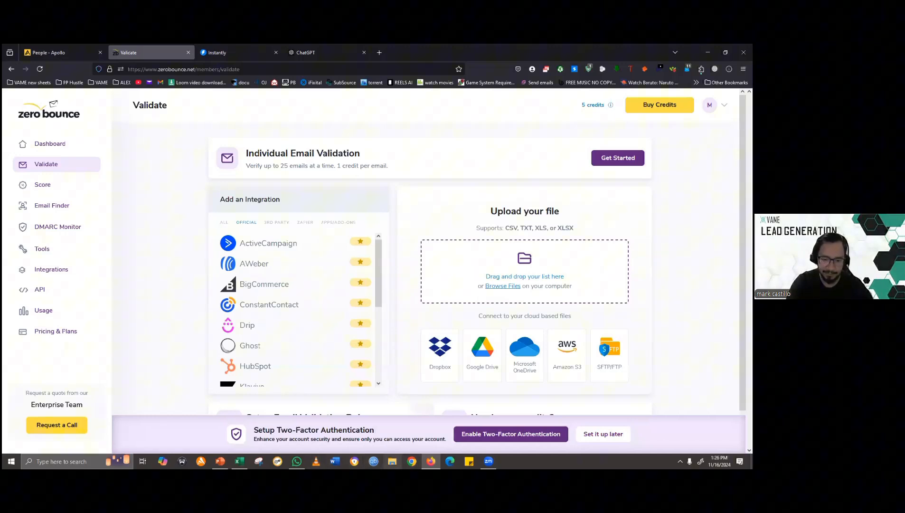
# - Switch to Excel and examine the email validation results on the 1806 Valid Data sheet of ZERO BOUNCE SAMPLE.xlsx
pyautogui.moveTo(240, 461)
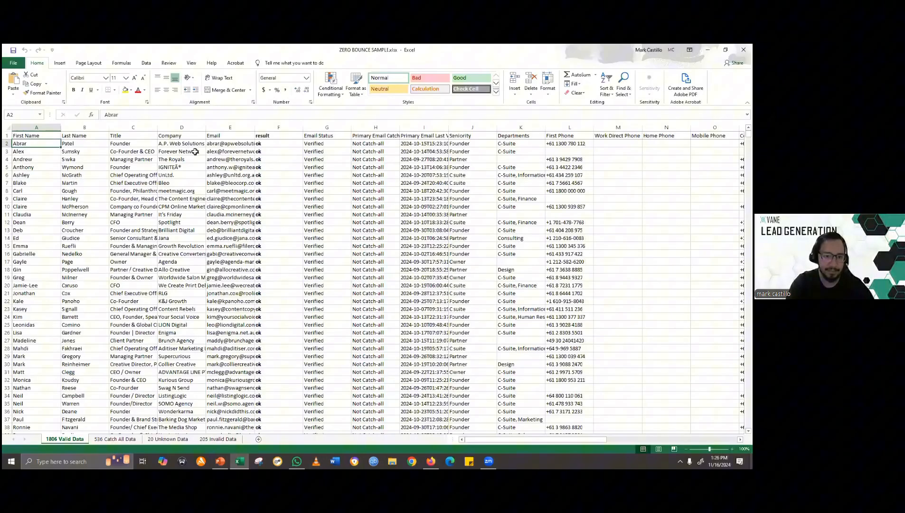
pyautogui.click(239, 424)
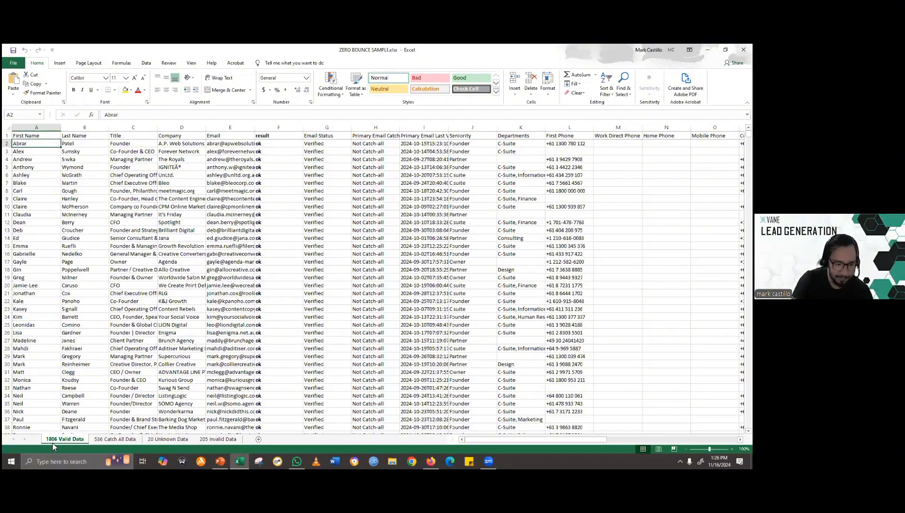
pyautogui.scroll(-3, 257, 194)
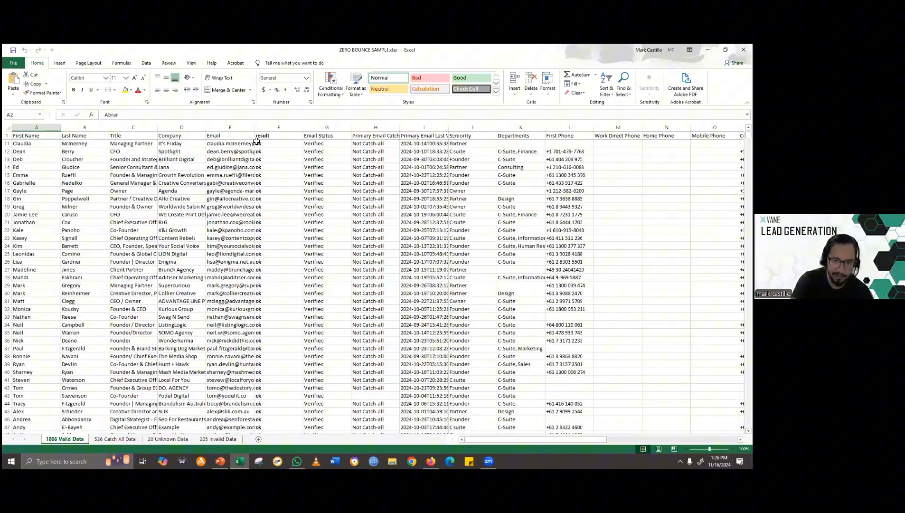
# - Look over the emails on the 1806 Valid Data sheet and compare them with the 536 Catch All Data sheet
pyautogui.scroll(-3, 231, 277)
pyautogui.click(231, 277)
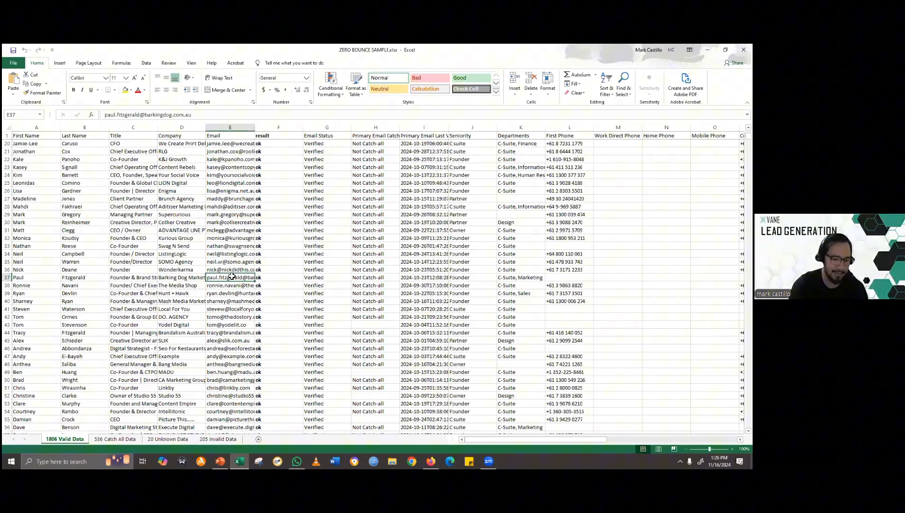
pyautogui.click(110, 439)
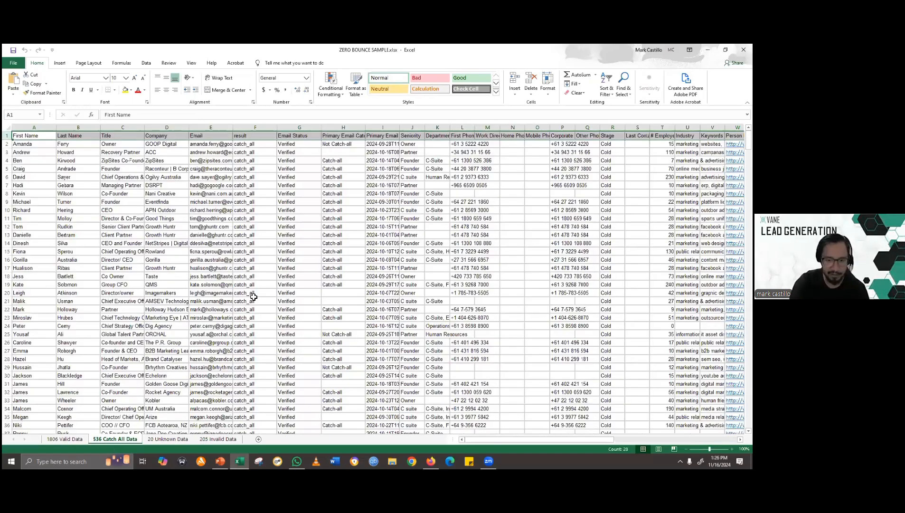
pyautogui.click(67, 439)
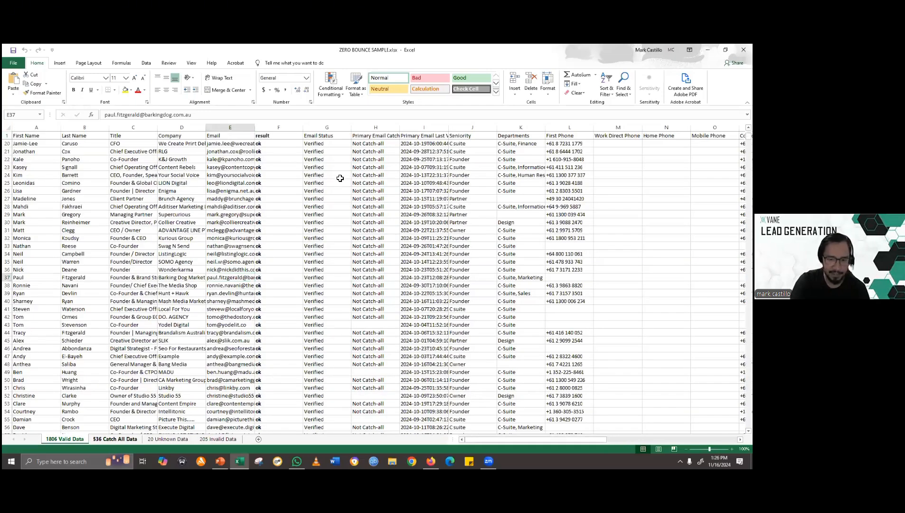
# - Examine the result column of the 536 Catch All Data sheet from its first record down to its last
pyautogui.hotkey('ctrl', 'pagedown')
pyautogui.click(265, 210)
pyautogui.hotkey('ctrl', 'Up')
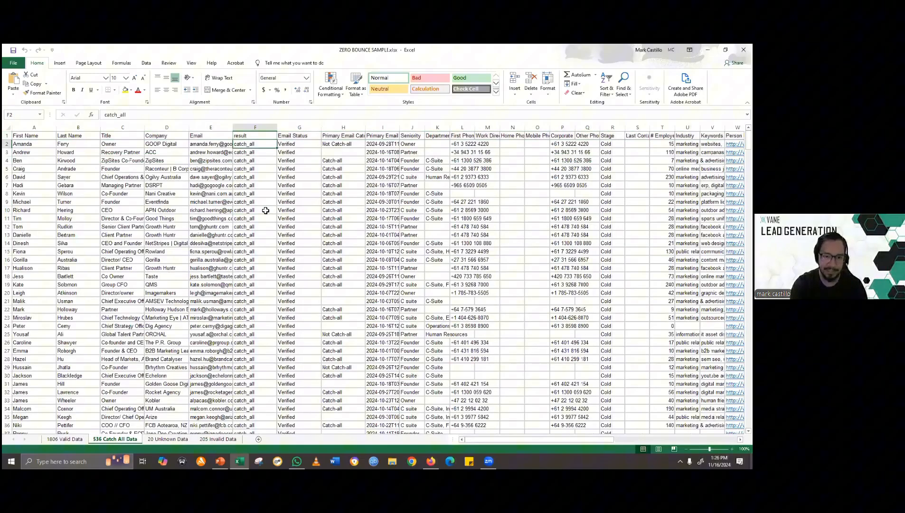
pyautogui.hotkey('ctrl', 'Down')
pyautogui.scroll(-9, 234, 236)
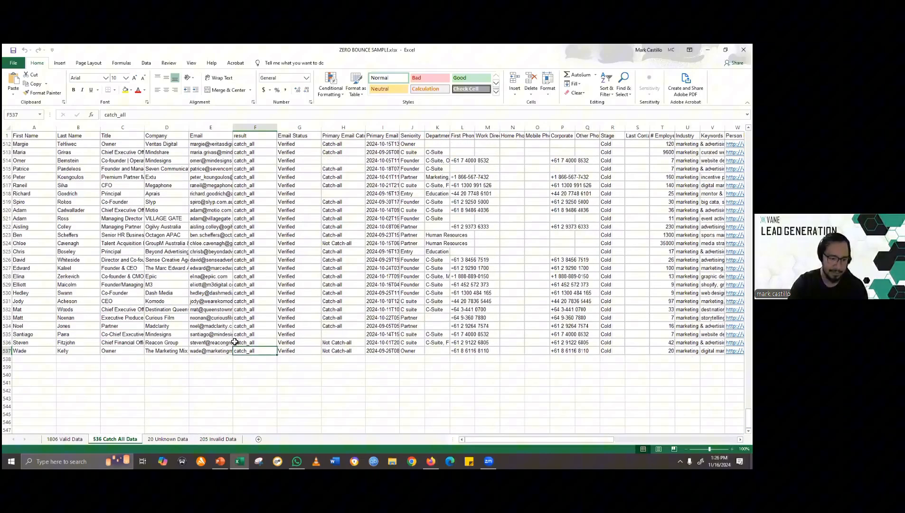
pyautogui.hotkey('ctrl', 'Left')
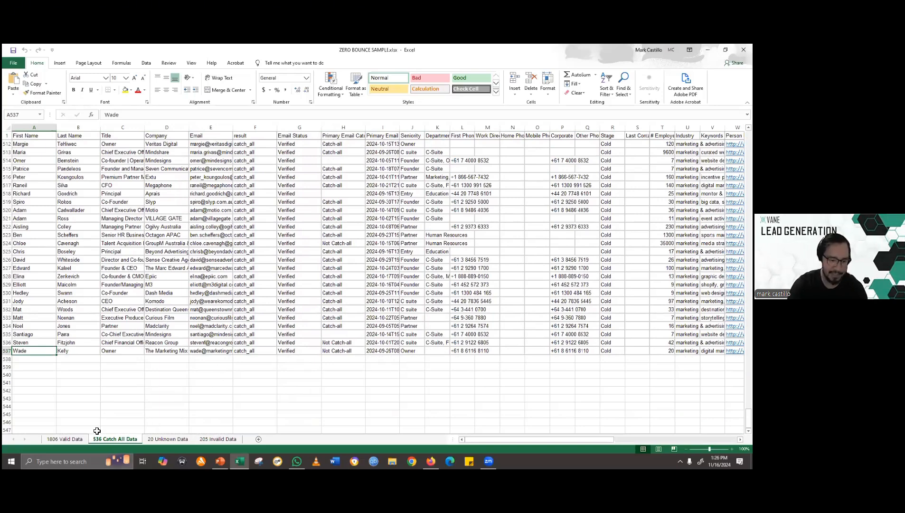
# - Compare the result categories across the 1806 Valid, 536 Catch All, 20 Unknown and 205 Invalid Data sheets
pyautogui.click(59, 440)
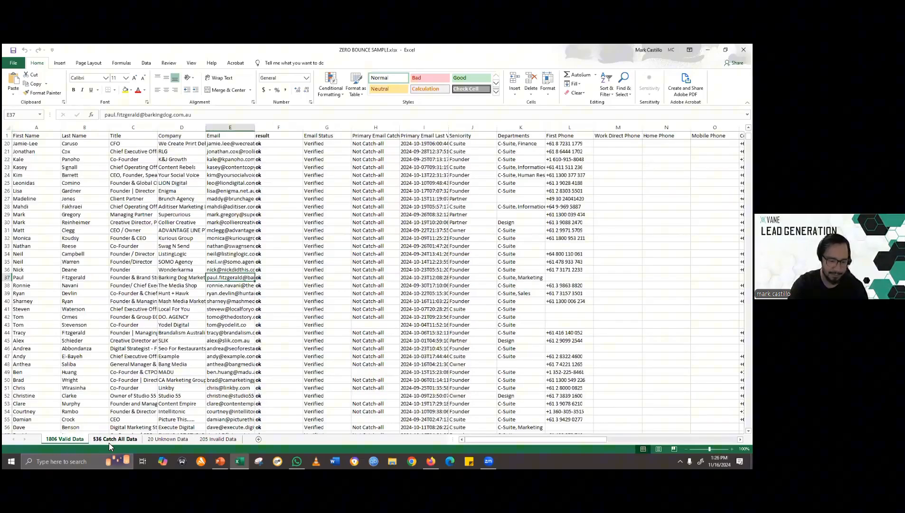
pyautogui.click(109, 440)
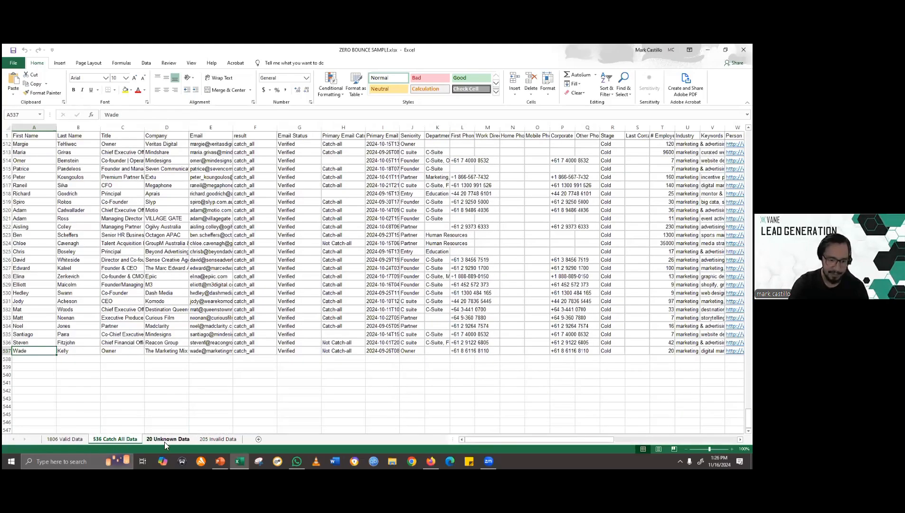
pyautogui.click(183, 441)
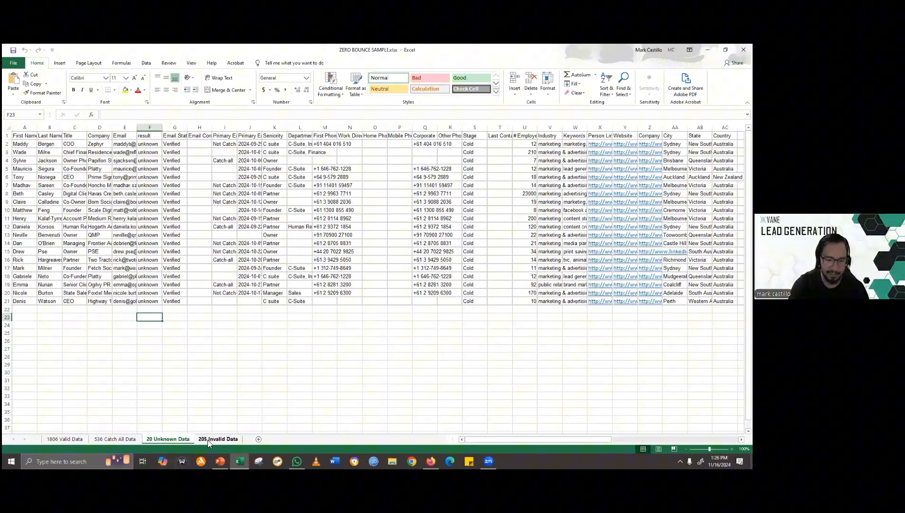
pyautogui.click(214, 440)
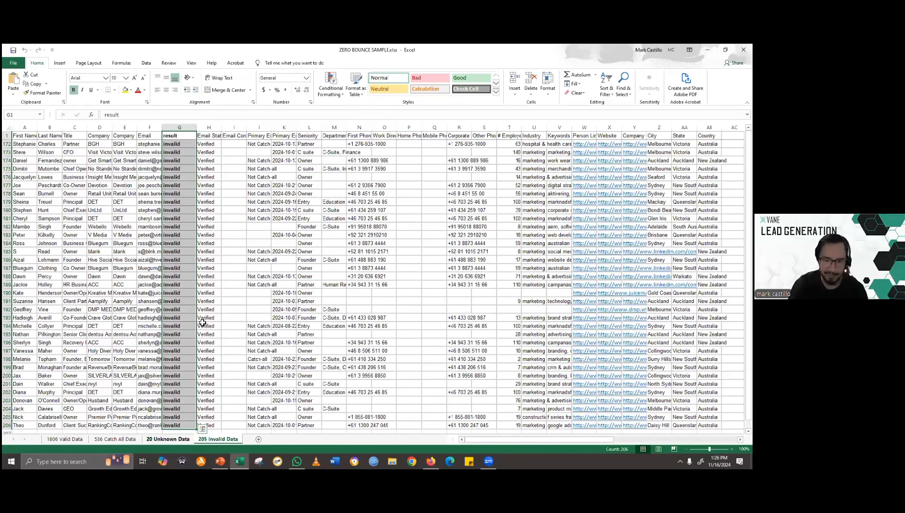
pyautogui.click(167, 439)
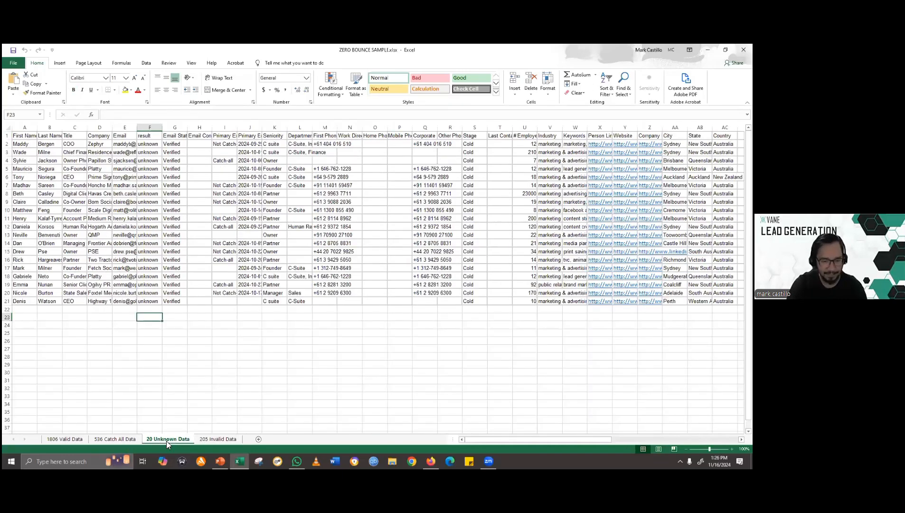
# - Widen the Email column on the 205 Invalid Data sheet to fit the addresses and select the email in row 173
pyautogui.click(224, 441)
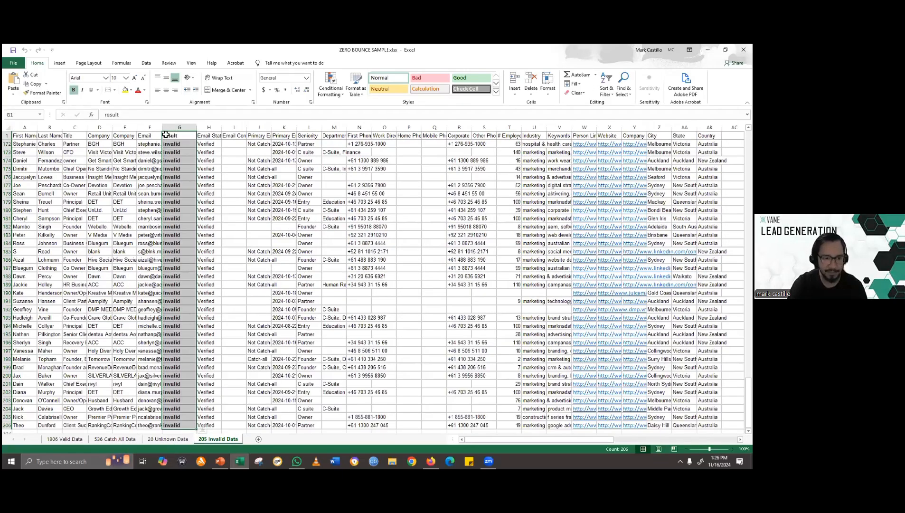
pyautogui.moveTo(162, 127); pyautogui.dragTo(182, 144)
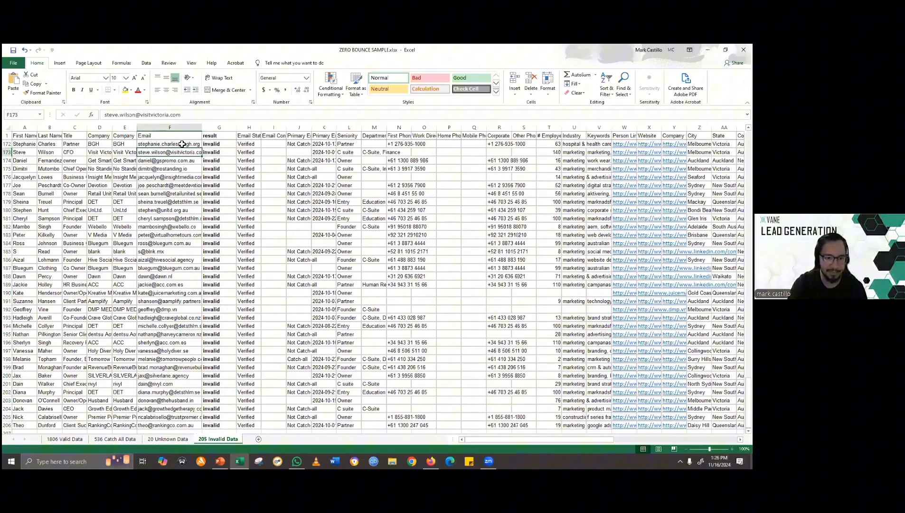
pyautogui.click(182, 144)
pyautogui.press('Down')
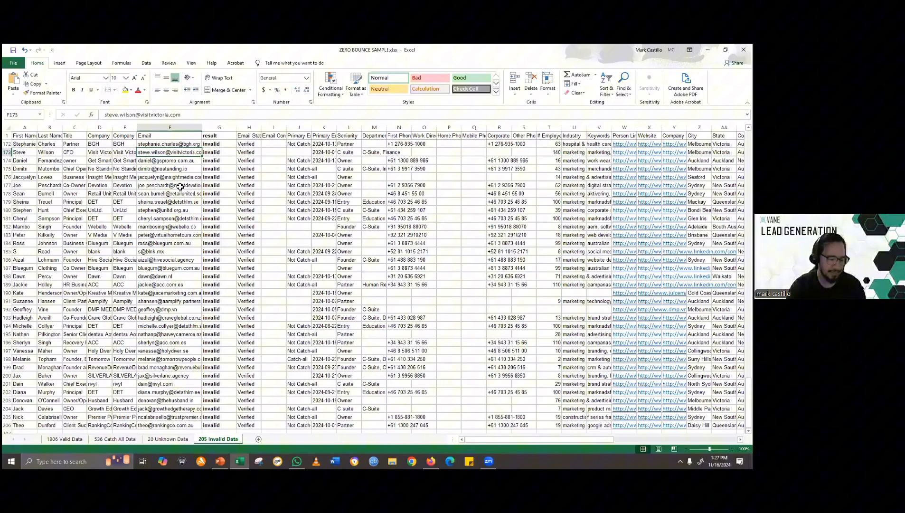
# - Examine individual email addresses on the 205 Invalid Data sheet down to the last record
pyautogui.click(174, 145)
pyautogui.click(177, 170)
pyautogui.click(179, 210)
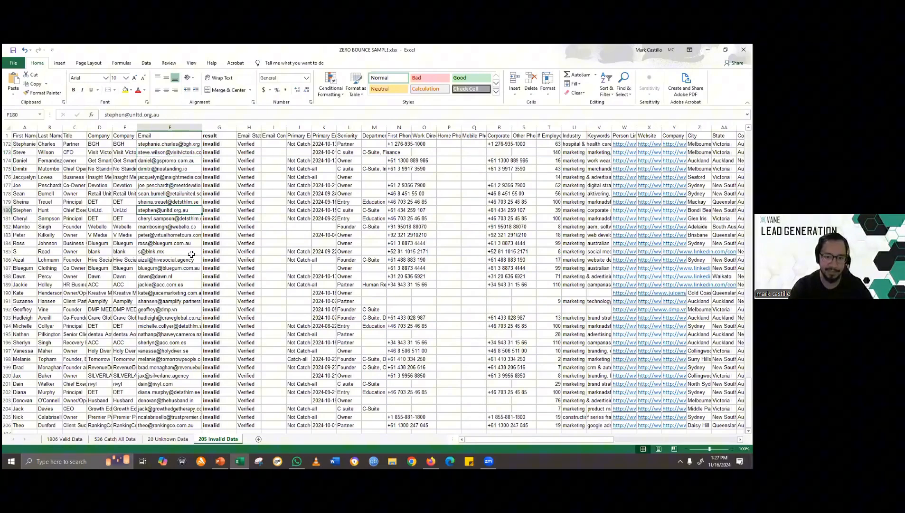
pyautogui.hotkey('ctrl', 'Down')
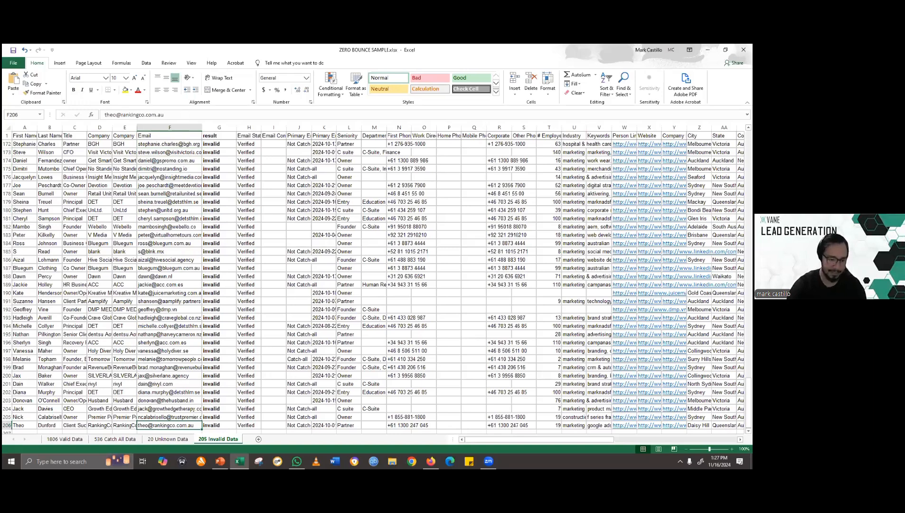
# - Review the 1806 Valid Data sheet against the 536 Catch All Data sheet once more
pyautogui.click(56, 439)
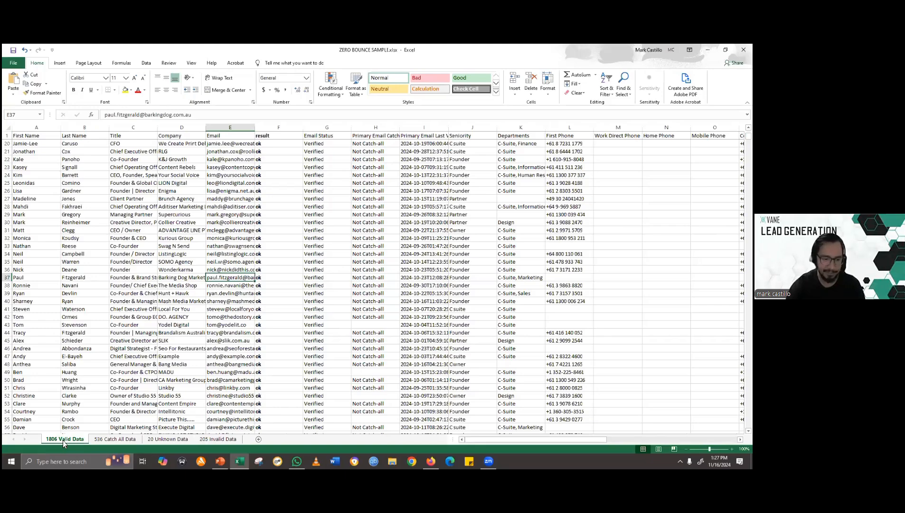
pyautogui.click(95, 439)
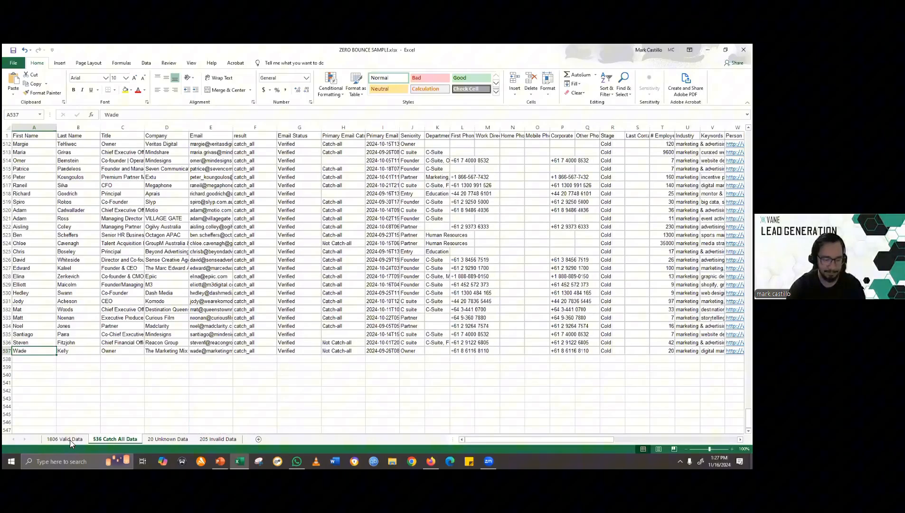
pyautogui.click(69, 439)
pyautogui.click(113, 439)
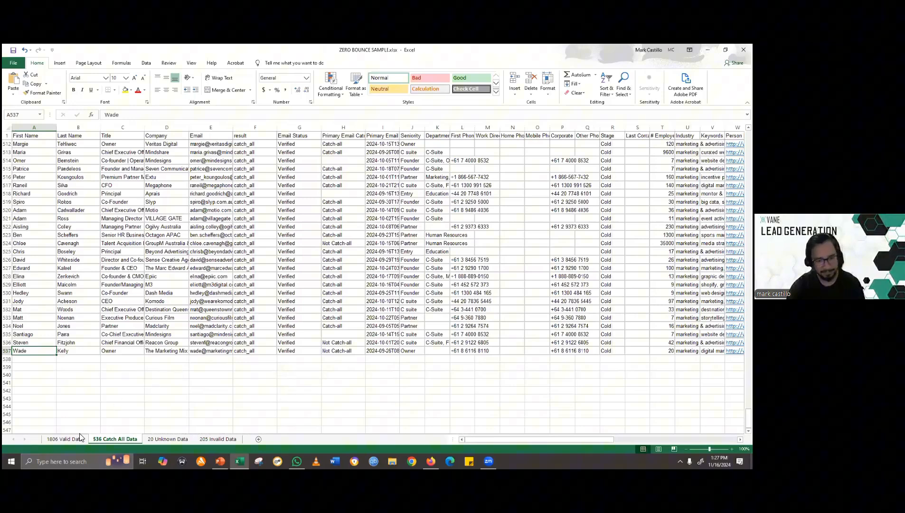
# - Return to the first record's result cell, F2, on the 536 Catch All Data sheet
pyautogui.click(224, 373)
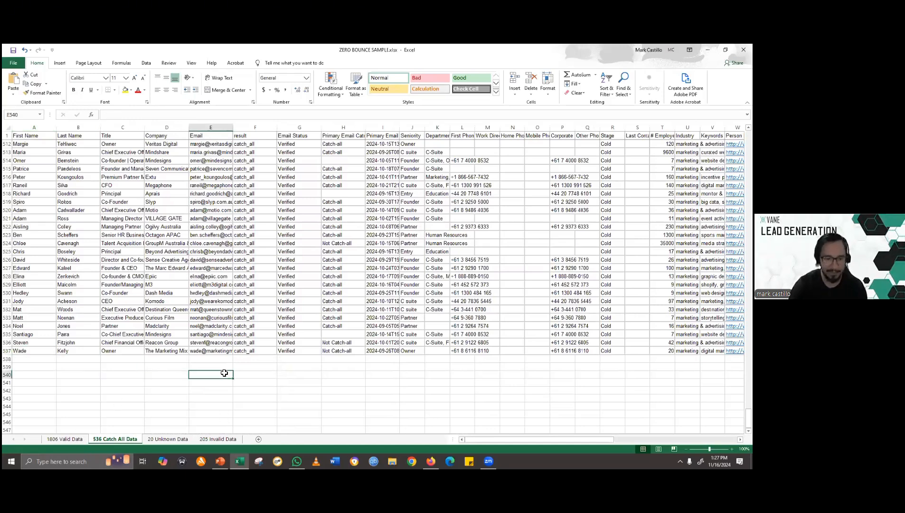
pyautogui.press('Right')
pyautogui.hotkey('ctrl', 'Up')
pyautogui.hotkey('ctrl', 'Up')
pyautogui.press('Down')
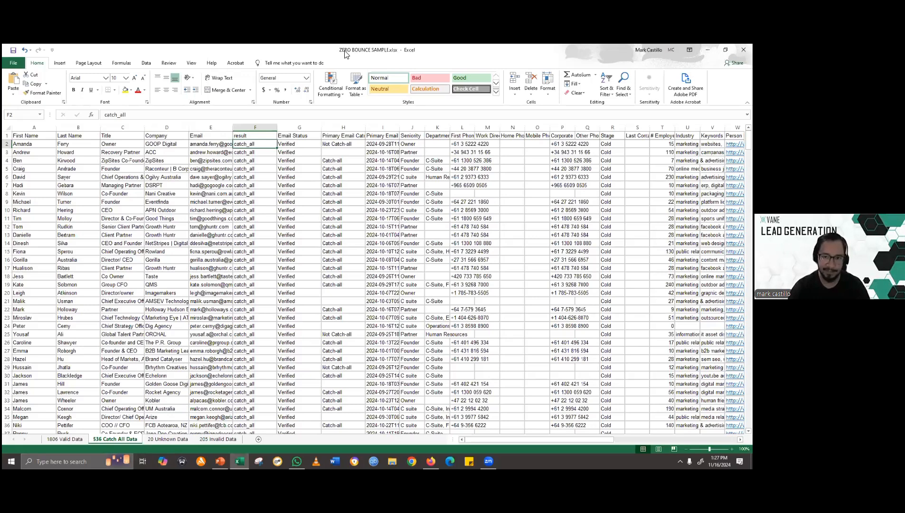
# - Show the 1806 Valid Data sheet again and switch to the Lead generation.pptx slide show in PowerPoint
pyautogui.click(65, 439)
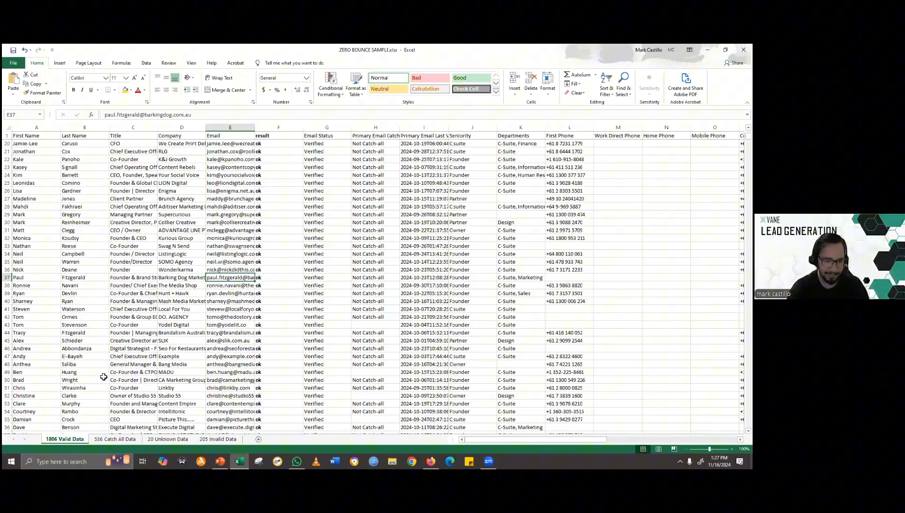
pyautogui.click(238, 461)
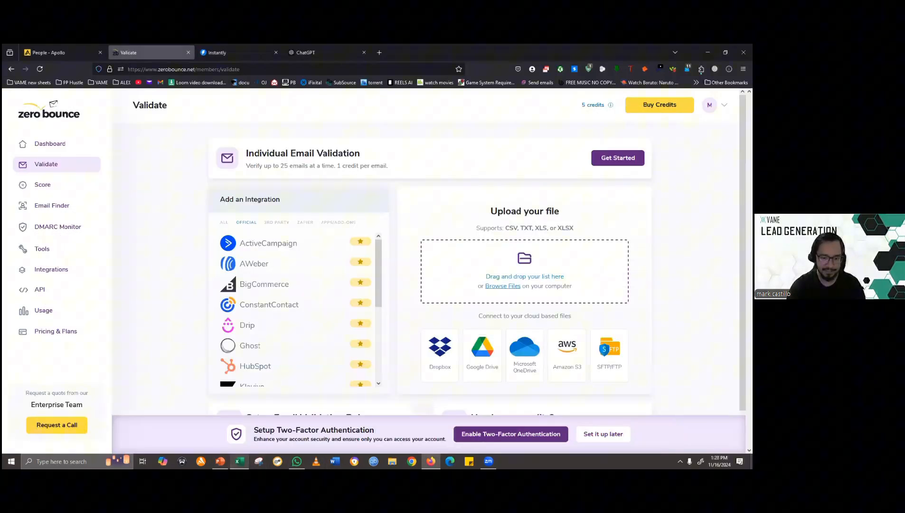
pyautogui.click(220, 461)
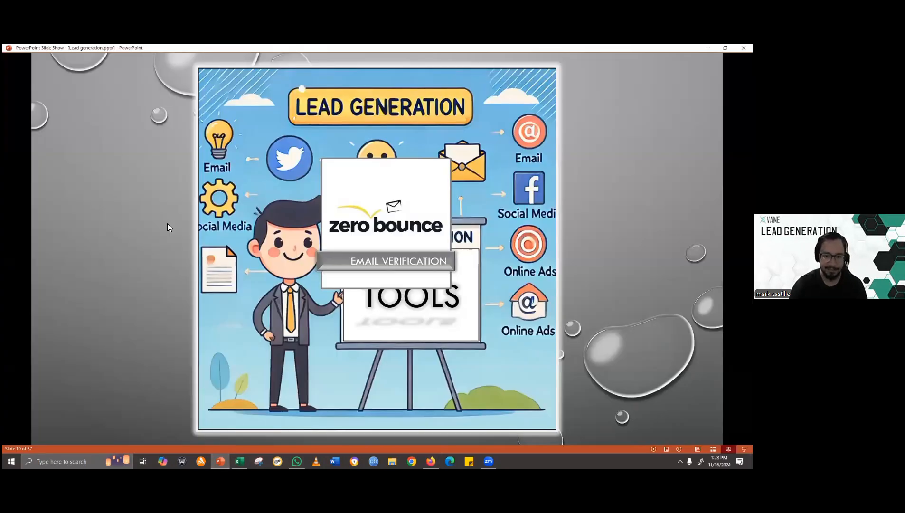
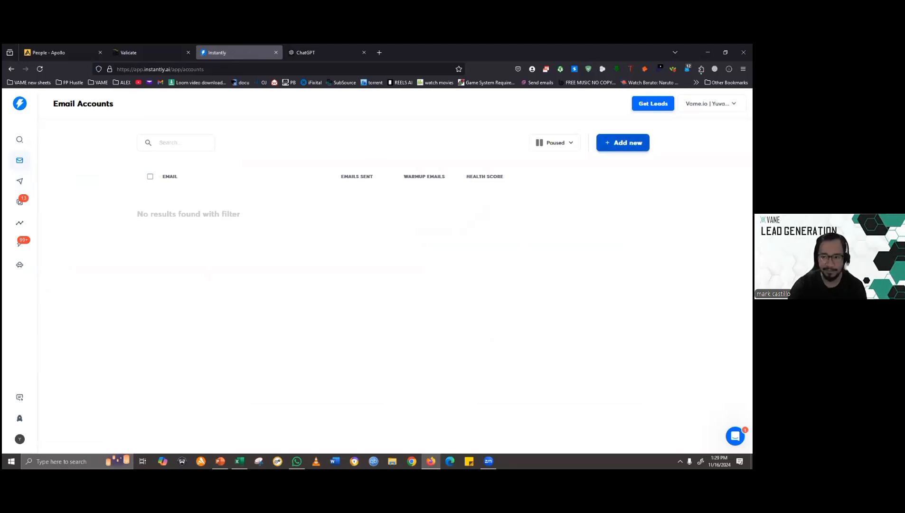
# - Look at the options for connecting email accounts in Instantly and return to the Email Accounts list
pyautogui.click(623, 142)
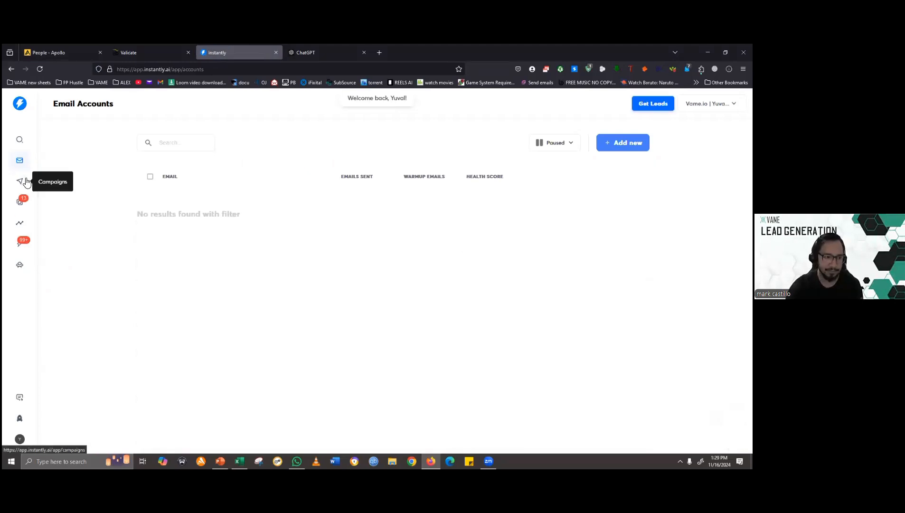
pyautogui.click(623, 142)
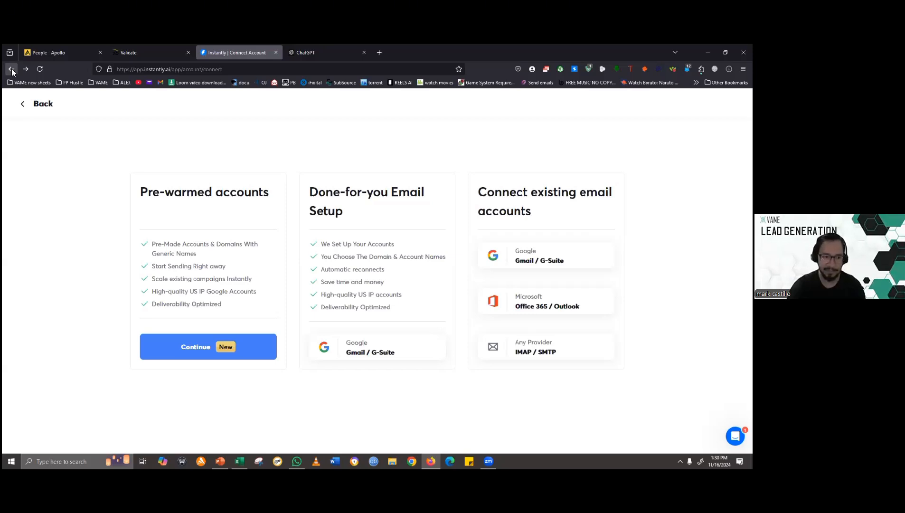
pyautogui.click(41, 107)
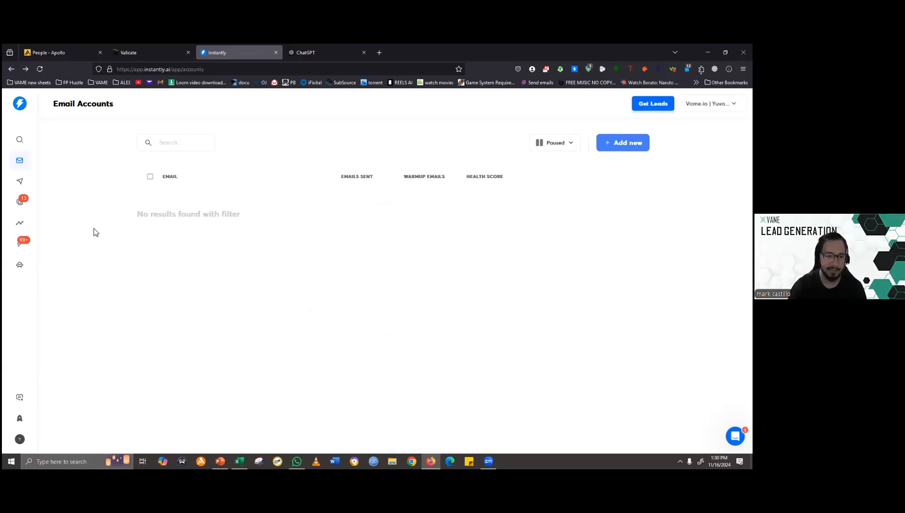
# - Show the email accounts of all statuses and examine their emails sent, warmup emails and health scores
pyautogui.click(569, 151)
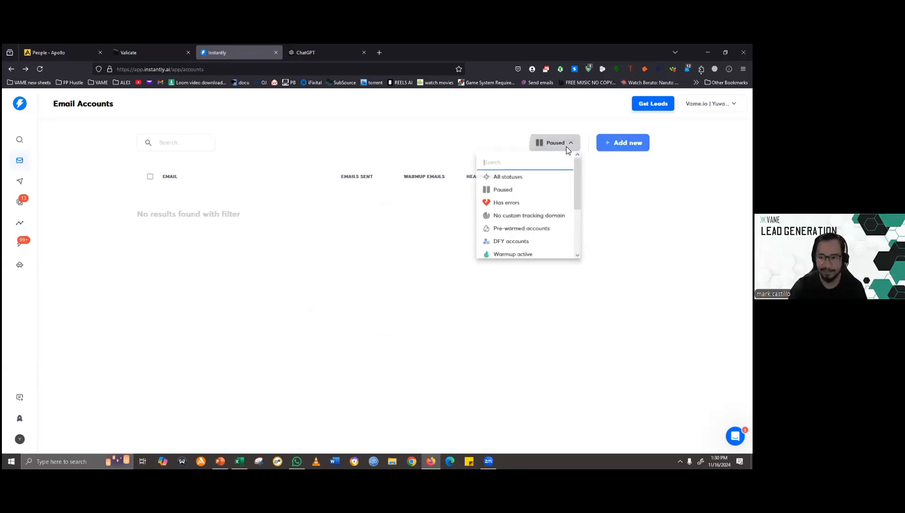
pyautogui.click(503, 177)
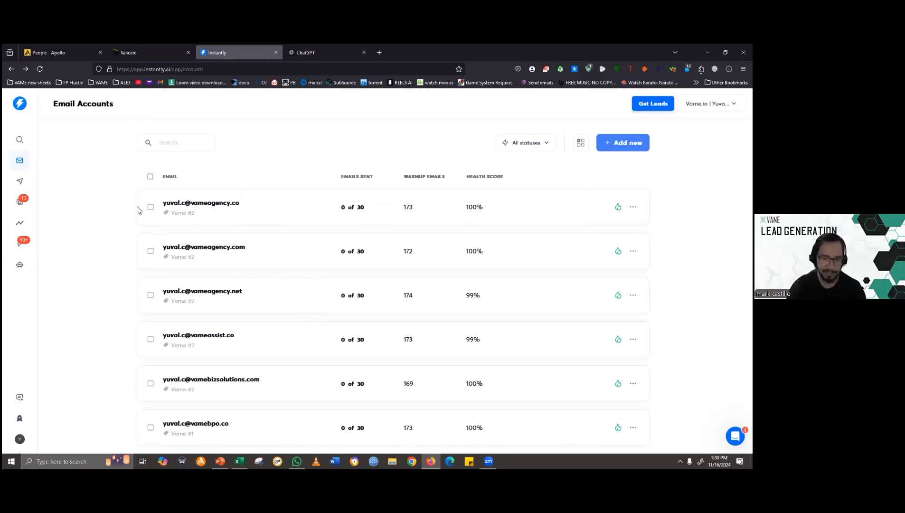
pyautogui.scroll(-3, 142, 266)
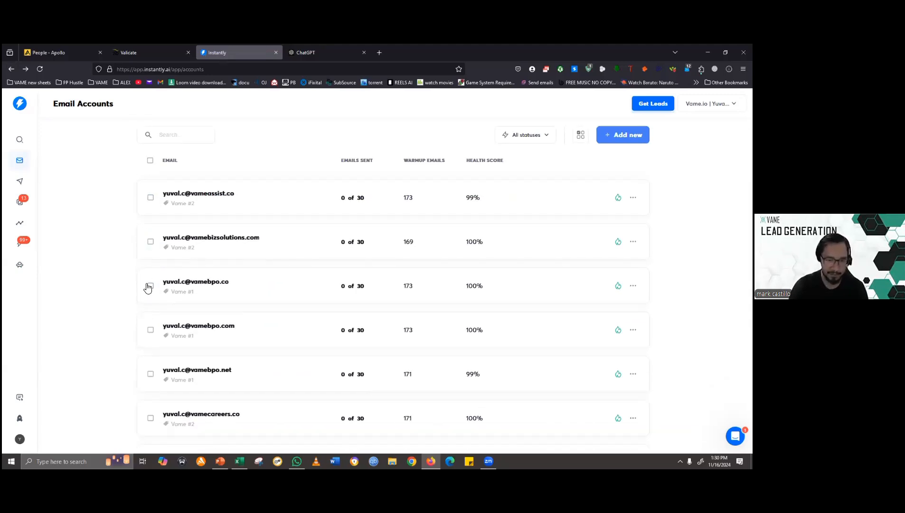
pyautogui.scroll(2, 147, 287)
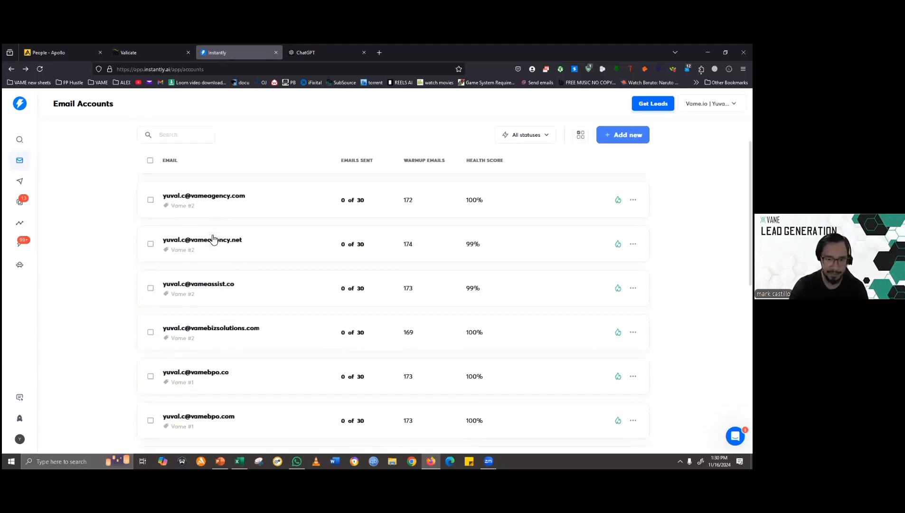
pyautogui.scroll(-5, 212, 238)
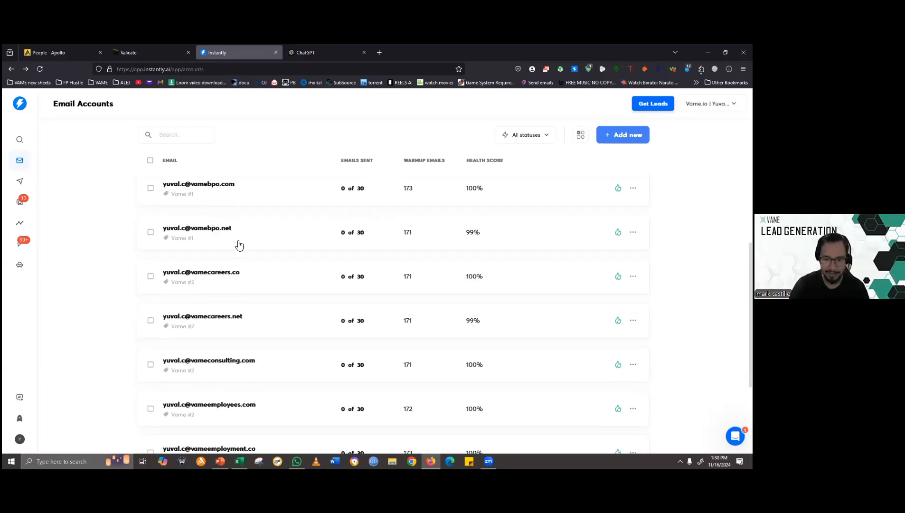
pyautogui.scroll(4, 340, 288)
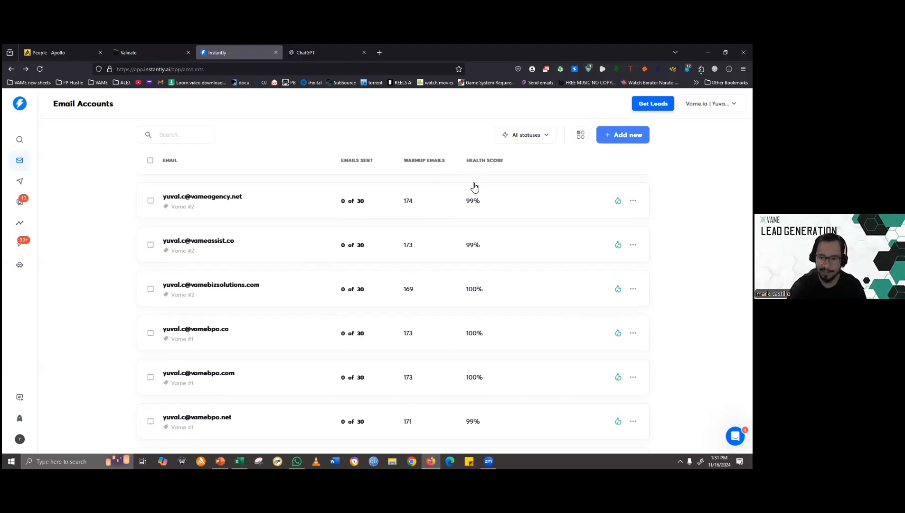
pyautogui.scroll(-2, 476, 274)
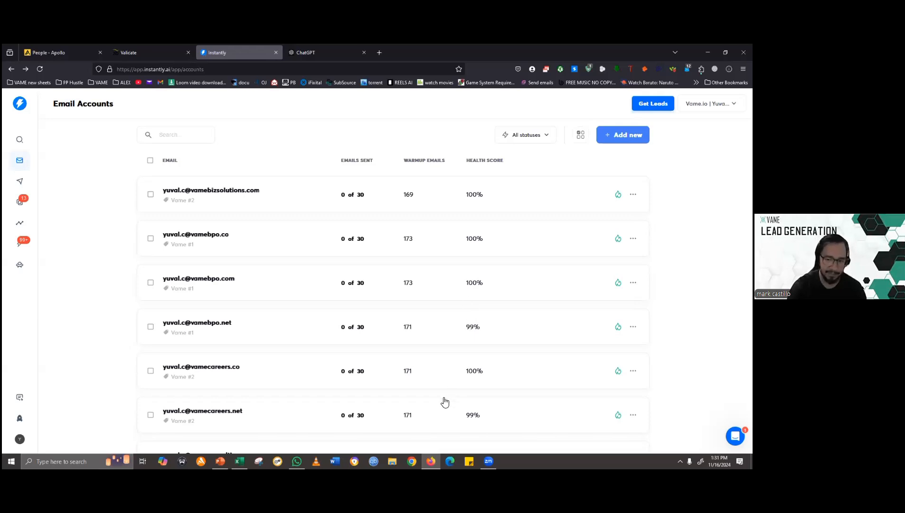
pyautogui.scroll(4, 472, 380)
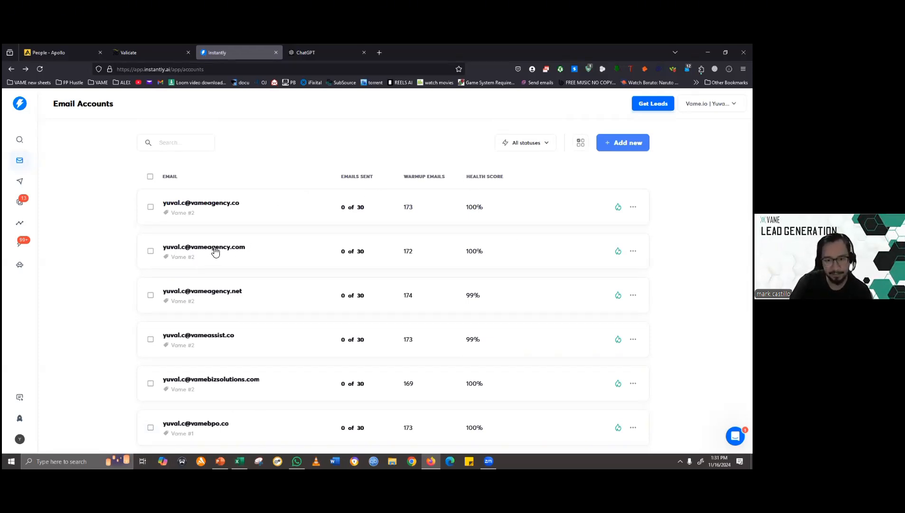
pyautogui.scroll(-3, 399, 285)
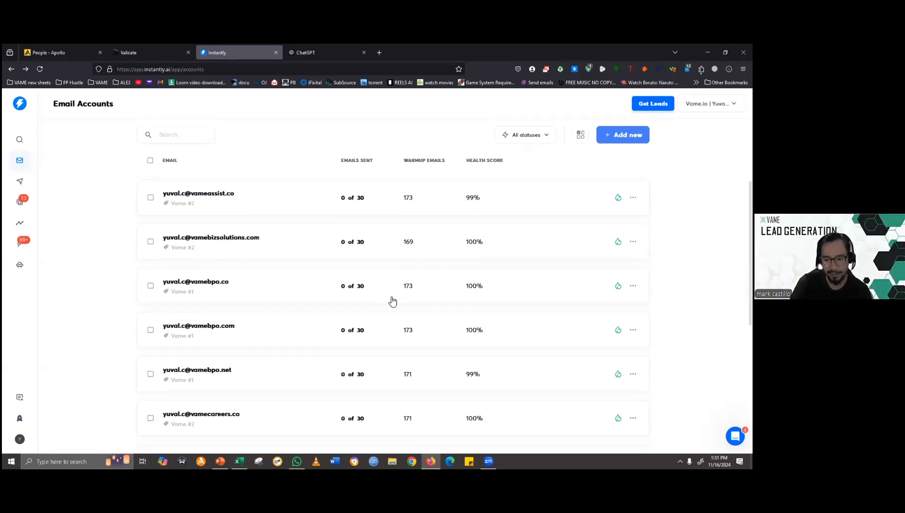
pyautogui.scroll(-4, 411, 247)
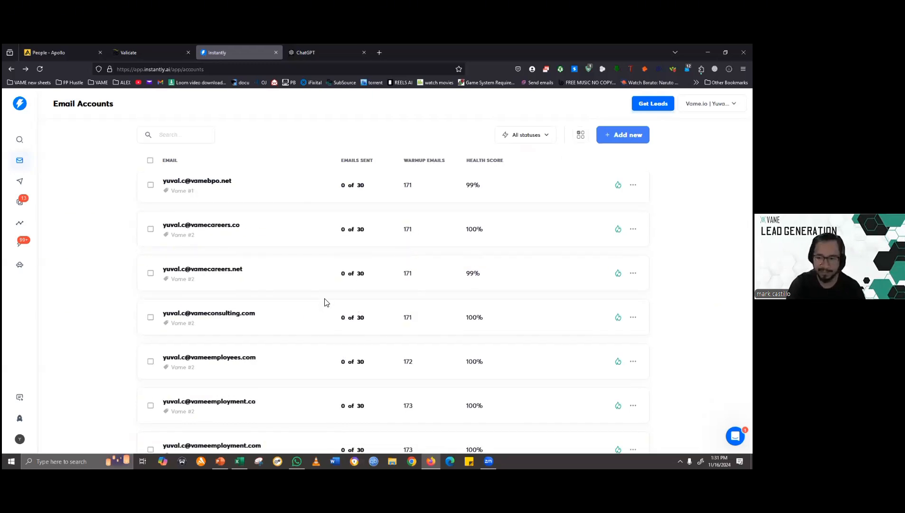
pyautogui.scroll(4, 370, 256)
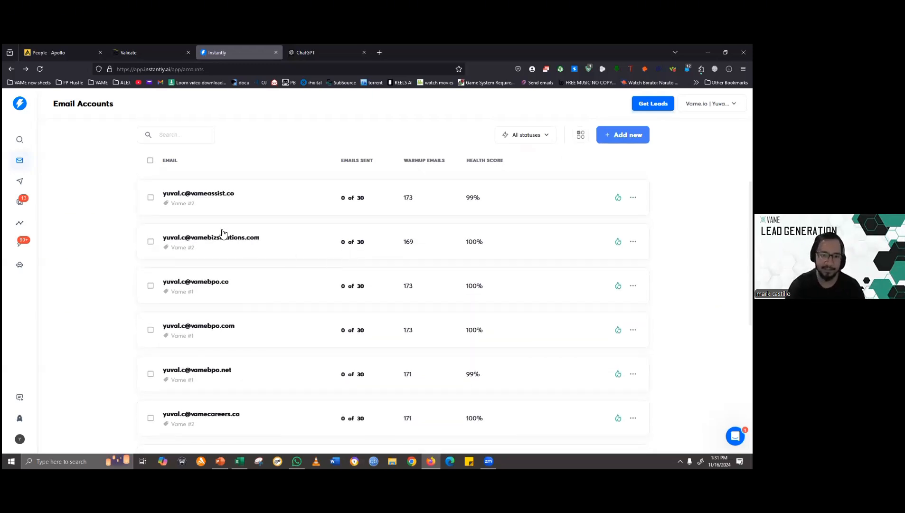
# - Check the available account status filters and briefly view the Instantly slide in the PowerPoint slide show
pyautogui.click(544, 137)
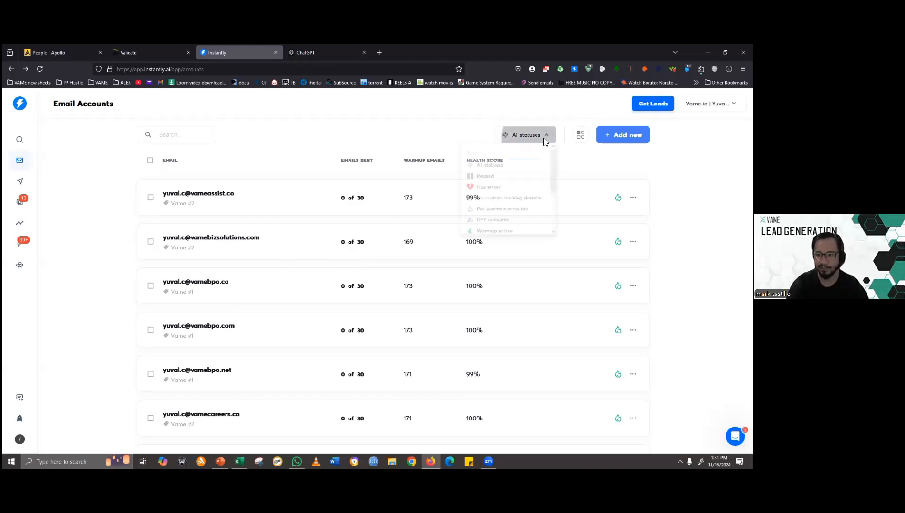
pyautogui.click(584, 161)
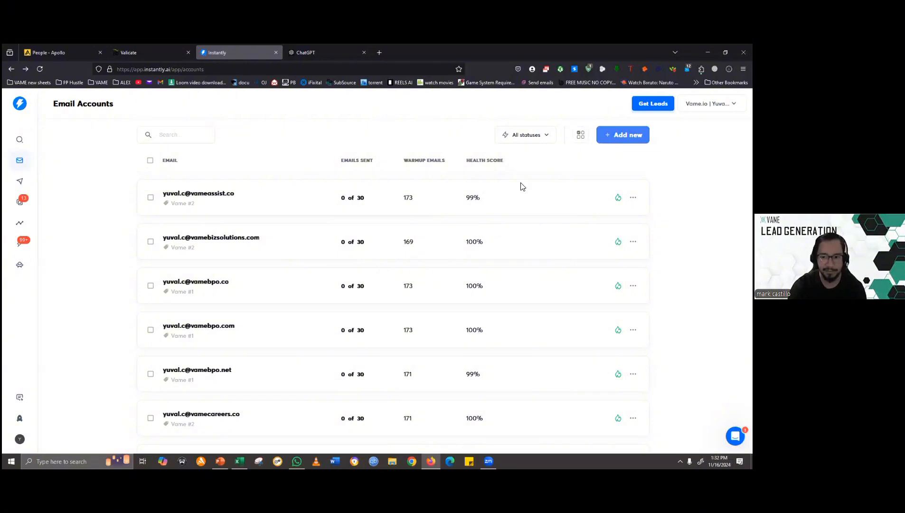
pyautogui.hotkey('alt', 'Tab')
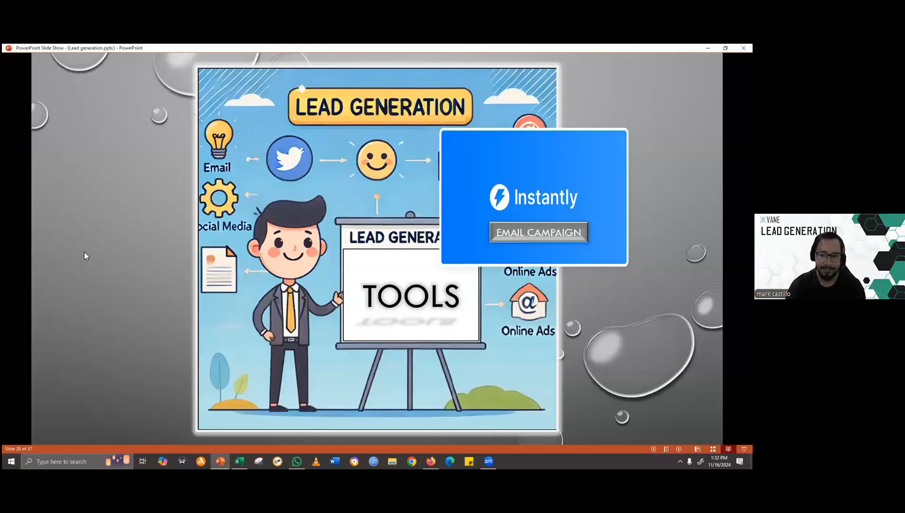
pyautogui.hotkey('alt', 'Tab')
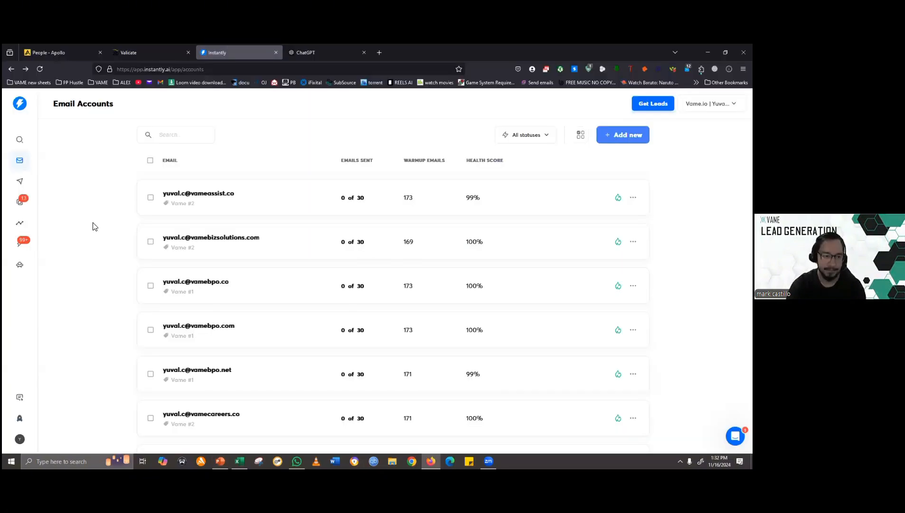
# - Create a new Instantly campaign named NEW CAMPAIGN
pyautogui.click(28, 182)
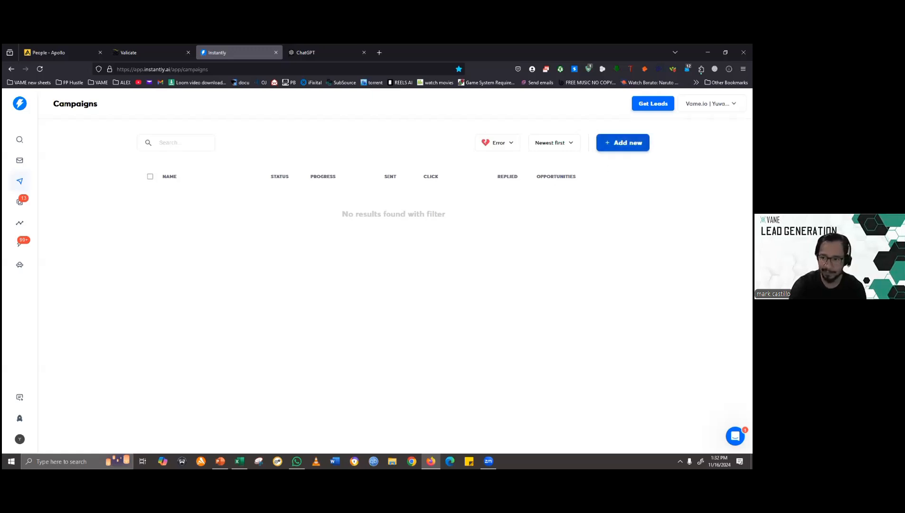
pyautogui.click(622, 142)
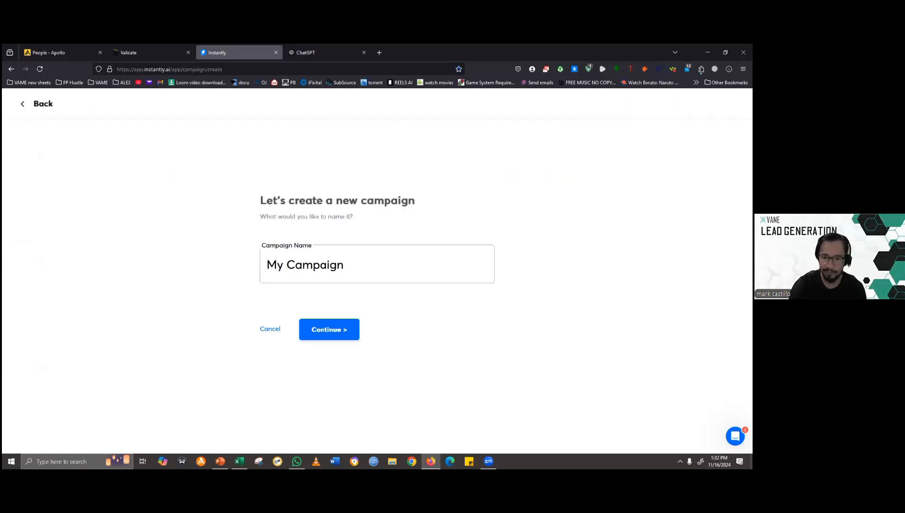
pyautogui.tripleClick(332, 266)
pyautogui.write('CAMP')
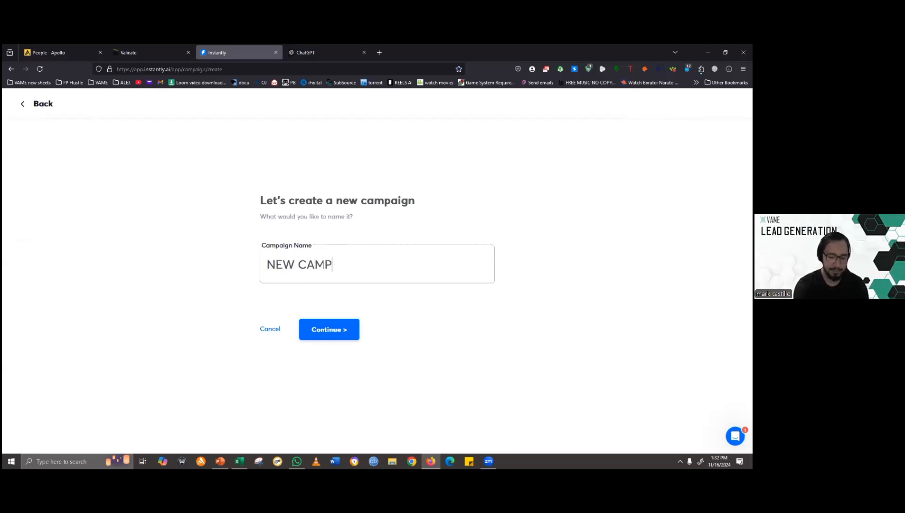
pyautogui.write('AIGN')
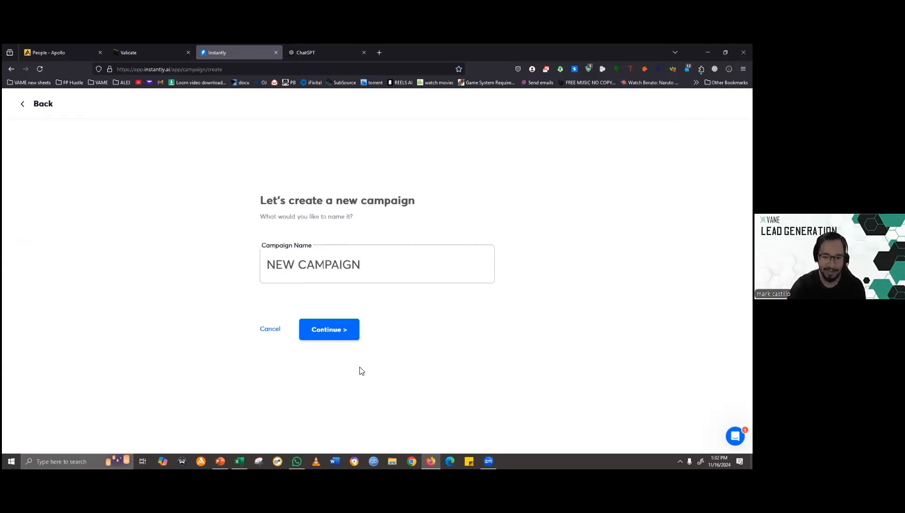
pyautogui.click(336, 335)
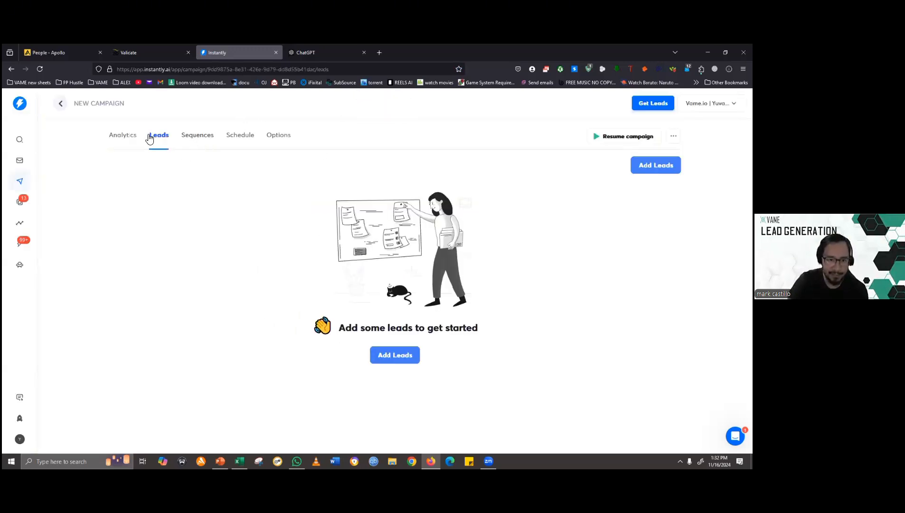
# - View the campaign's analytics and upload ZERO BOUNCE SAMPLE.csv from Downloads as its leads file
pyautogui.click(126, 141)
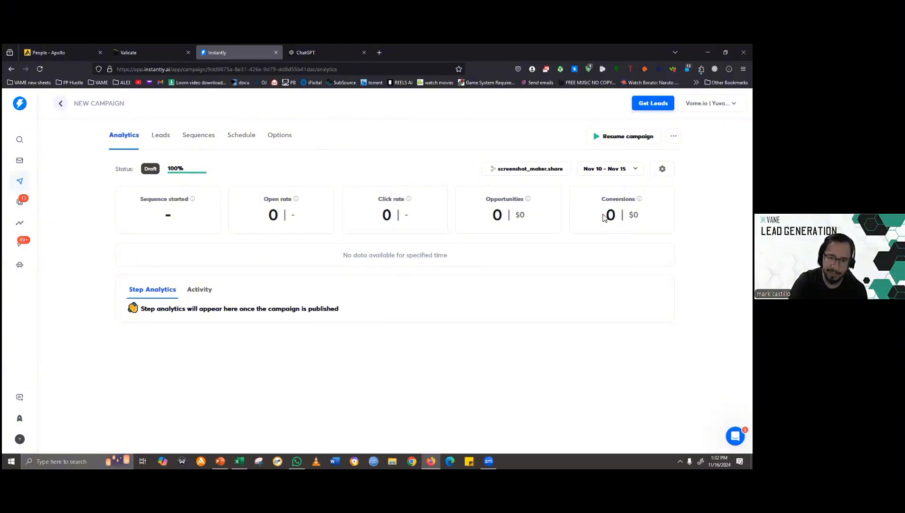
pyautogui.click(161, 135)
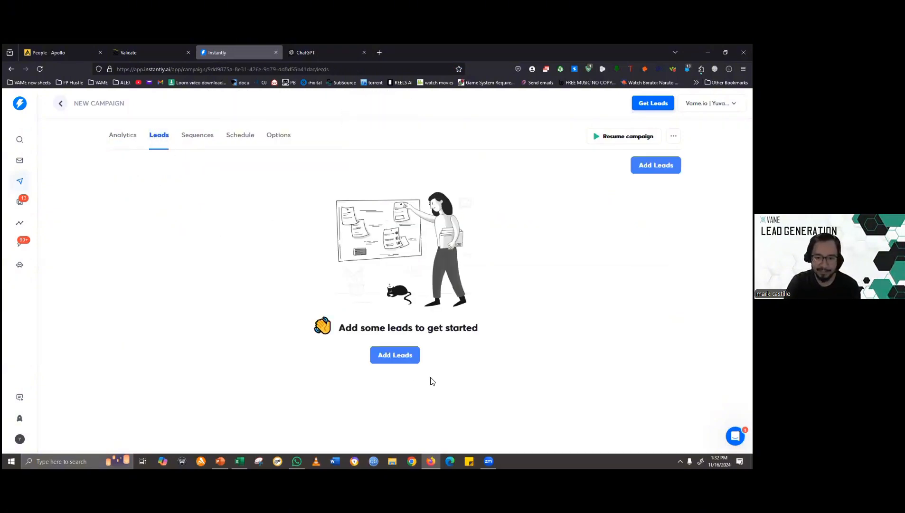
pyautogui.click(405, 360)
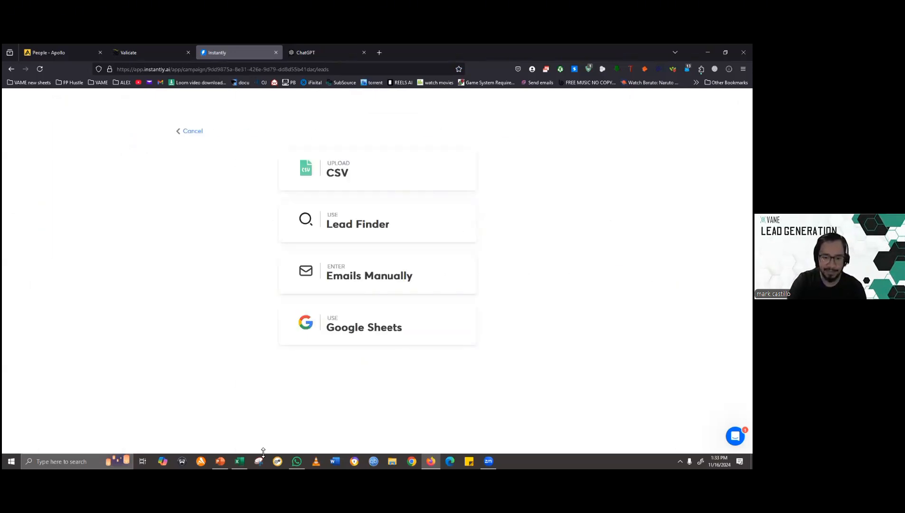
pyautogui.click(351, 179)
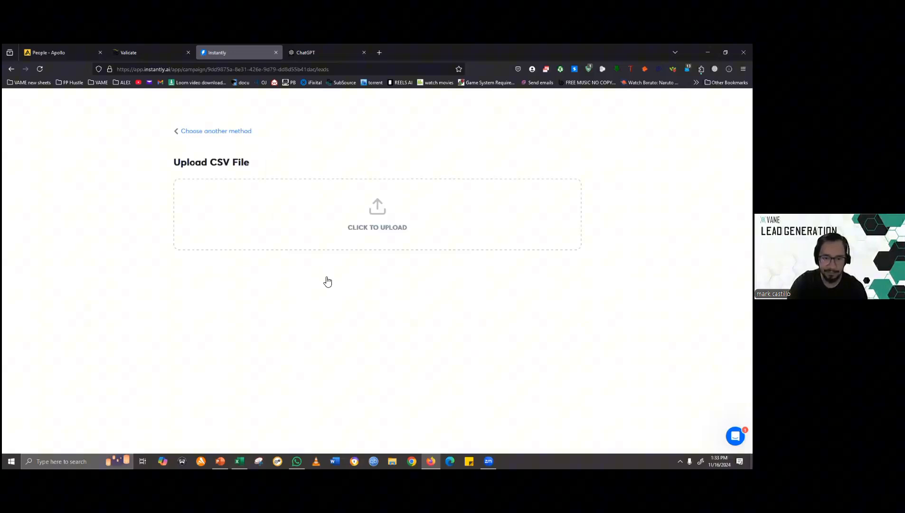
pyautogui.click(381, 199)
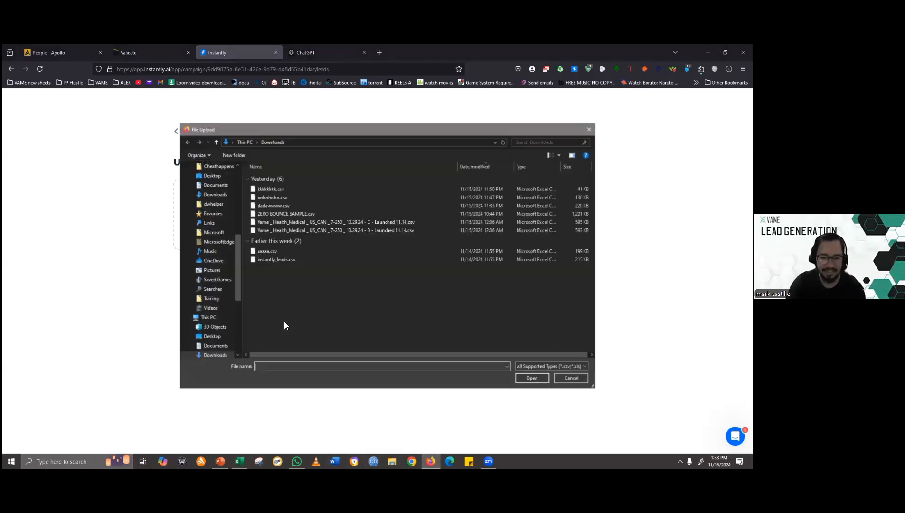
pyautogui.doubleClick(292, 214)
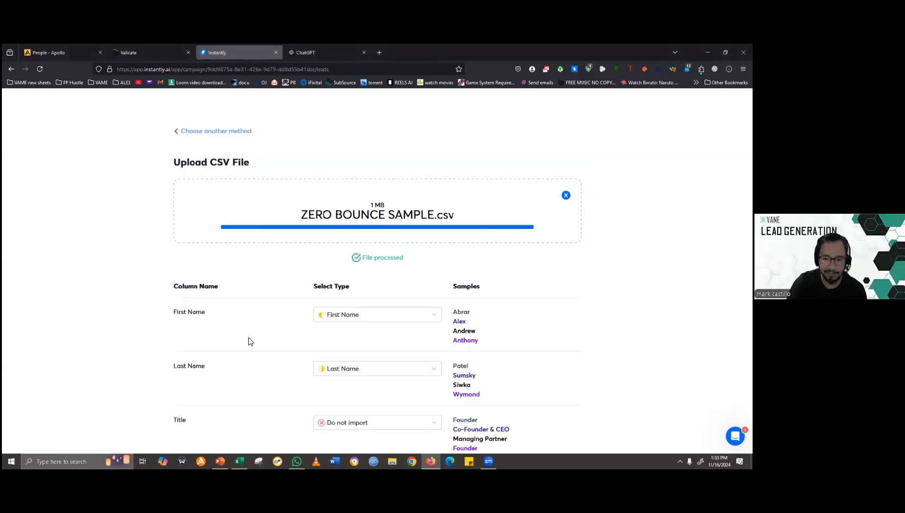
# - Set the CSV's Title column to import as a Custom Variable
pyautogui.scroll(-3, 250, 340)
pyautogui.click(380, 283)
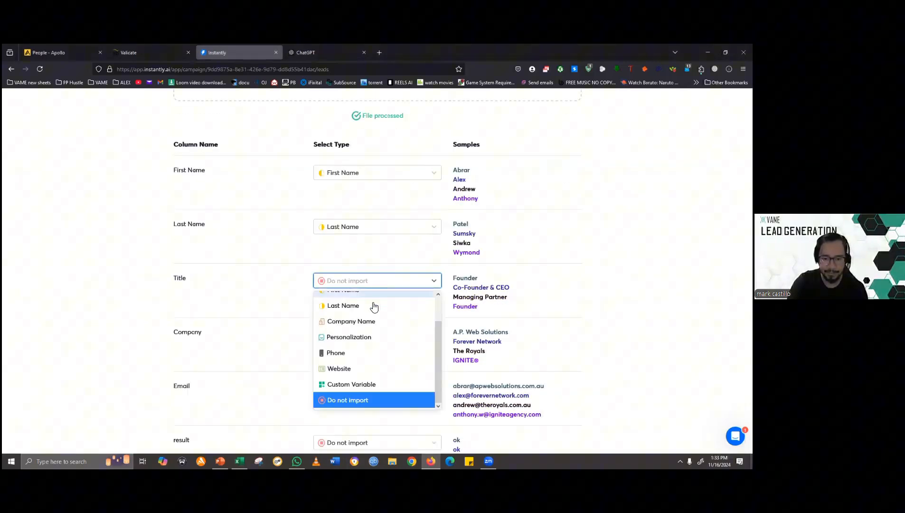
pyautogui.click(356, 384)
# - Review the type assigned to each CSV column, including the choices offered for the result column
pyautogui.scroll(-6, 135, 321)
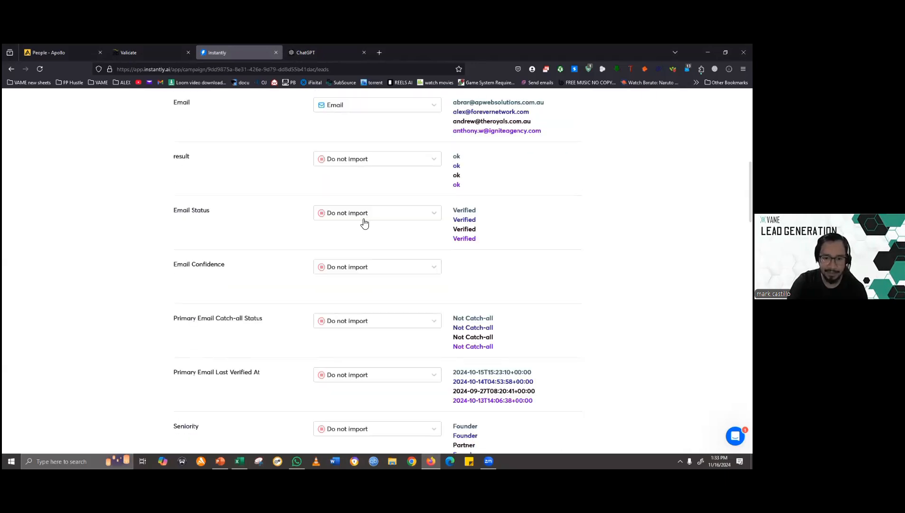
pyautogui.click(376, 158)
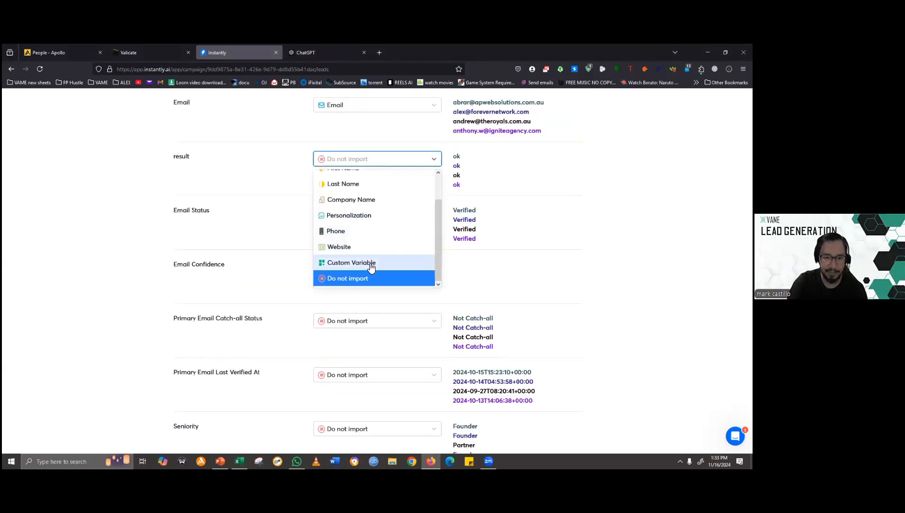
pyautogui.click(93, 248)
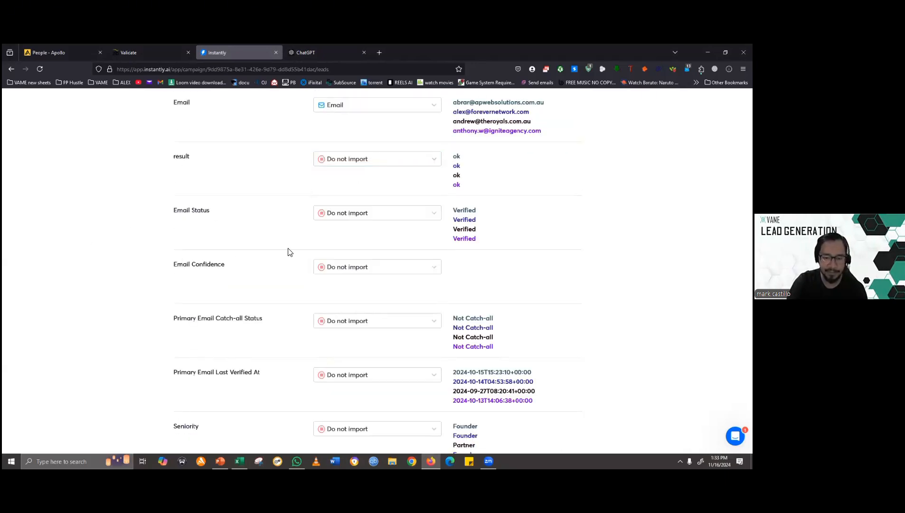
pyautogui.scroll(9, 289, 251)
pyautogui.scroll(-2, 211, 266)
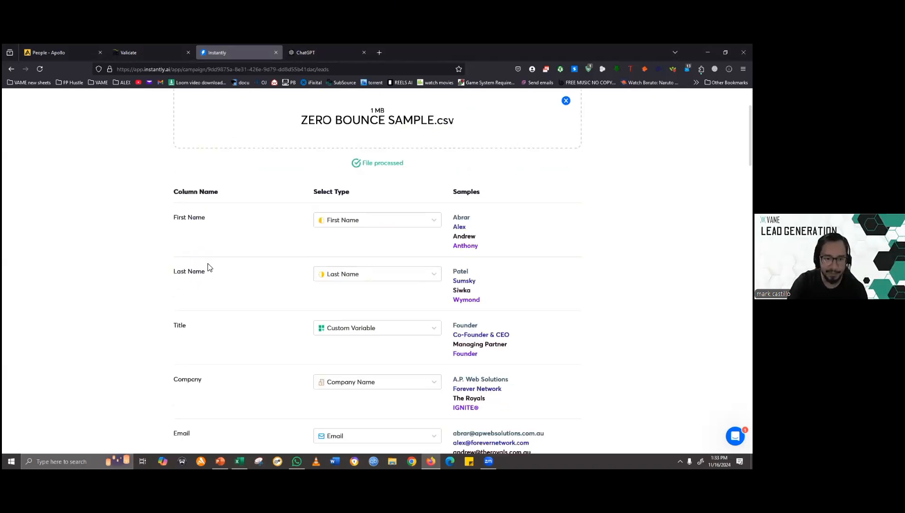
pyautogui.scroll(-3, 230, 337)
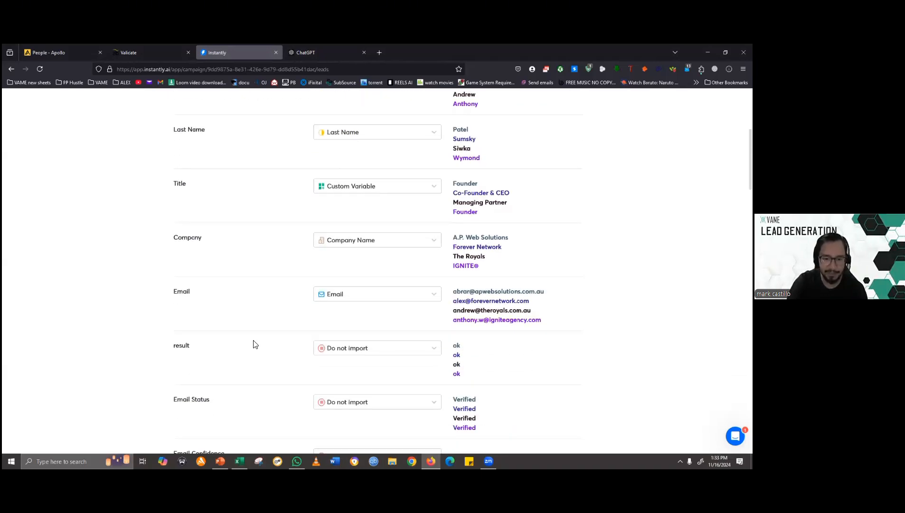
# - Try to upload all leads from ZERO BOUNCE SAMPLE.csv with the duplicate checks on and lead verification off
pyautogui.scroll(-15, 280, 315)
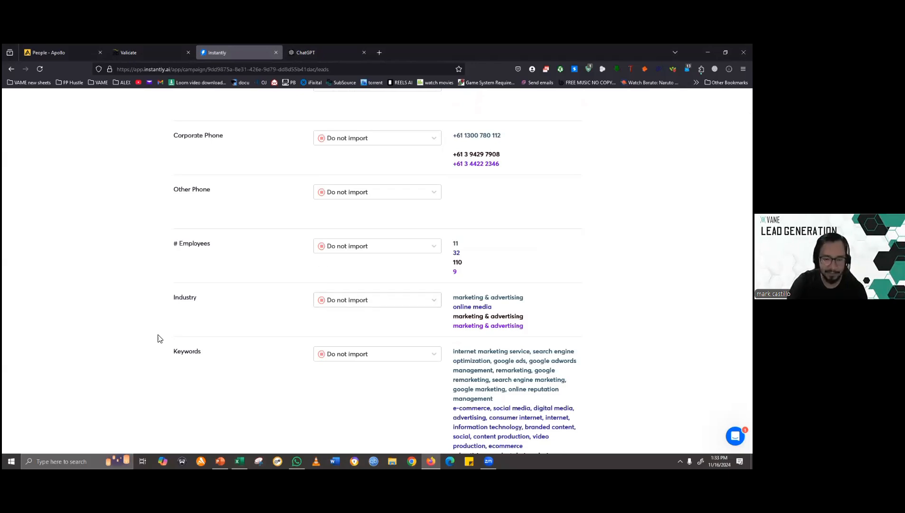
pyautogui.scroll(-3, 310, 390)
pyautogui.scroll(-6, 261, 366)
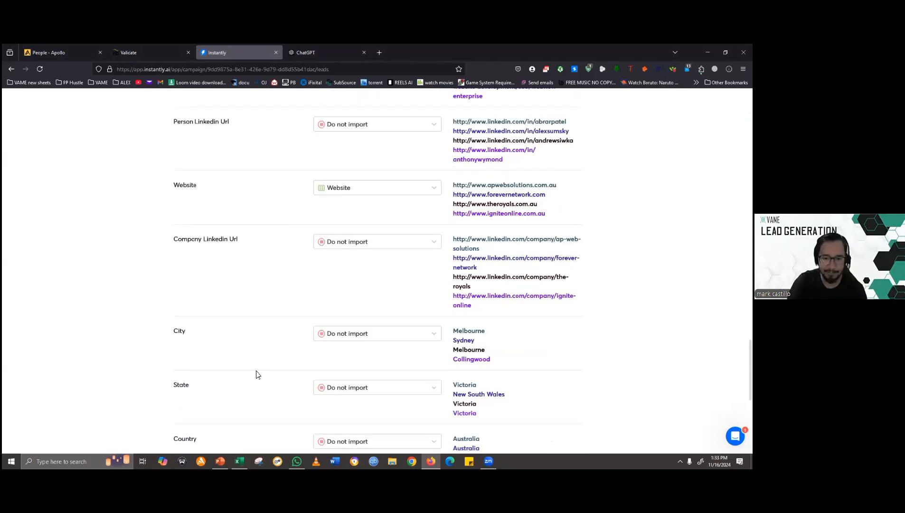
pyautogui.scroll(-6, 260, 320)
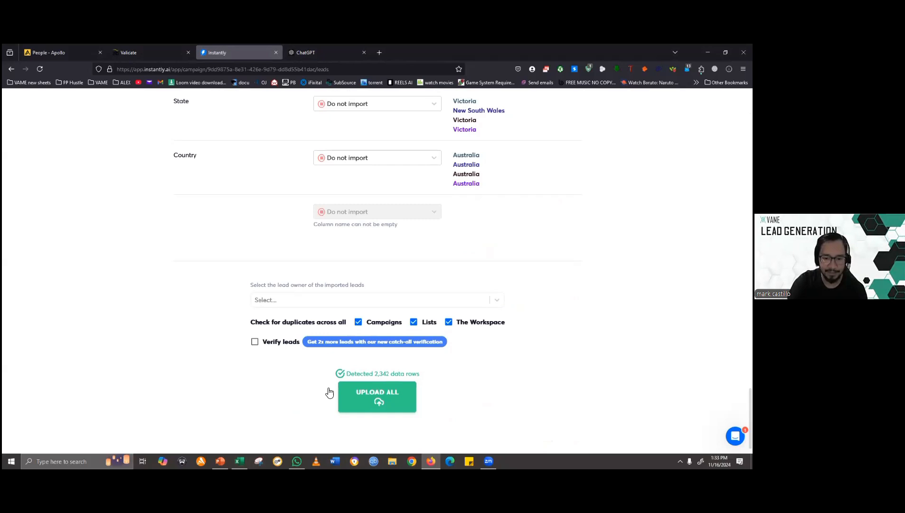
pyautogui.click(369, 404)
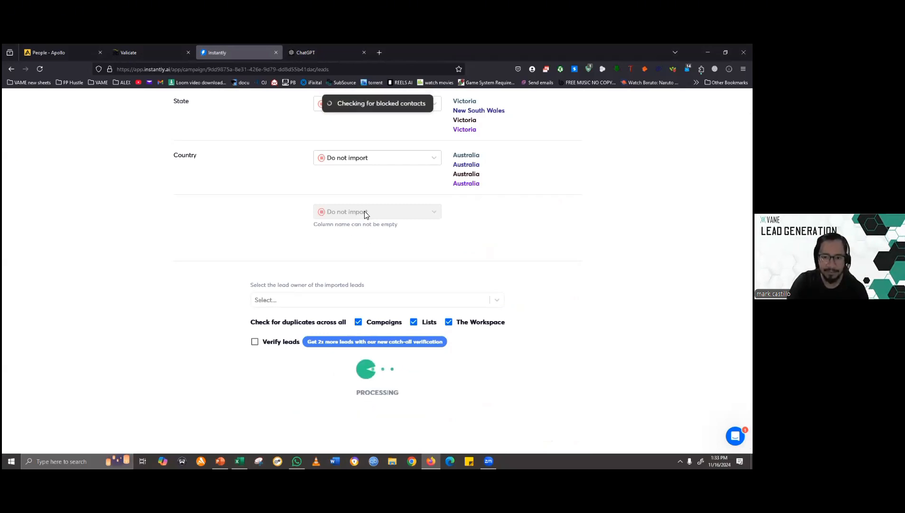
# - Check the status of the lead upload and remove ZERO BOUNCE SAMPLE.csv from the campaign's CSV import
pyautogui.scroll(12, 328, 228)
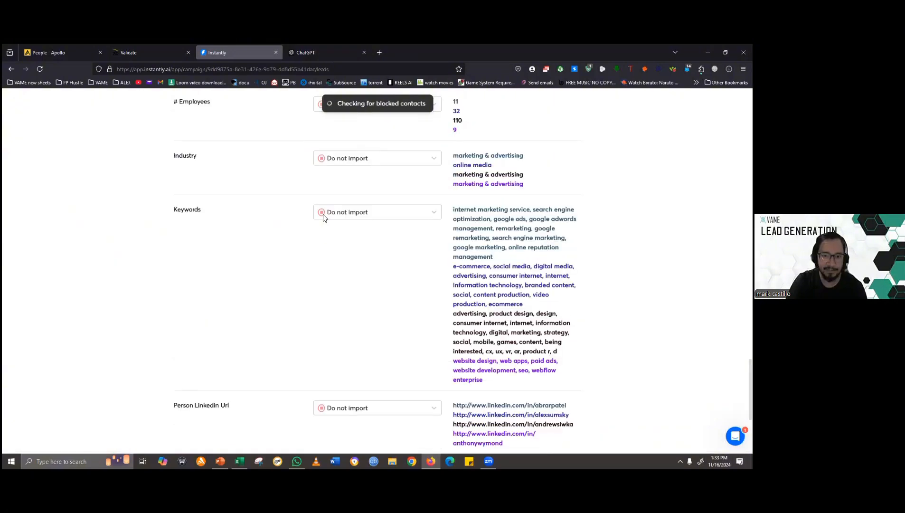
pyautogui.scroll(20, 323, 217)
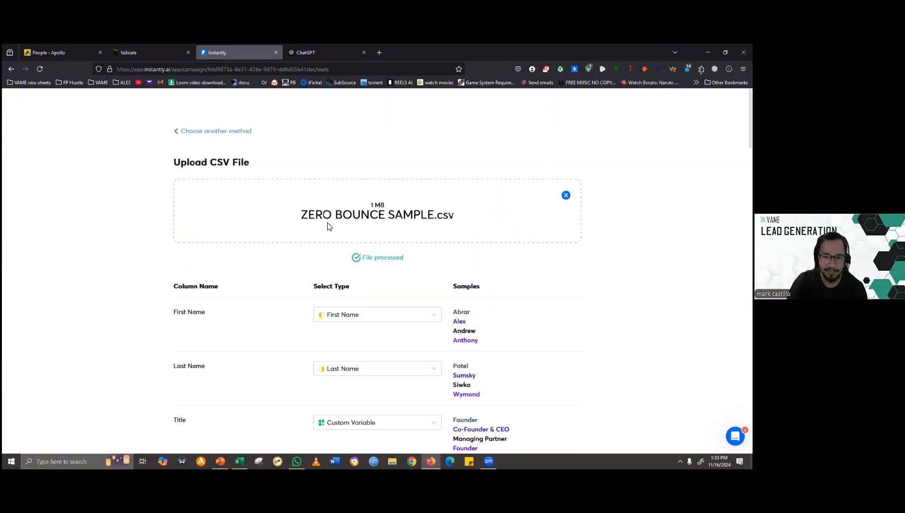
pyautogui.scroll(-20, 416, 264)
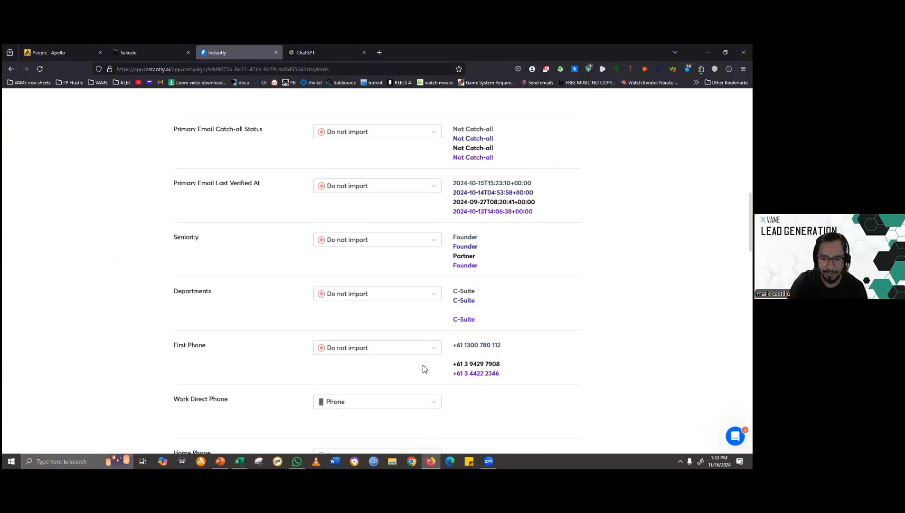
pyautogui.scroll(-15, 402, 392)
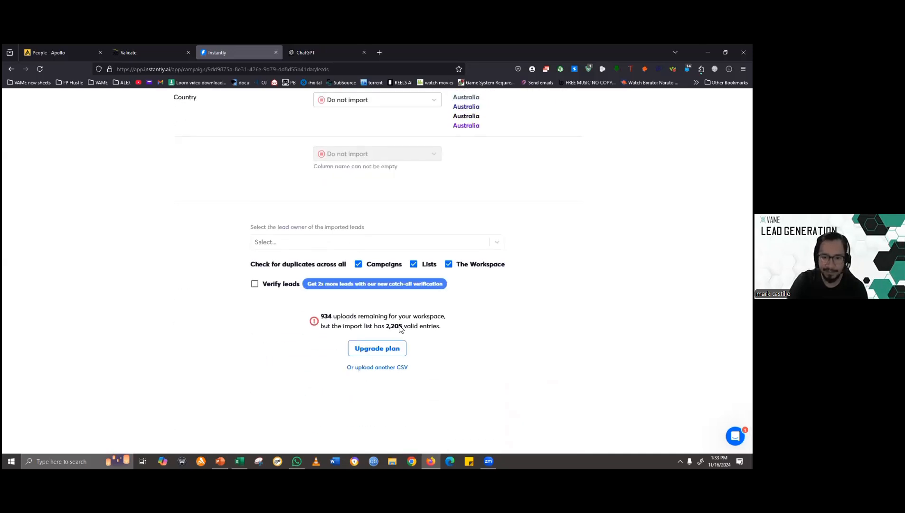
pyautogui.scroll(15, 398, 341)
pyautogui.scroll(10, 383, 371)
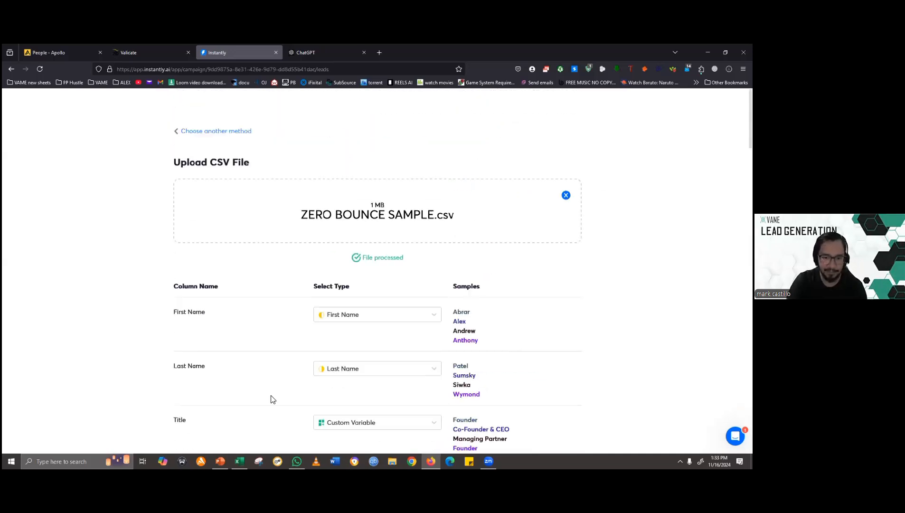
pyautogui.click(566, 195)
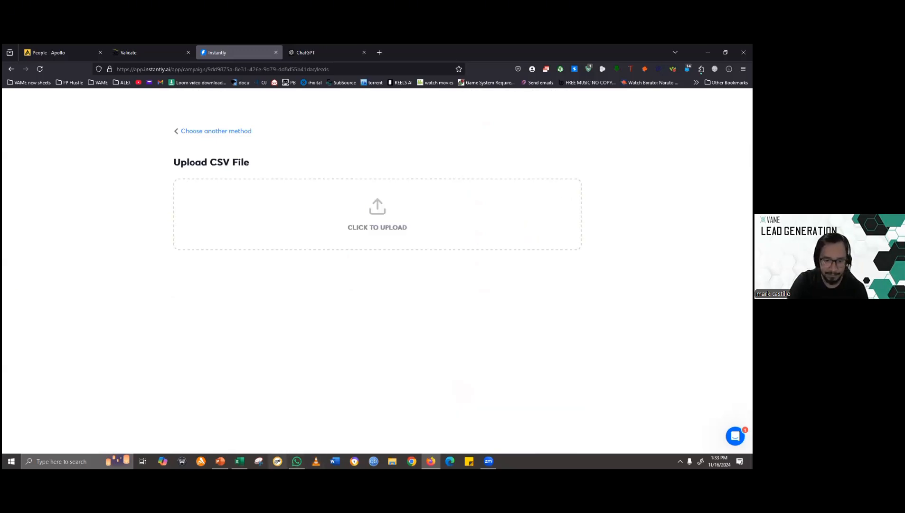
# - Switch to the ZERO BOUNCE SAMPLE.xlsx workbook in Excel, on the 1806 Valid Data sheet
pyautogui.click(239, 460)
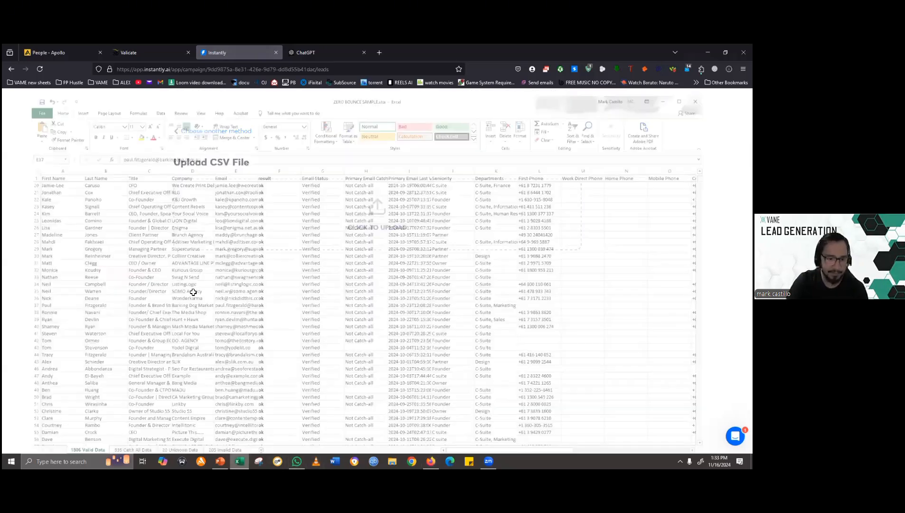
pyautogui.click(93, 270)
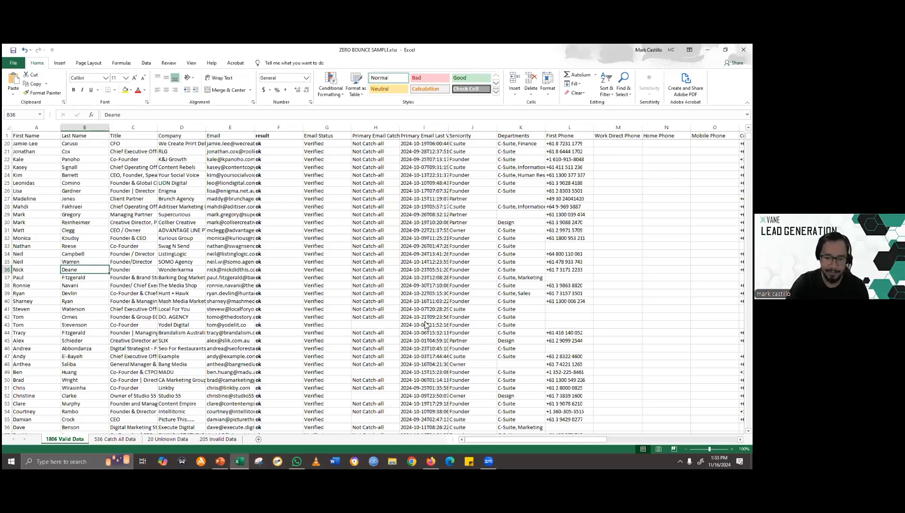
pyautogui.click(393, 461)
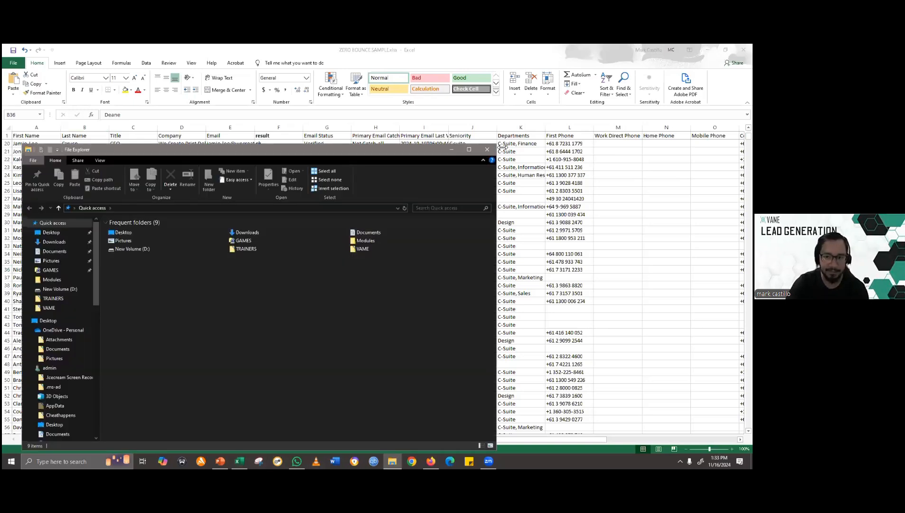
pyautogui.click(487, 149)
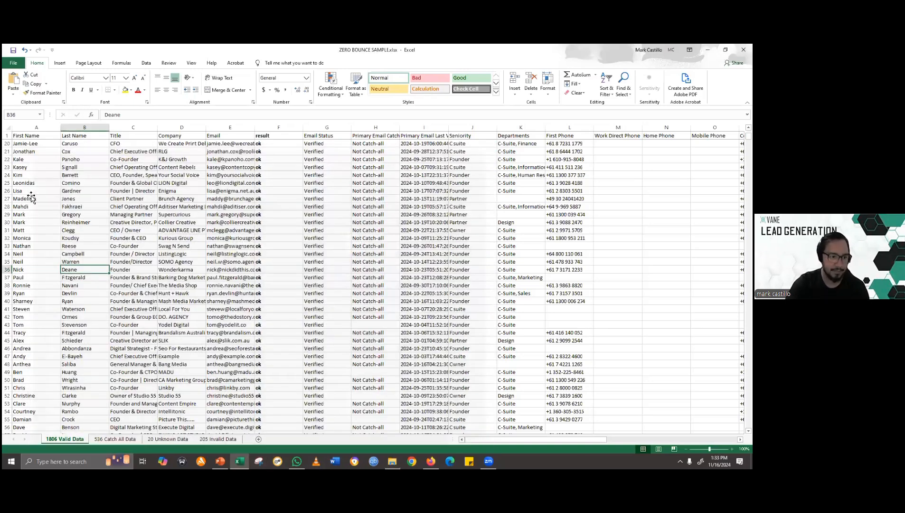
pyautogui.click(18, 64)
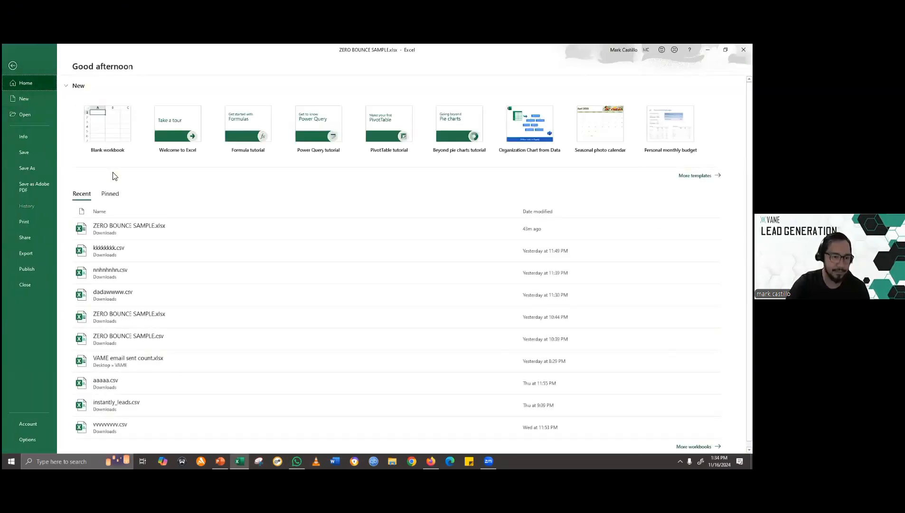
pyautogui.hotkey('alt', 'Tab')
pyautogui.hotkey('alt', 'Tab')
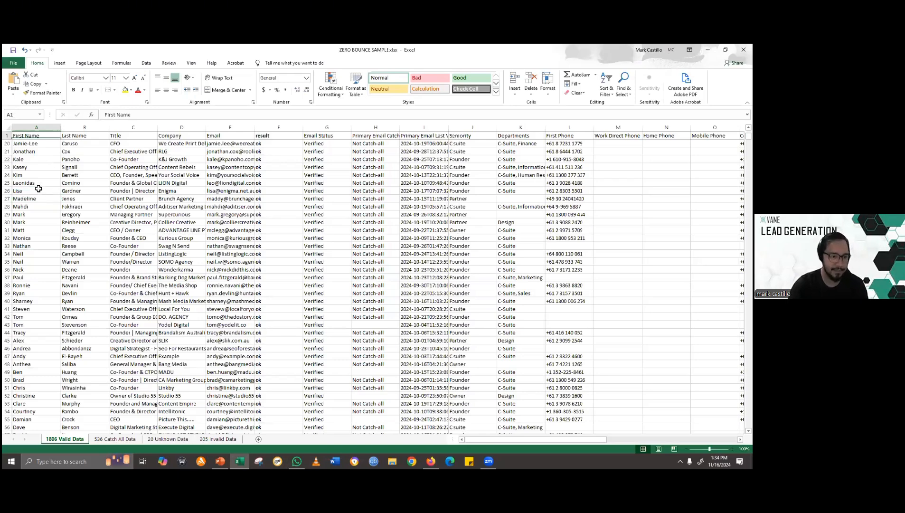
# - Copy the range A1:E30, covering First Name through Email, from the 1806 Valid Data sheet
pyautogui.scroll(3, 39, 189)
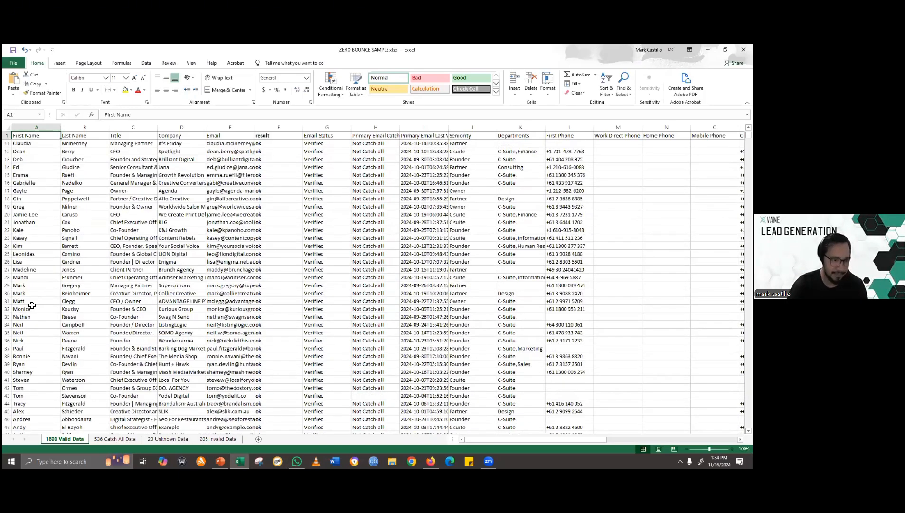
pyautogui.moveTo(32, 305); pyautogui.dragTo(32, 317)
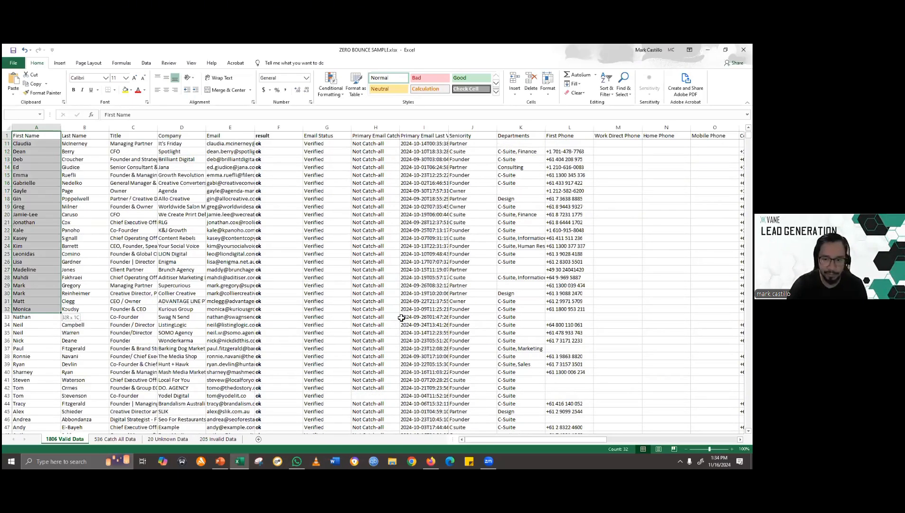
pyautogui.moveTo(274, 307); pyautogui.dragTo(234, 297)
pyautogui.hotkey('ctrl', 'c')
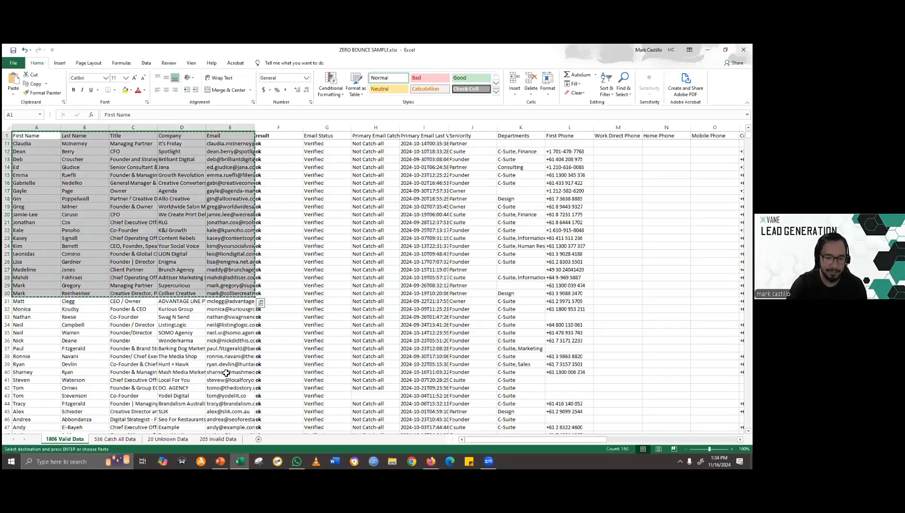
# - Create a blank workbook and paste the copied leads into it starting at cell A2
pyautogui.hotkey('ctrl', 'n')
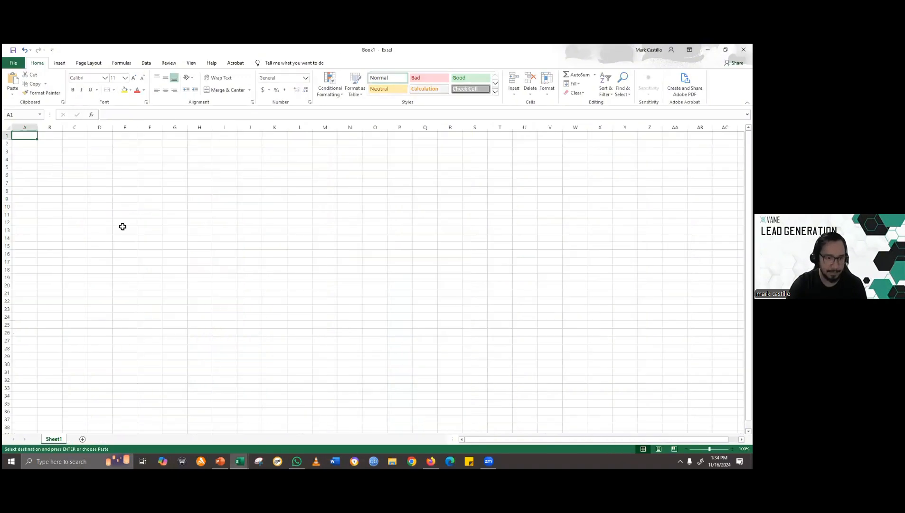
pyautogui.click(21, 143)
pyautogui.hotkey('ctrl', 'v')
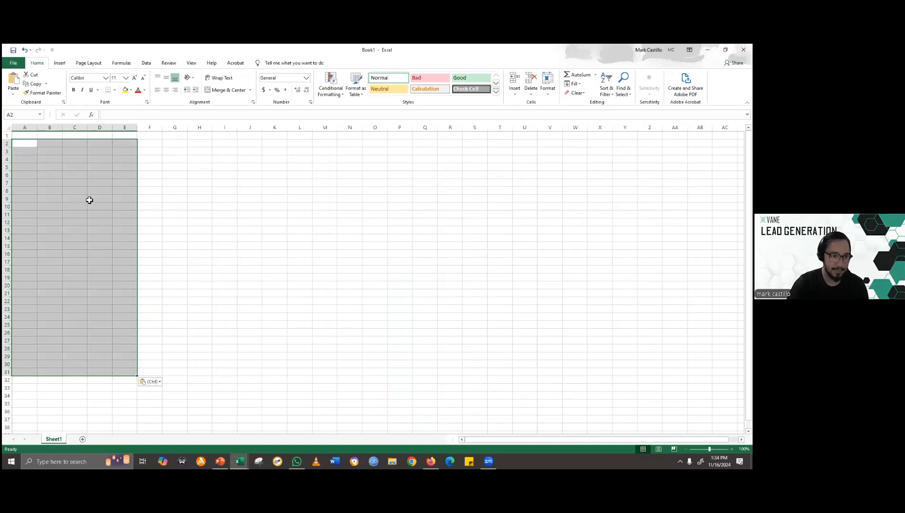
# - Widen column A and delete the empty first row above the headers
pyautogui.moveTo(37, 130); pyautogui.dragTo(89, 131)
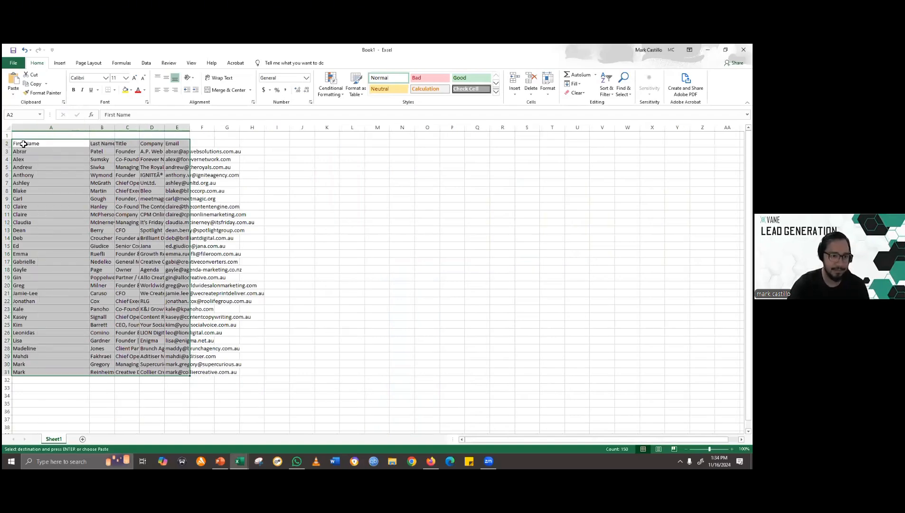
pyautogui.rightClick(6, 135)
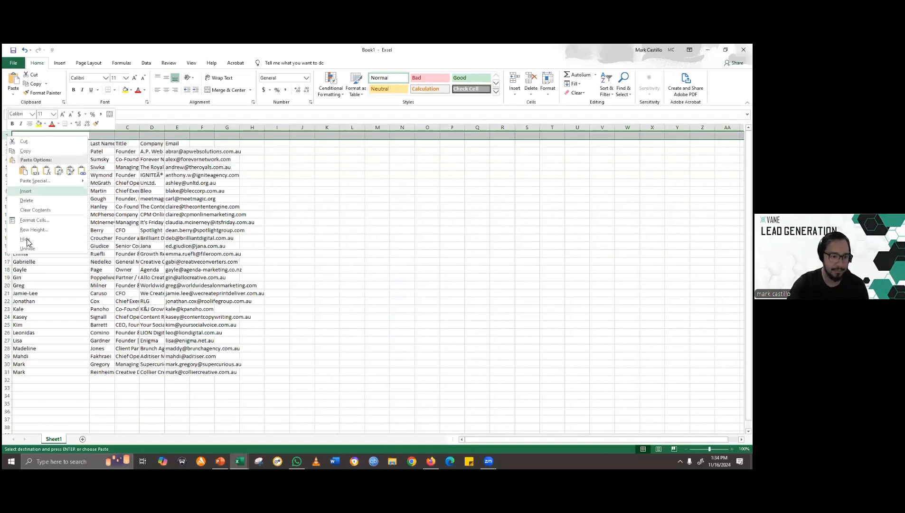
pyautogui.click(30, 199)
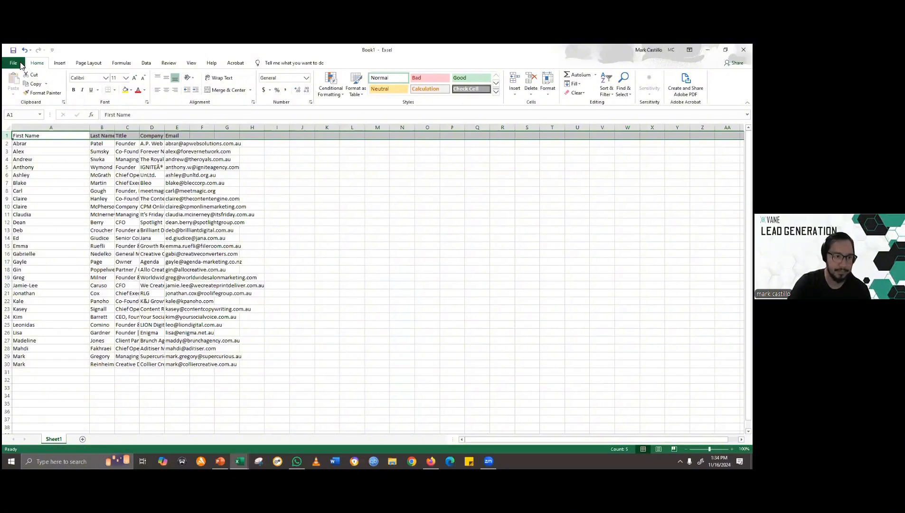
# - Save the new workbook in Downloads as a CSV (Comma delimited) file named asdasdasdadadaddadad
pyautogui.click(14, 63)
pyautogui.click(31, 167)
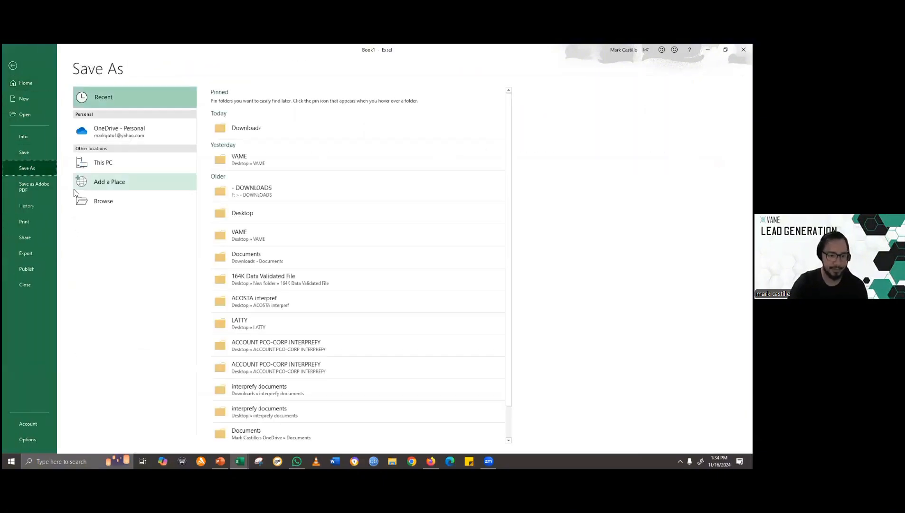
pyautogui.click(279, 128)
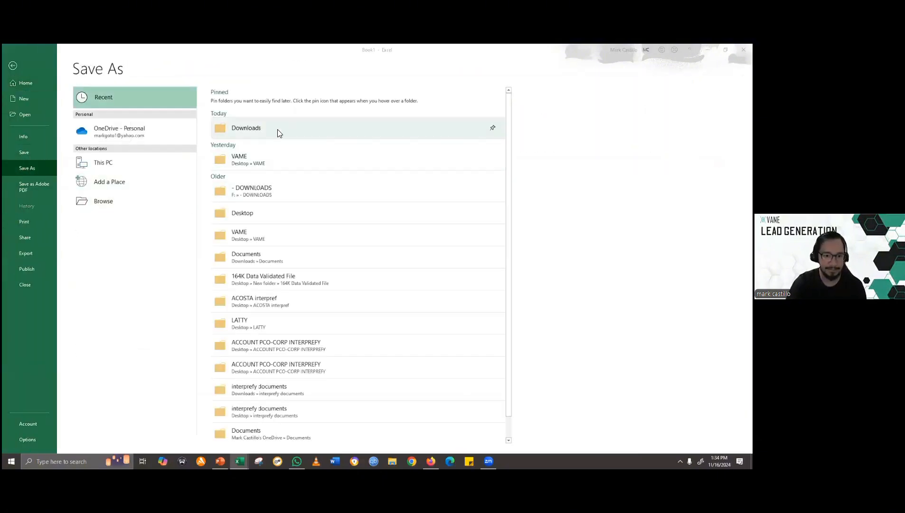
pyautogui.click(165, 212)
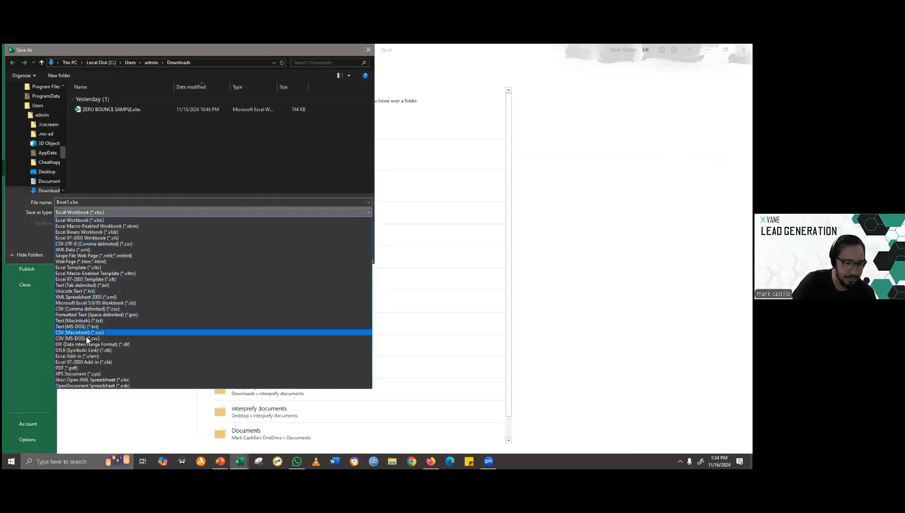
pyautogui.click(80, 309)
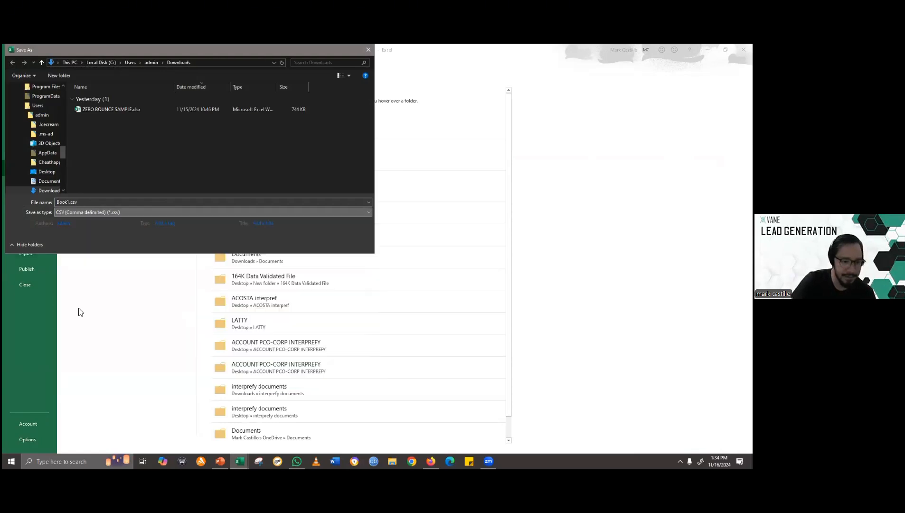
pyautogui.click(169, 205)
pyautogui.write('asdasdasdasdasdasdasd')
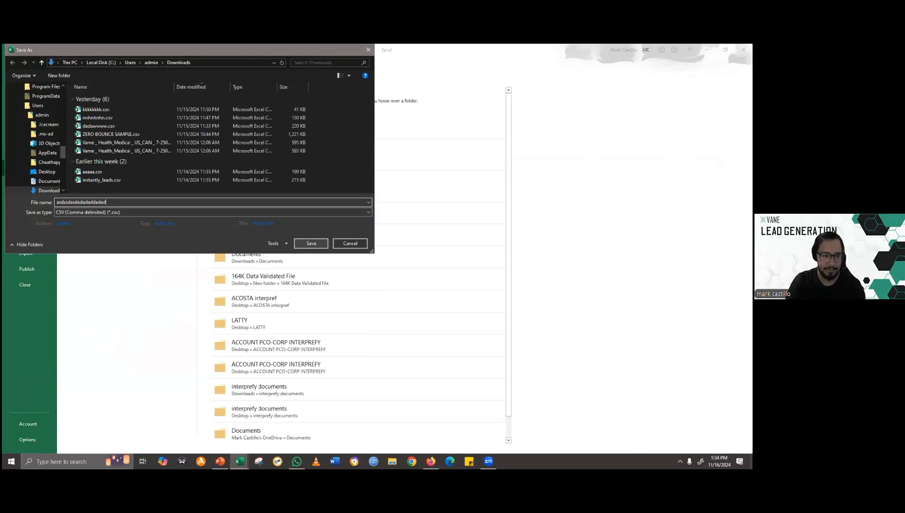
pyautogui.click(318, 244)
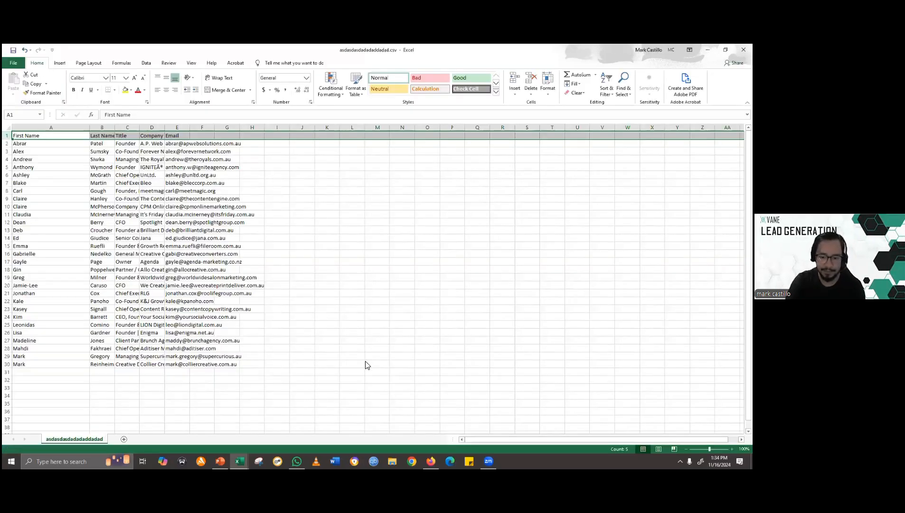
# - Switch back to Instantly in the browser and choose asdasdasdadadaddadad.csv from Downloads as the campaign's leads file
pyautogui.hotkey('alt', 'Tab')
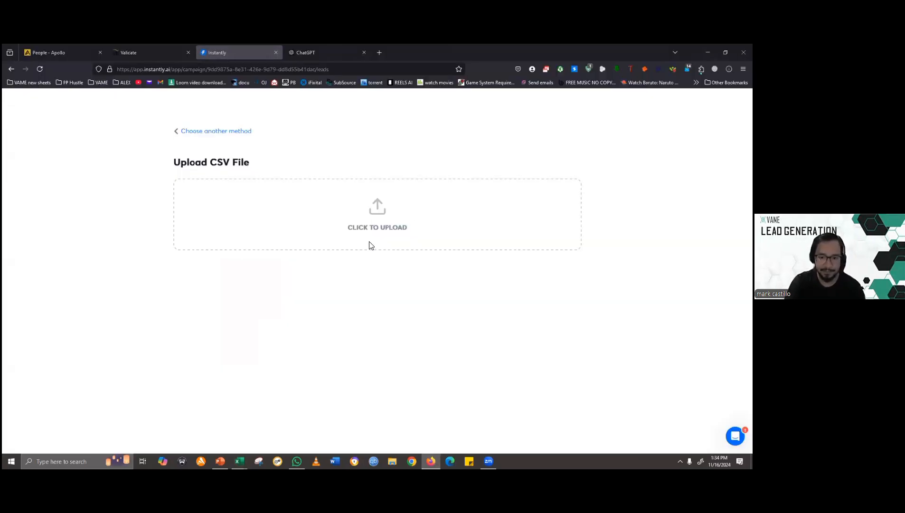
pyautogui.click(379, 221)
pyautogui.doubleClick(285, 190)
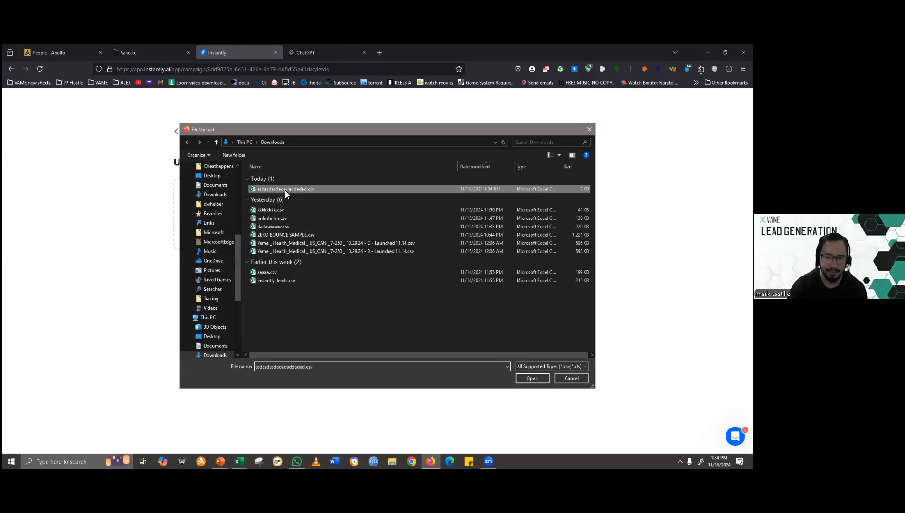
# - Set the Title column of the new CSV to import as a Custom Variable and go to the upload options
pyautogui.scroll(-6, 373, 343)
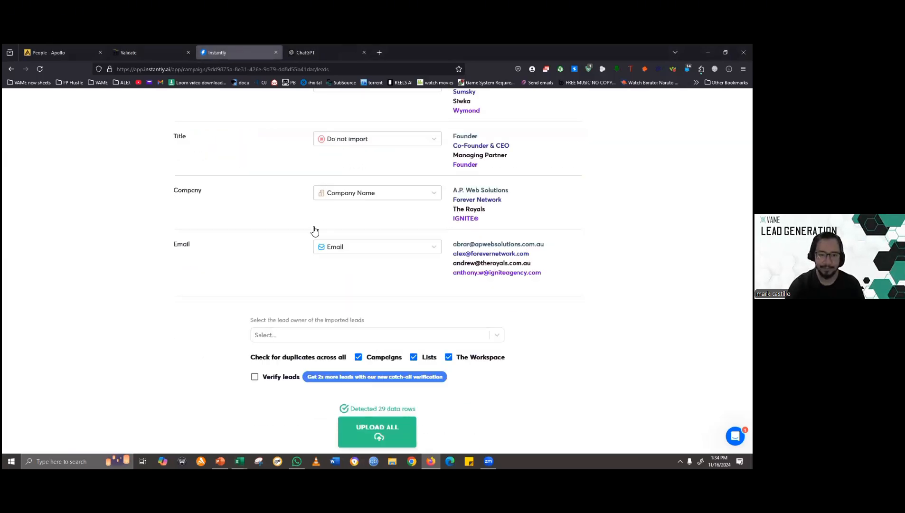
pyautogui.scroll(2, 312, 230)
pyautogui.click(405, 239)
pyautogui.click(351, 335)
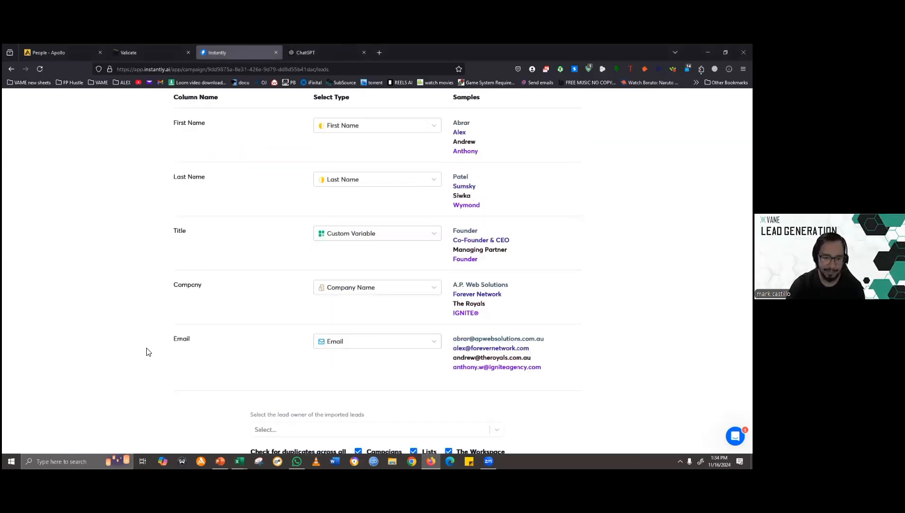
pyautogui.scroll(-3, 397, 397)
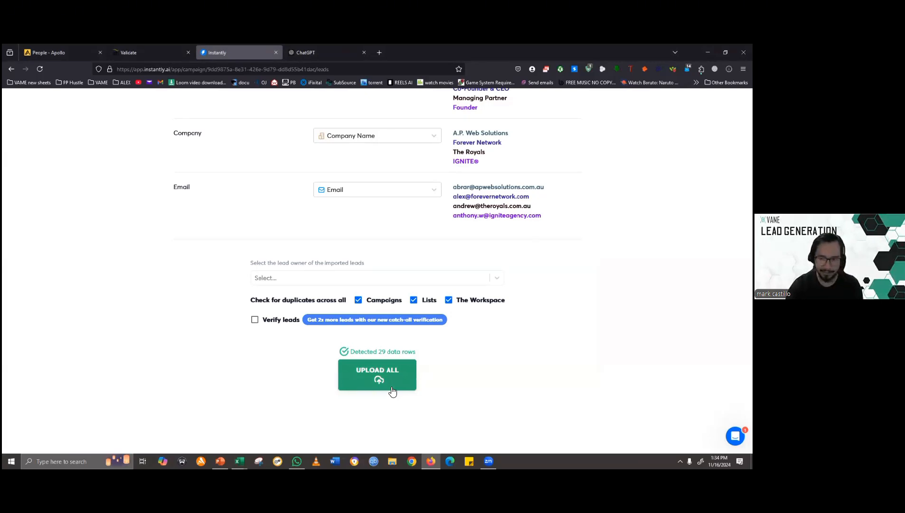
# - Upload all the mapped leads to the campaign and open the campaign's leads list to check them
pyautogui.click(392, 391)
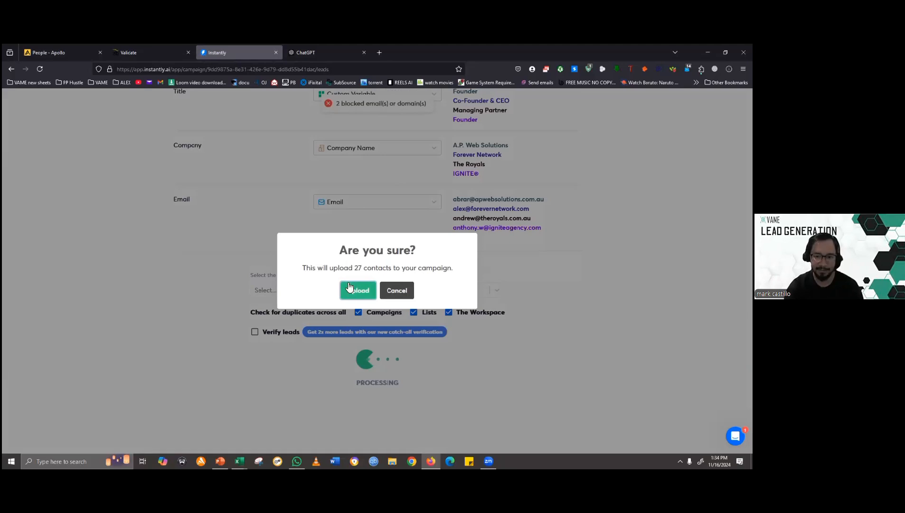
pyautogui.click(351, 288)
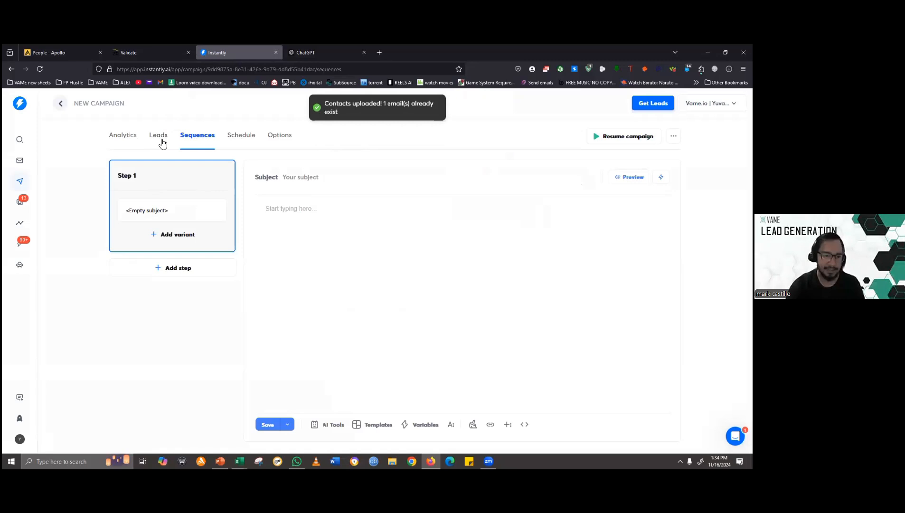
pyautogui.click(131, 137)
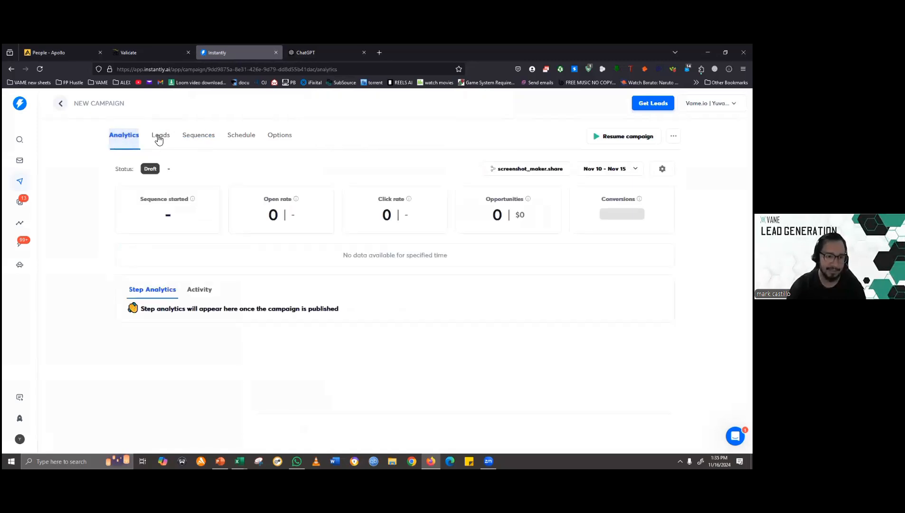
pyautogui.click(160, 136)
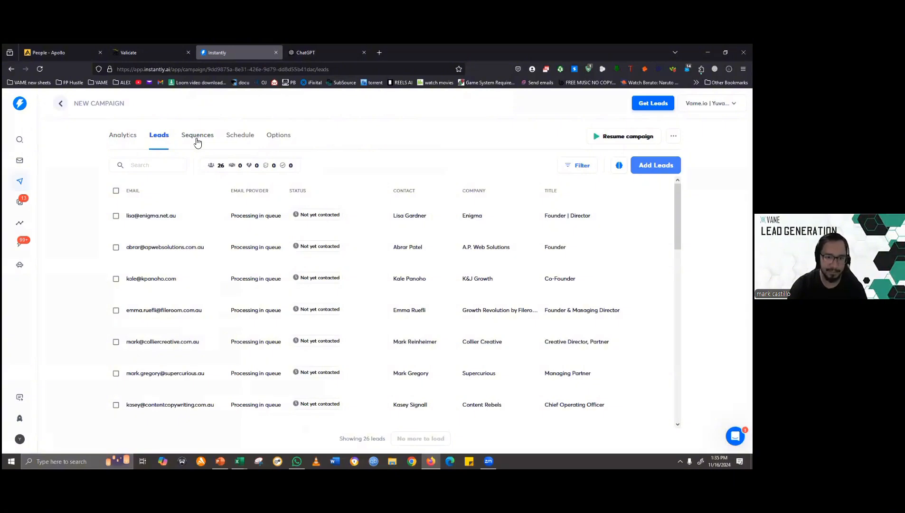
# - Set the time zone of the campaign's sending schedule to Perth (UTC+08:00) and save the schedule
pyautogui.click(239, 134)
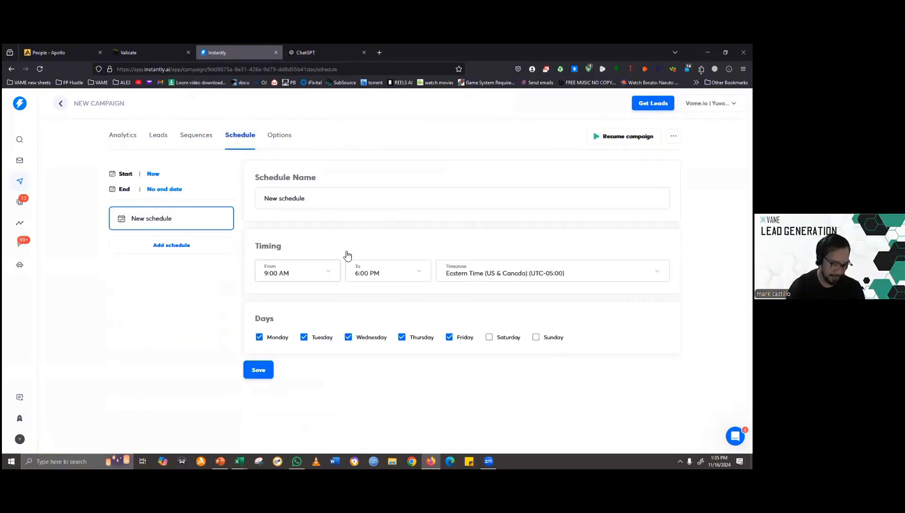
pyautogui.click(326, 273)
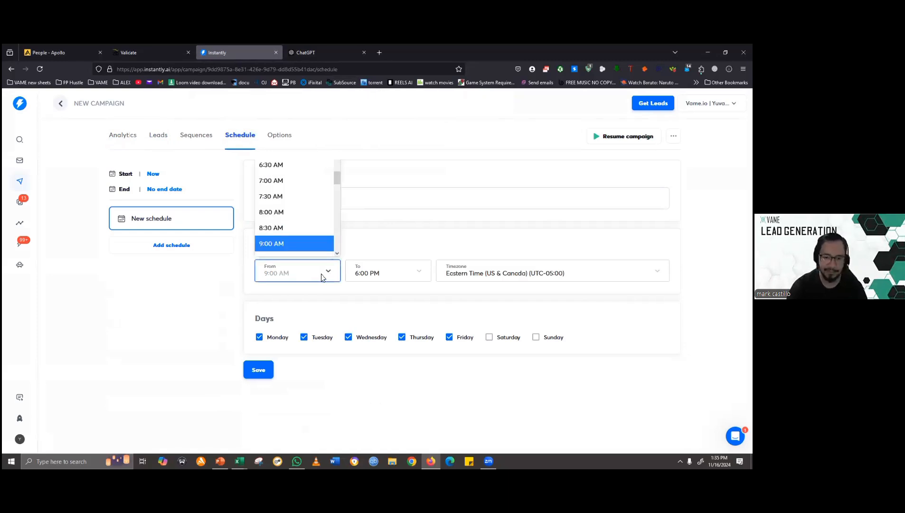
pyautogui.click(324, 275)
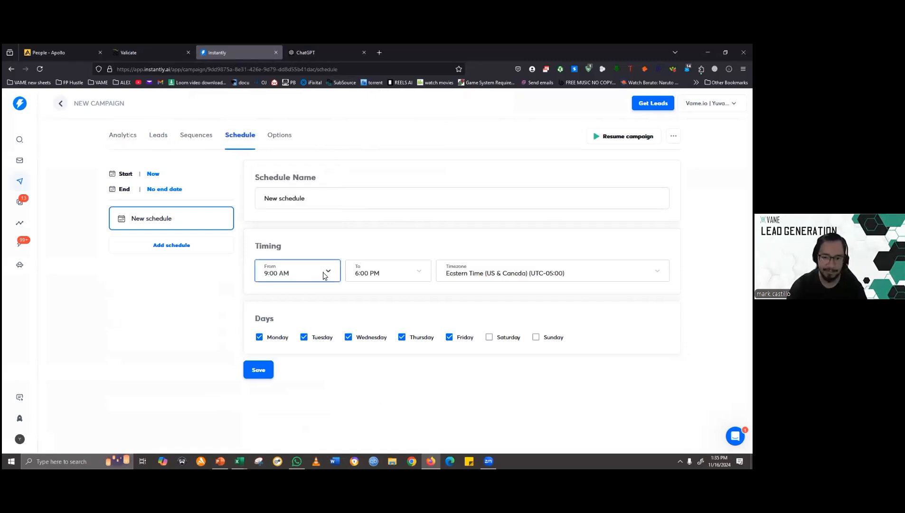
pyautogui.click(478, 275)
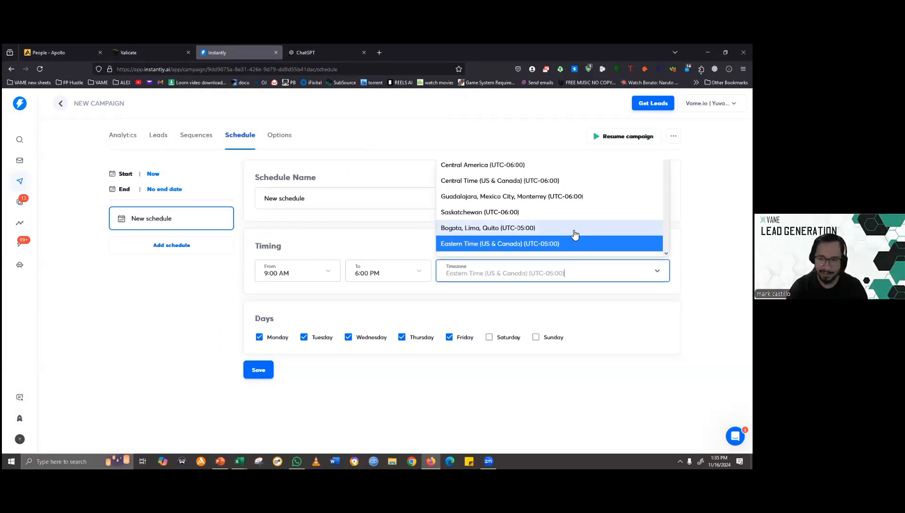
pyautogui.click(519, 277)
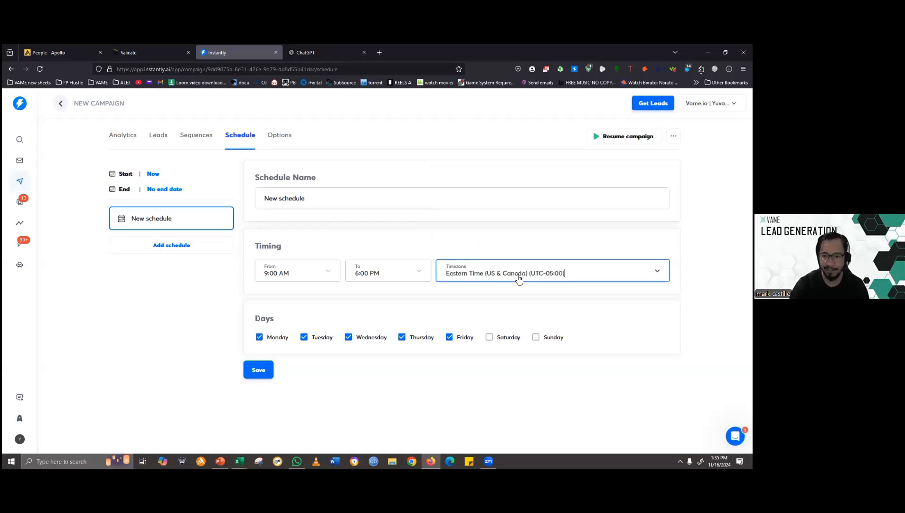
pyautogui.click(519, 279)
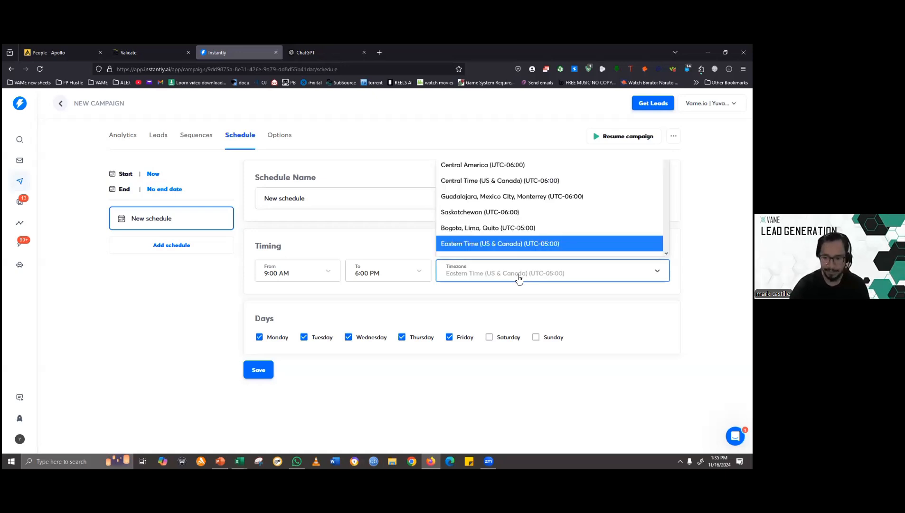
pyautogui.write('aus')
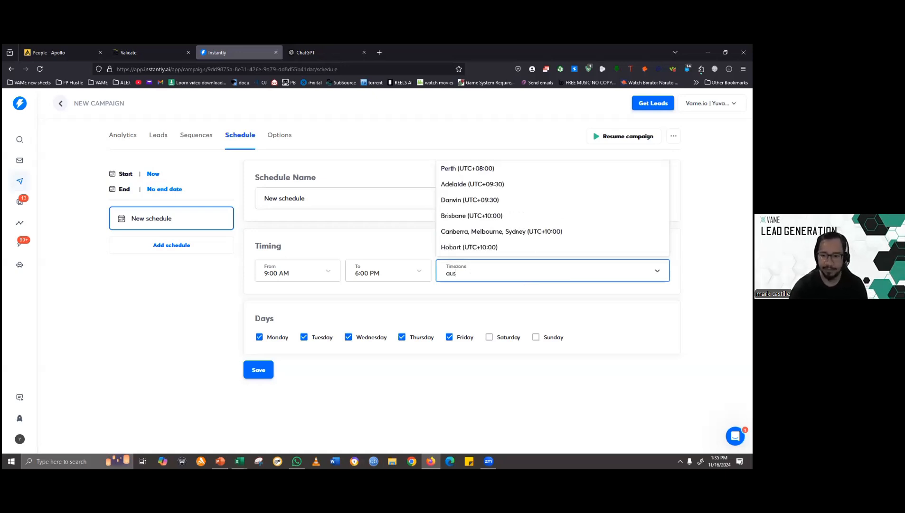
pyautogui.write('tr')
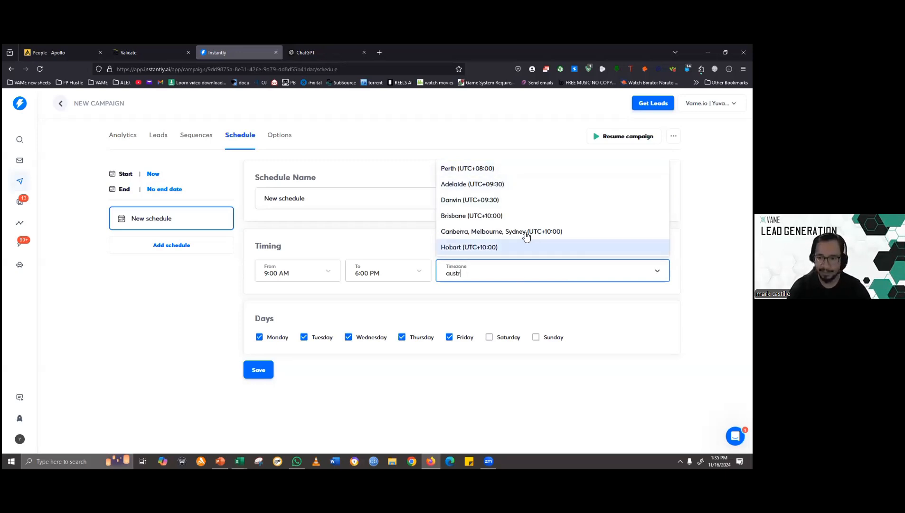
pyautogui.click(477, 176)
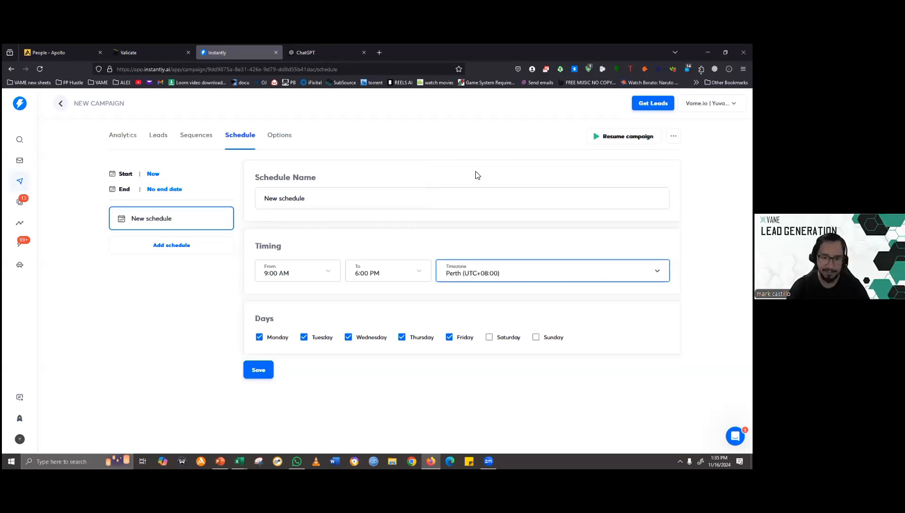
pyautogui.click(255, 373)
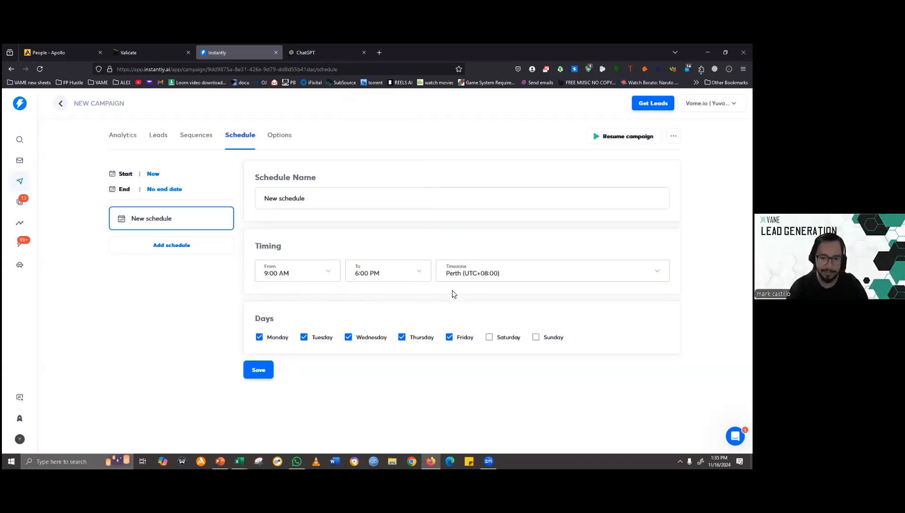
# - Set the schedule's From time to 8:30 AM and save the schedule
pyautogui.click(313, 272)
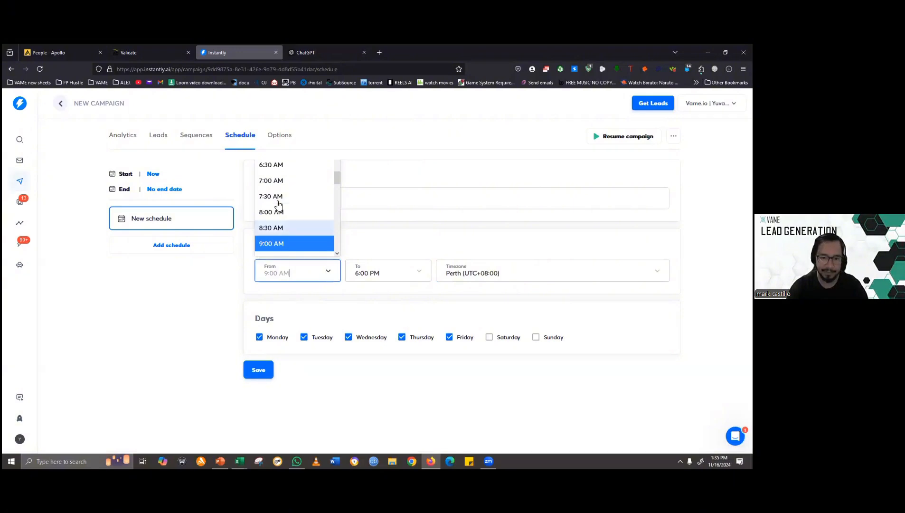
pyautogui.click(281, 229)
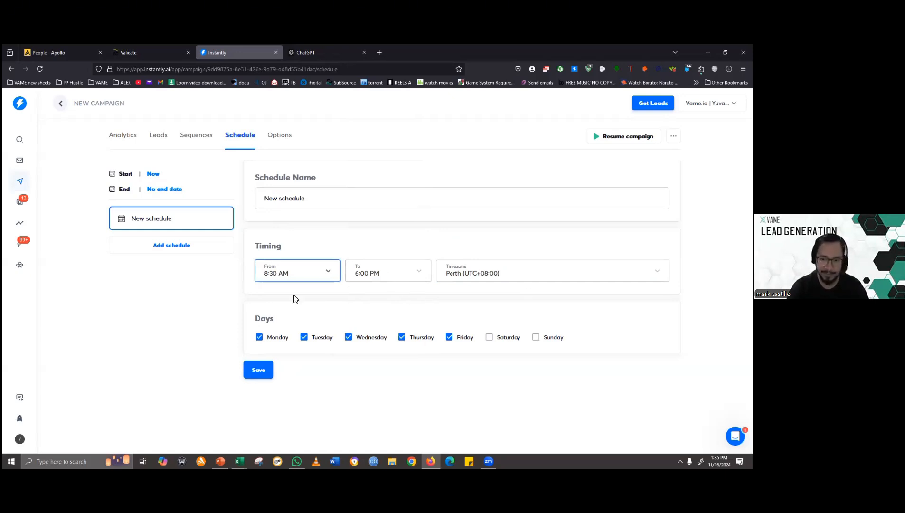
pyautogui.click(249, 373)
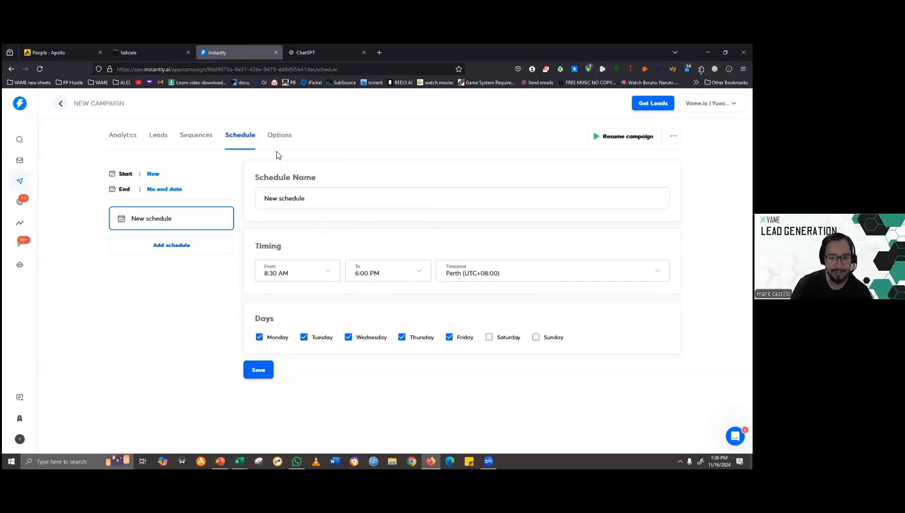
# - Open the campaign's sequences and place the cursor in the empty email body of Step 1
pyautogui.click(205, 140)
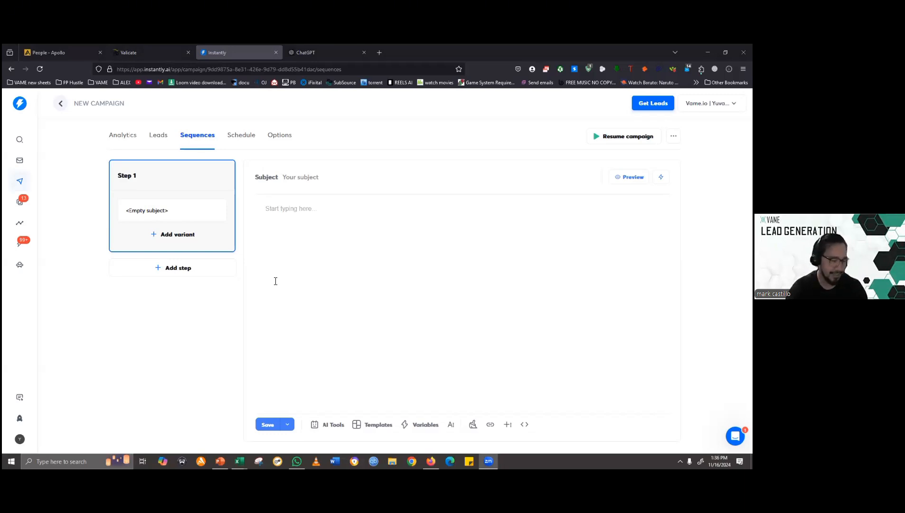
pyautogui.click(321, 190)
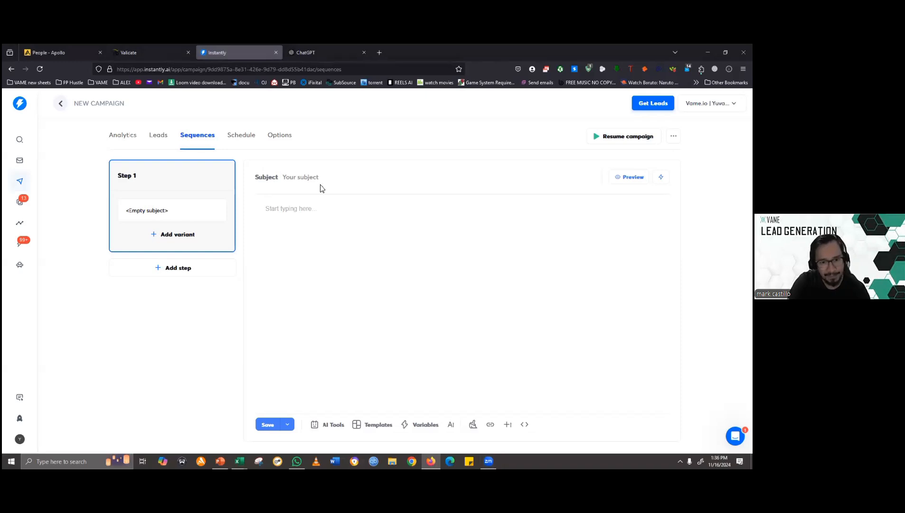
pyautogui.click(309, 209)
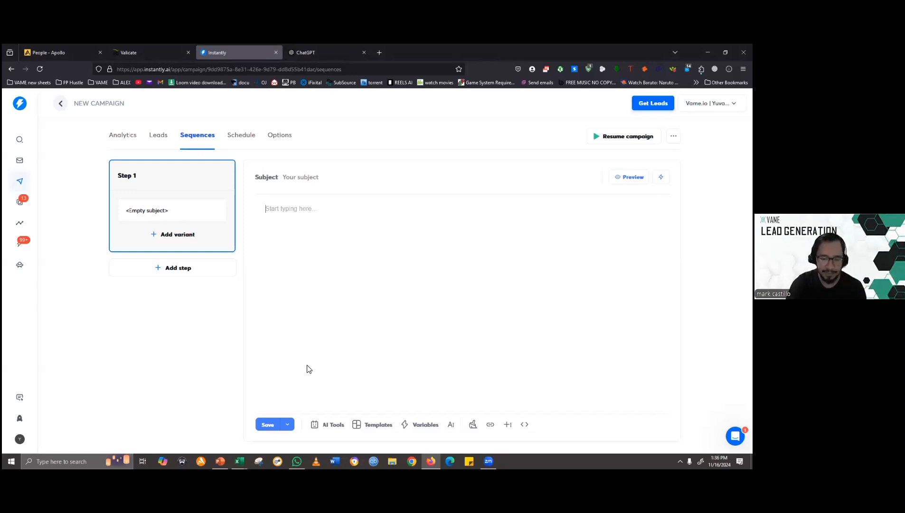
# - Switch to the Lead generation slide show in PowerPoint, view the ChatGPT content creation slide, and return to Instantly in the browser
pyautogui.click(220, 461)
pyautogui.click(284, 311)
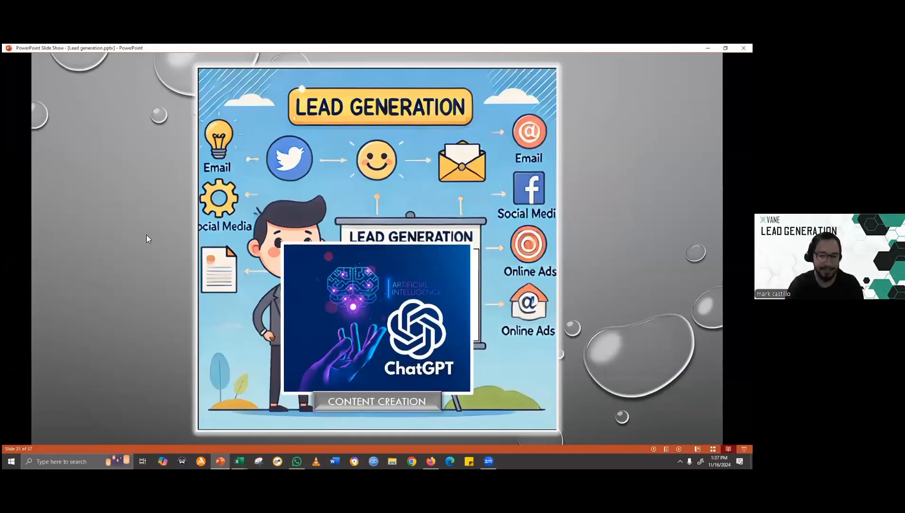
pyautogui.click(224, 45)
pyautogui.hotkey('alt', 'Tab')
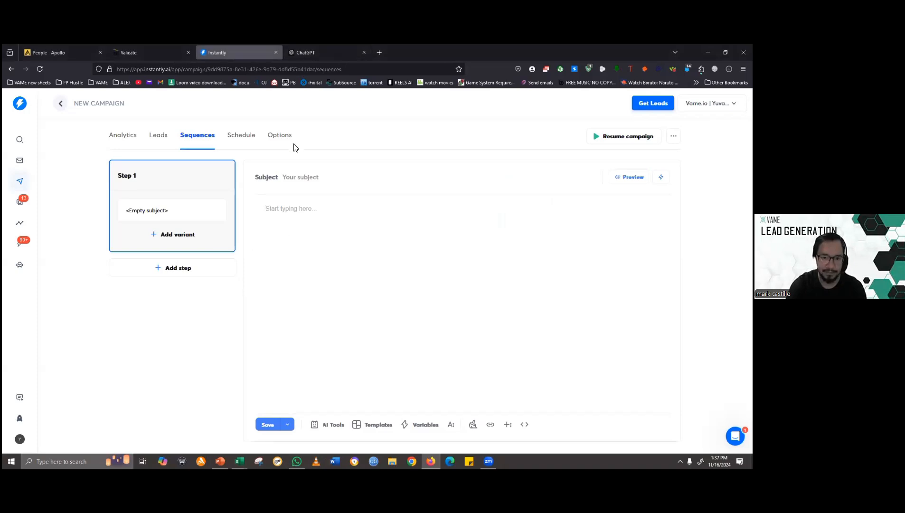
# - Switch to ChatGPT and start a new prompt reading "create email sequence of cold emails"
pyautogui.click(307, 50)
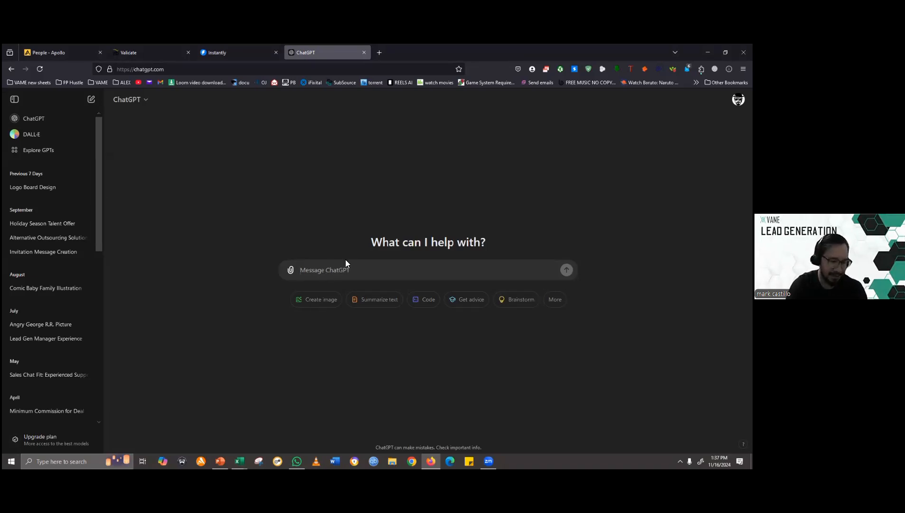
pyautogui.click(375, 268)
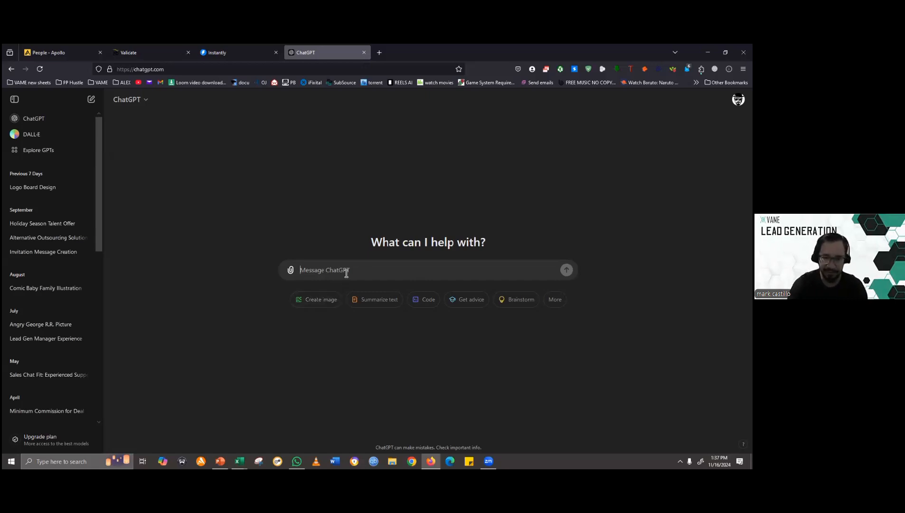
pyautogui.write('c')
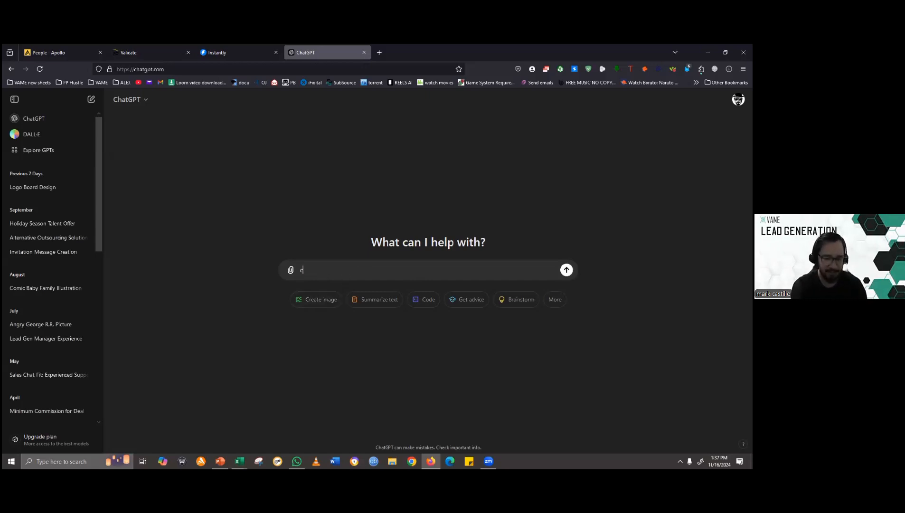
pyautogui.write('reate email sequemnce')
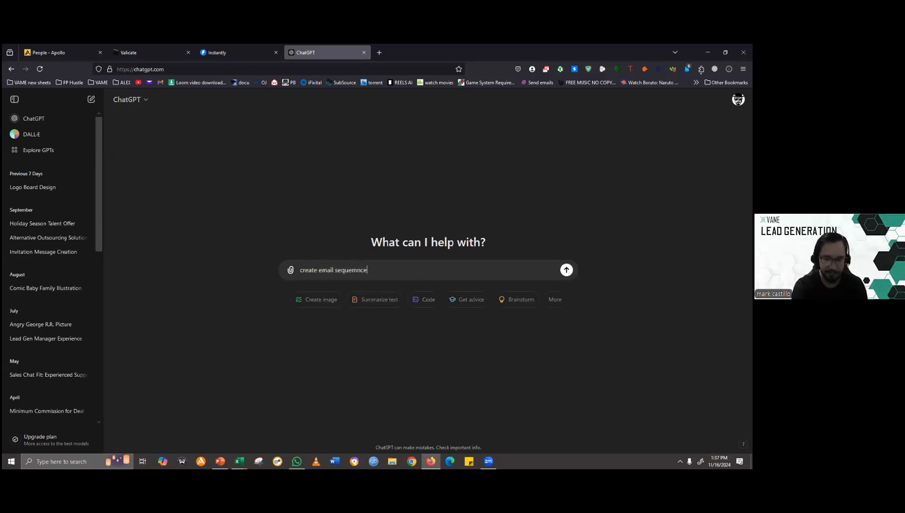
pyautogui.press('BackSpace')
pyautogui.press('BackSpace')
pyautogui.press('BackSpace')
pyautogui.press('BackSpace')
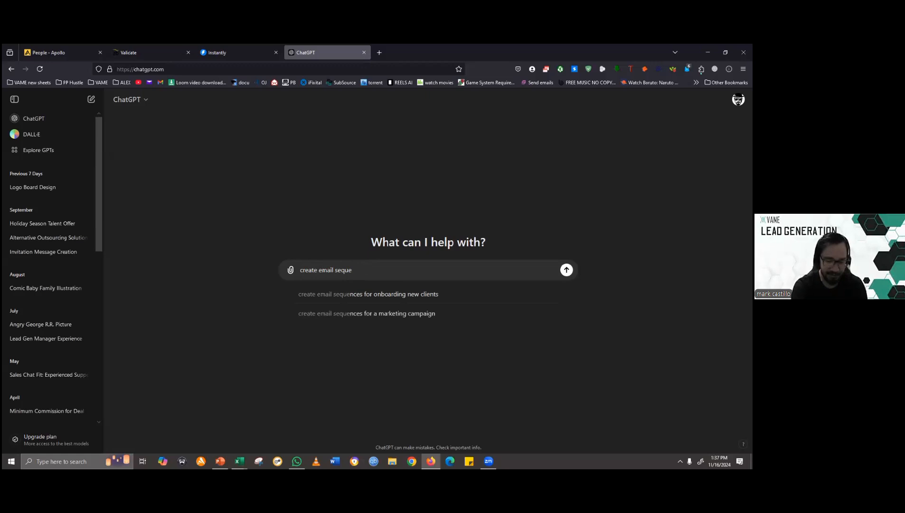
pyautogui.write('nce')
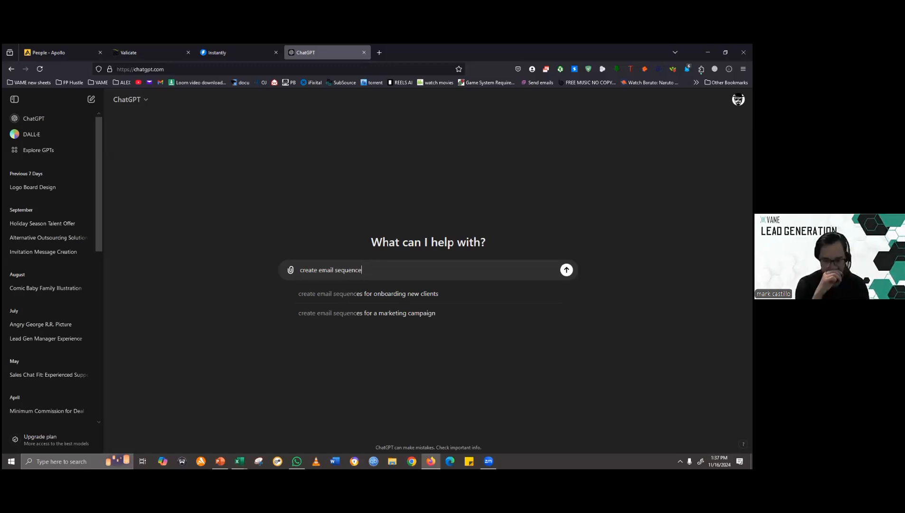
pyautogui.write('of emai')
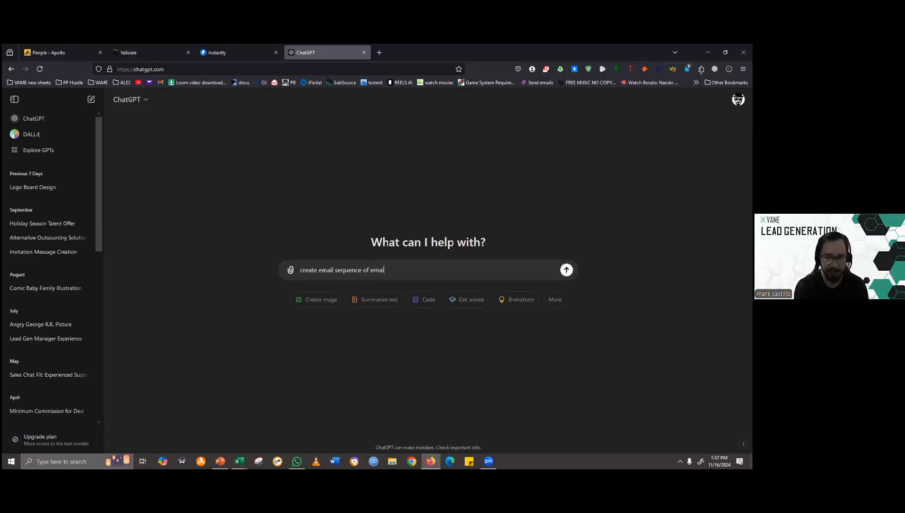
pyautogui.press('BackSpace')
pyautogui.press('BackSpace')
pyautogui.press('BackSpace')
pyautogui.press('BackSpace')
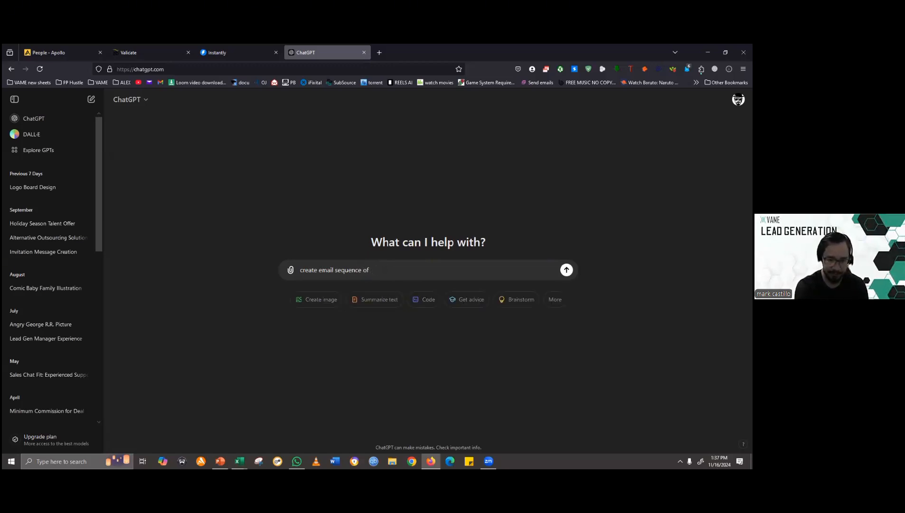
pyautogui.write('cold emails')
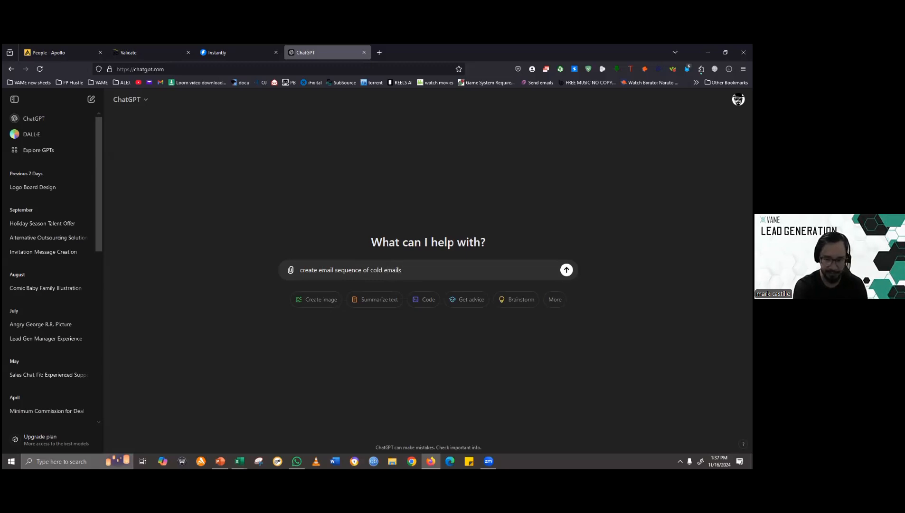
pyautogui.write(', I am')
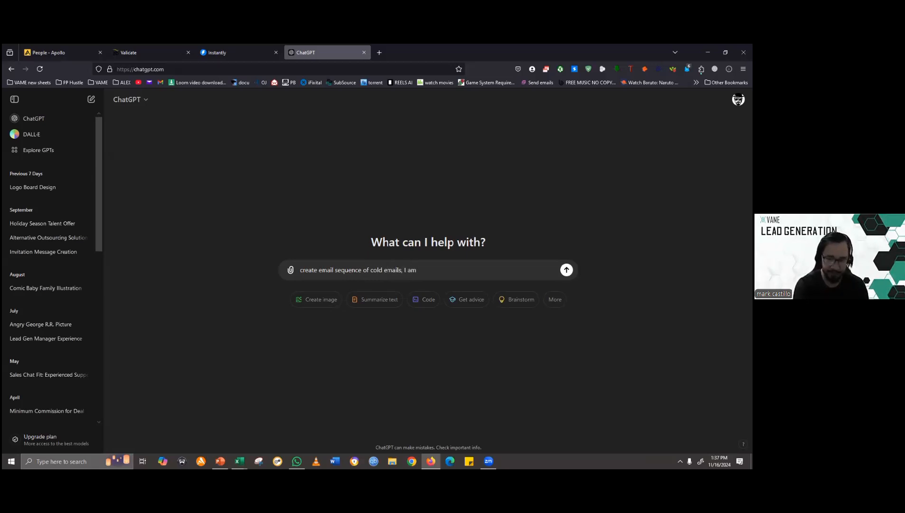
# - Continue the prompt with ", my company is outsourcing firm and"
pyautogui.hotkey('ctrl', 'shift', 'Left')
pyautogui.hotkey('ctrl', 'shift', 'Left')
pyautogui.write('my company is')
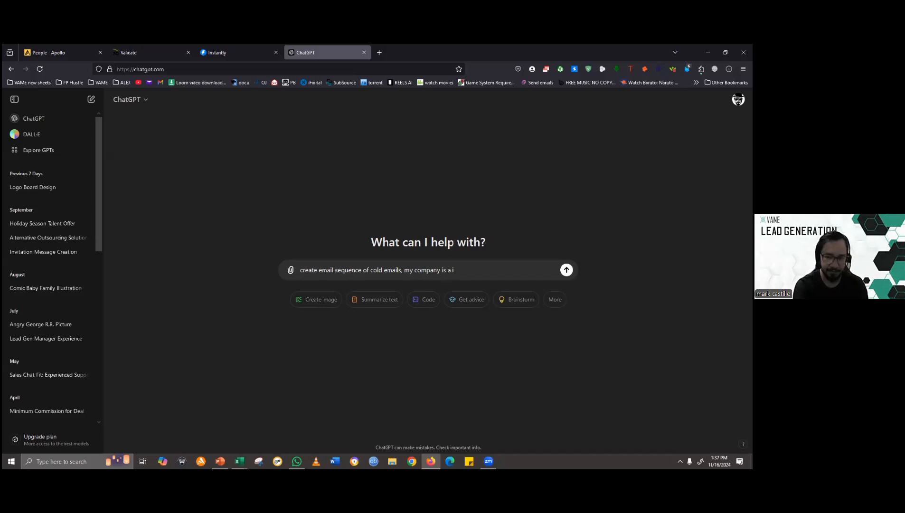
pyautogui.write('a')
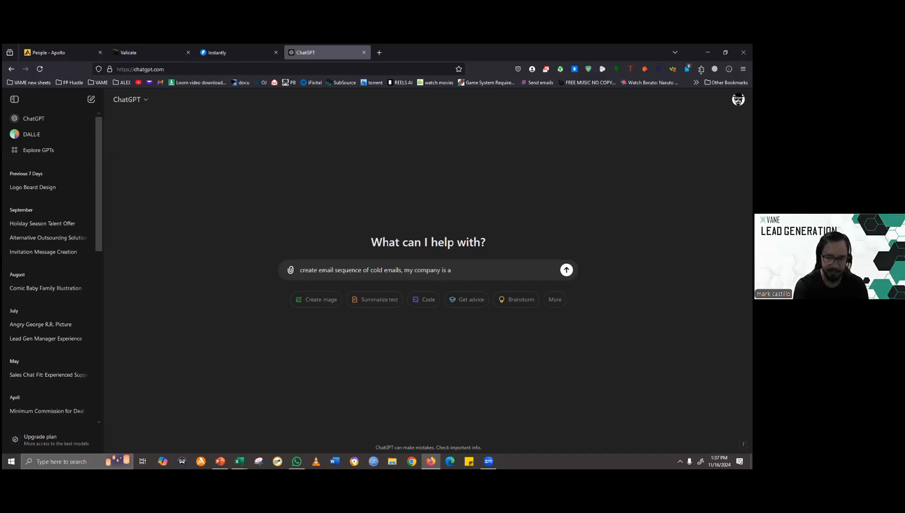
pyautogui.press('BackSpace')
pyautogui.write('outsourc')
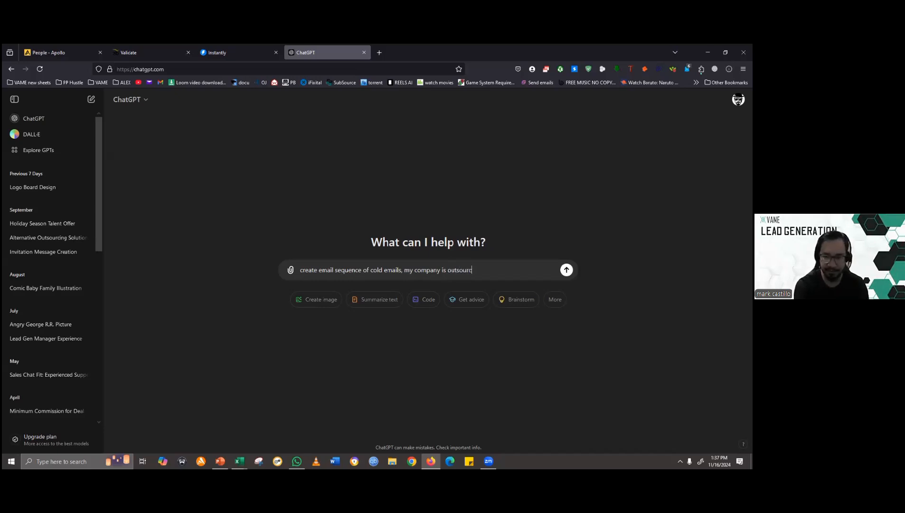
pyautogui.write('ing firm a')
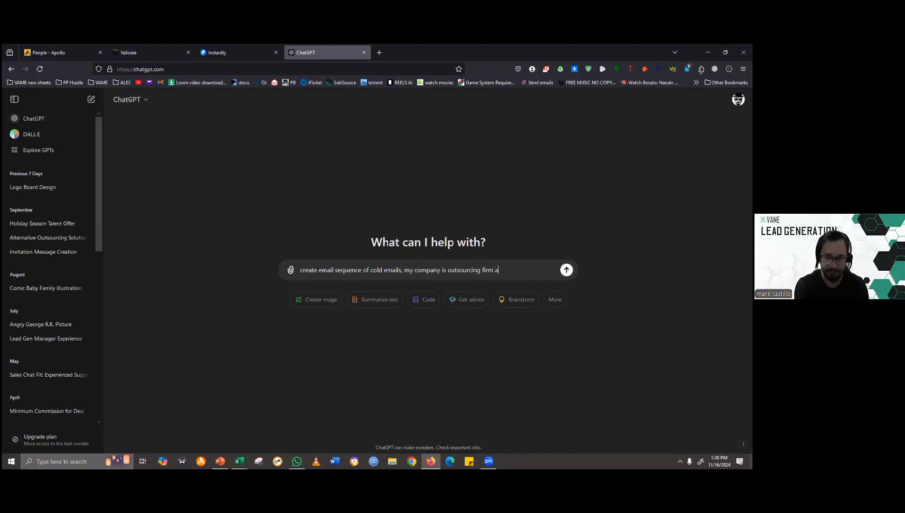
pyautogui.write('nd I want')
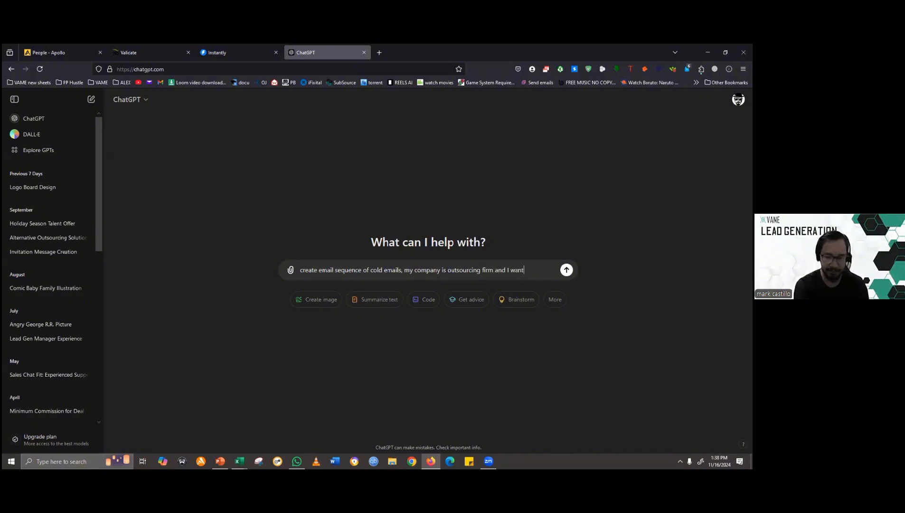
pyautogui.write(' to targ')
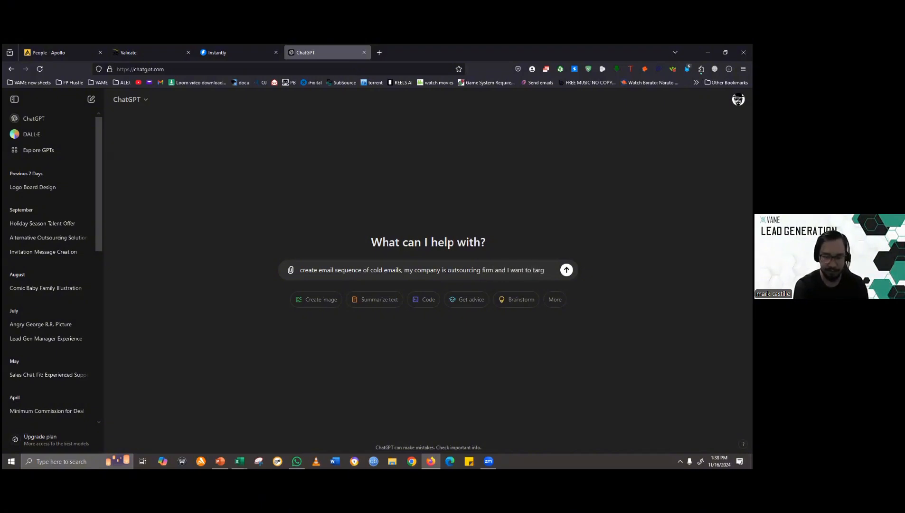
pyautogui.write('et a')
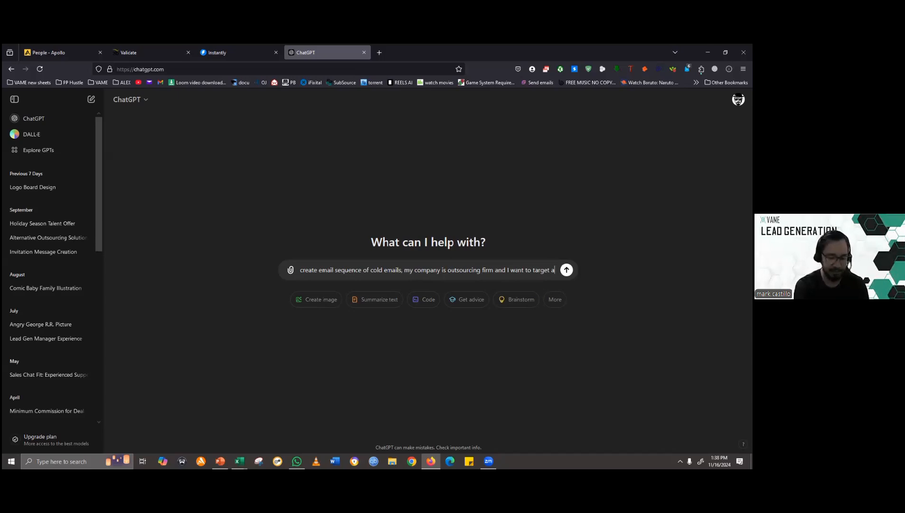
pyautogui.write('ccounting')
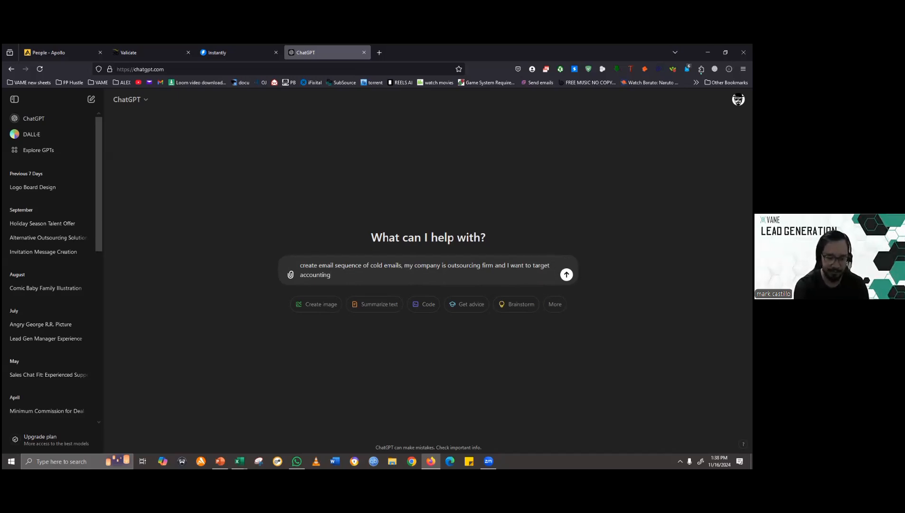
pyautogui.write(' firm and offer our services')
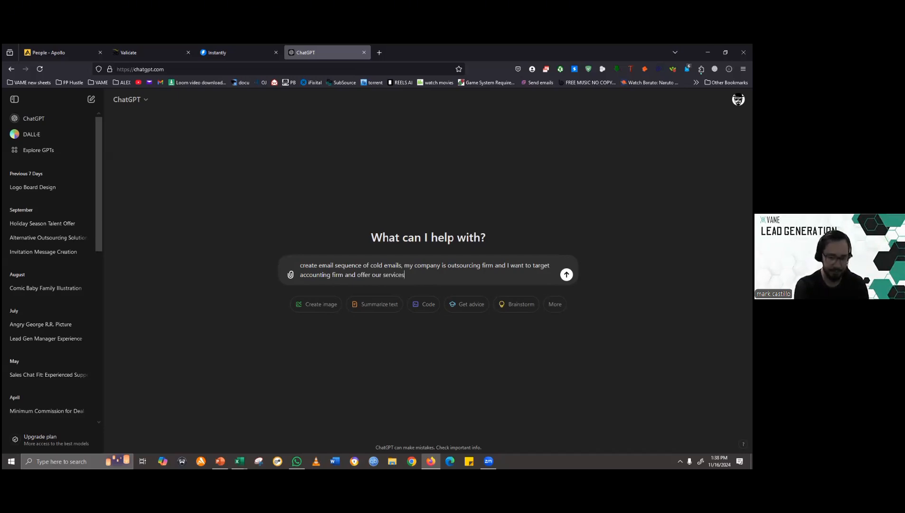
pyautogui.write(' like ')
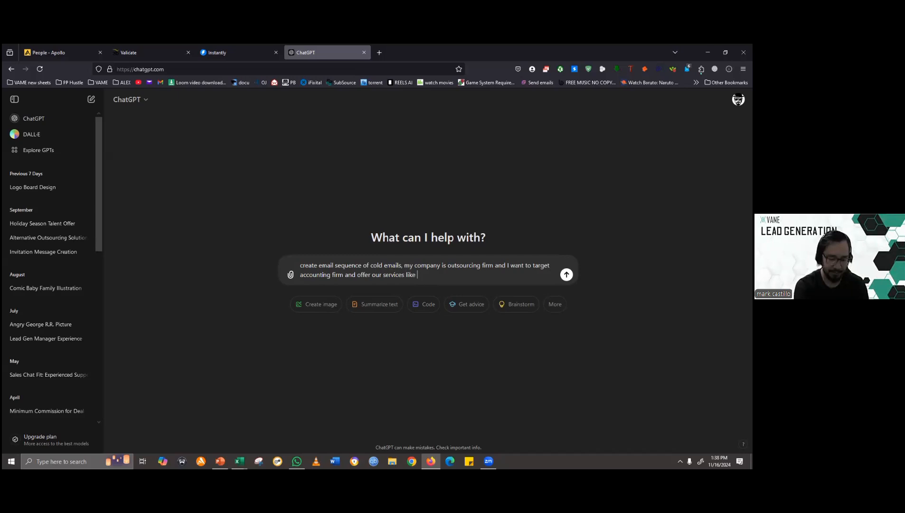
pyautogui.write('providing')
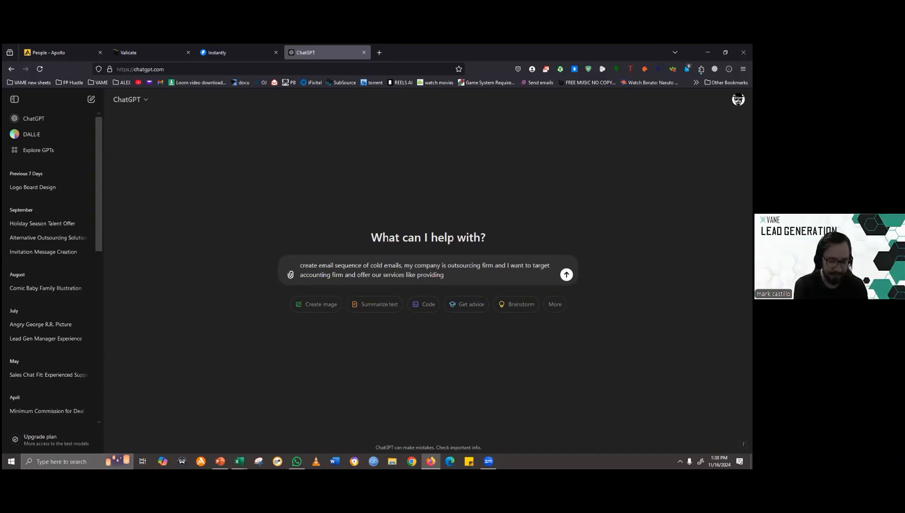
# - Extend the prompt with "I want to target accounting firm and offer our services like providing worker"
pyautogui.write('worker')
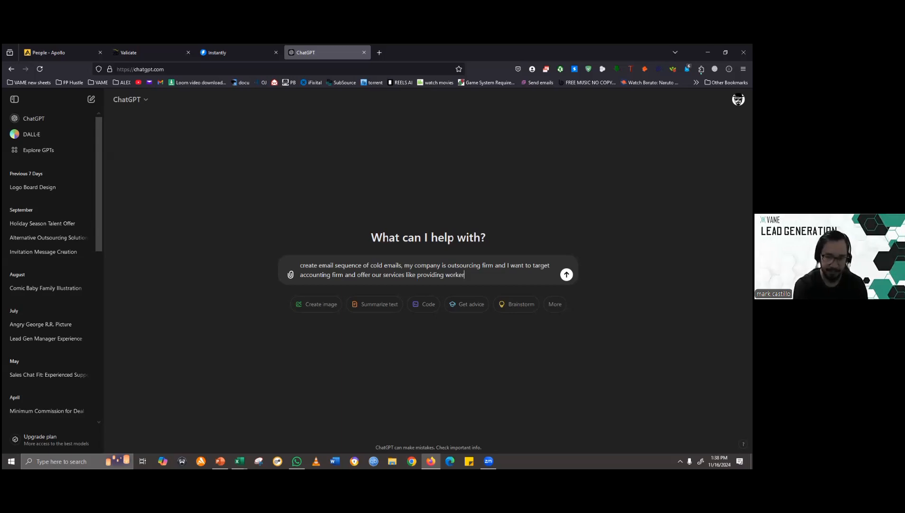
# - Add "make it short and personalzied" on a new line of the prompt and send it
pyautogui.hotkey('shift', 'Return')
pyautogui.write('make it')
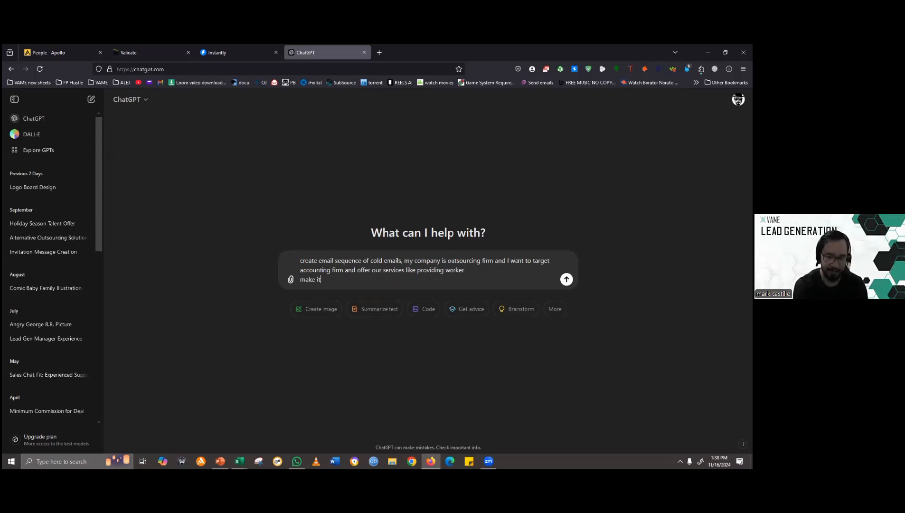
pyautogui.write(' short and')
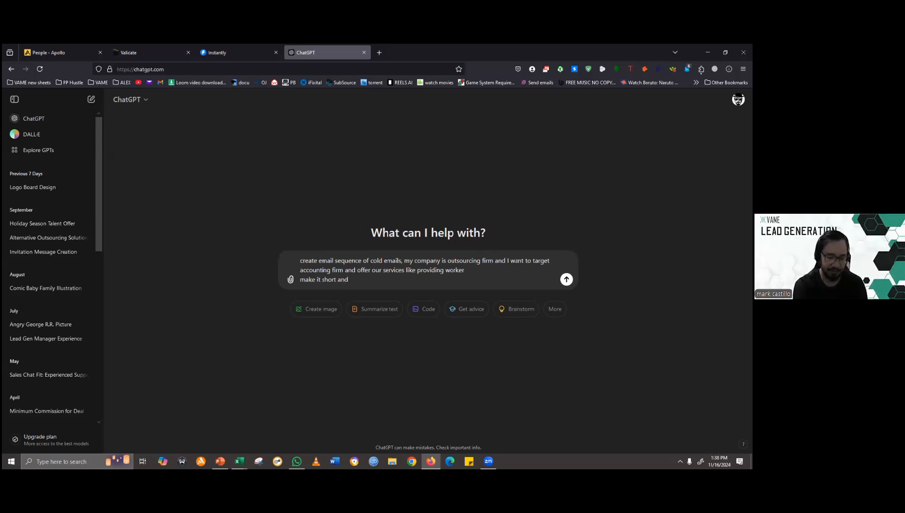
pyautogui.write(' personalo')
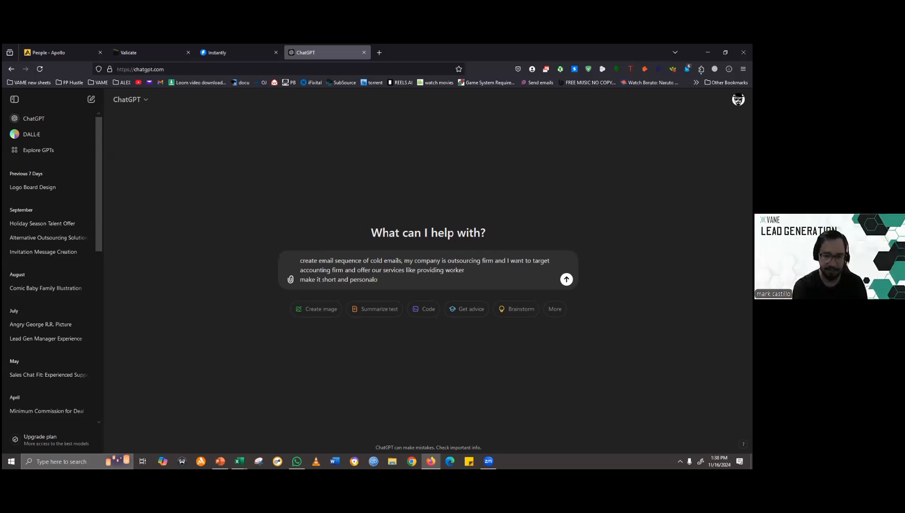
pyautogui.press('BackSpace')
pyautogui.write('zie')
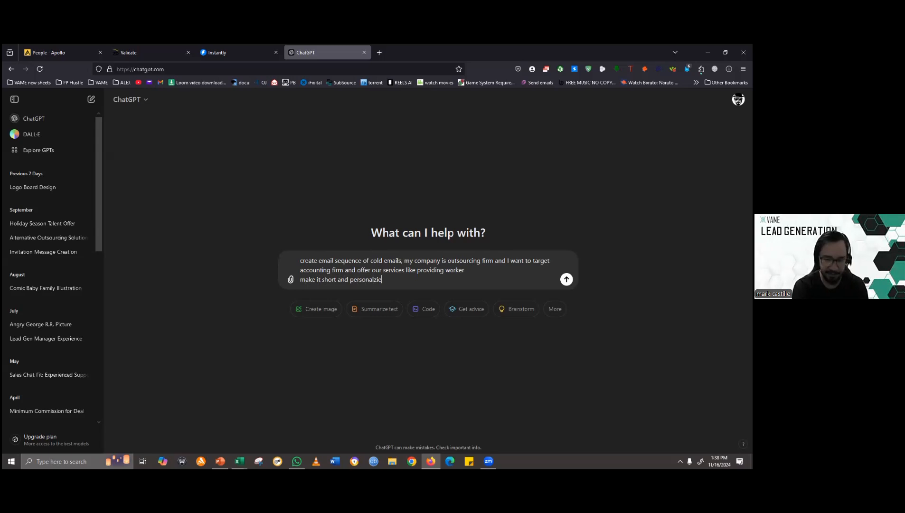
pyautogui.write('sd')
pyautogui.press('Return')
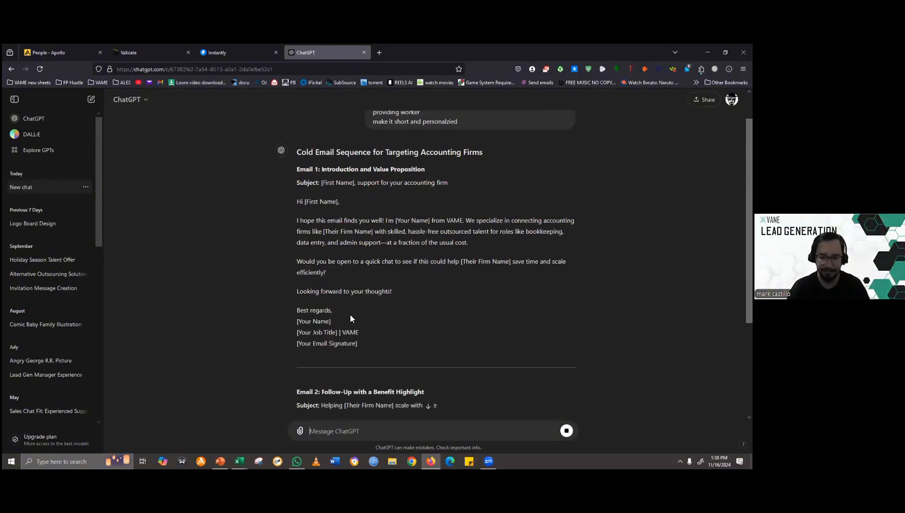
# - Review the generated sequence from Email 1 through Email 4, checking each email's title, subject and body
pyautogui.scroll(1, 334, 317)
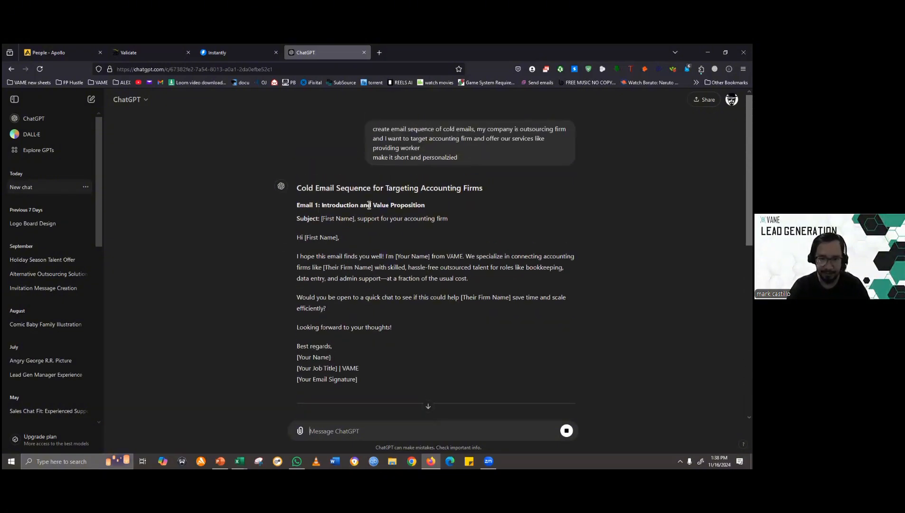
pyautogui.moveTo(323, 204); pyautogui.dragTo(422, 216)
pyautogui.scroll(-4, 408, 240)
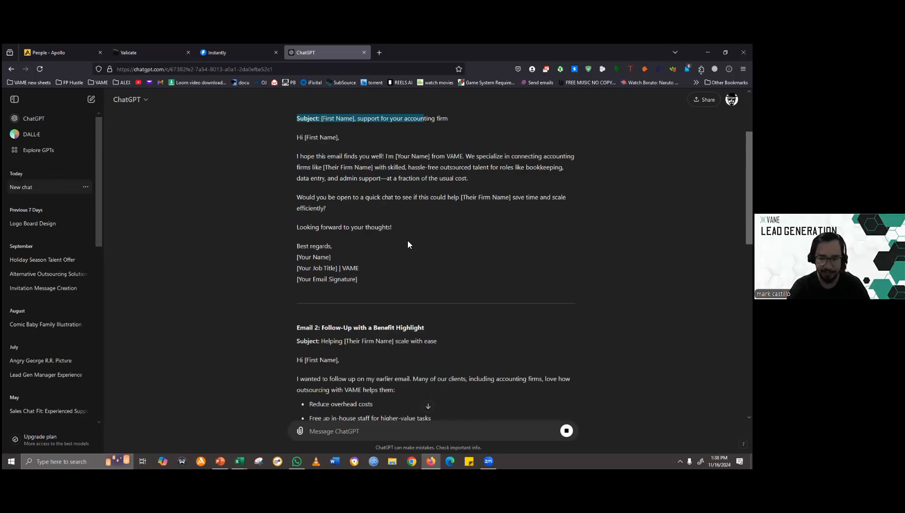
pyautogui.moveTo(323, 230); pyautogui.dragTo(373, 247)
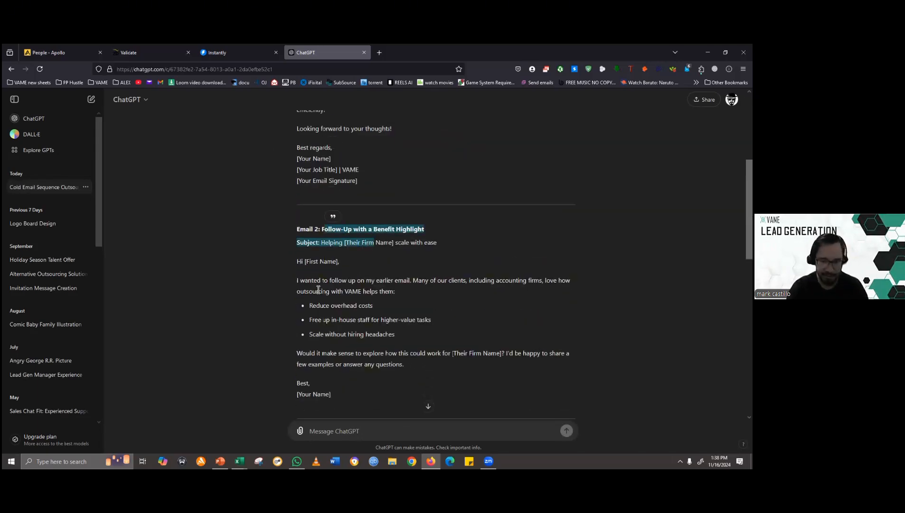
pyautogui.scroll(-3, 315, 285)
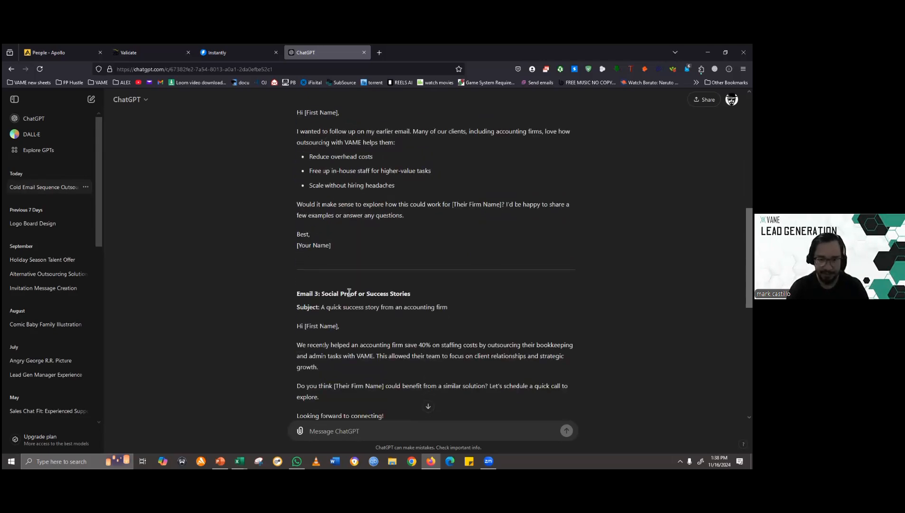
pyautogui.moveTo(323, 293); pyautogui.dragTo(416, 357)
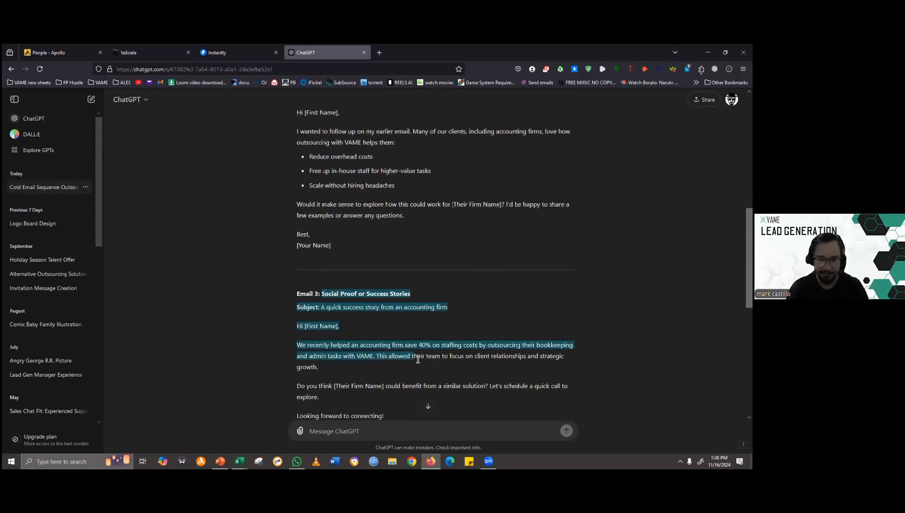
pyautogui.scroll(-4, 364, 332)
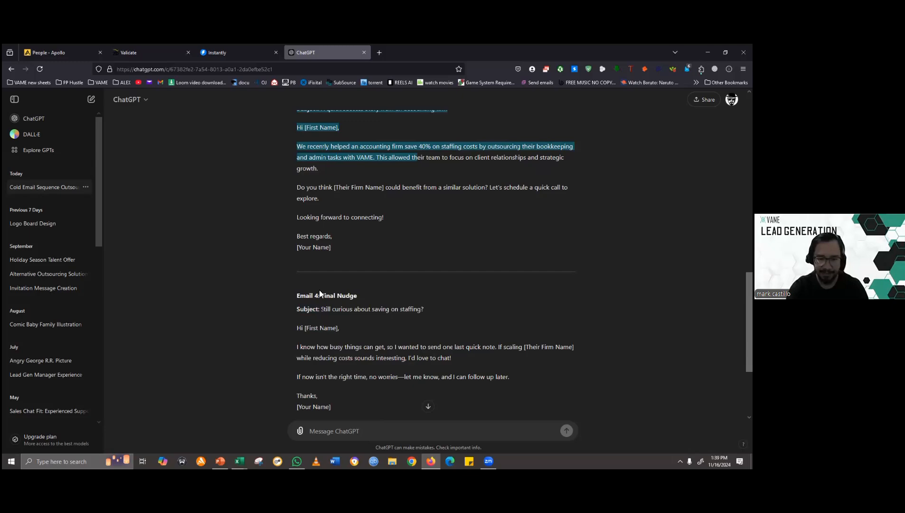
pyautogui.scroll(-2, 317, 266)
pyautogui.moveTo(298, 196); pyautogui.dragTo(367, 310)
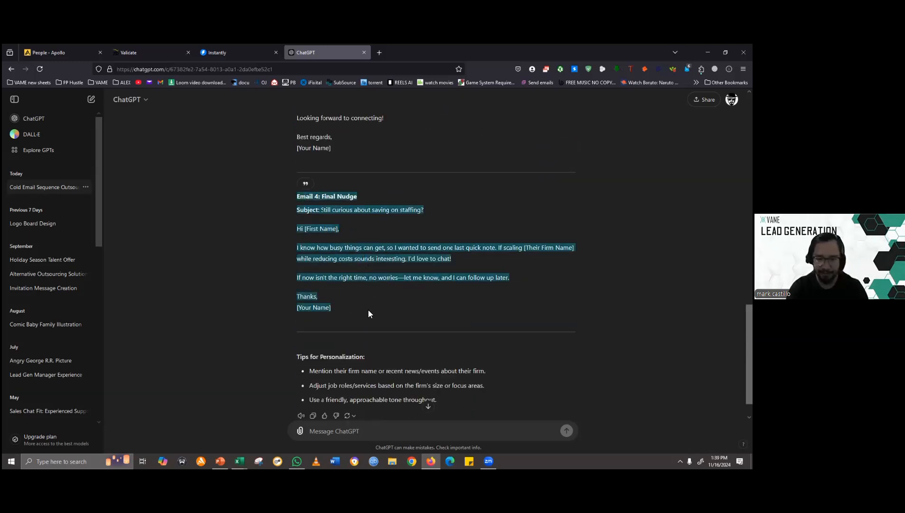
pyautogui.click(378, 311)
# - Examine Email 1's subject line, greeting and opening sentences, highlighting each part while reading
pyautogui.scroll(15, 378, 309)
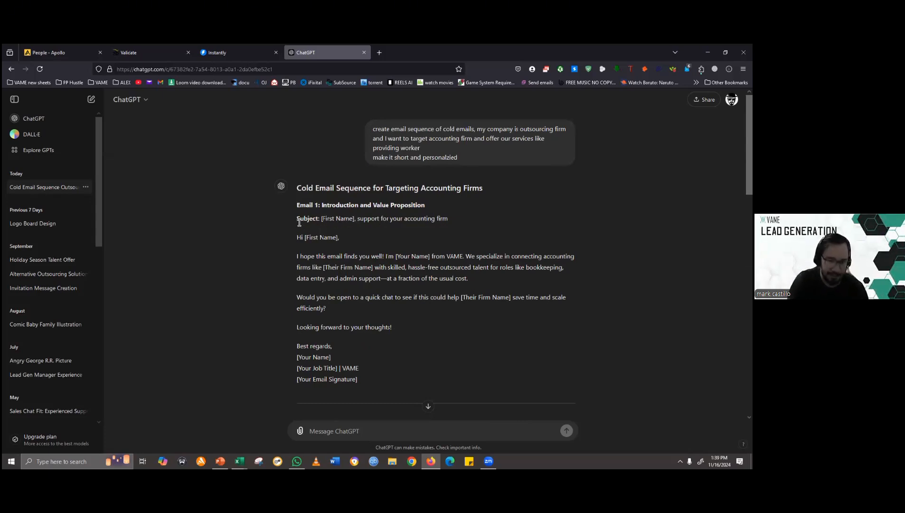
pyautogui.moveTo(451, 223); pyautogui.dragTo(322, 223)
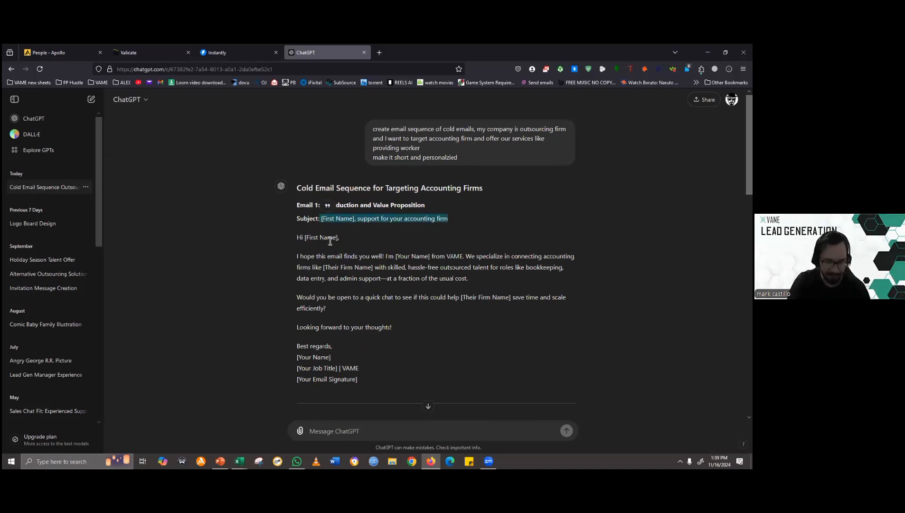
pyautogui.click(353, 228)
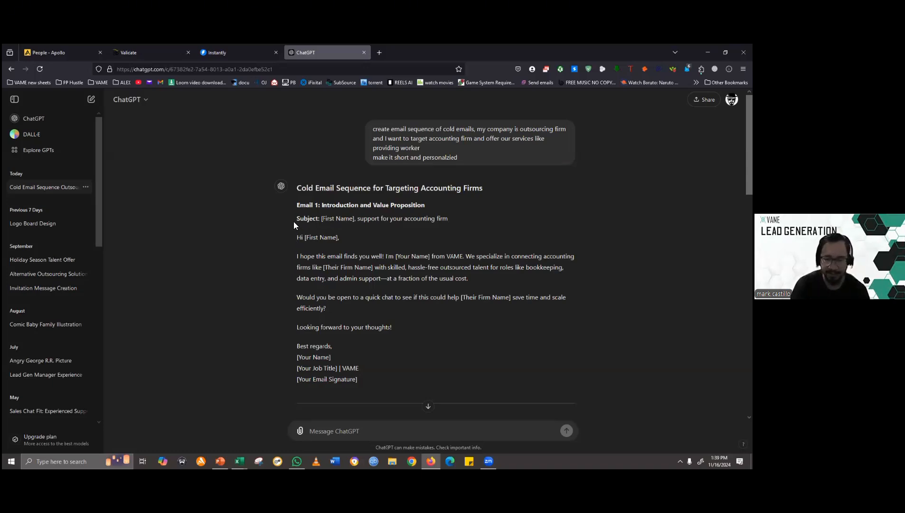
pyautogui.moveTo(293, 221); pyautogui.dragTo(381, 263)
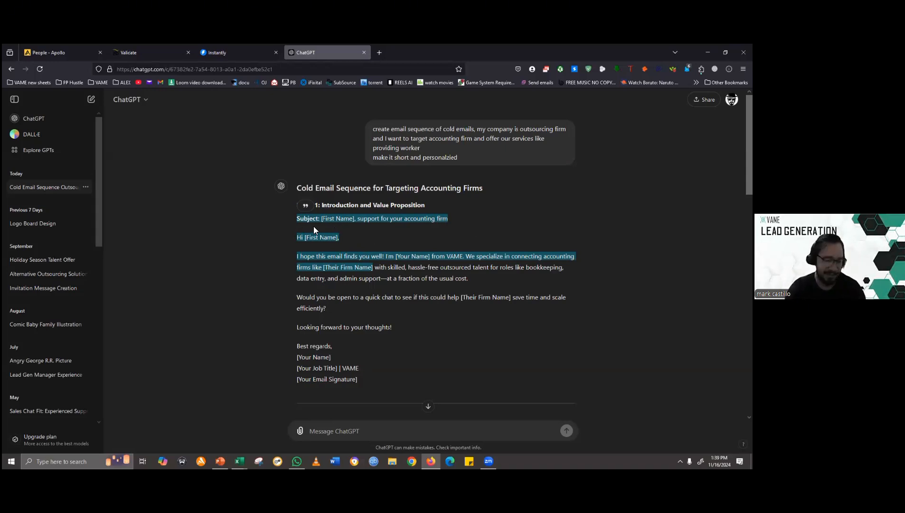
pyautogui.click(299, 209)
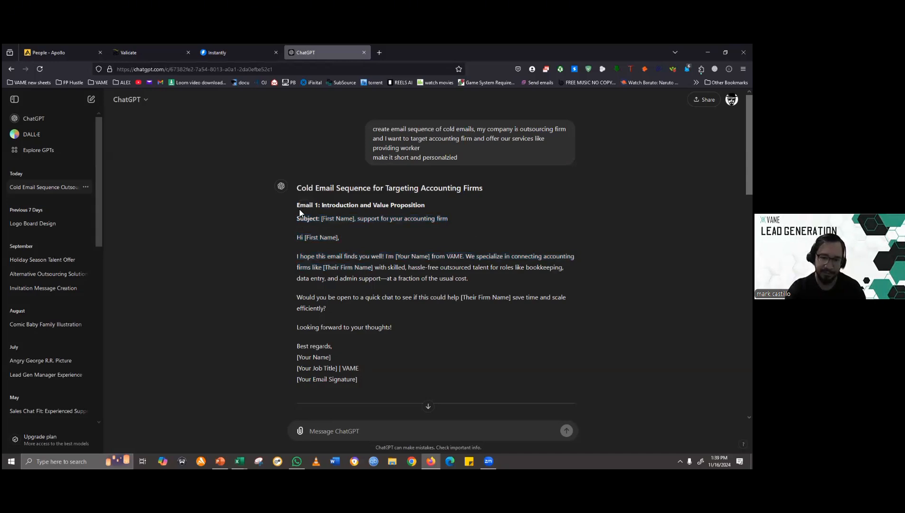
pyautogui.moveTo(336, 218); pyautogui.dragTo(457, 220)
pyautogui.moveTo(292, 239); pyautogui.dragTo(489, 269)
pyautogui.click(269, 262)
pyautogui.moveTo(292, 238); pyautogui.dragTo(378, 257)
pyautogui.click(301, 257)
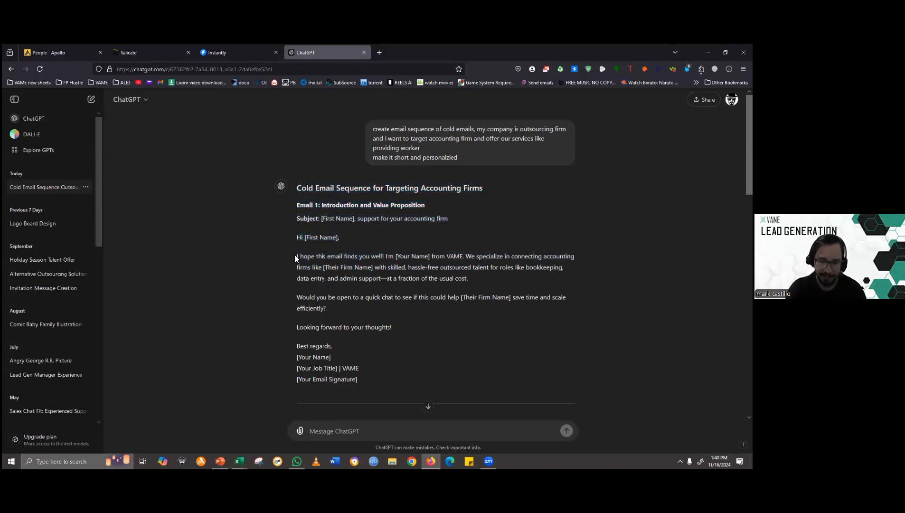
pyautogui.moveTo(297, 257); pyautogui.dragTo(365, 262)
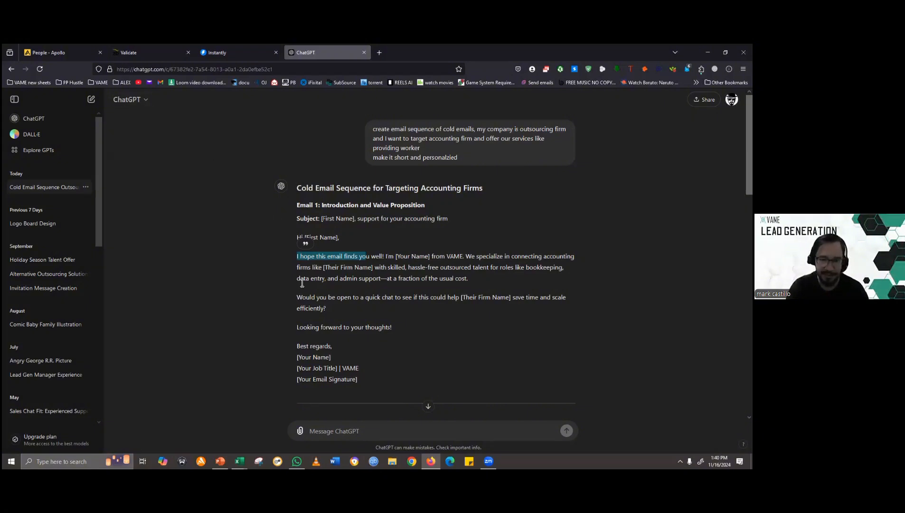
pyautogui.click(309, 265)
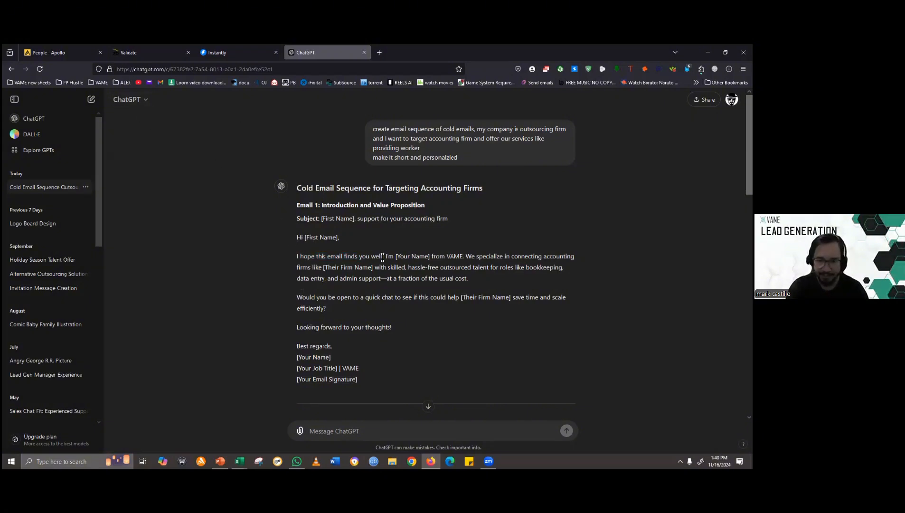
pyautogui.moveTo(385, 258); pyautogui.dragTo(397, 258)
pyautogui.moveTo(288, 261); pyautogui.dragTo(375, 259)
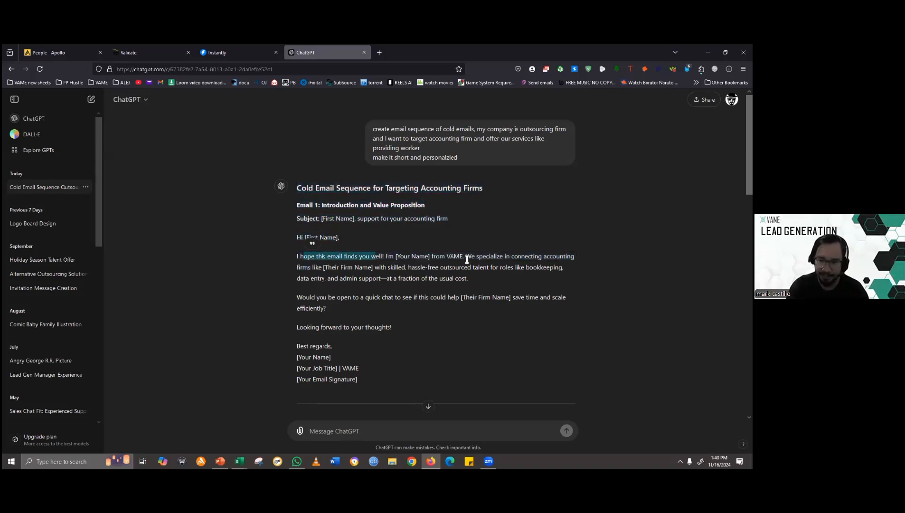
pyautogui.moveTo(466, 260); pyautogui.dragTo(540, 259)
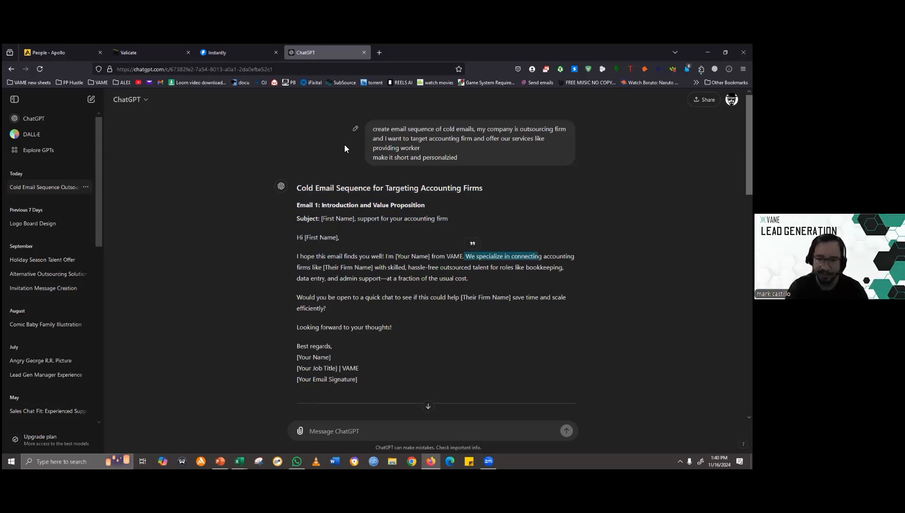
# - Move ChatGPT into its own window and copy Email 1's subject line into the Step 1 subject in Instantly
pyautogui.moveTo(374, 268); pyautogui.dragTo(431, 268)
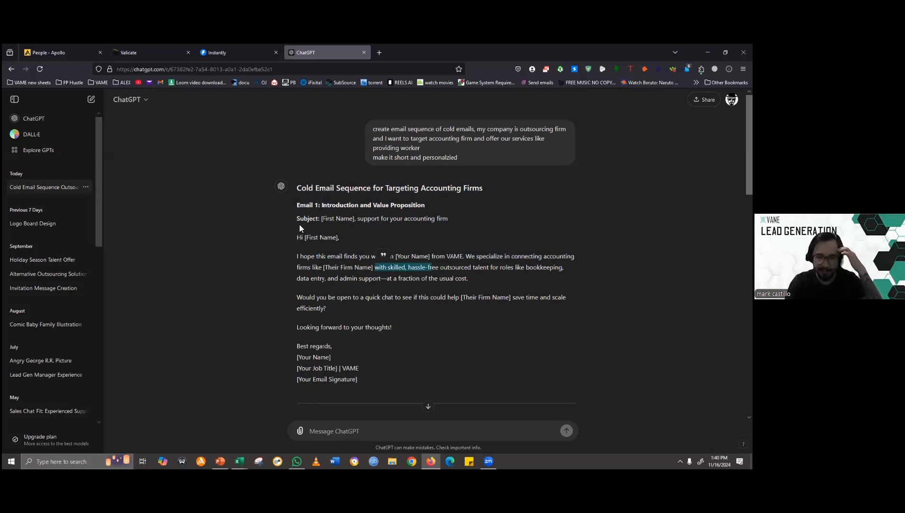
pyautogui.moveTo(321, 218); pyautogui.dragTo(452, 225)
pyautogui.hotkey('ctrl', 'c')
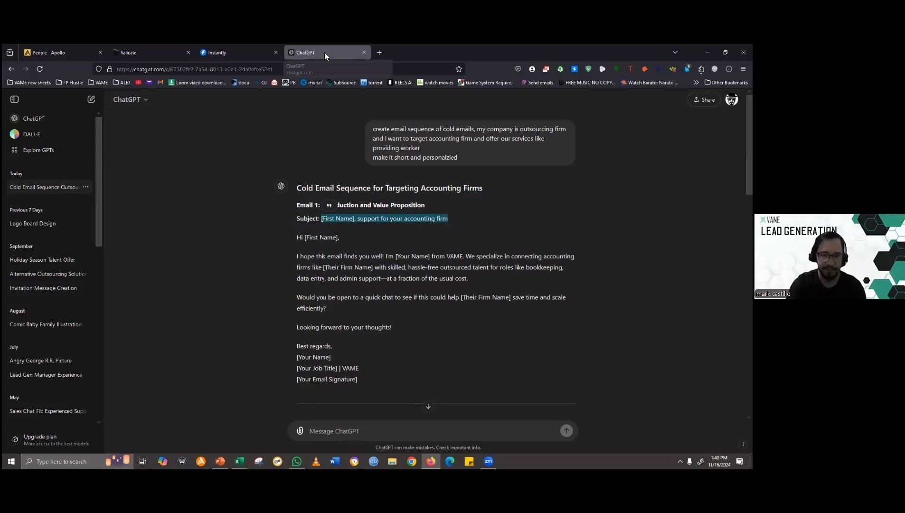
pyautogui.moveTo(324, 52); pyautogui.dragTo(327, 127)
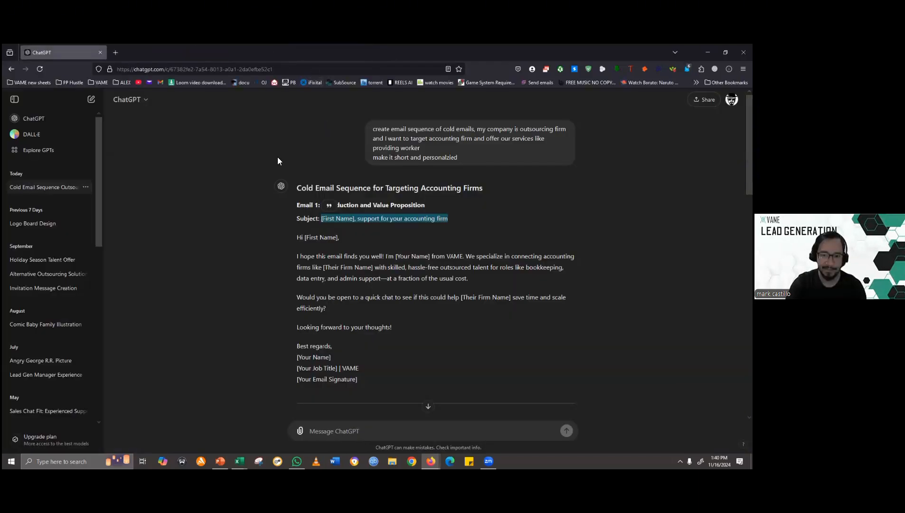
pyautogui.hotkey('alt', 'Tab')
pyautogui.click(326, 181)
pyautogui.hotkey('ctrl', 'v')
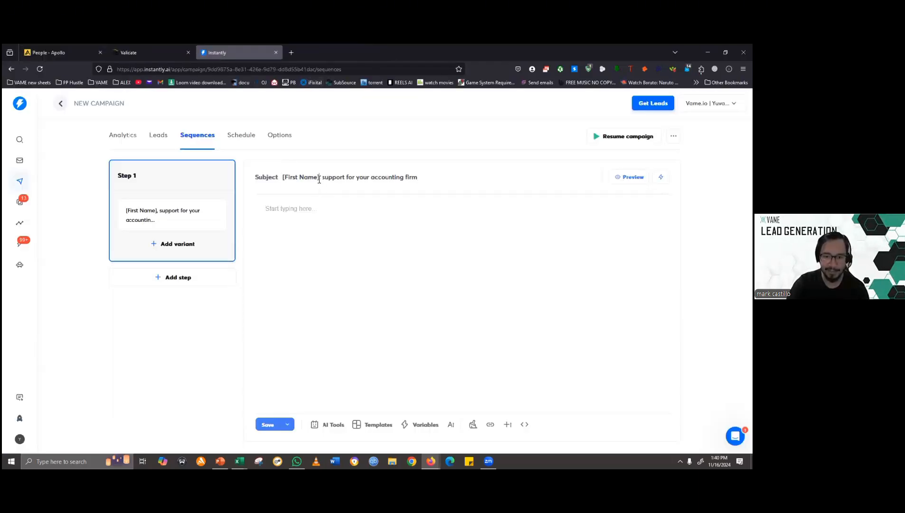
# - Remove the [First Name] placeholder from the Step 1 subject and try the variables list for a replacement
pyautogui.hotkey('ctrl', 'shift', 'Left')
pyautogui.hotkey('ctrl', 'shift', 'Left')
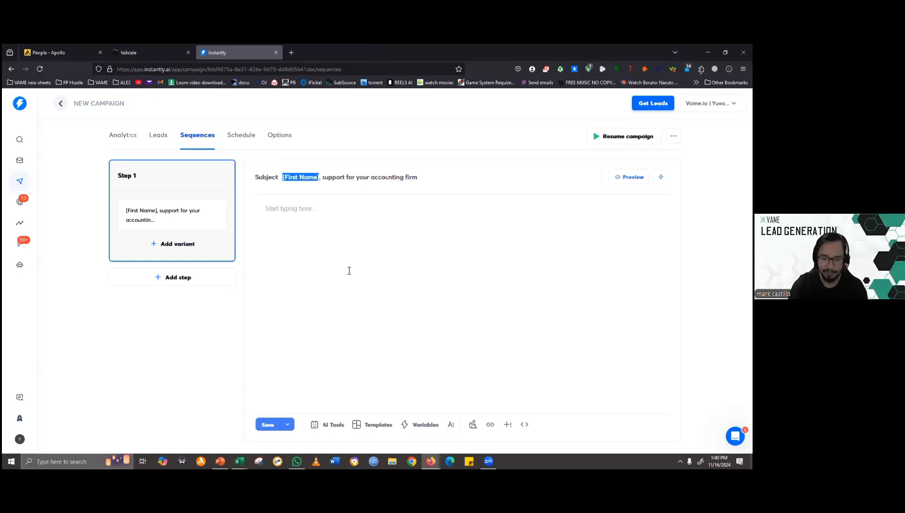
pyautogui.press('BackSpace')
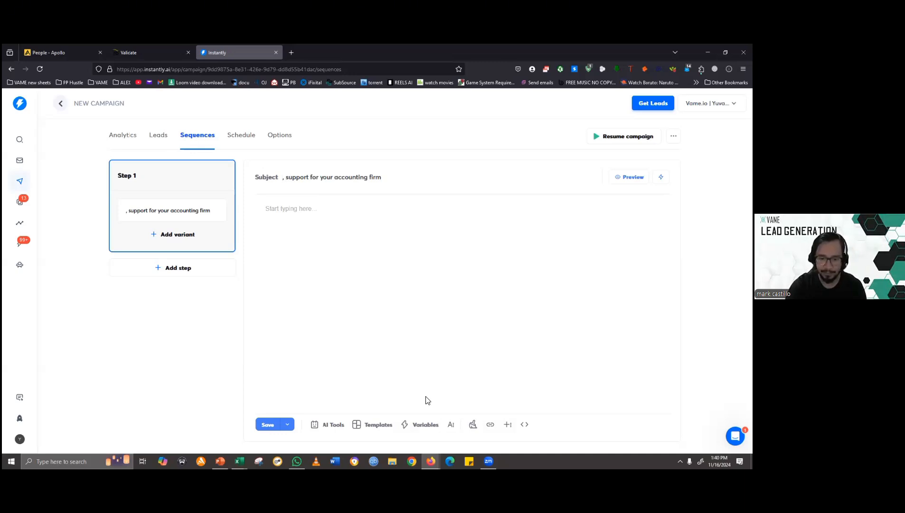
pyautogui.click(419, 424)
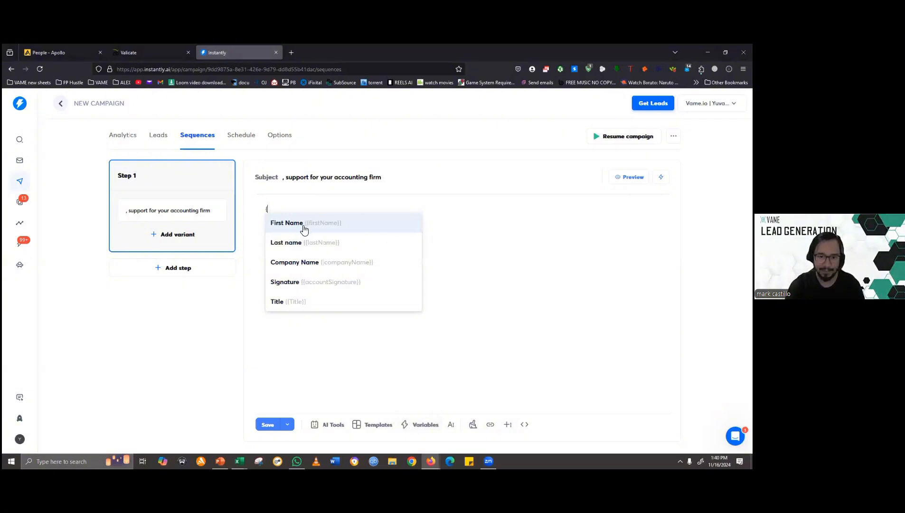
pyautogui.click(286, 178)
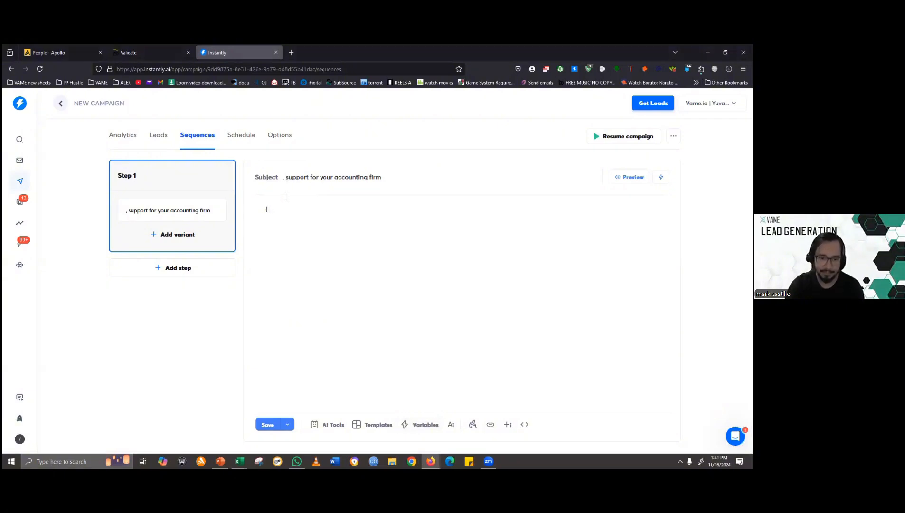
# - Switch to the leads CSV in Excel, check its column headings, and return to the Instantly sequence
pyautogui.moveTo(239, 460)
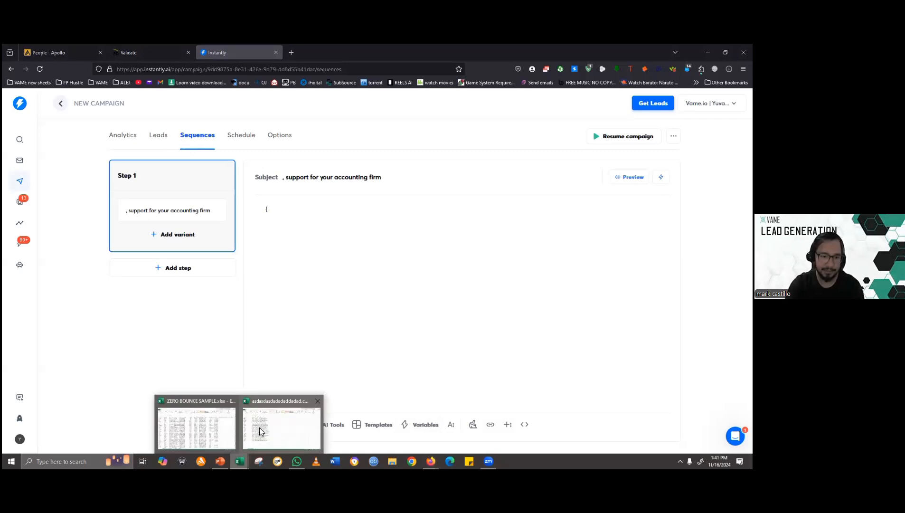
pyautogui.click(260, 432)
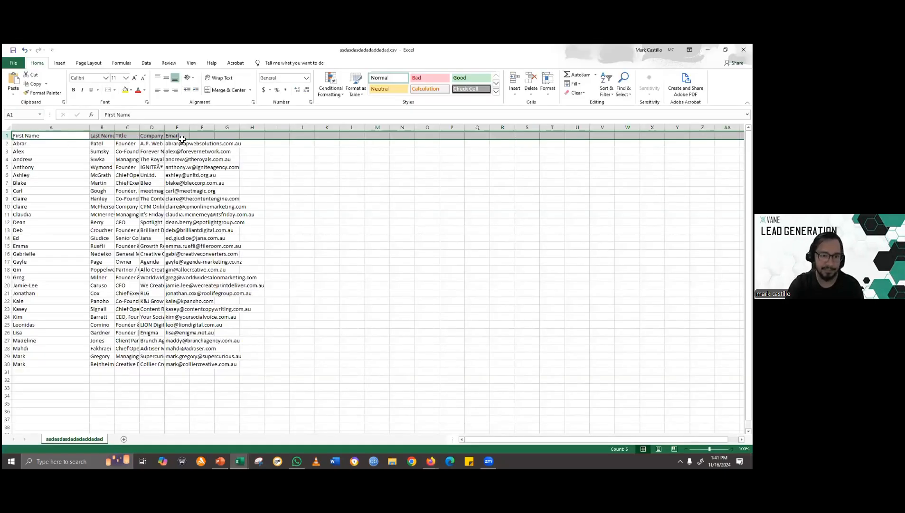
pyautogui.hotkey('alt', 'Tab')
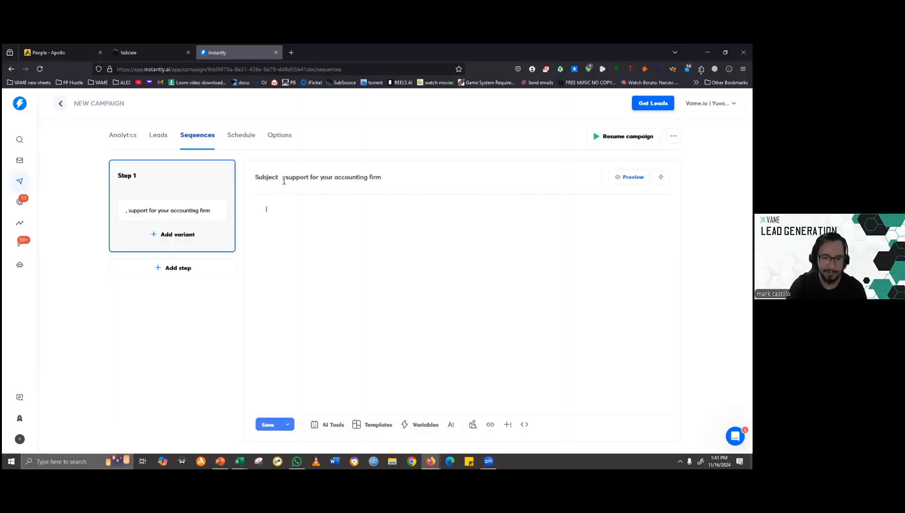
# - Insert the {{firstName}} variable before the comma at the start of the Step 1 subject
pyautogui.click(420, 428)
pyautogui.click(319, 220)
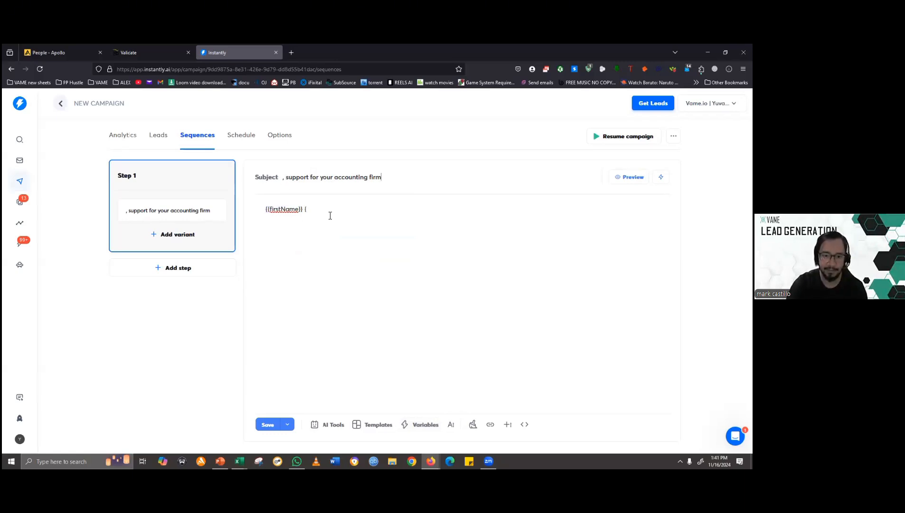
pyautogui.hotkey('ctrl', 'z')
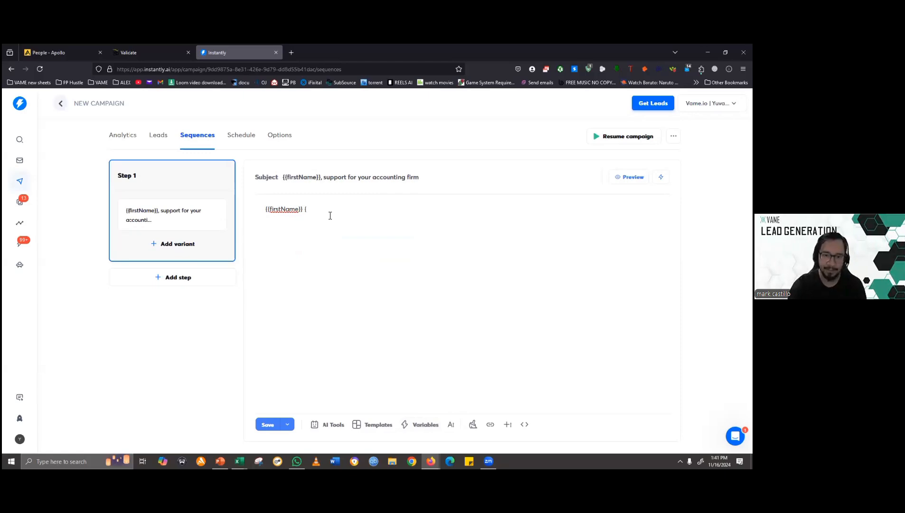
pyautogui.click(319, 210)
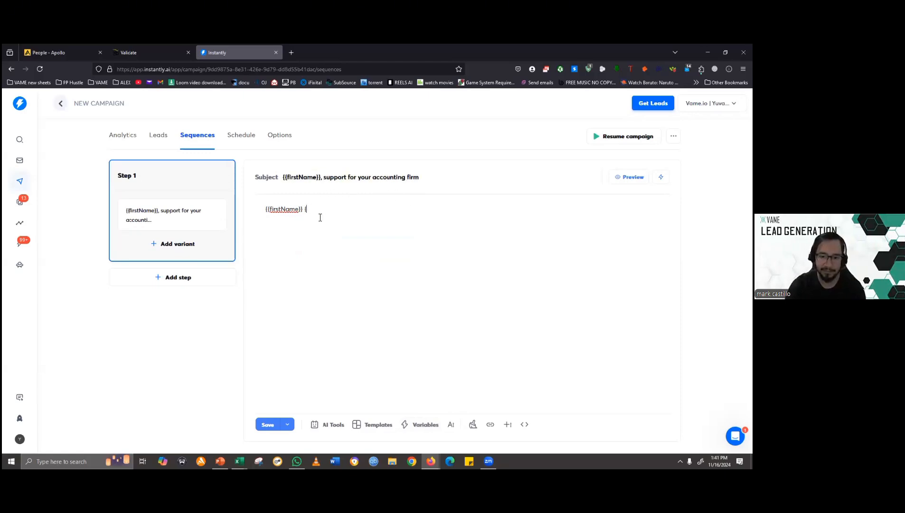
# - Switch to the ChatGPT window, examine the "support for your accounting firm" wording in Email 1's subject, and return to Instantly
pyautogui.hotkey('alt', 'Tab')
pyautogui.hotkey('alt', 'Tab')
pyautogui.hotkey('alt', 'Tab')
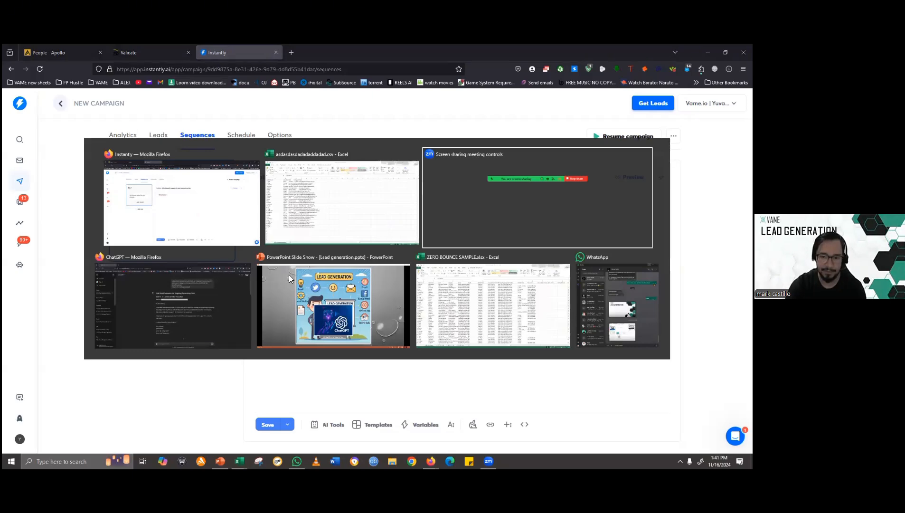
pyautogui.click(431, 461)
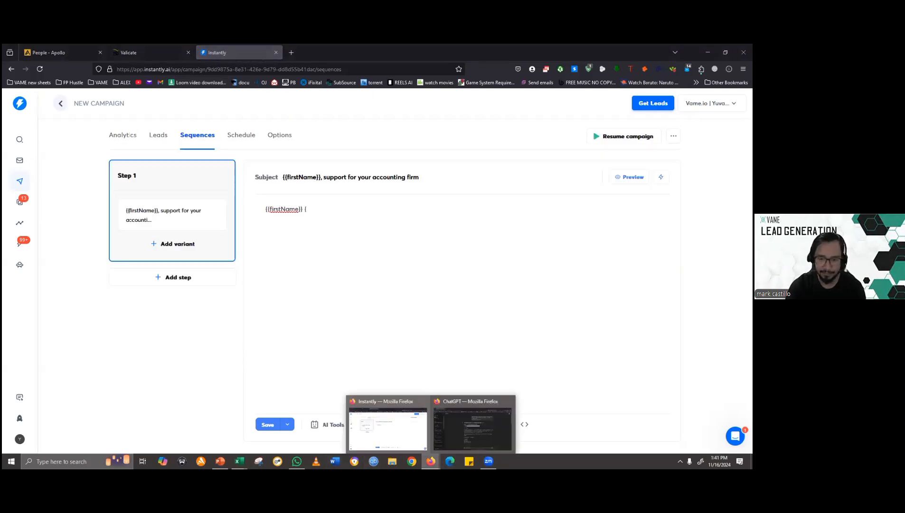
pyautogui.click(472, 424)
pyautogui.click(442, 221)
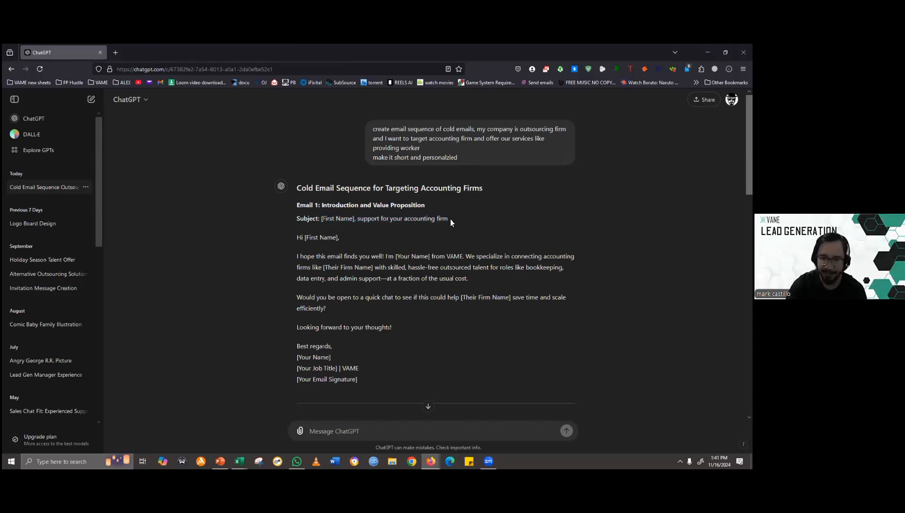
pyautogui.moveTo(450, 220); pyautogui.dragTo(364, 220)
pyautogui.hotkey('alt', 'Tab')
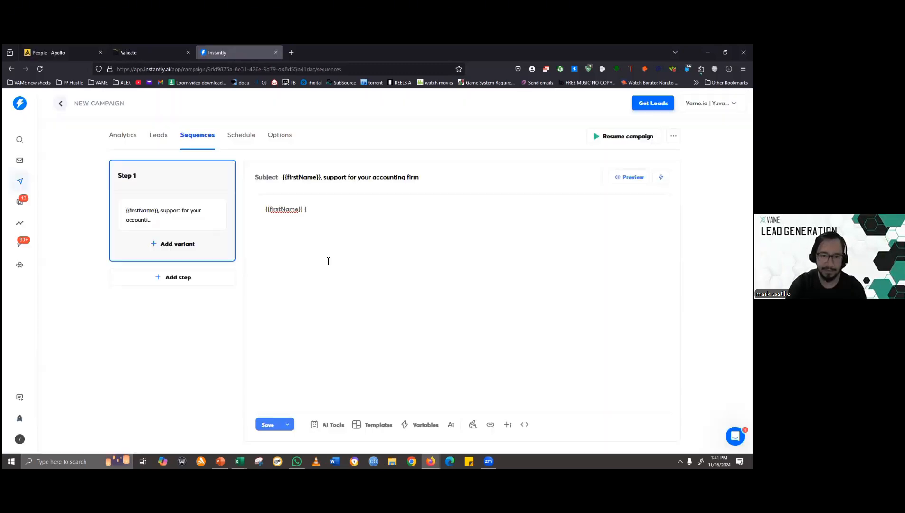
# - Replace "support for your accounting firm" in the Step 1 subject with "virtual for {{companyname}}"
pyautogui.hotkey('ctrl', 'shift', 'Right')
pyautogui.hotkey('ctrl', 'shift', 'Right')
pyautogui.hotkey('ctrl', 'shift', 'Right')
pyautogui.hotkey('ctrl', 'shift', 'Right')
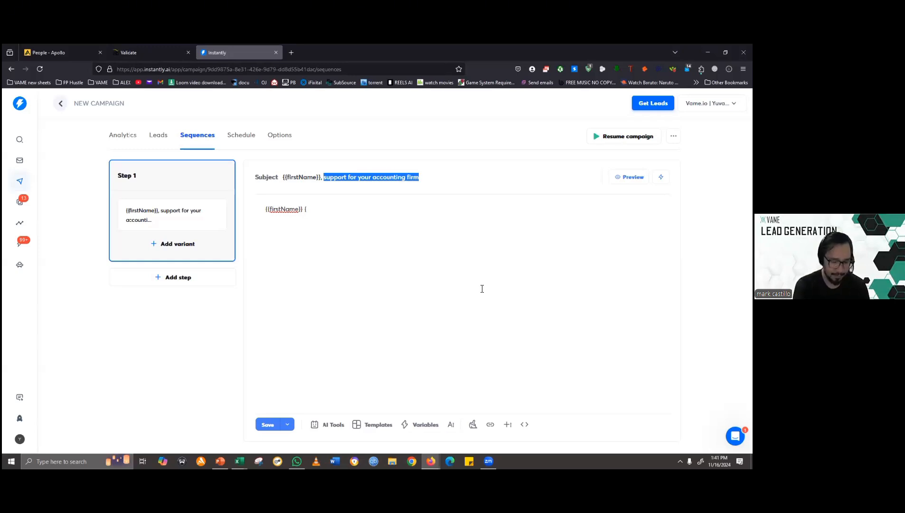
pyautogui.write('virtual ')
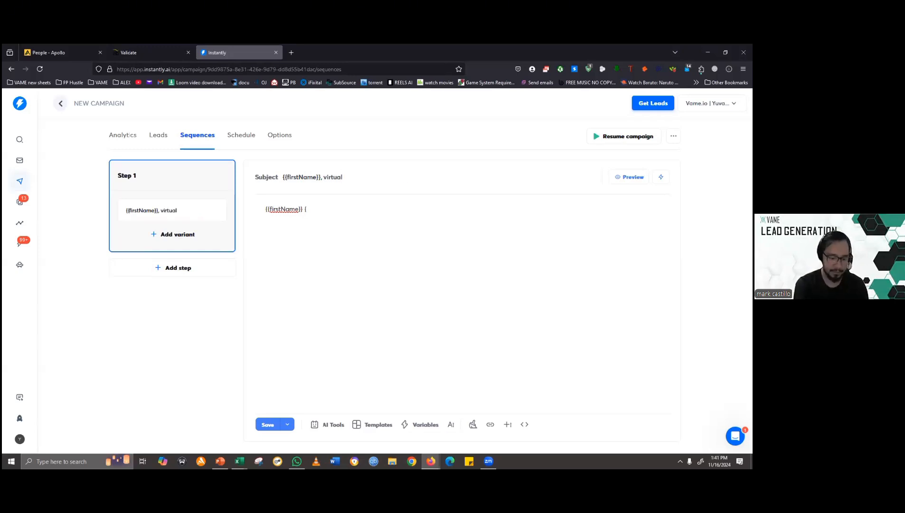
pyautogui.write('for')
pyautogui.hotkey('alt', 'Tab')
pyautogui.hotkey('alt', 'Tab')
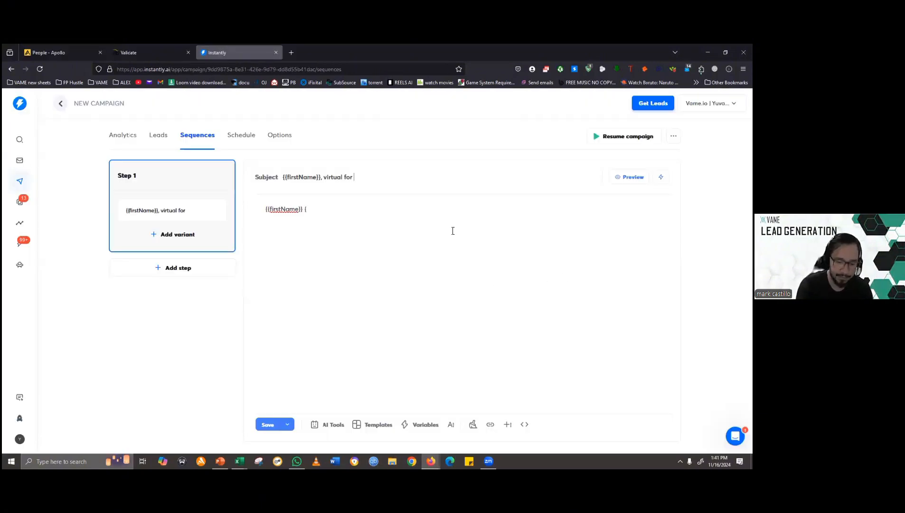
pyautogui.write('{{')
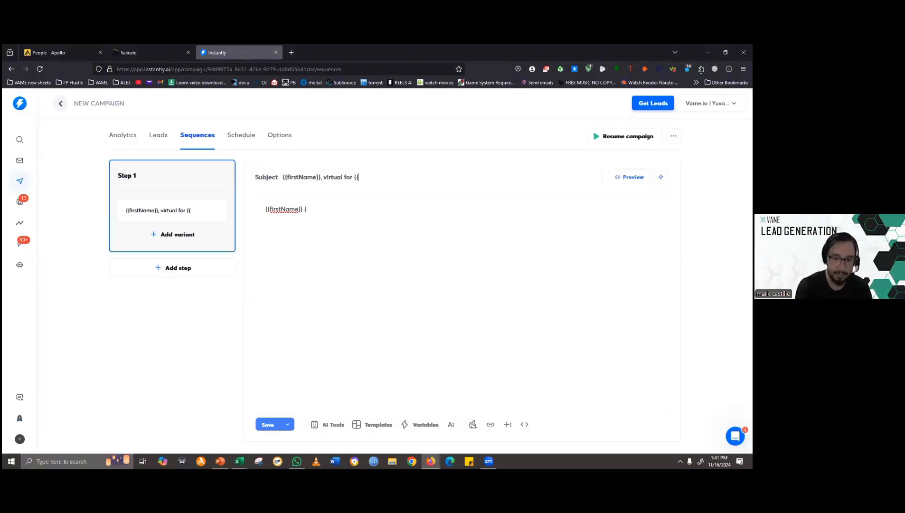
pyautogui.write('companyna')
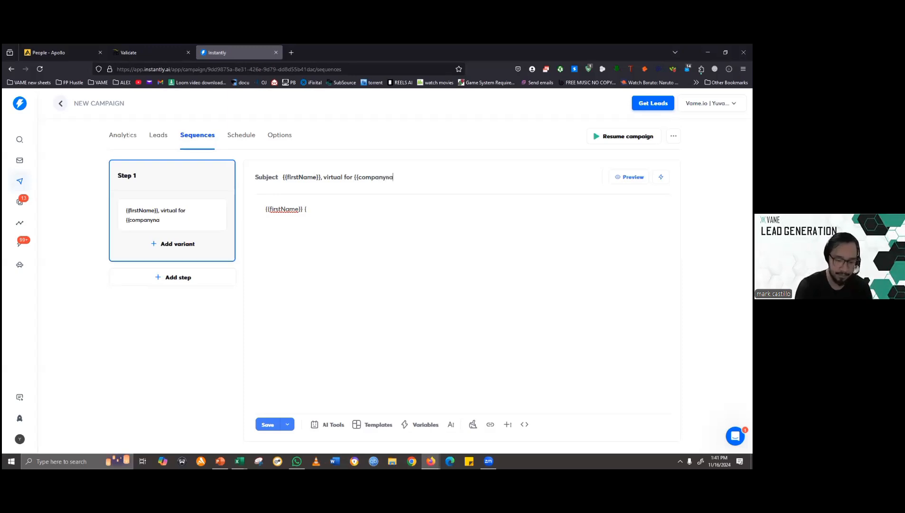
pyautogui.write('me}}')
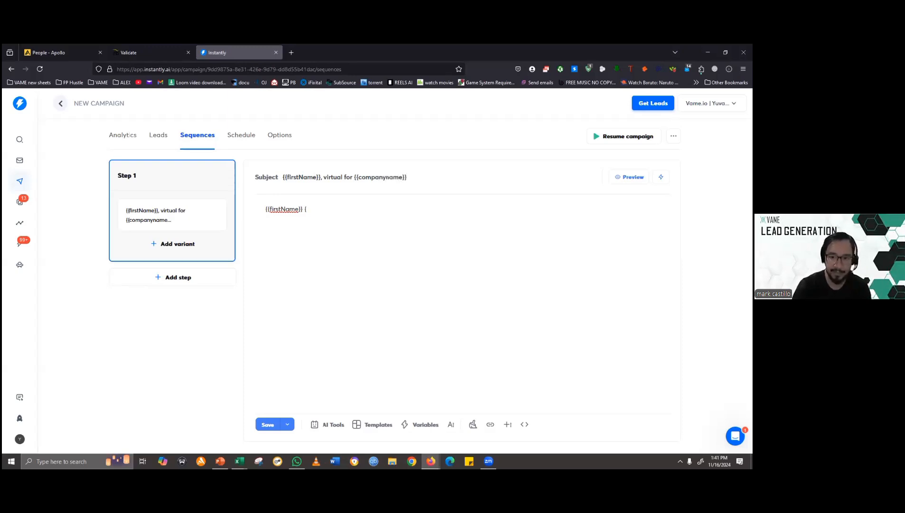
# - Clear the Step 1 email body and fill it with ChatGPT's Email 1 text, from the greeting through "Best regards,"
pyautogui.tripleClick(316, 211)
pyautogui.press('BackSpace')
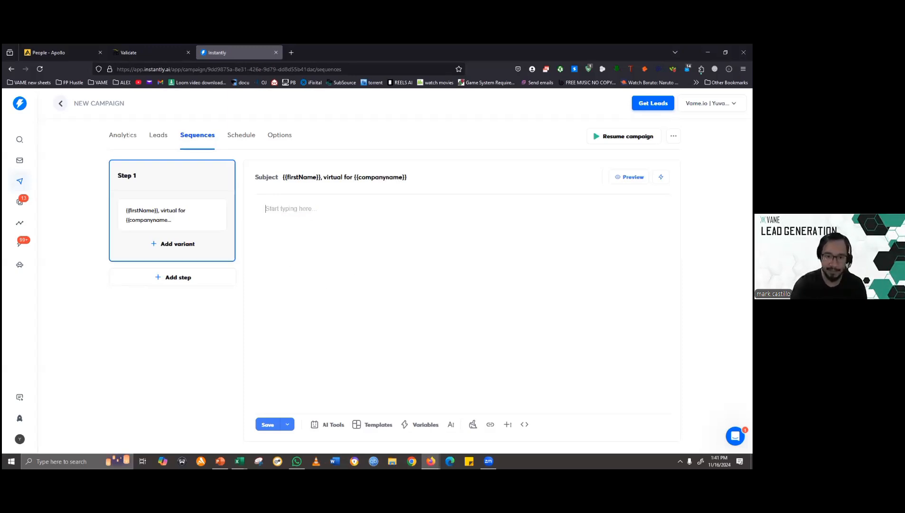
pyautogui.hotkey('alt', 'Tab')
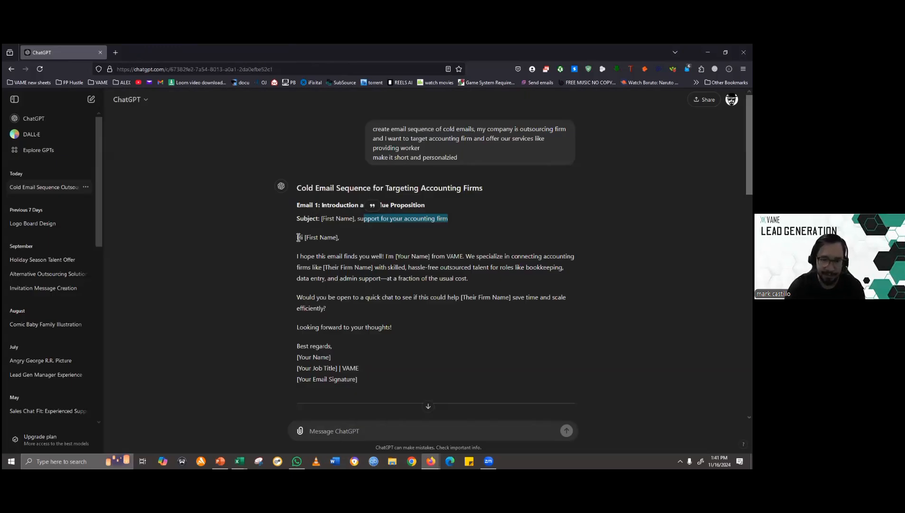
pyautogui.moveTo(296, 237); pyautogui.dragTo(347, 344)
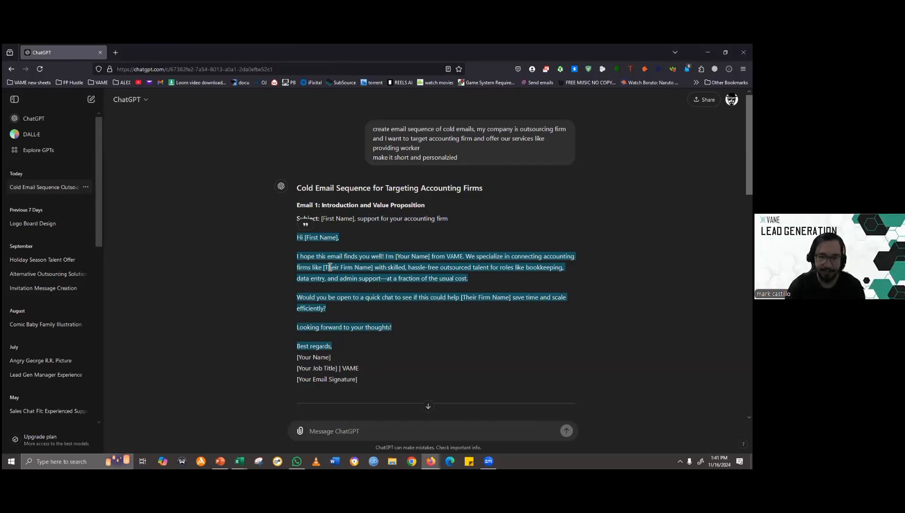
pyautogui.hotkey('ctrl', 'c')
pyautogui.hotkey('alt', 'Tab')
pyautogui.hotkey('ctrl', 'v')
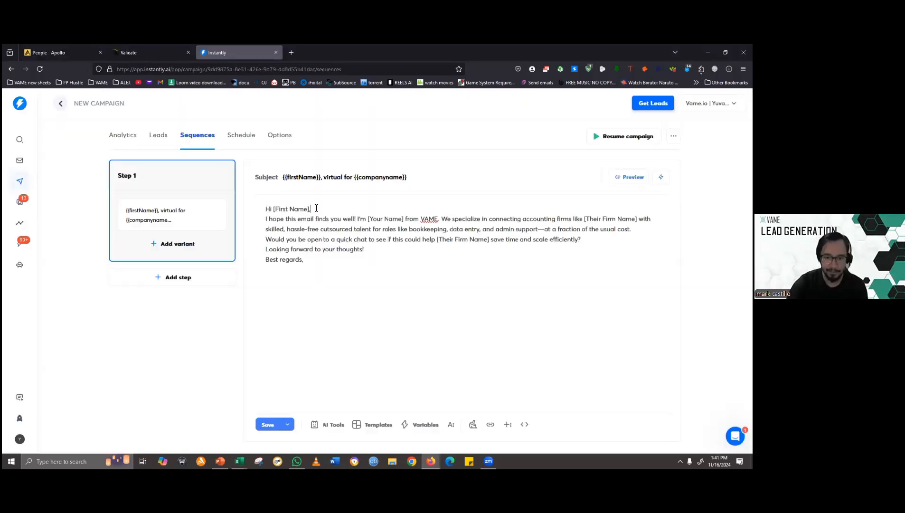
# - Add blank lines in the email body after the greeting, after the introduction ending in "VAME.", and after "usual cost."
pyautogui.press('Return')
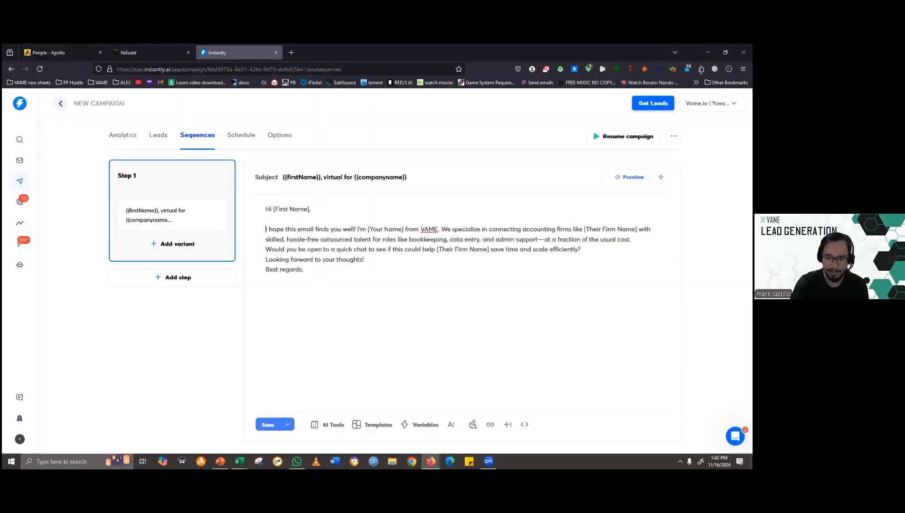
pyautogui.click(441, 229)
pyautogui.press('Return')
pyautogui.press('Return')
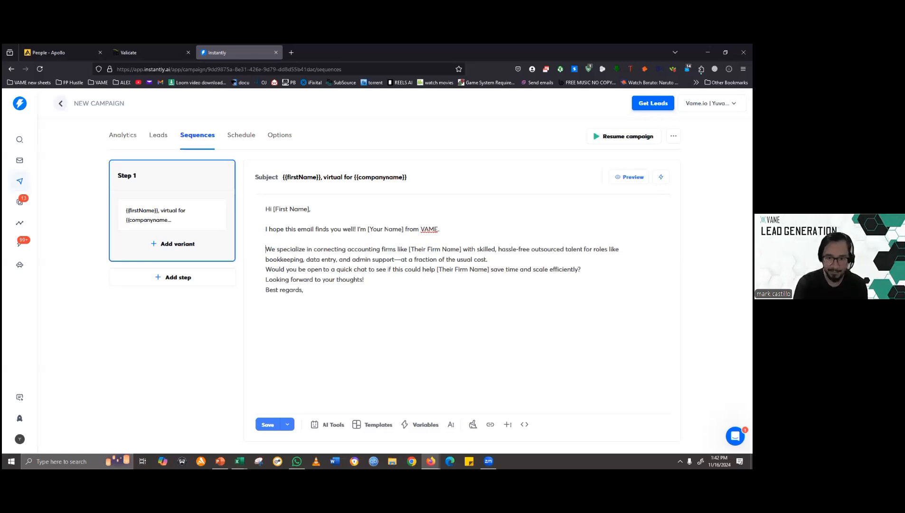
pyautogui.click(489, 260)
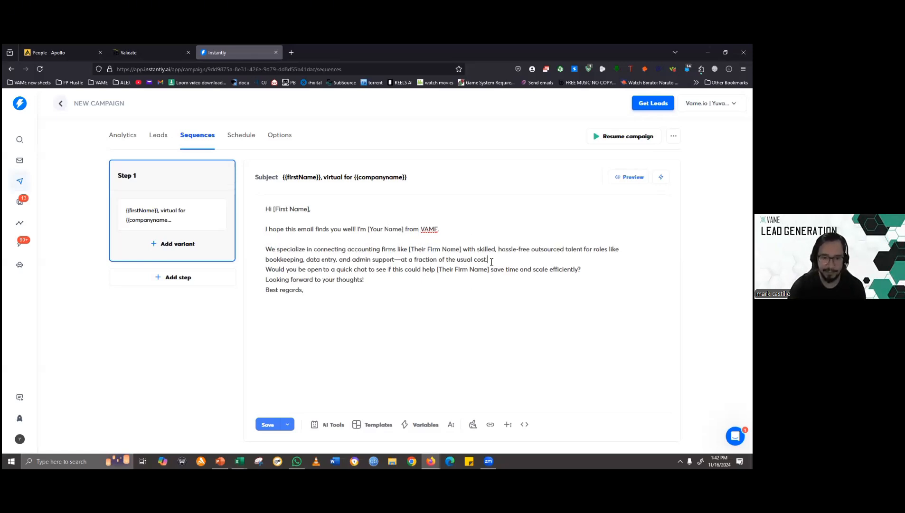
pyautogui.press('Return')
# - Replace the [First Name] placeholder in the email body's greeting with the {{firstName}} variable
pyautogui.click(310, 209)
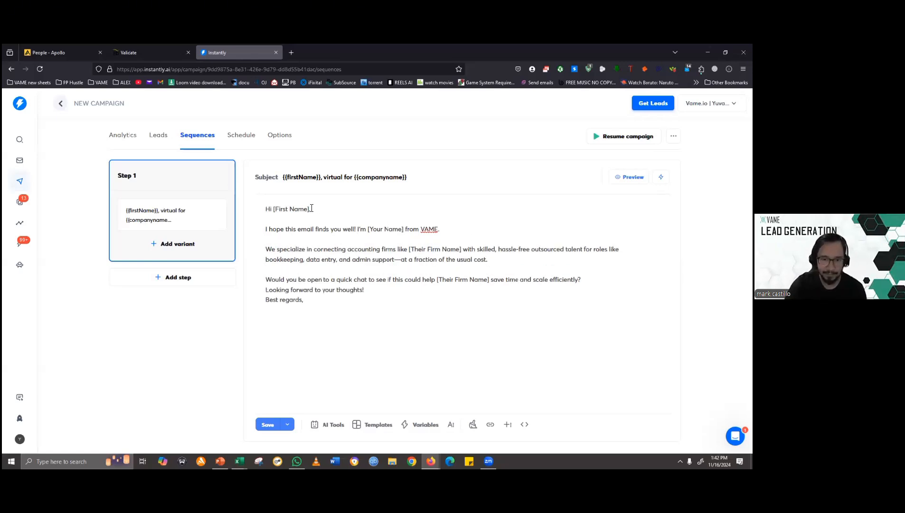
pyautogui.hotkey('ctrl', 'shift', 'Left')
pyautogui.hotkey('ctrl', 'shift', 'Left')
pyautogui.hotkey('ctrl', 'shift', 'Left')
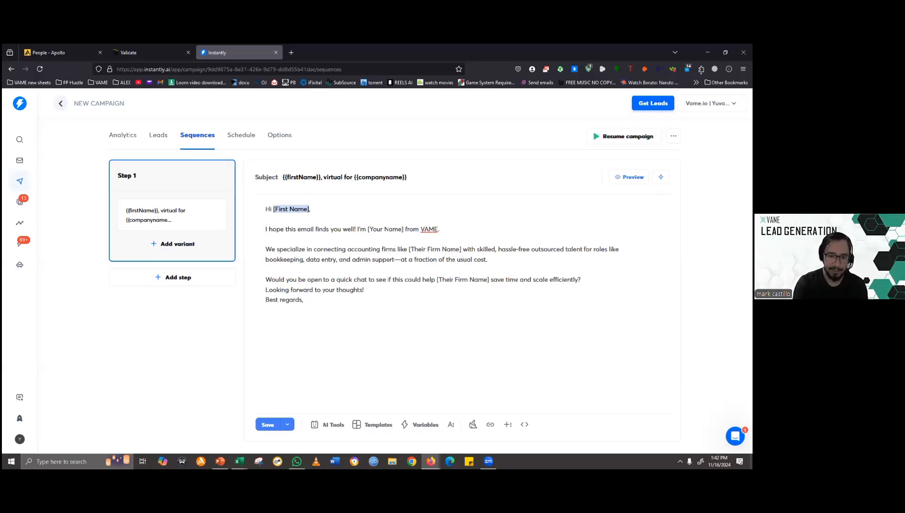
pyautogui.press('BackSpace')
pyautogui.click(418, 424)
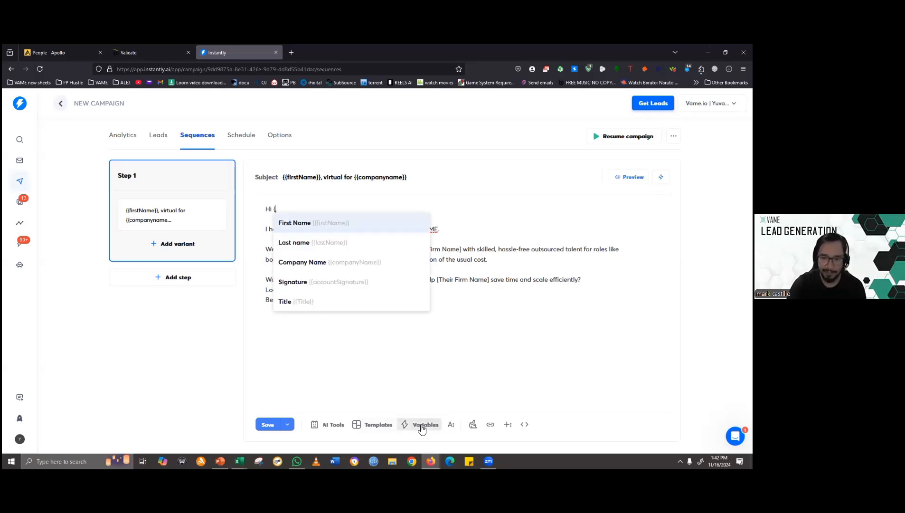
pyautogui.click(320, 223)
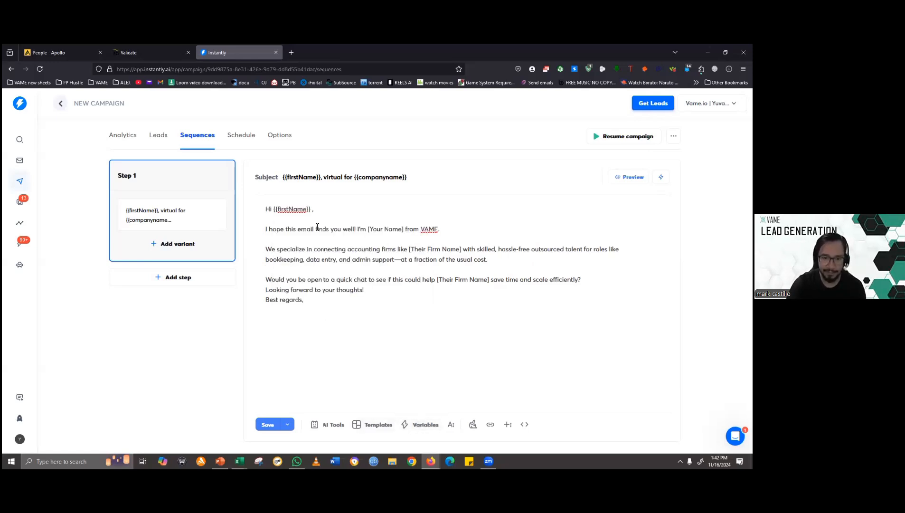
pyautogui.click(403, 229)
pyautogui.hotkey('ctrl', 'shift', 'Left')
pyautogui.hotkey('ctrl', 'shift', 'Left')
pyautogui.hotkey('ctrl', 'shift', 'Left')
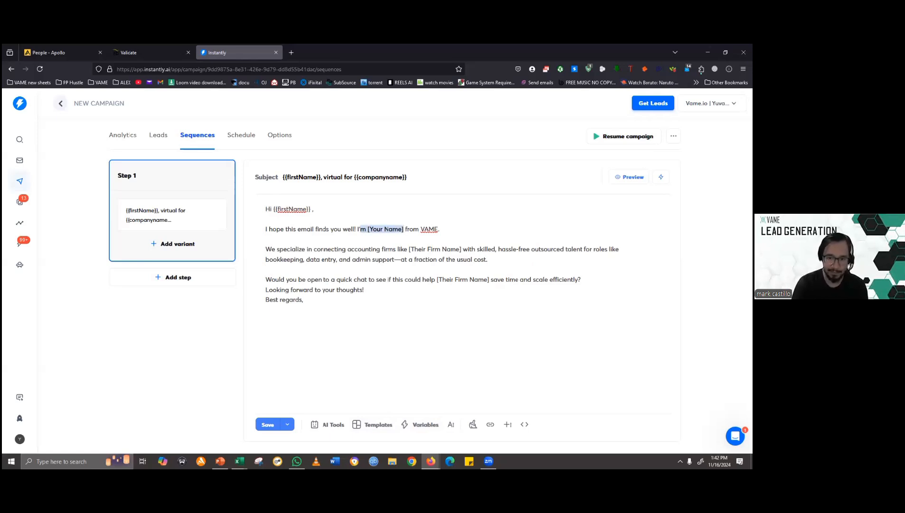
pyautogui.press('End')
pyautogui.hotkey('shift', 'Home')
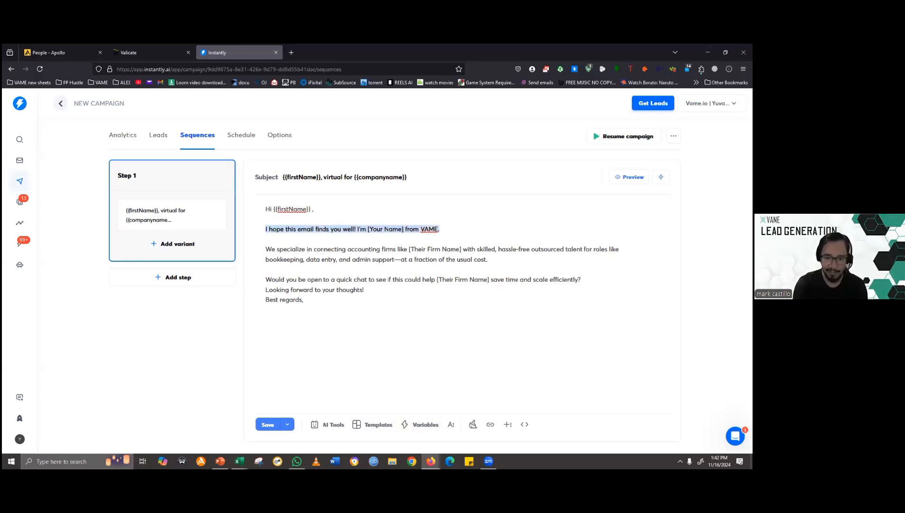
pyautogui.press('Delete')
pyautogui.press('Delete')
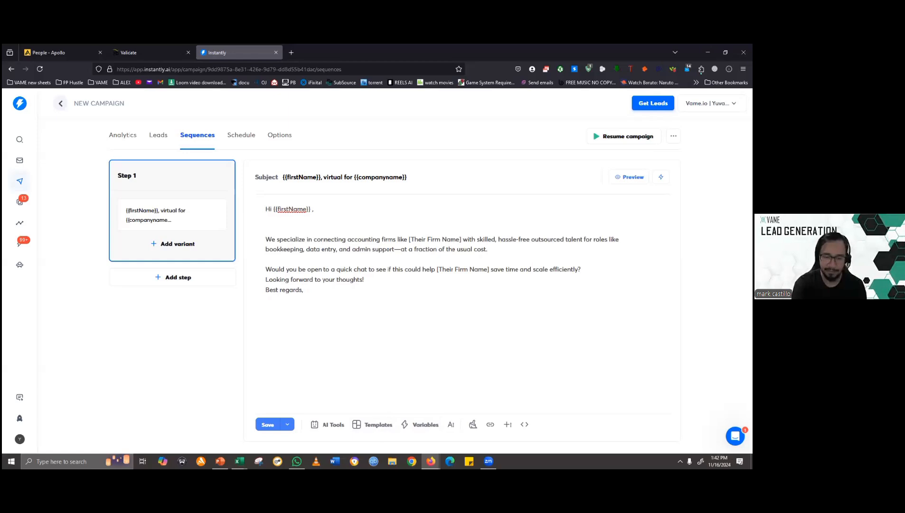
pyautogui.hotkey('ctrl', 'z')
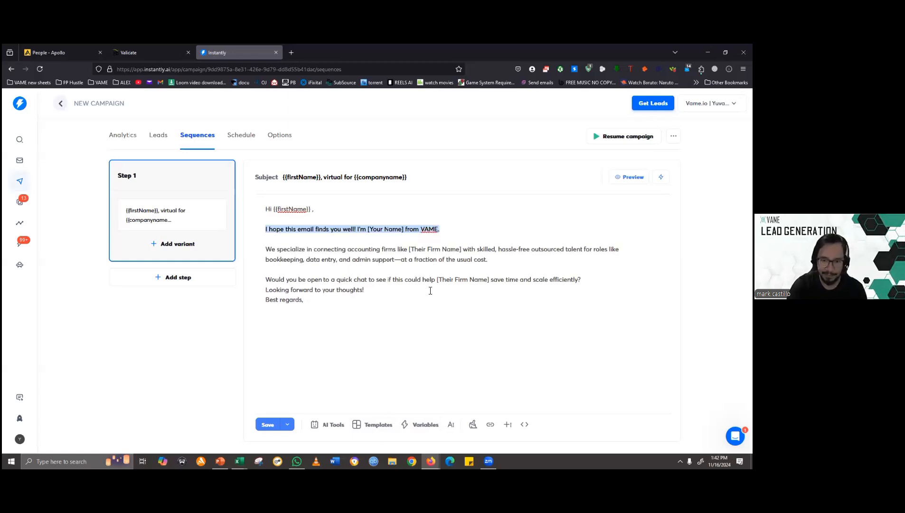
# - Replace the [Your Name] placeholder in the Step 1 email's introduction with the sender's first name
pyautogui.click(402, 230)
pyautogui.hotkey('ctrl', 'shift', 'Left')
pyautogui.hotkey('ctrl', 'shift', 'Left')
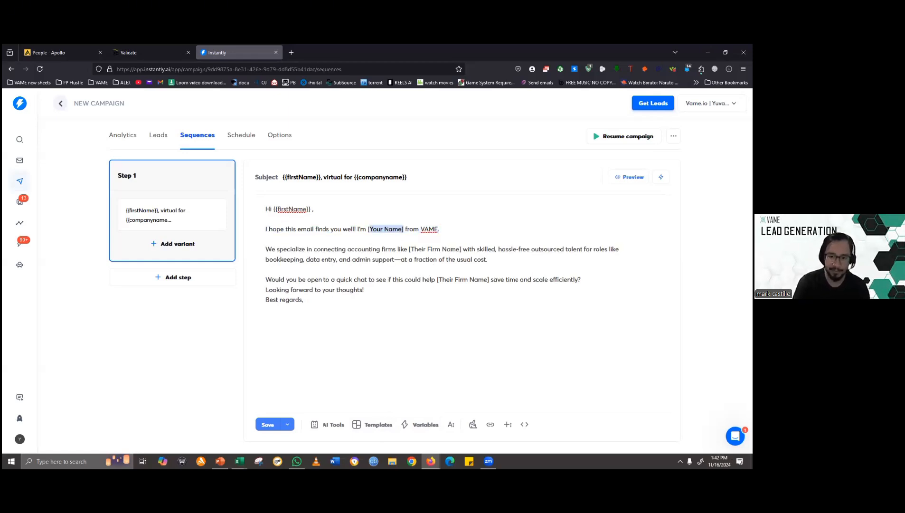
pyautogui.write('Mark')
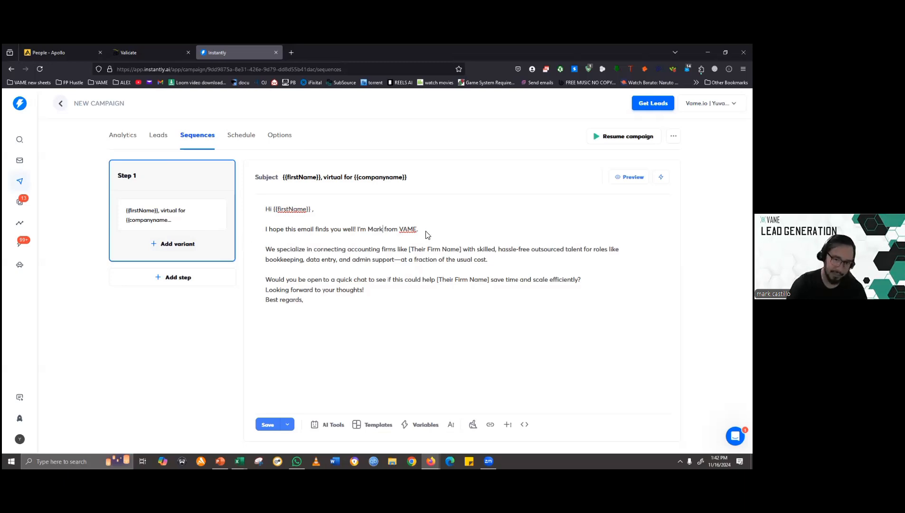
pyautogui.moveTo(420, 230); pyautogui.dragTo(260, 213)
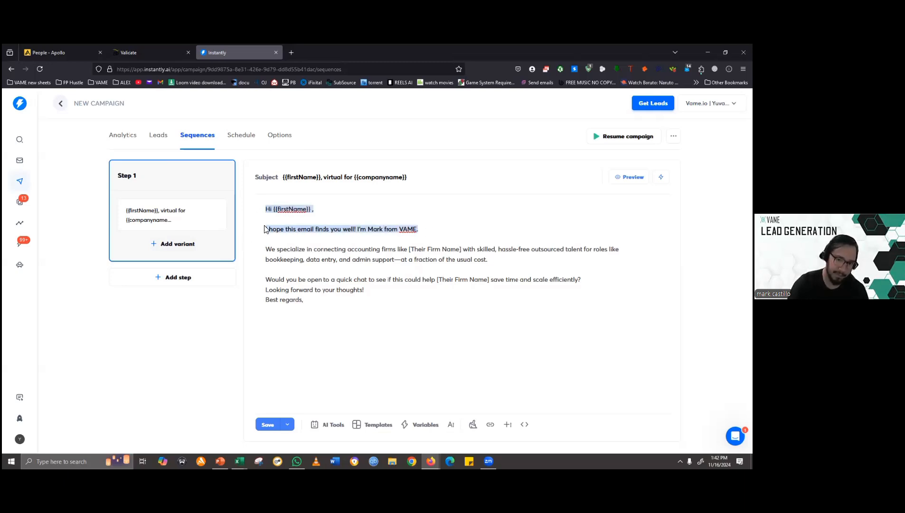
pyautogui.click(269, 243)
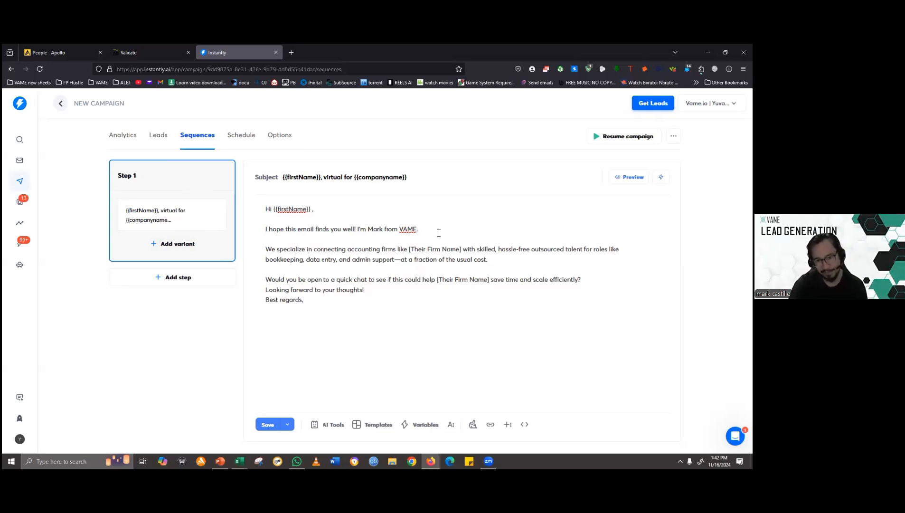
pyautogui.moveTo(438, 231); pyautogui.dragTo(259, 230)
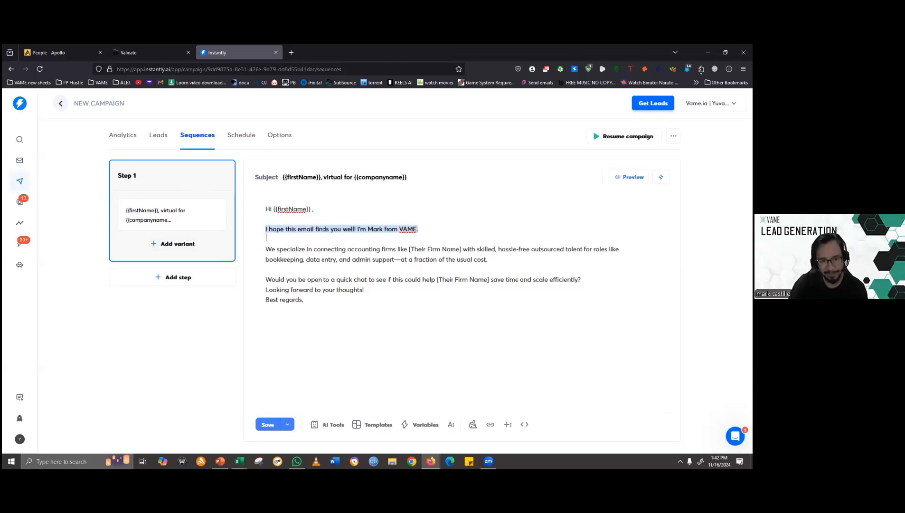
pyautogui.click(266, 238)
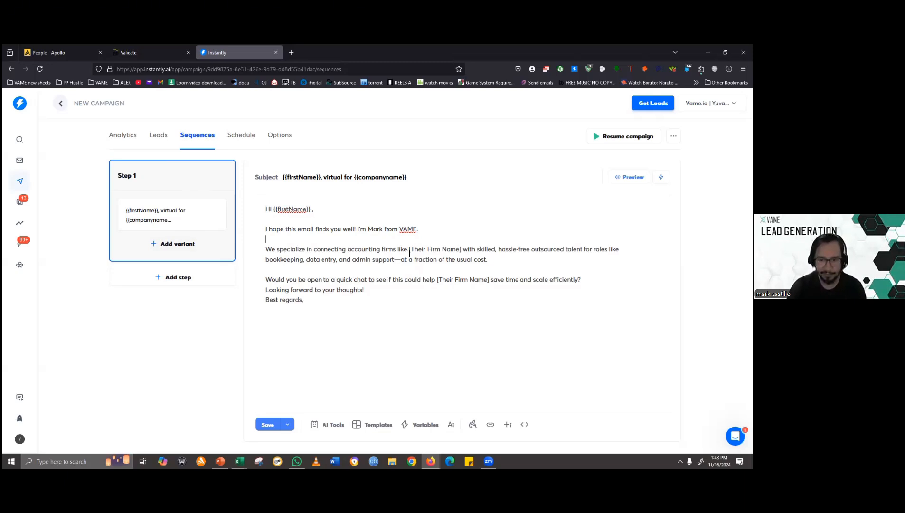
# - Replace the [Their Firm Name] placeholder in the "We specialize in connecting accounting firms like" sentence with the {{companyName}} variable
pyautogui.click(463, 250)
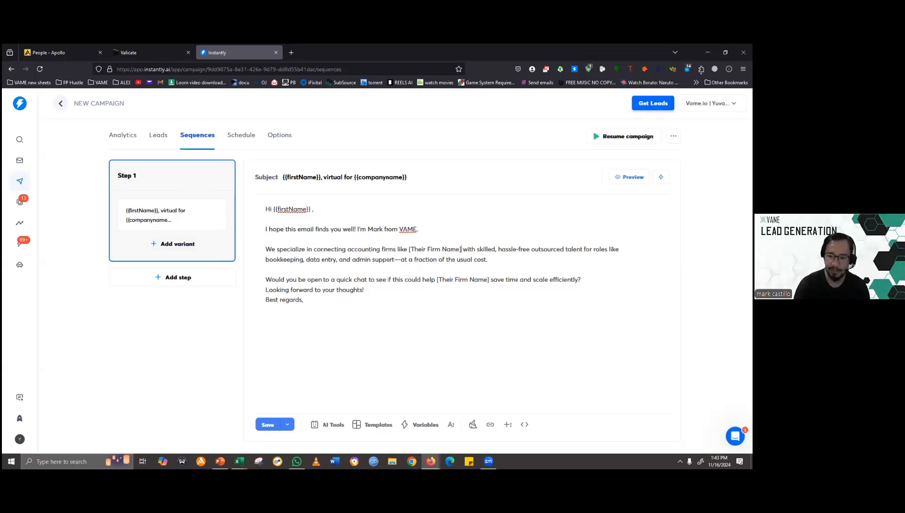
pyautogui.hotkey('ctrl', 'shift', 'Left')
pyautogui.hotkey('ctrl', 'shift', 'Left')
pyautogui.hotkey('ctrl', 'shift', 'Left')
pyautogui.hotkey('ctrl', 'shift', 'Left')
pyautogui.press('BackSpace')
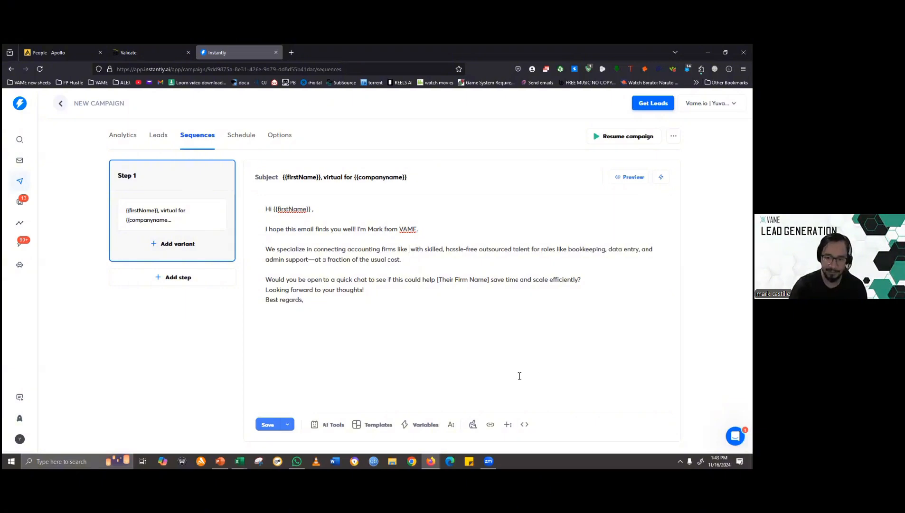
pyautogui.click(414, 428)
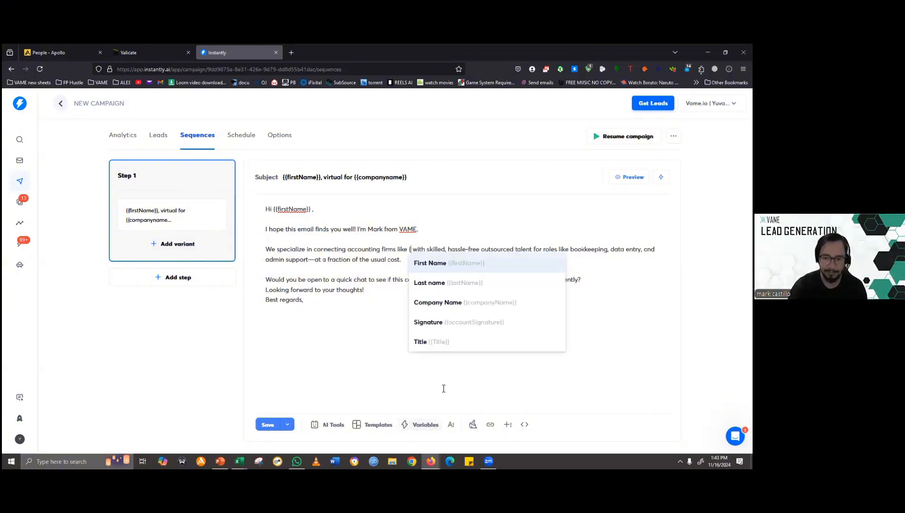
pyautogui.click(454, 306)
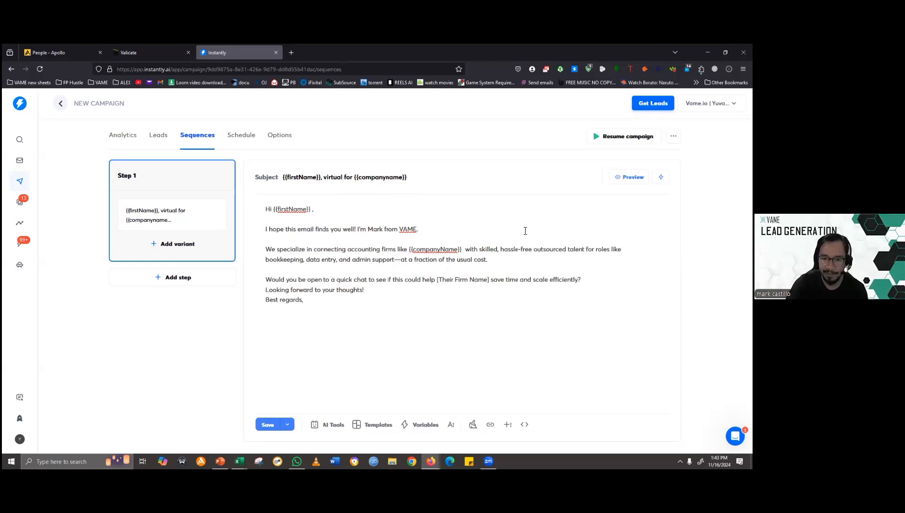
# - Preview the Step 1 email and check how the company name variable is filled in within the "We specialize" sentence
pyautogui.click(628, 177)
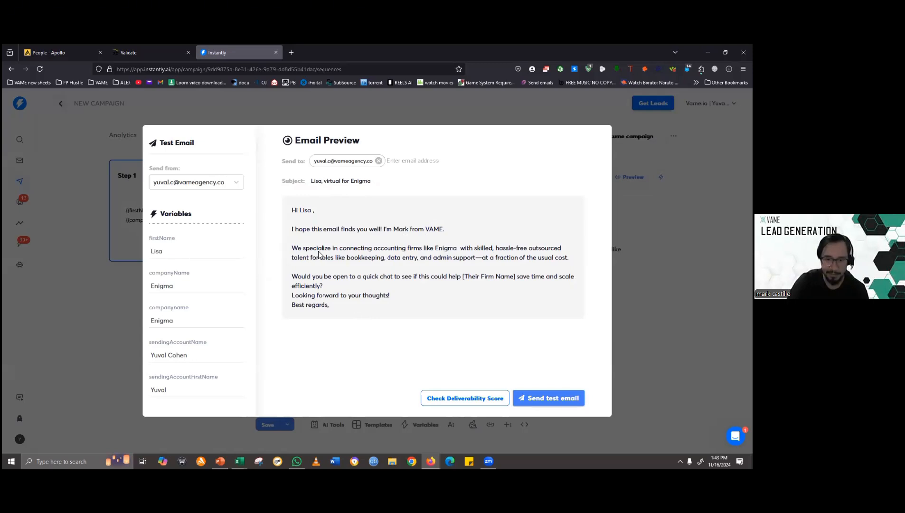
pyautogui.moveTo(344, 250); pyautogui.dragTo(451, 250)
pyautogui.doubleClick(450, 249)
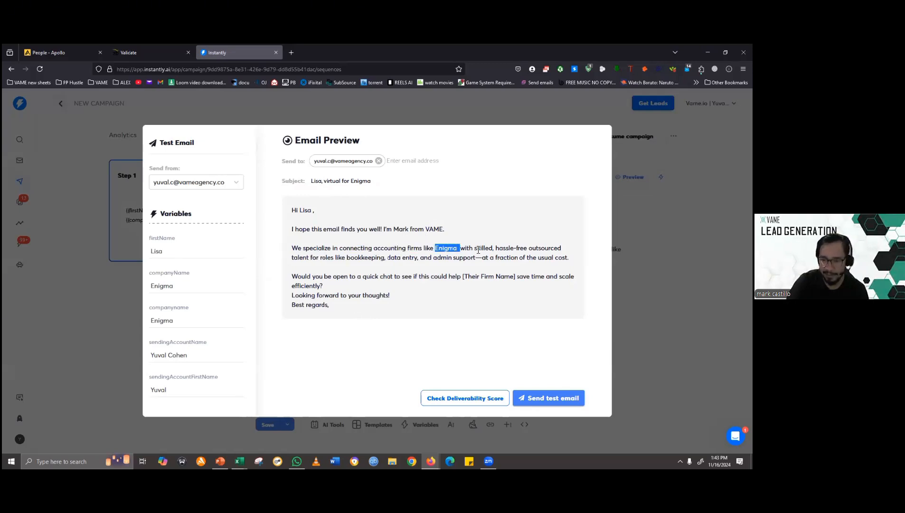
pyautogui.click(562, 108)
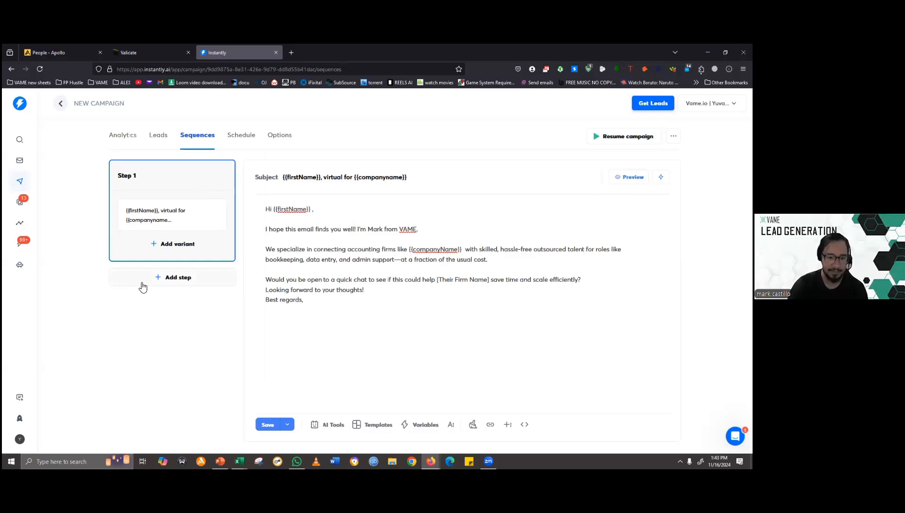
# - Add a second step to the sequence, set the delay after Step 1 to 3 days, and open Step 2 for editing
pyautogui.click(168, 277)
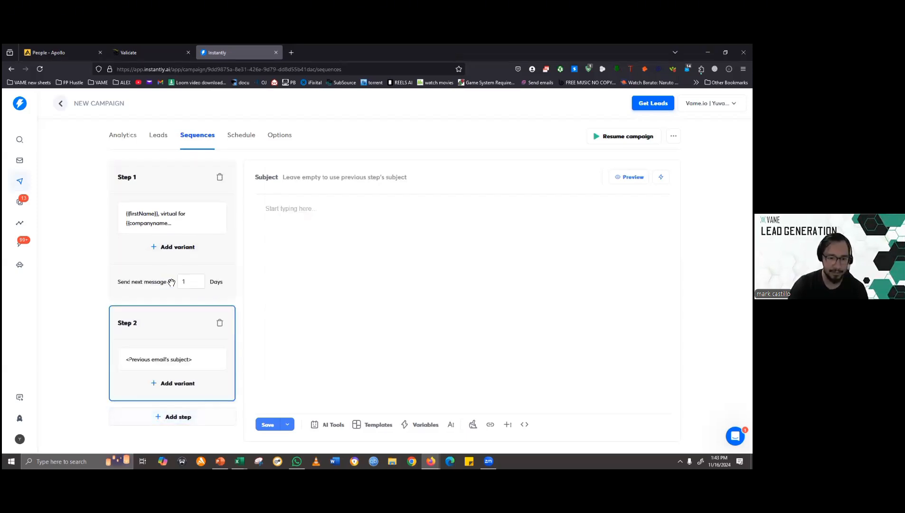
pyautogui.doubleClick(184, 282)
pyautogui.write('3')
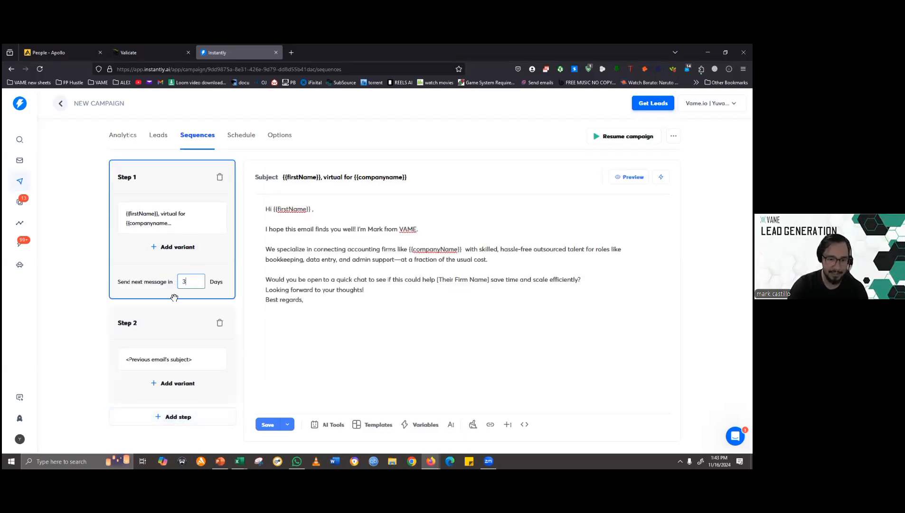
pyautogui.click(270, 313)
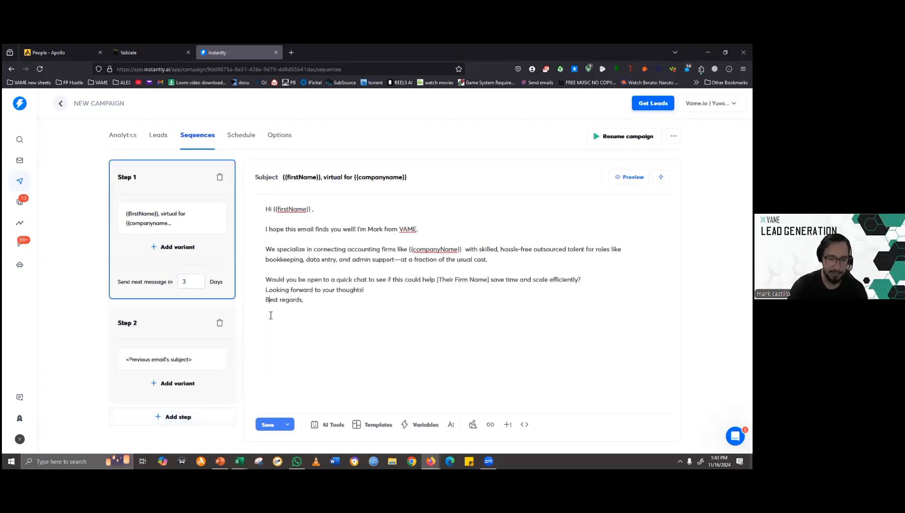
pyautogui.click(173, 368)
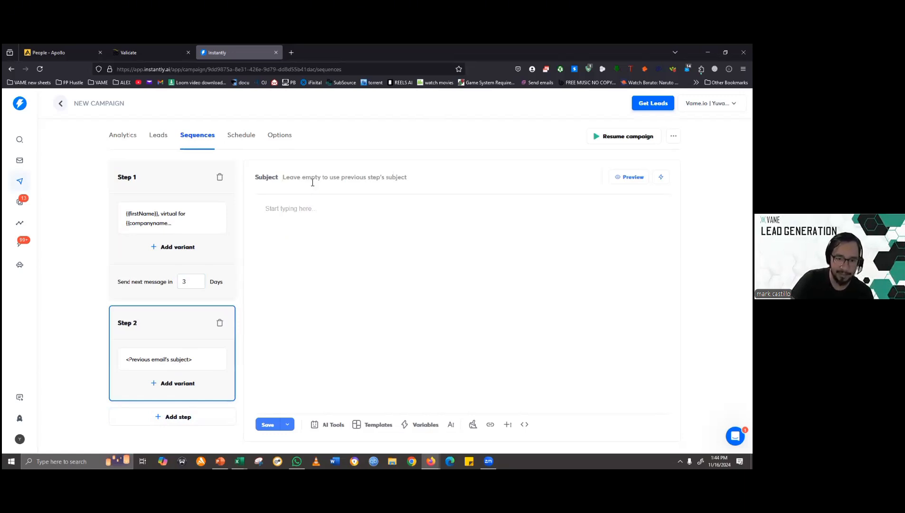
pyautogui.click(349, 180)
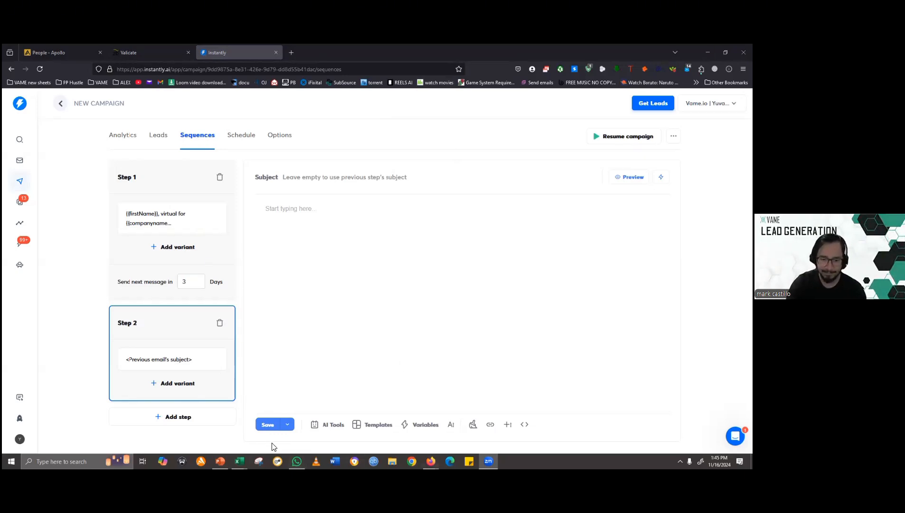
pyautogui.moveTo(296, 460)
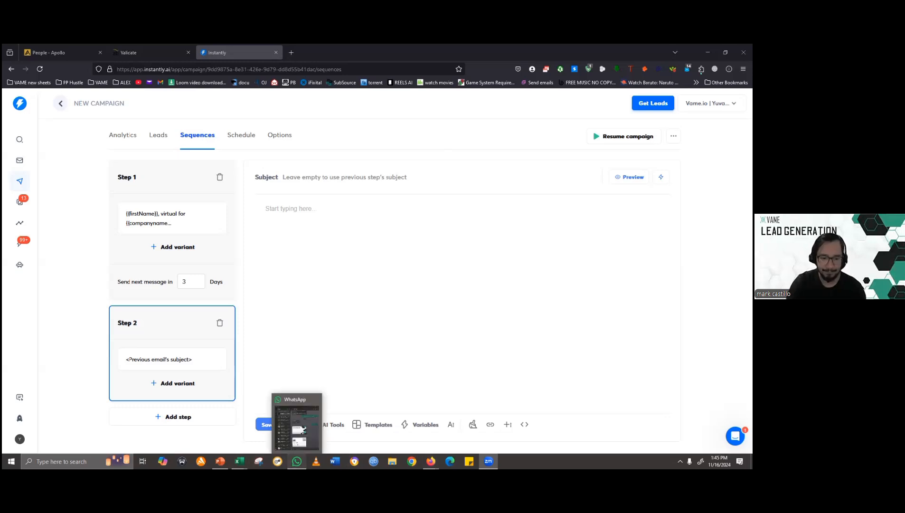
pyautogui.click(296, 425)
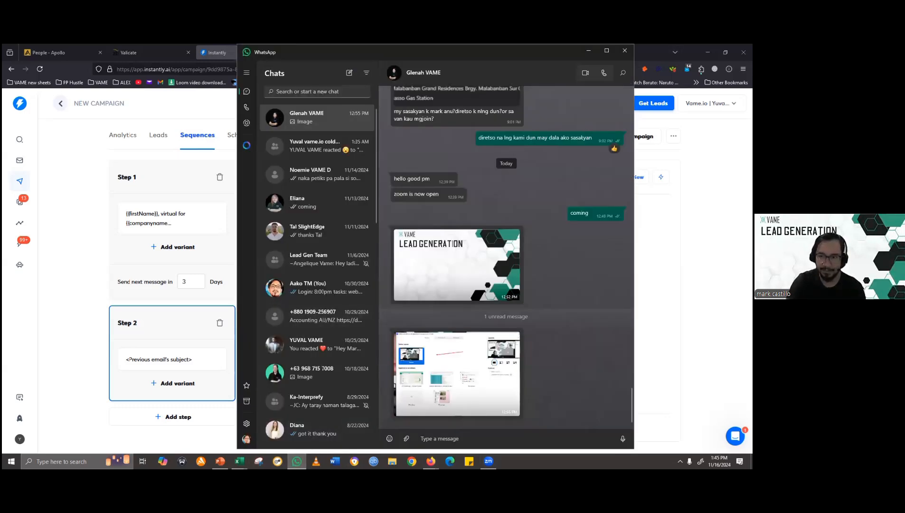
pyautogui.click(625, 50)
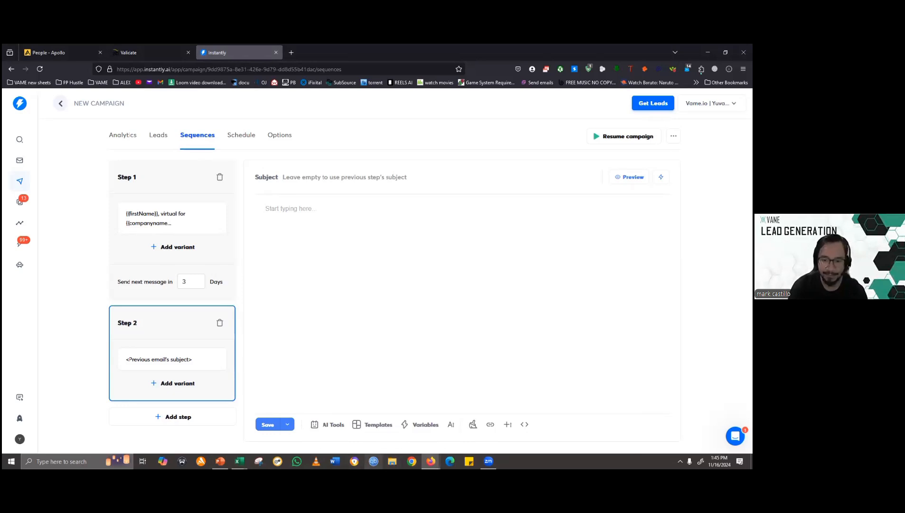
# - Copy ChatGPT's Email 2 text from the greeting through "Best," into the Step 2 email body in Instantly and add a blank line after the greeting
pyautogui.moveTo(431, 460)
pyautogui.click(445, 430)
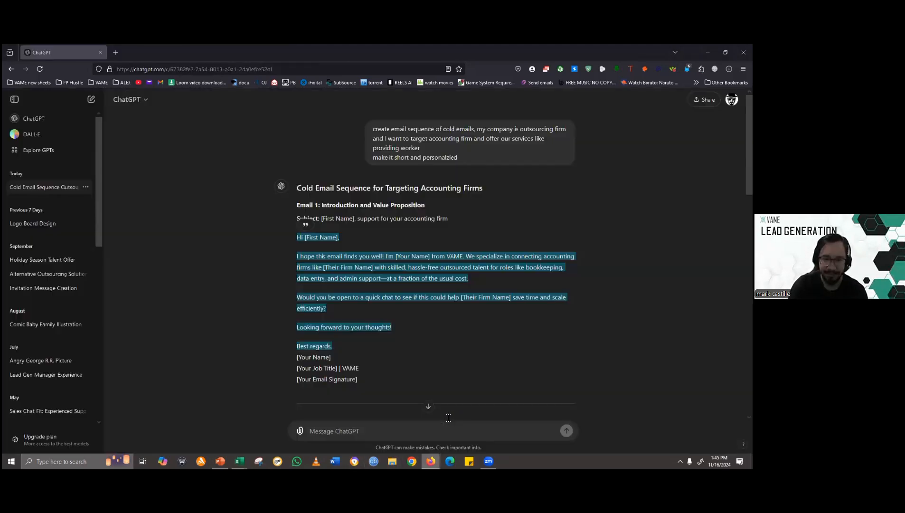
pyautogui.click(220, 257)
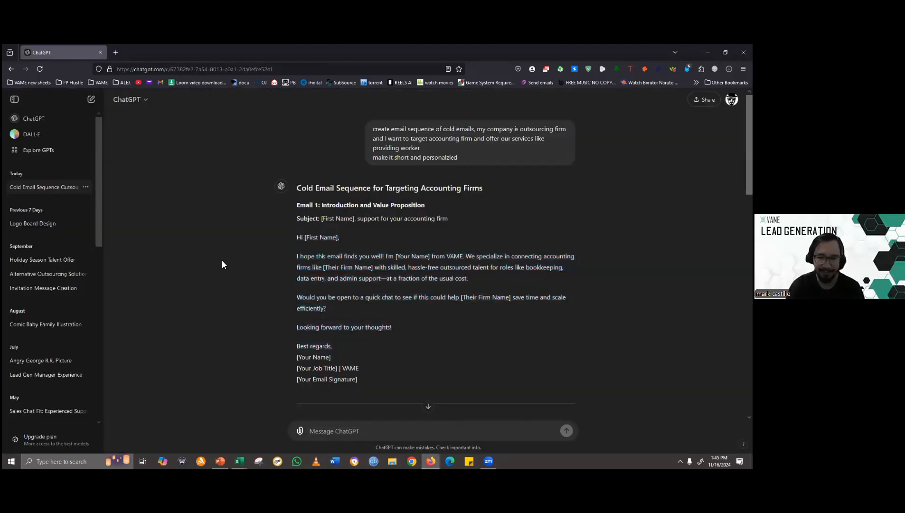
pyautogui.scroll(-3, 222, 261)
pyautogui.scroll(-1, 223, 266)
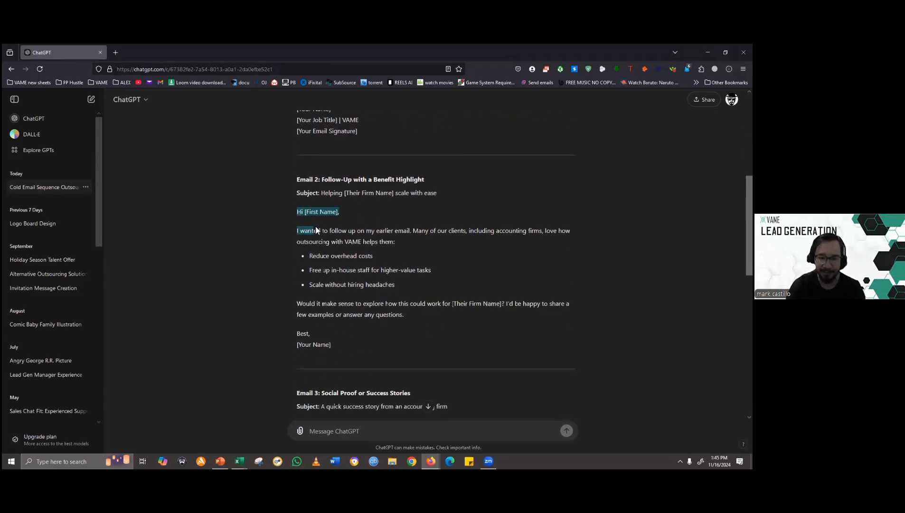
pyautogui.moveTo(315, 229); pyautogui.dragTo(391, 327)
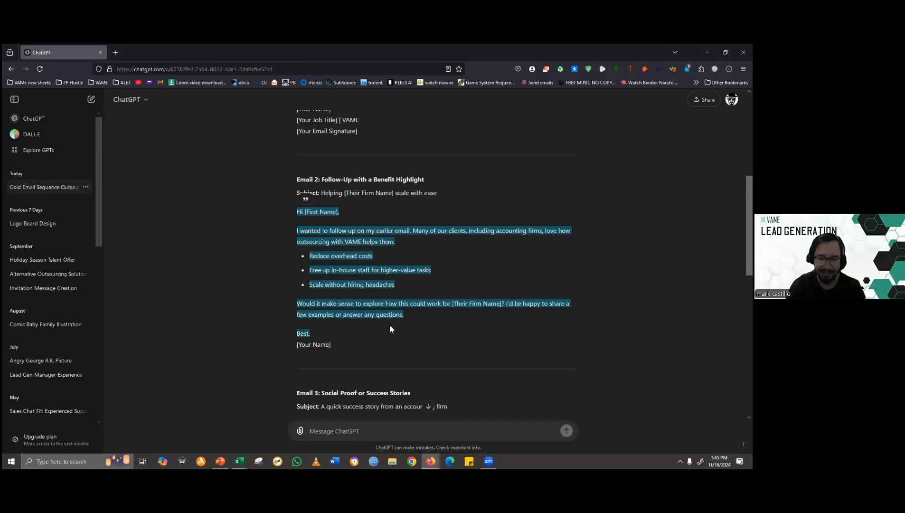
pyautogui.hotkey('ctrl', 'c')
pyautogui.hotkey('alt', 'Tab')
pyautogui.click(313, 223)
pyautogui.hotkey('ctrl', 'v')
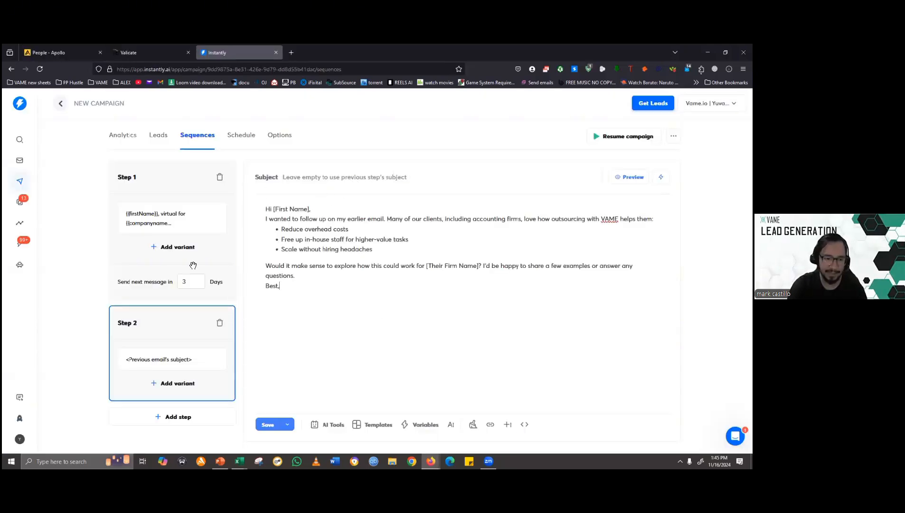
pyautogui.click(337, 210)
pyautogui.press('Return')
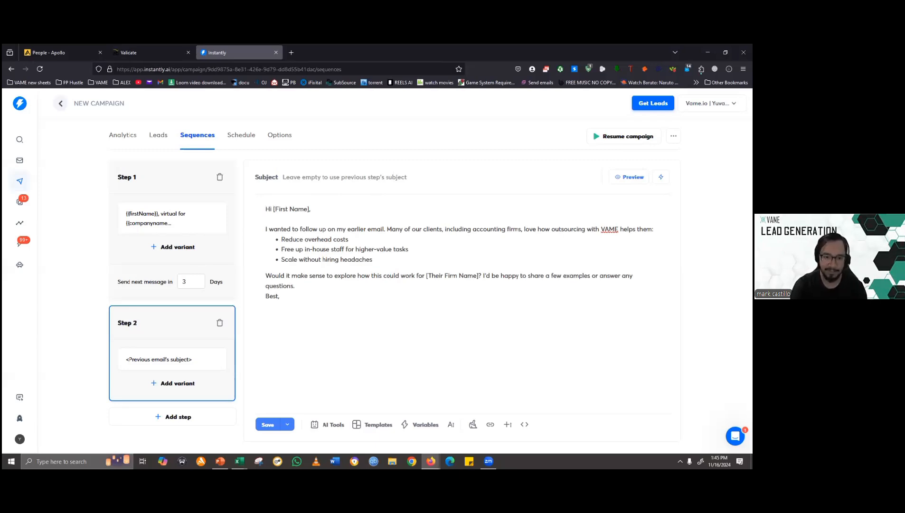
# - Replace [First Name] in the Step 2 greeting with the {{firstName}} variable, without a space before the comma, and preview the email
pyautogui.moveTo(273, 210); pyautogui.dragTo(311, 209)
pyautogui.press('BackSpace')
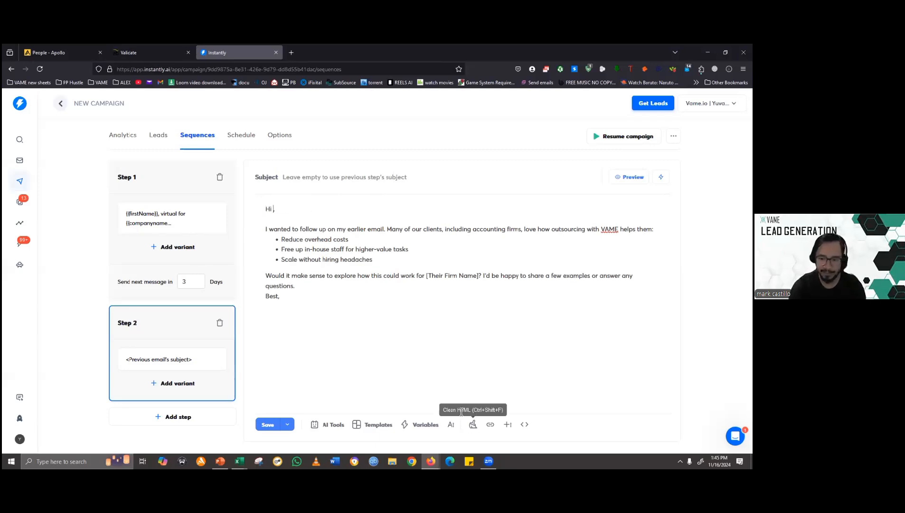
pyautogui.click(423, 424)
pyautogui.click(313, 229)
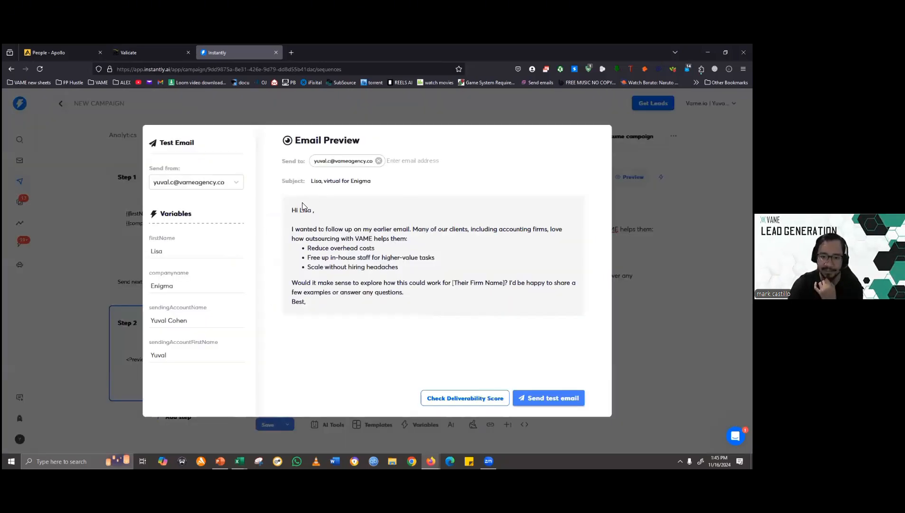
pyautogui.press('Escape')
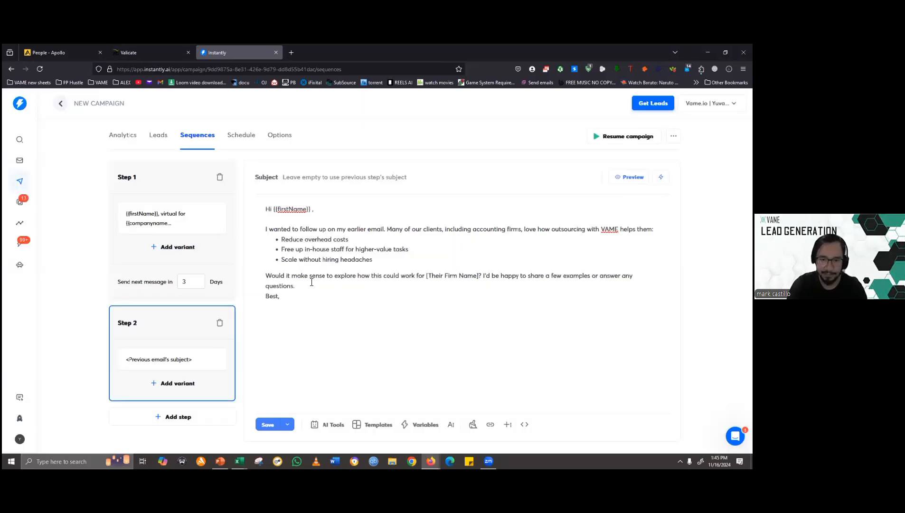
pyautogui.press('BackSpace')
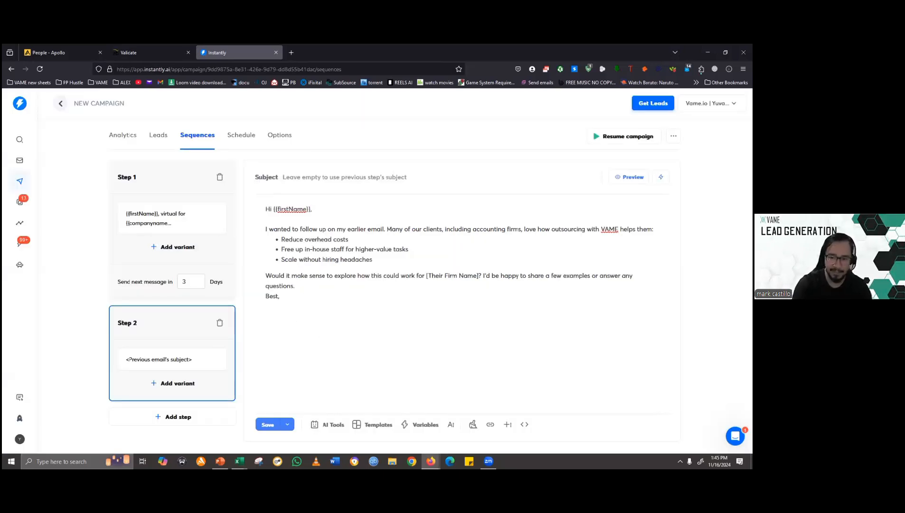
pyautogui.click(630, 176)
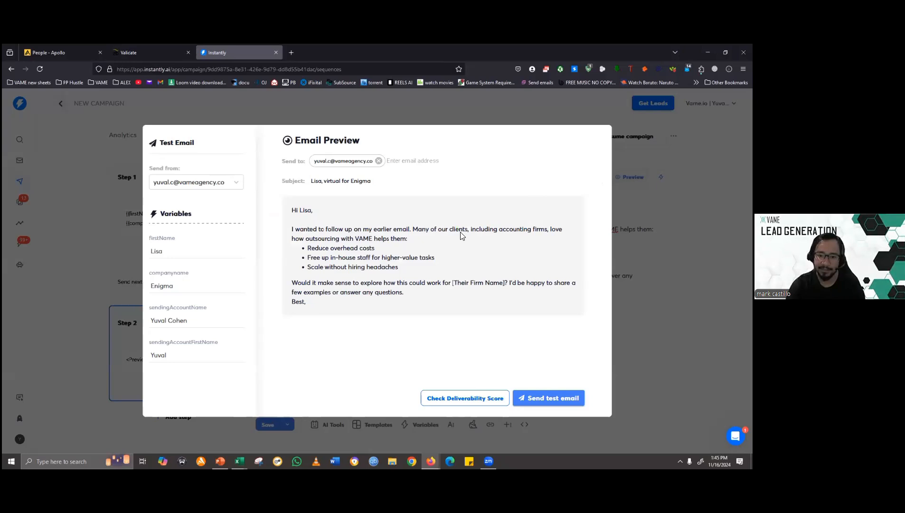
# - Review the Step 2 email's body text in the preview, and add a third step to the sequence
pyautogui.moveTo(292, 229); pyautogui.dragTo(337, 319)
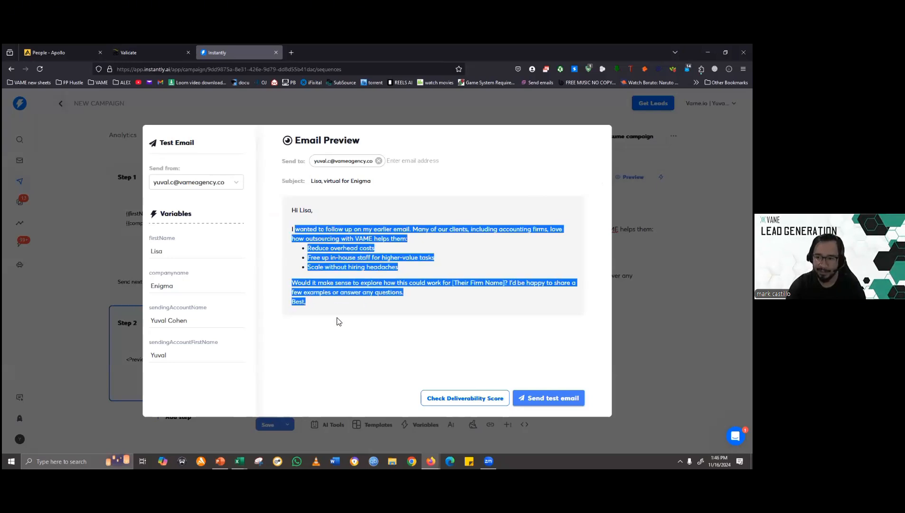
pyautogui.press('Escape')
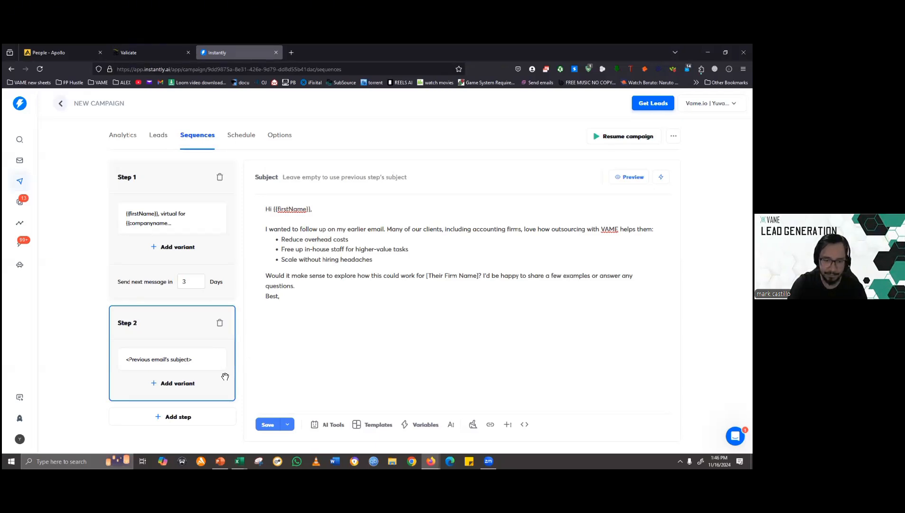
pyautogui.click(176, 418)
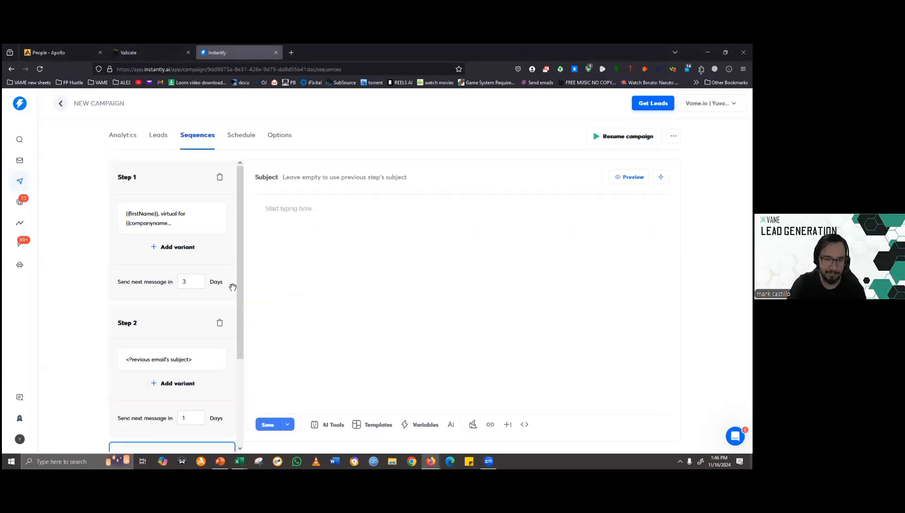
# - Copy ChatGPT's Email 3 text from the greeting through "Looking forward to connecting!" into the Step 3 email body in Instantly
pyautogui.press('alt')
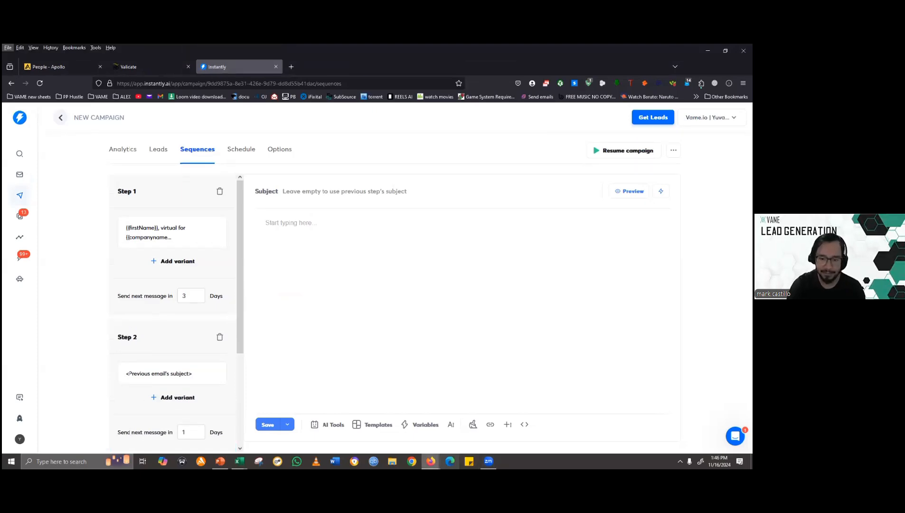
pyautogui.click(430, 461)
pyautogui.click(474, 429)
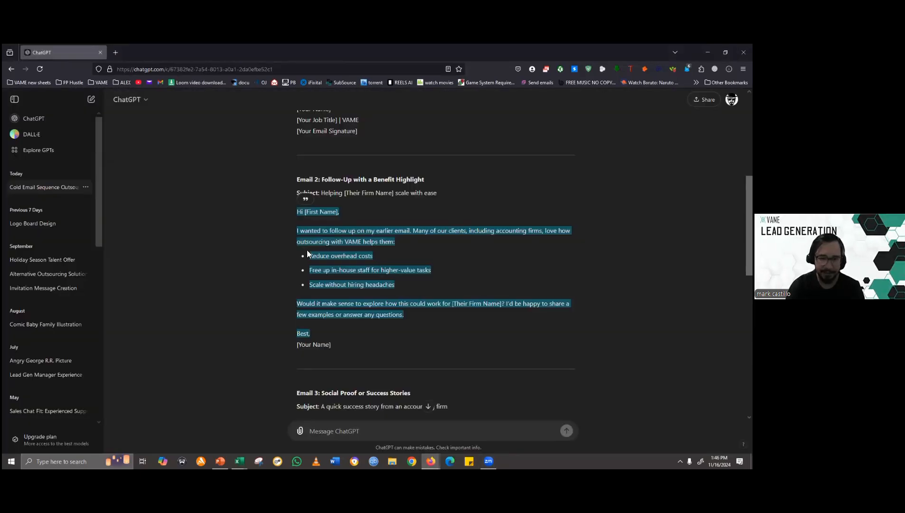
pyautogui.scroll(3, 266, 218)
pyautogui.scroll(-4, 269, 259)
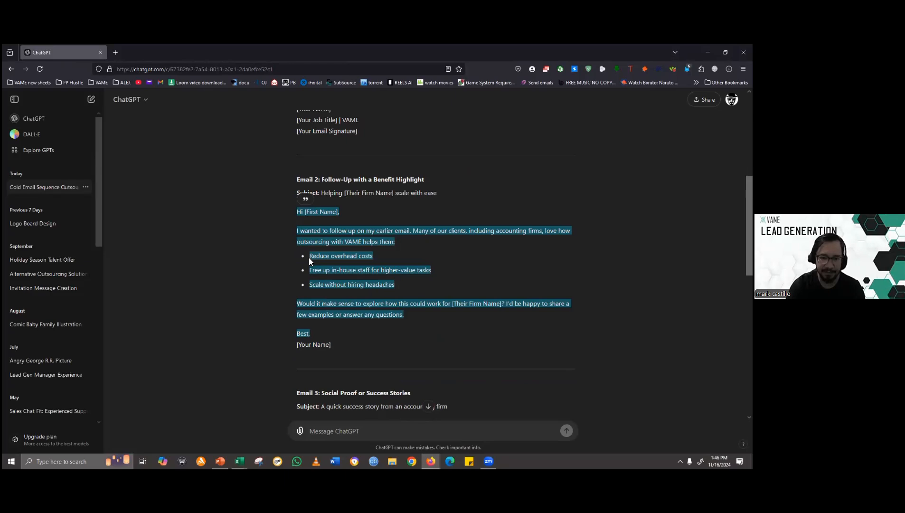
pyautogui.scroll(-3, 269, 260)
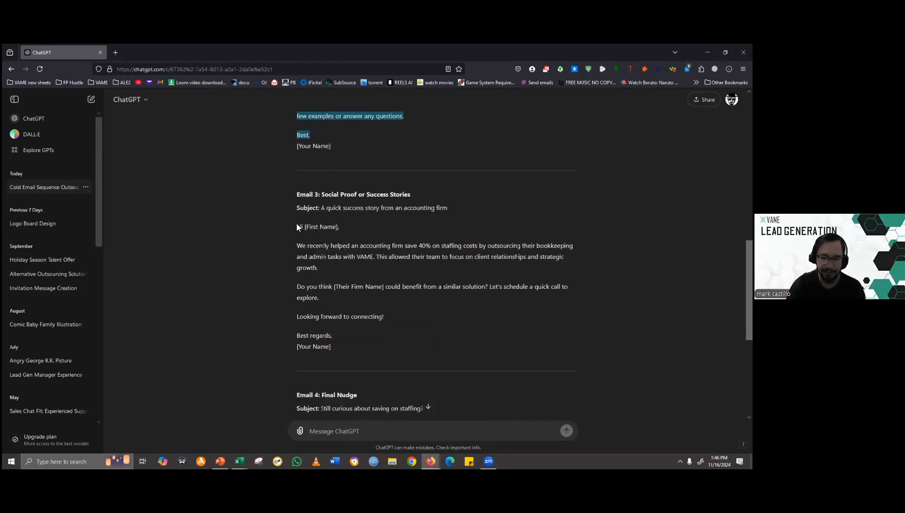
pyautogui.scroll(-2, 298, 223)
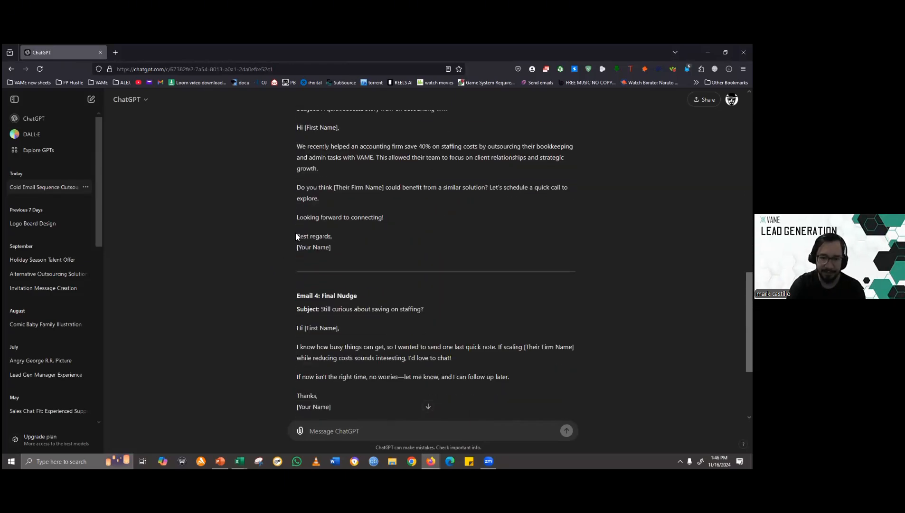
pyautogui.scroll(12, 294, 247)
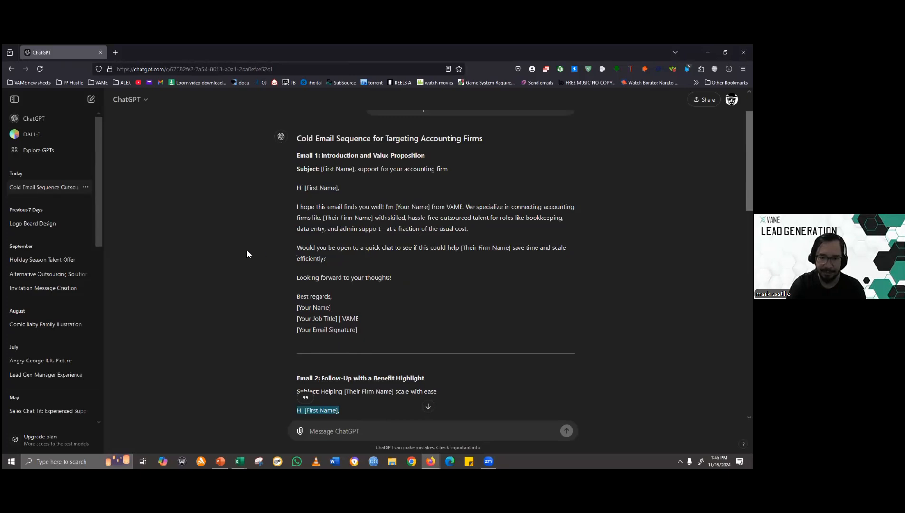
pyautogui.scroll(-8, 310, 254)
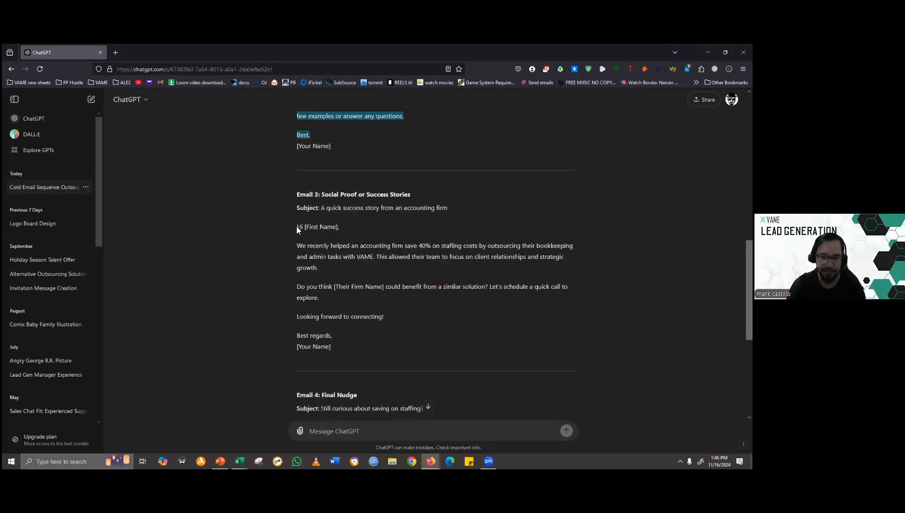
pyautogui.moveTo(296, 226); pyautogui.dragTo(311, 306)
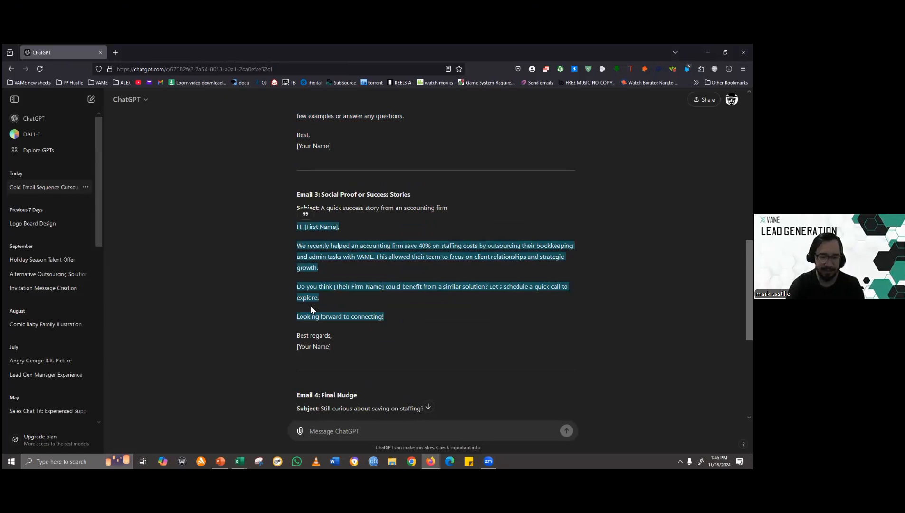
pyautogui.hotkey('ctrl', 'c')
pyautogui.hotkey('alt', 'Tab')
pyautogui.hotkey('ctrl', 'v')
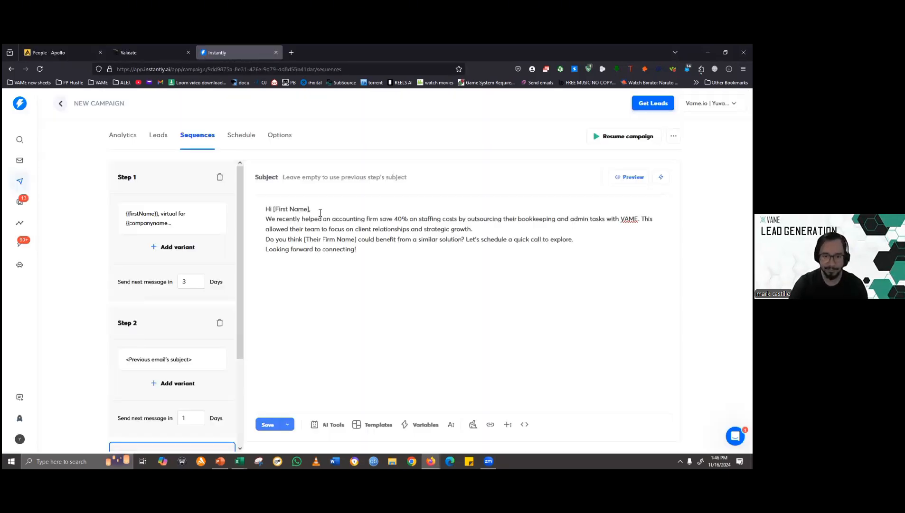
# - Add a blank line after the Step 3 greeting and another before the "Do you think" sentence
pyautogui.click(320, 212)
pyautogui.press('Return')
pyautogui.click(480, 239)
pyautogui.press('Return')
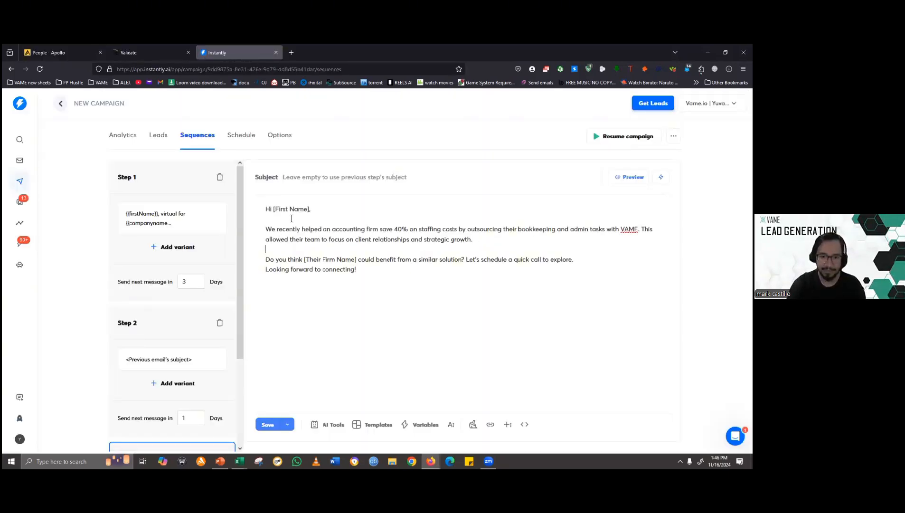
# - Replace the [First Name] placeholder in the Step 3 greeting with the {{firstName}} variable
pyautogui.moveTo(275, 209); pyautogui.dragTo(309, 209)
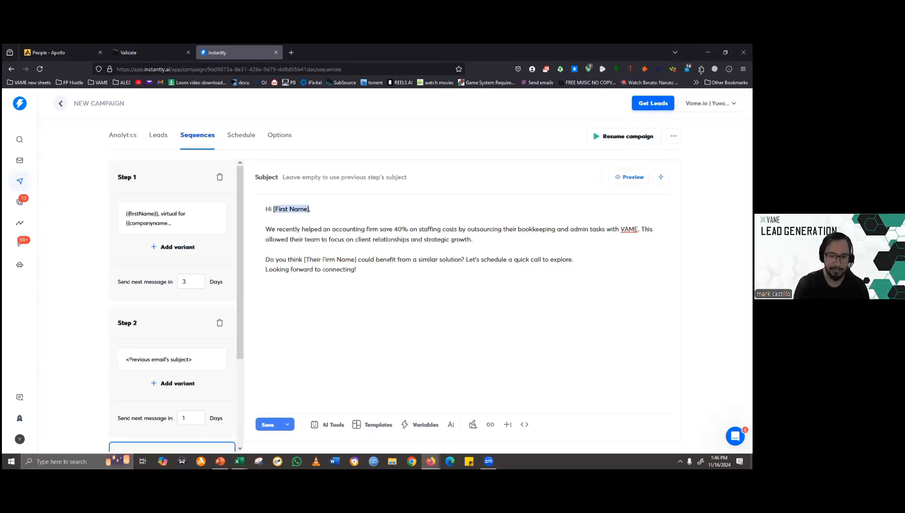
pyautogui.press('BackSpace')
pyautogui.click(425, 424)
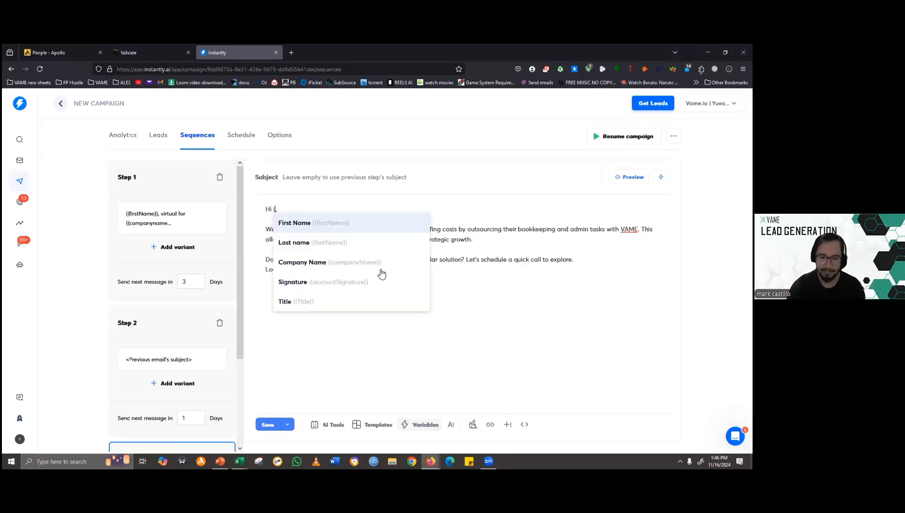
pyautogui.click(319, 224)
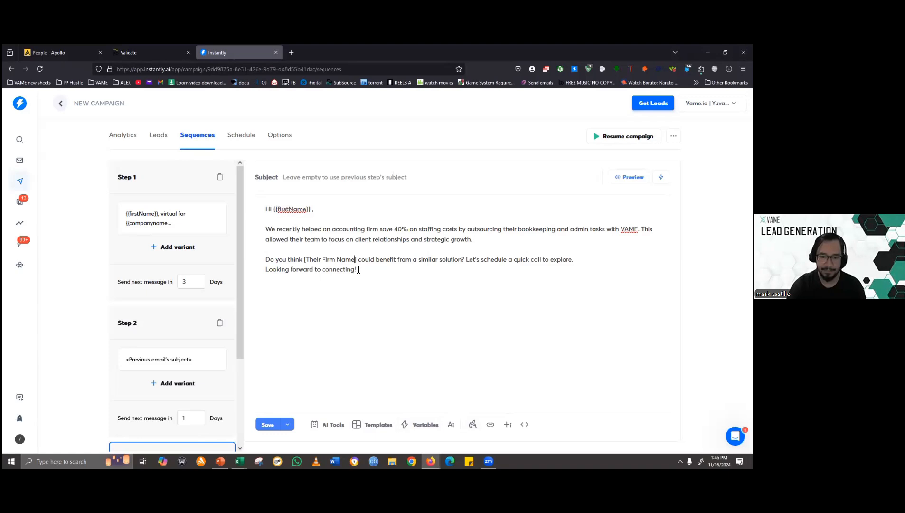
# - Replace the [Their Firm Name] placeholder in the Step 3 "Do you think" sentence with the {{companyName}} variable
pyautogui.hotkey('shift', 'Left')
pyautogui.hotkey('shift', 'Left')
pyautogui.hotkey('shift', 'Left')
pyautogui.hotkey('shift', 'Left')
pyautogui.hotkey('shift', 'Left')
pyautogui.hotkey('shift', 'Left')
pyautogui.hotkey('shift', 'Left')
pyautogui.hotkey('shift', 'Left')
pyautogui.hotkey('shift', 'Left')
pyautogui.hotkey('shift', 'Left')
pyautogui.hotkey('shift', 'Left')
pyautogui.hotkey('shift', 'Left')
pyautogui.hotkey('shift', 'Left')
pyautogui.hotkey('shift', 'Left')
pyautogui.hotkey('shift', 'Left')
pyautogui.hotkey('shift', 'Left')
pyautogui.hotkey('shift', 'Left')
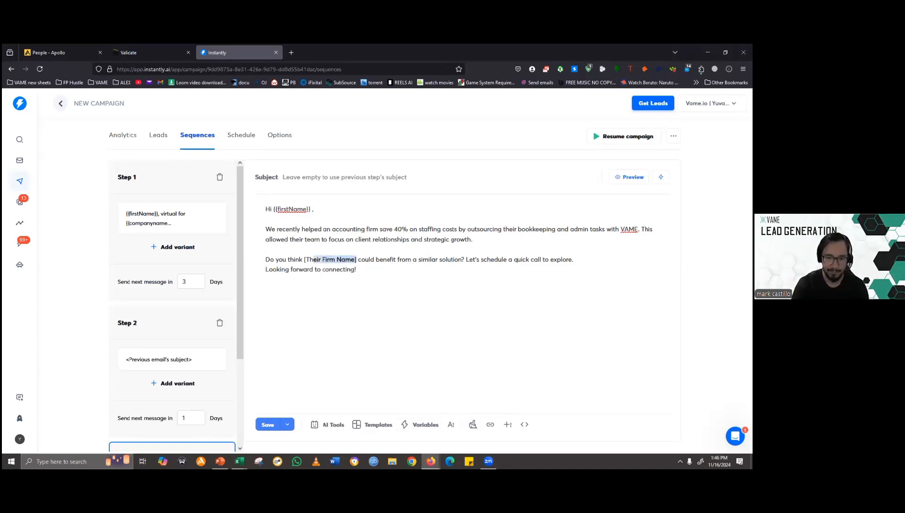
pyautogui.press('BackSpace')
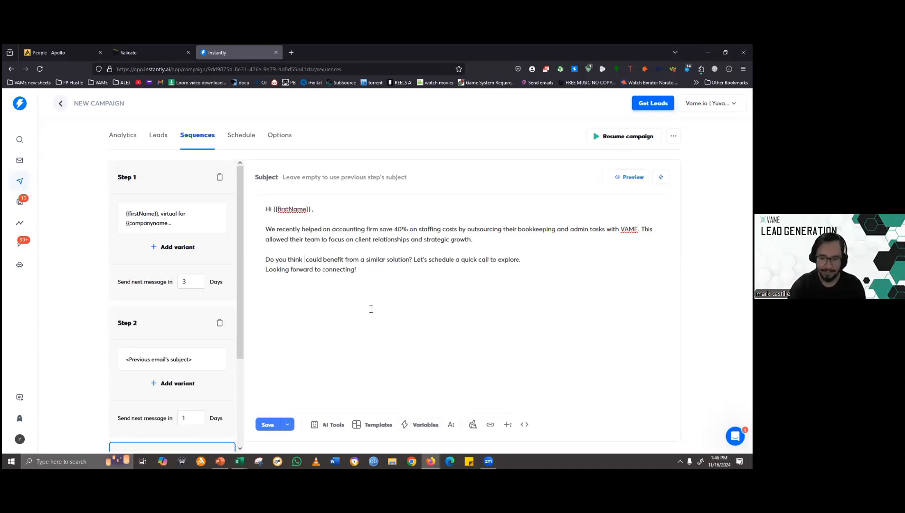
pyautogui.click(413, 423)
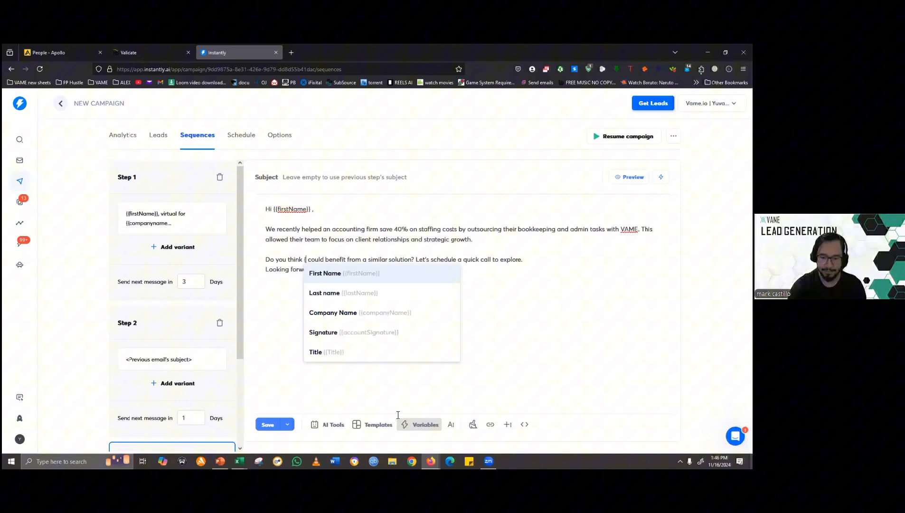
pyautogui.click(355, 322)
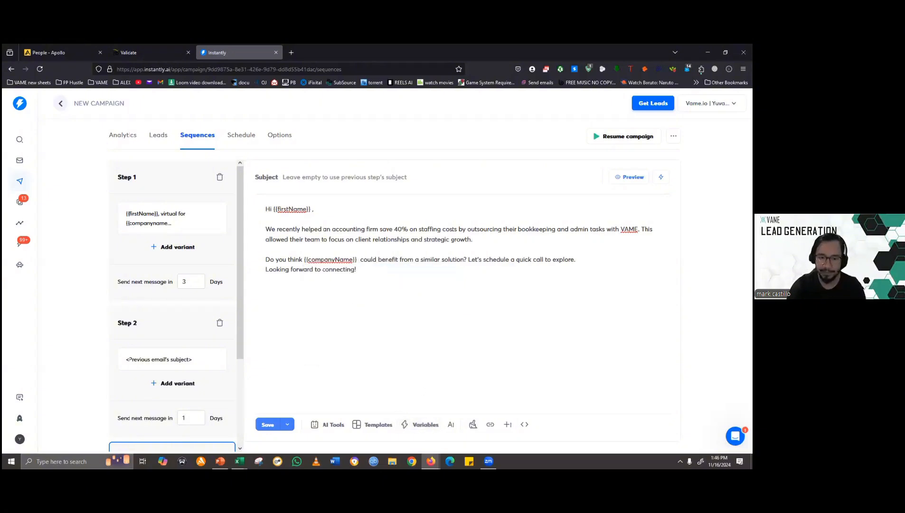
# - Preview the Step 3 email to check its filled-in variables, and remove the space before the comma in the greeting
pyautogui.click(629, 177)
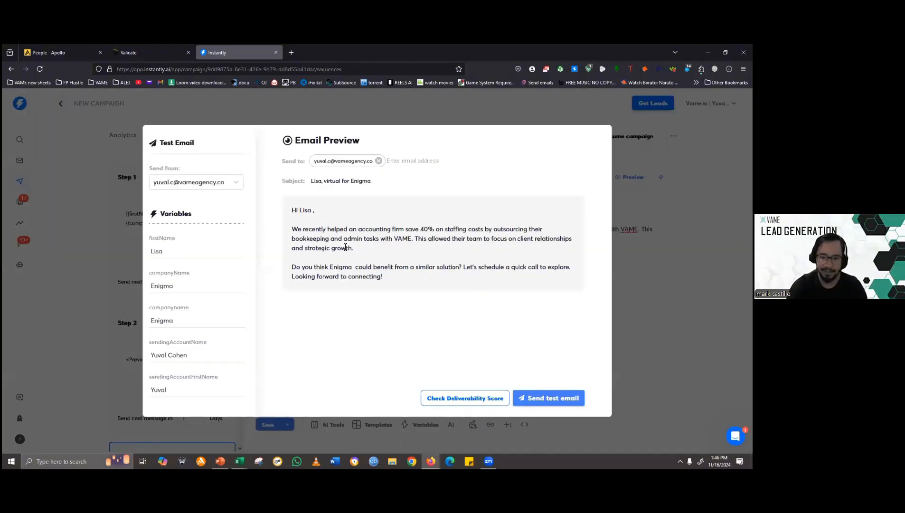
pyautogui.doubleClick(342, 267)
pyautogui.press('Escape')
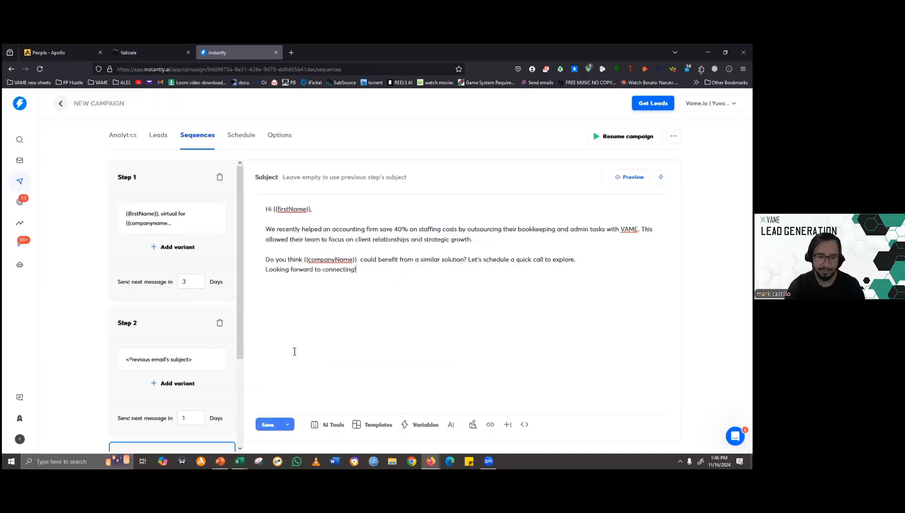
# - Set the delay after Step 2 to 5 days, and change it to 7 days
pyautogui.scroll(-1, 202, 365)
pyautogui.scroll(1, 198, 354)
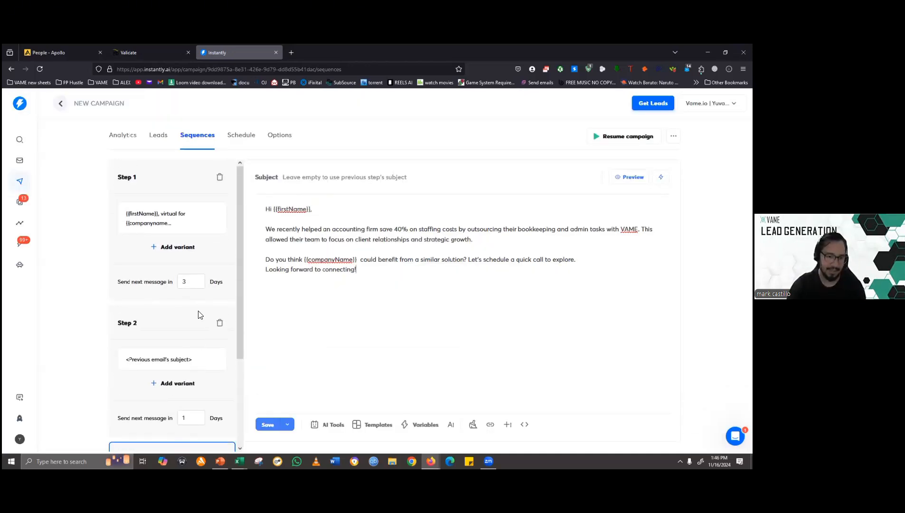
pyautogui.scroll(-1, 198, 312)
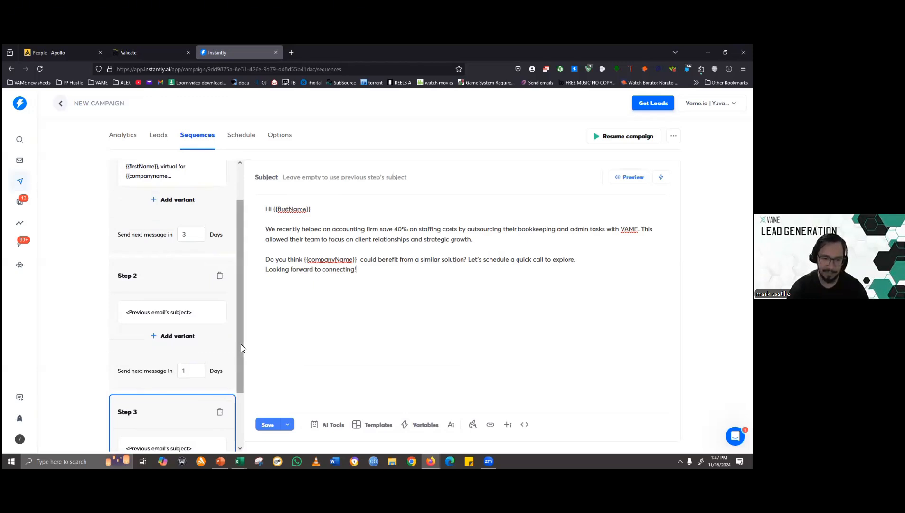
pyautogui.moveTo(241, 345); pyautogui.dragTo(242, 251)
pyautogui.scroll(-3, 233, 339)
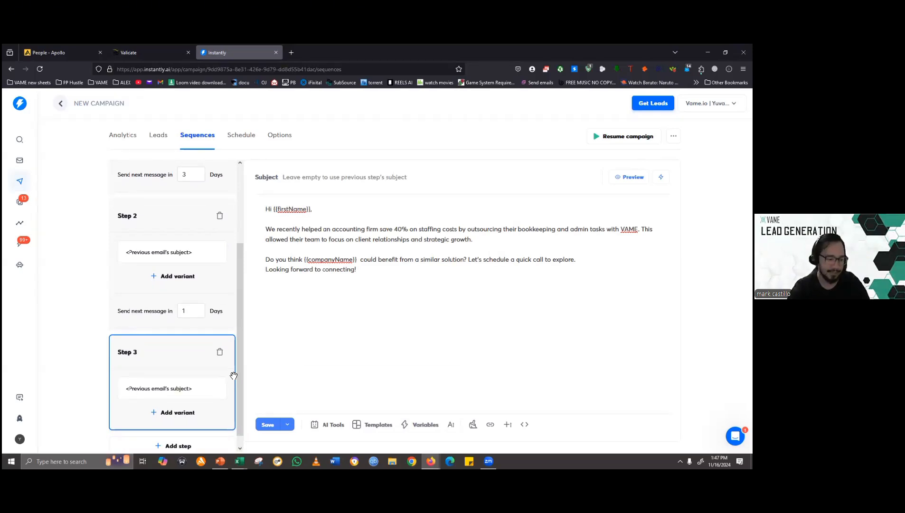
pyautogui.scroll(-1, 241, 313)
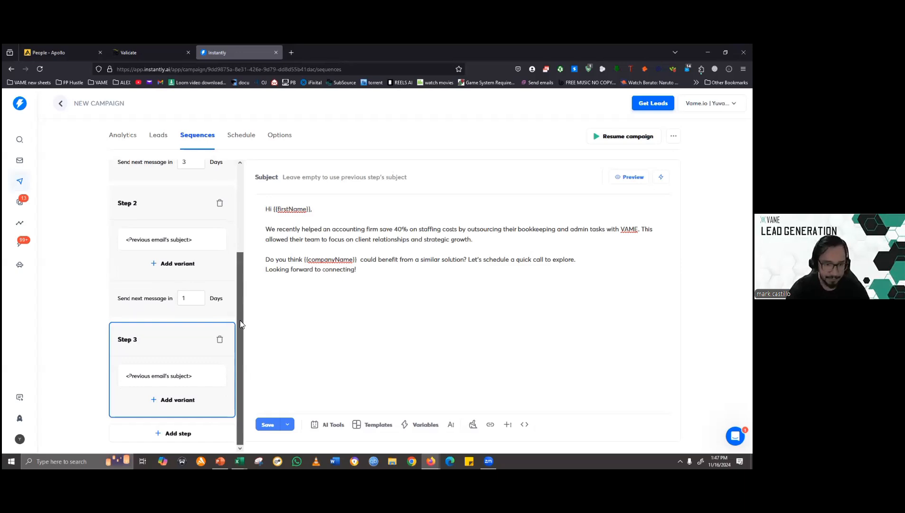
pyautogui.scroll(2, 239, 285)
pyautogui.moveTo(240, 255); pyautogui.dragTo(235, 318)
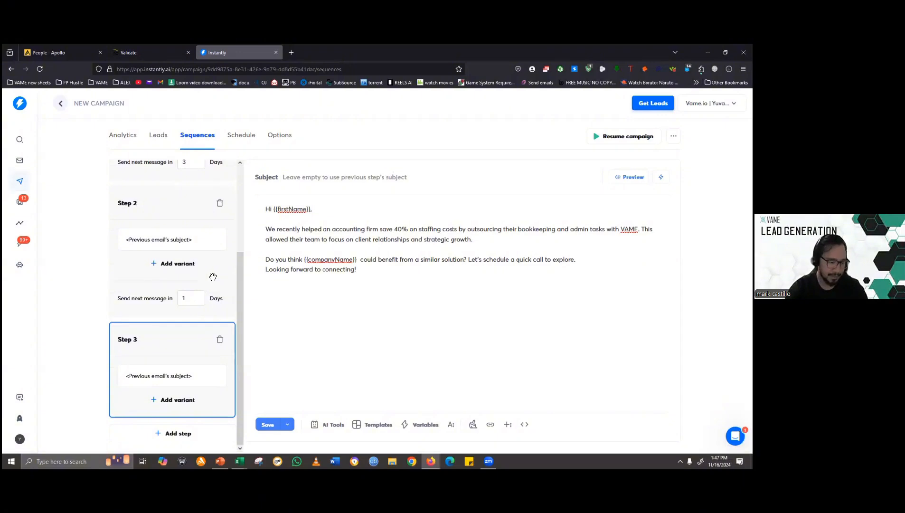
pyautogui.doubleClick(192, 297)
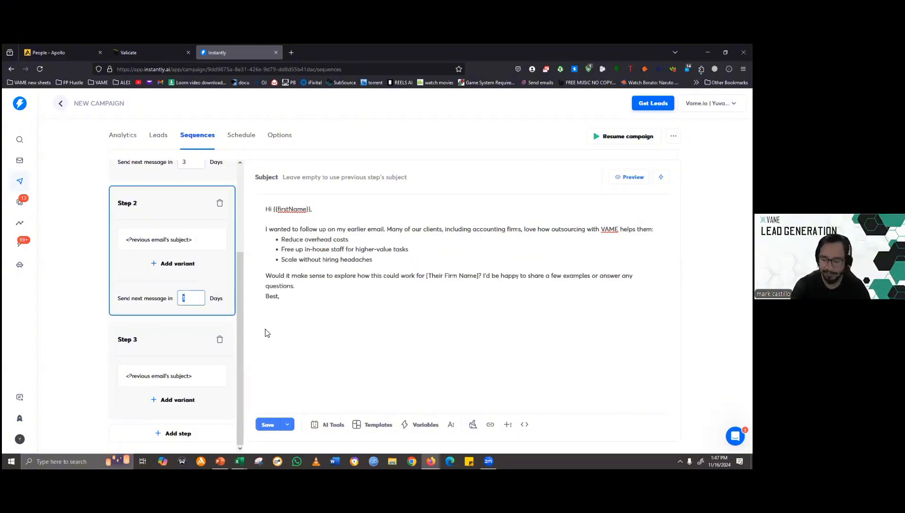
pyautogui.write('5')
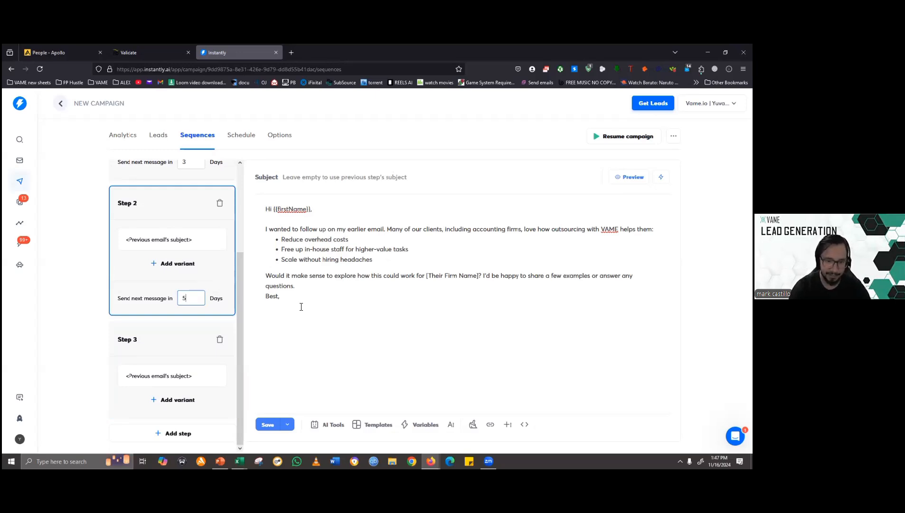
pyautogui.moveTo(196, 299); pyautogui.dragTo(126, 300)
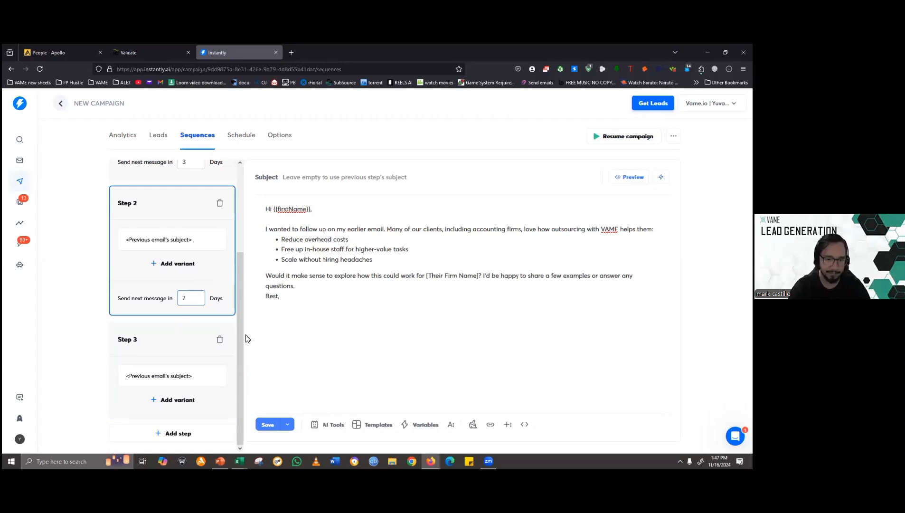
pyautogui.moveTo(240, 318); pyautogui.dragTo(242, 364)
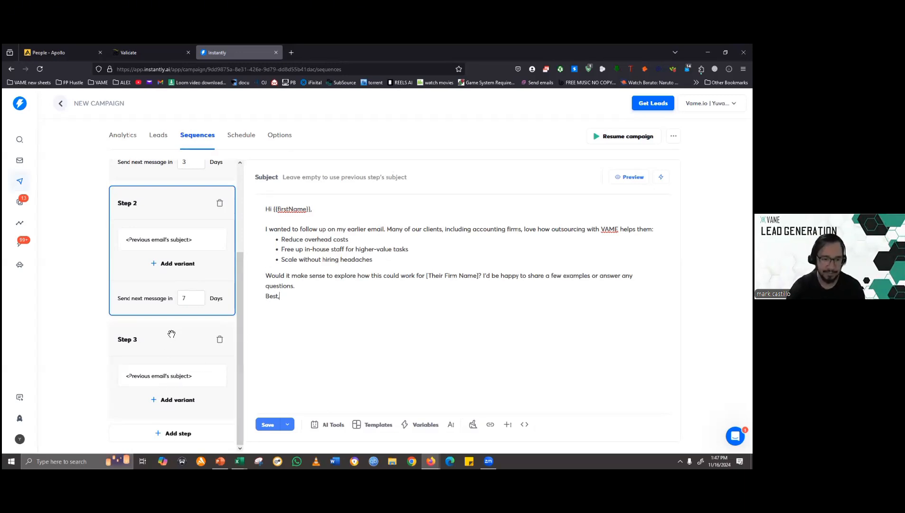
# - Open Step 3 and review the order and delays of all steps in the sequence
pyautogui.click(177, 383)
pyautogui.scroll(3, 188, 333)
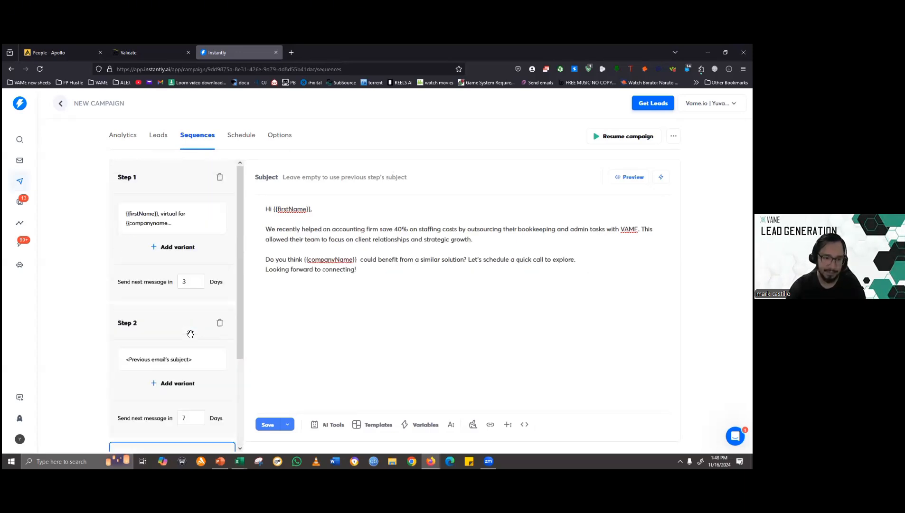
pyautogui.scroll(-1, 191, 334)
pyautogui.scroll(-3, 191, 333)
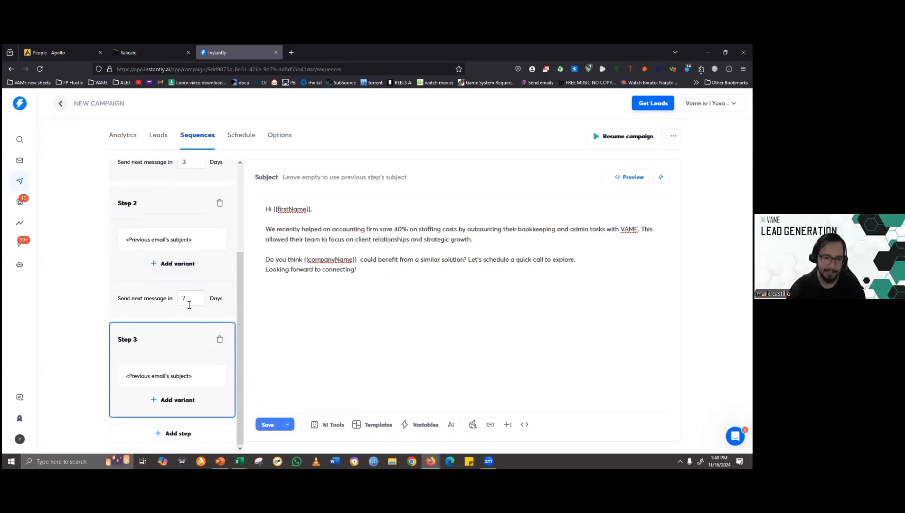
pyautogui.scroll(3, 187, 303)
pyautogui.scroll(-2, 191, 299)
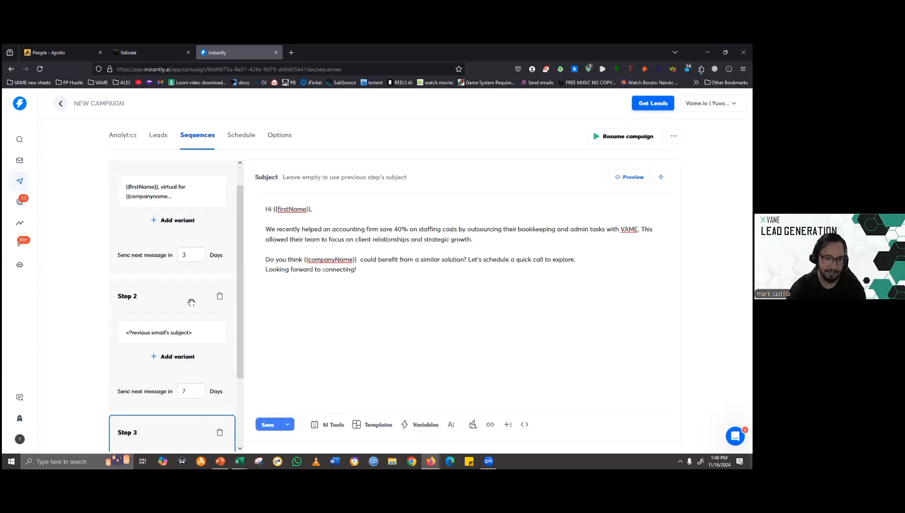
pyautogui.scroll(-1, 192, 275)
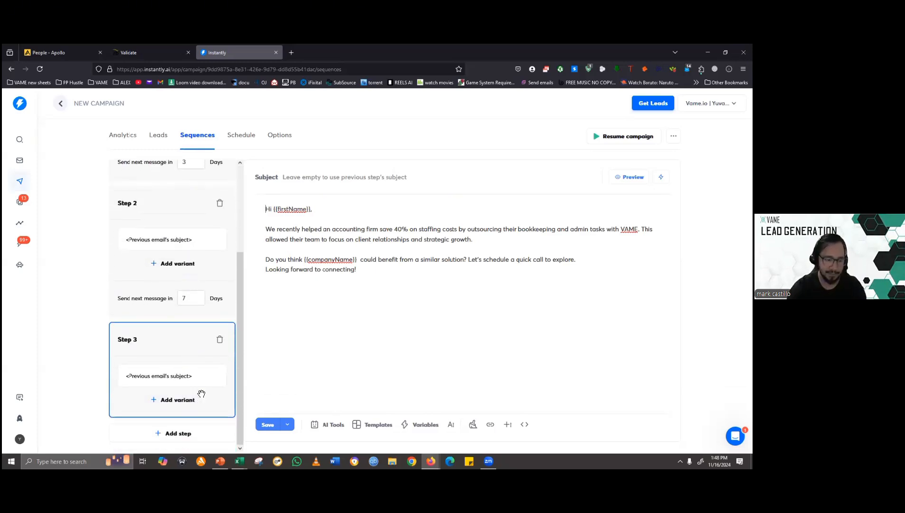
# - Add Step 4 to the sequence and fill its body with the Email 4: Final Nudge text from ChatGPT, greeting through "Thanks,"
pyautogui.click(171, 434)
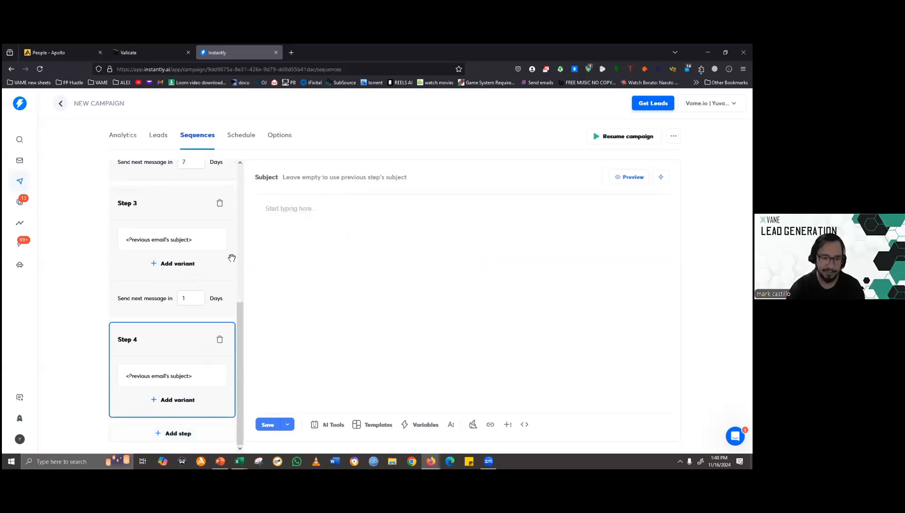
pyautogui.hotkey('alt', 'Tab')
pyautogui.scroll(-5, 279, 274)
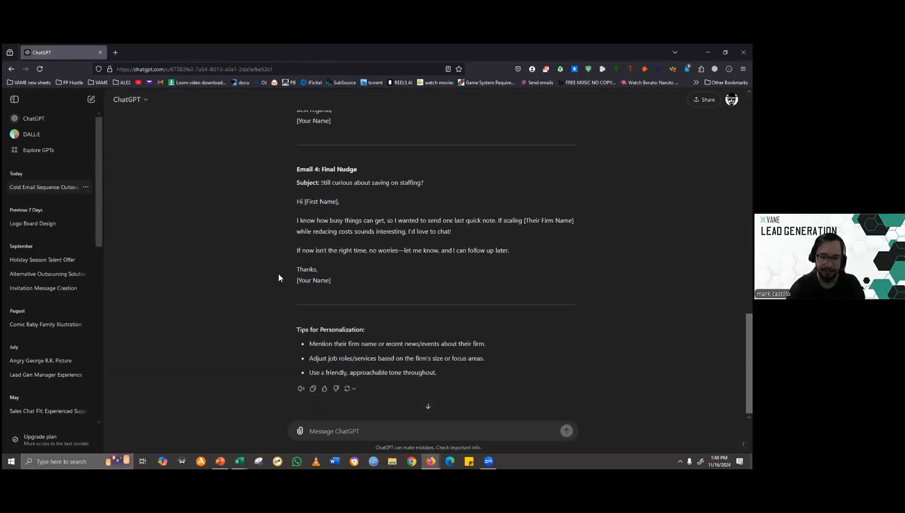
pyautogui.scroll(1, 280, 272)
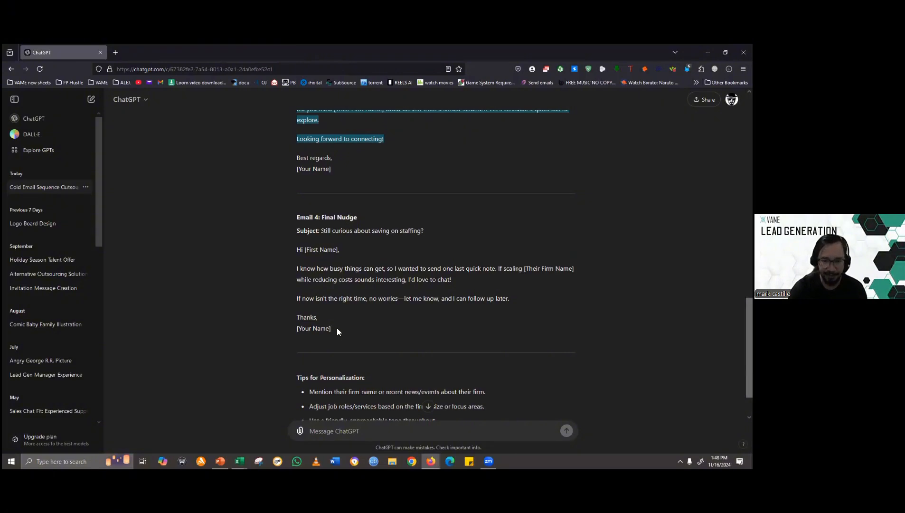
pyautogui.moveTo(325, 317); pyautogui.dragTo(295, 246)
pyautogui.hotkey('ctrl', 'c')
pyautogui.hotkey('alt', 'Tab')
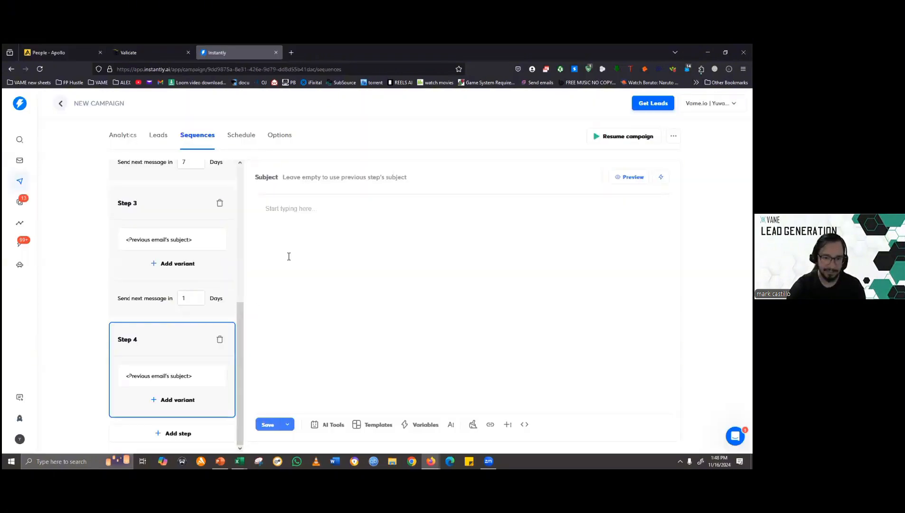
pyautogui.hotkey('ctrl', 'v')
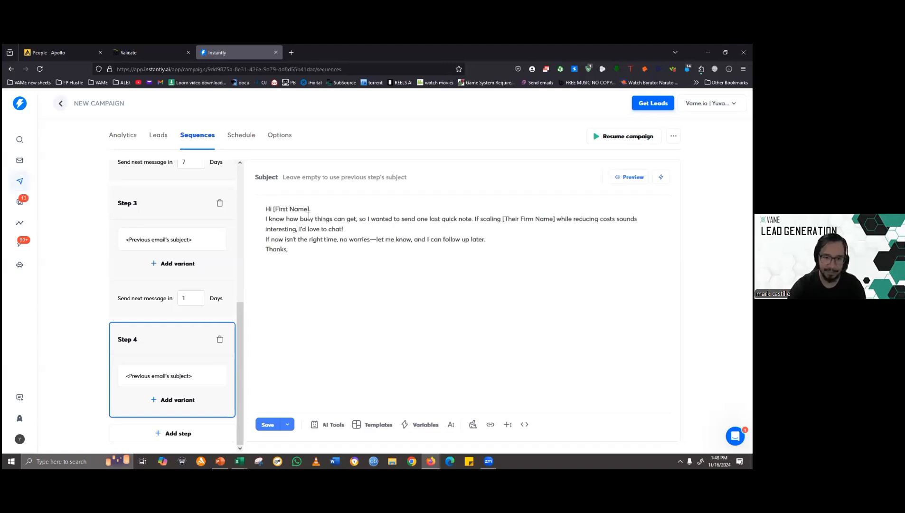
# - Insert blank lines after the Step 4 greeting and after the paragraph ending "I'd love to chat!"
pyautogui.click(316, 210)
pyautogui.press('Return')
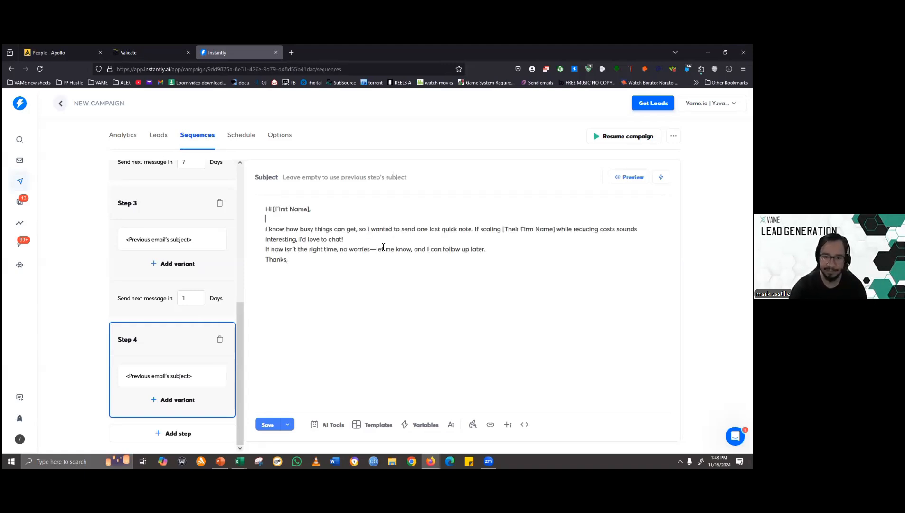
pyautogui.press('Return')
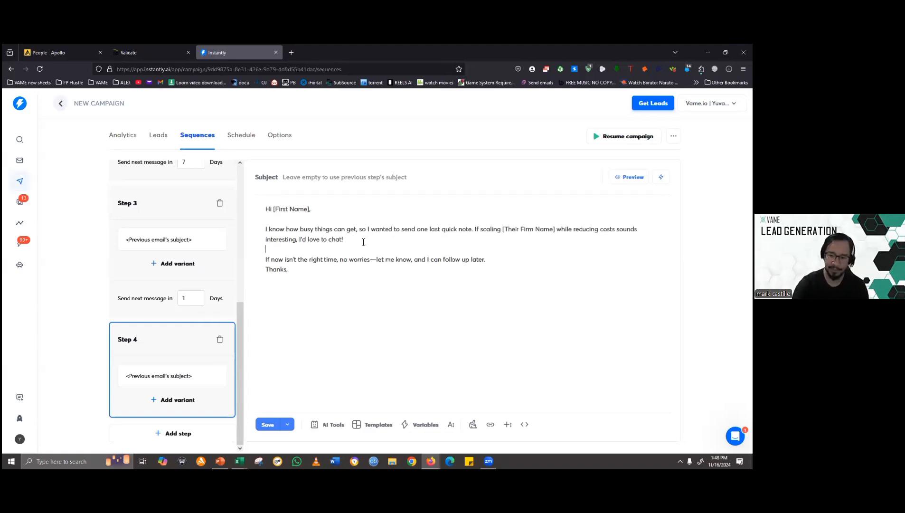
# - Replace the [Their Firm Name] placeholder in the Step 4 email with the {{companyName}} variable
pyautogui.click(554, 229)
pyautogui.hotkey('ctrl', 'shift', 'Left')
pyautogui.hotkey('ctrl', 'shift', 'Left')
pyautogui.hotkey('ctrl', 'shift', 'Left')
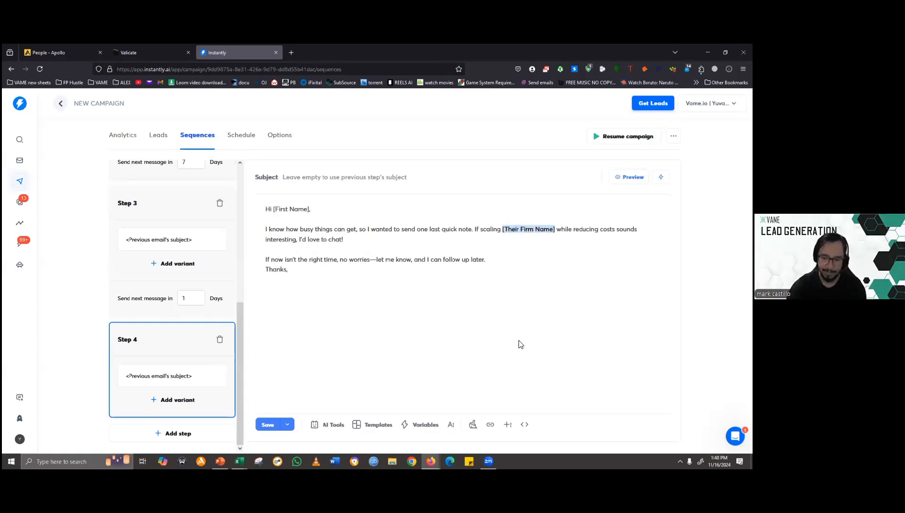
pyautogui.write('{{')
pyautogui.press('Down')
pyautogui.press('Down')
pyautogui.press('Return')
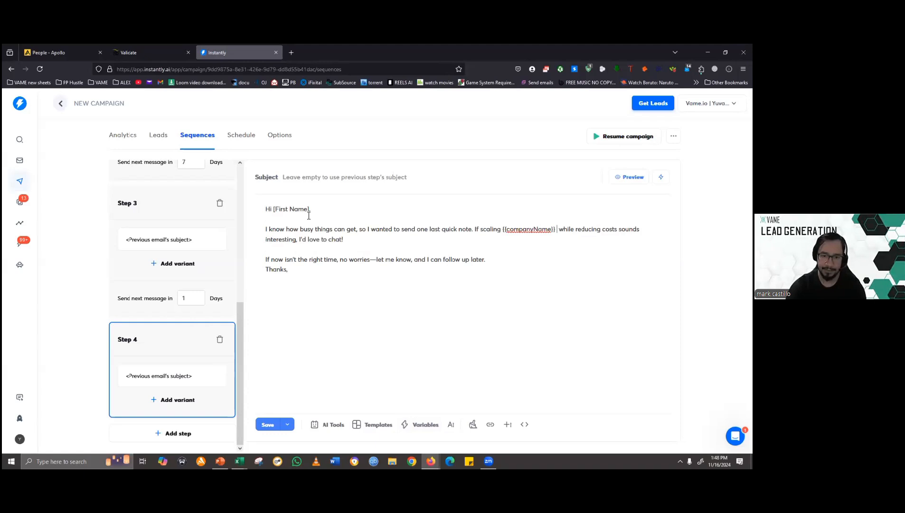
# - Replace the [First Name] placeholder in the Step 4 greeting with the {{firstName}} variable
pyautogui.click(308, 214)
pyautogui.hotkey('ctrl', 'shift', 'Left')
pyautogui.hotkey('ctrl', 'shift', 'Left')
pyautogui.hotkey('ctrl', 'shift', 'Left')
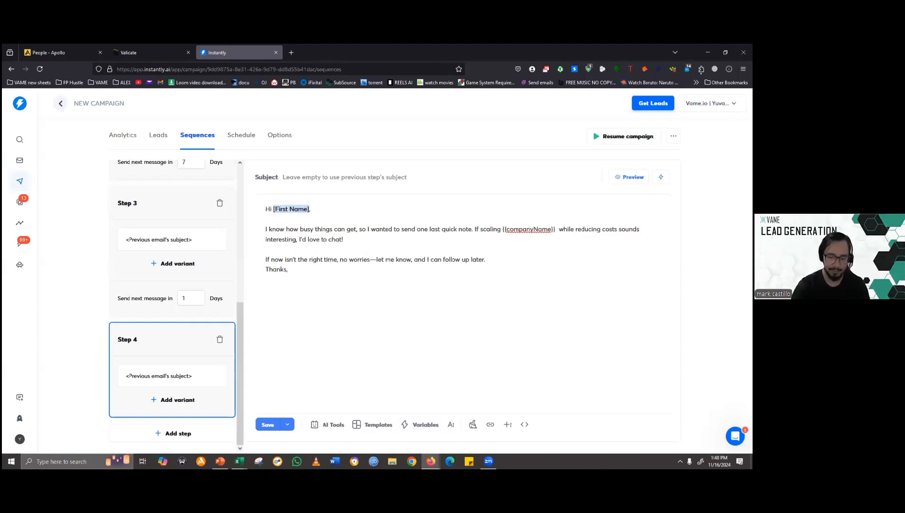
pyautogui.press('BackSpace')
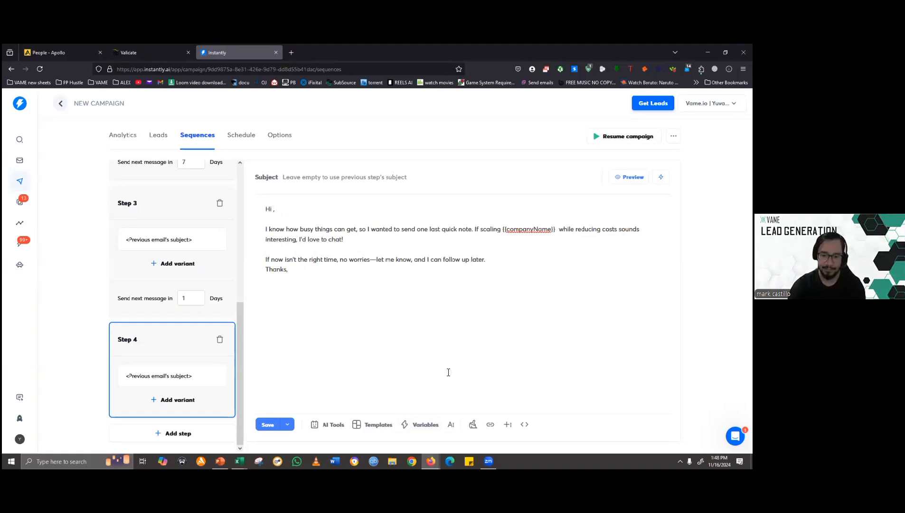
pyautogui.click(436, 416)
pyautogui.click(322, 223)
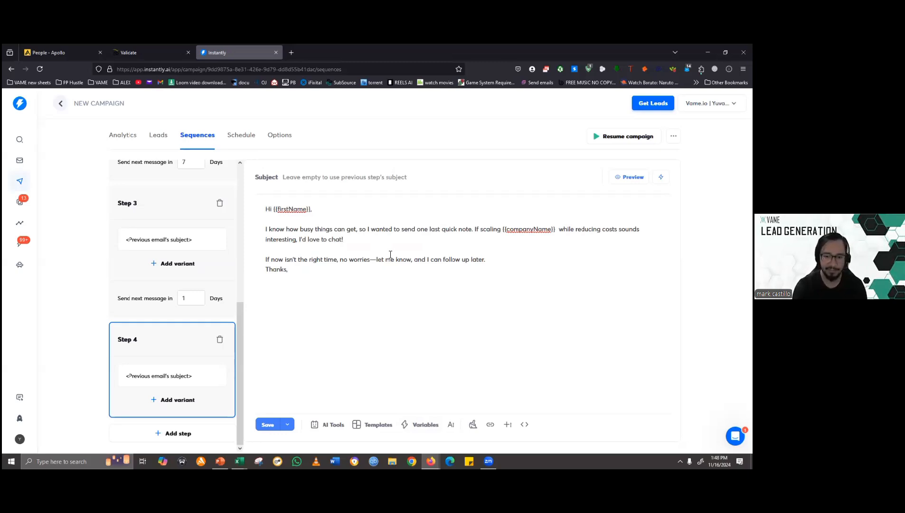
# - Add the line "If you are not the right person please point me to the right one." above the "If now isn't the right time" sentence
pyautogui.press('Return')
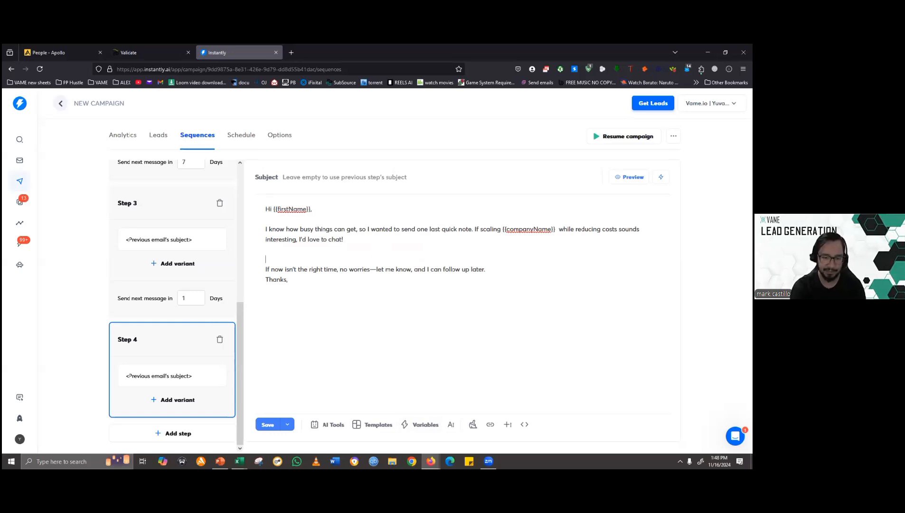
pyautogui.write('If')
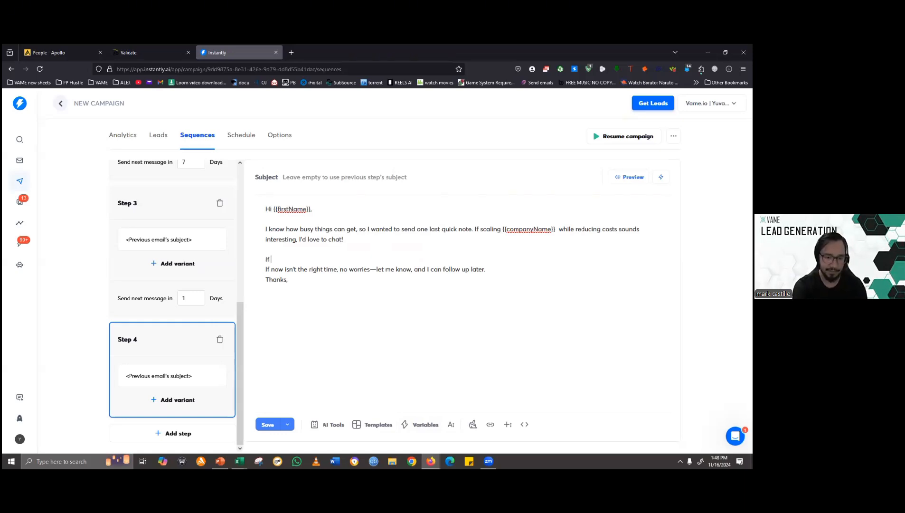
pyautogui.write(' you are not the ')
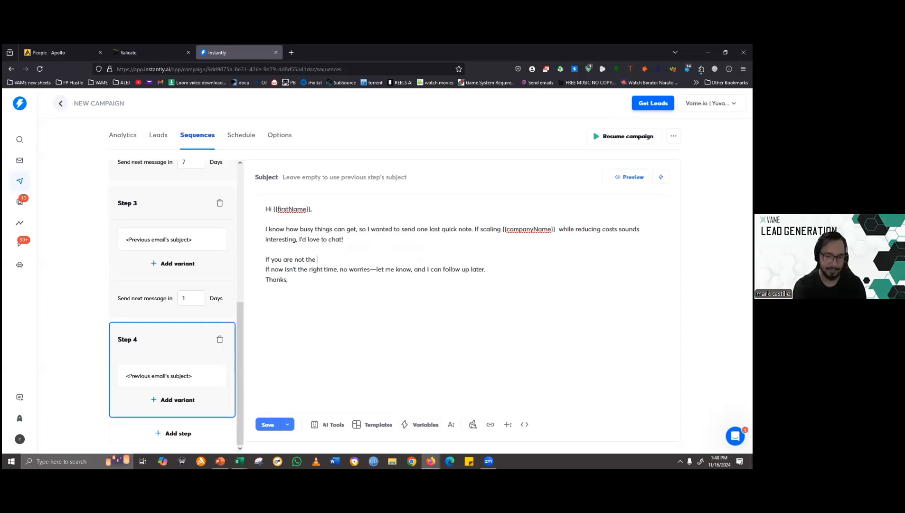
pyautogui.write('right poitn')
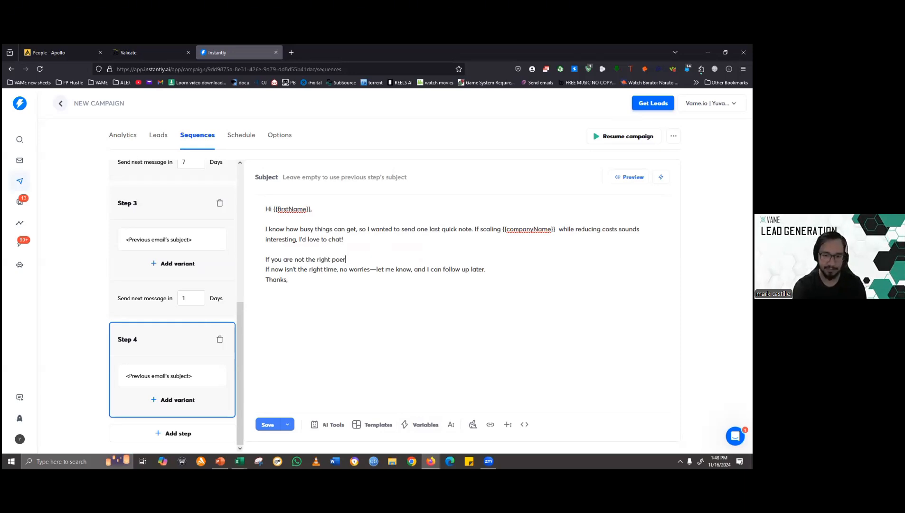
pyautogui.press('BackSpace')
pyautogui.press('BackSpace')
pyautogui.press('BackSpace')
pyautogui.press('BackSpace')
pyautogui.write('erso')
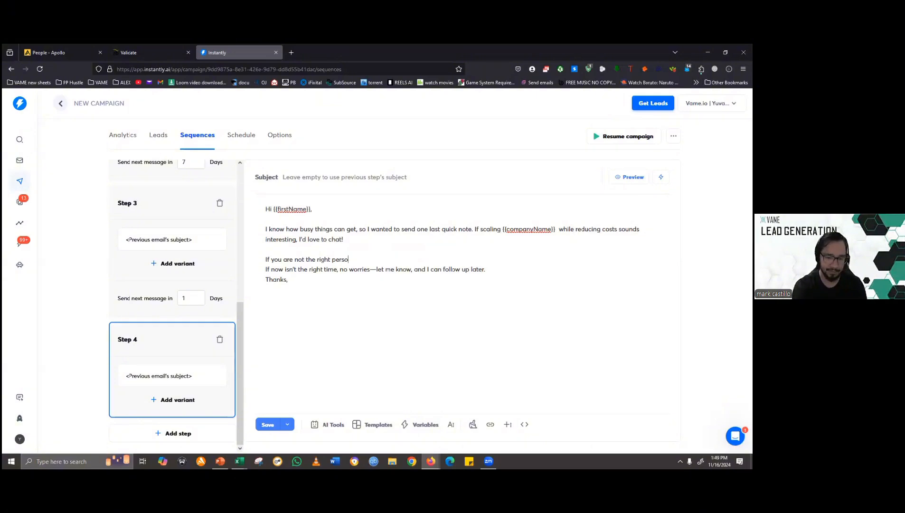
pyautogui.write('n please')
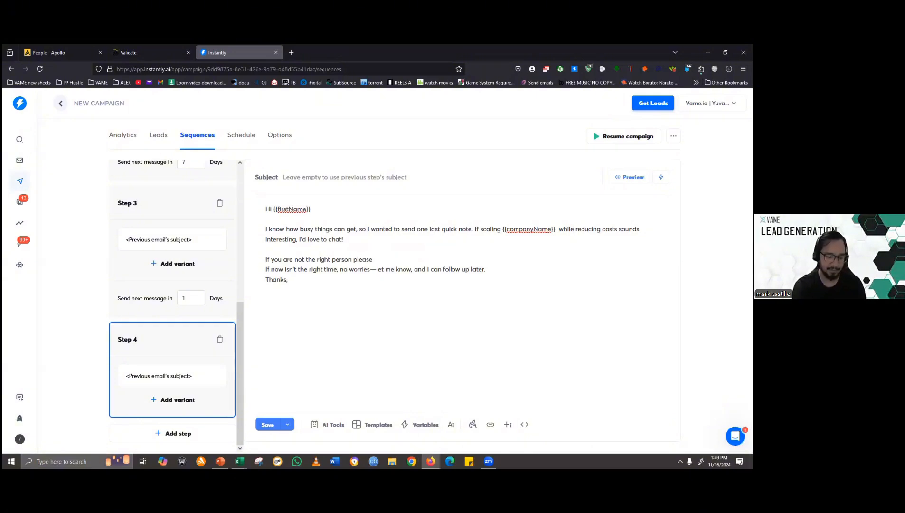
pyautogui.write(' point ui')
pyautogui.press('BackSpace')
pyautogui.press('BackSpace')
pyautogui.write('m')
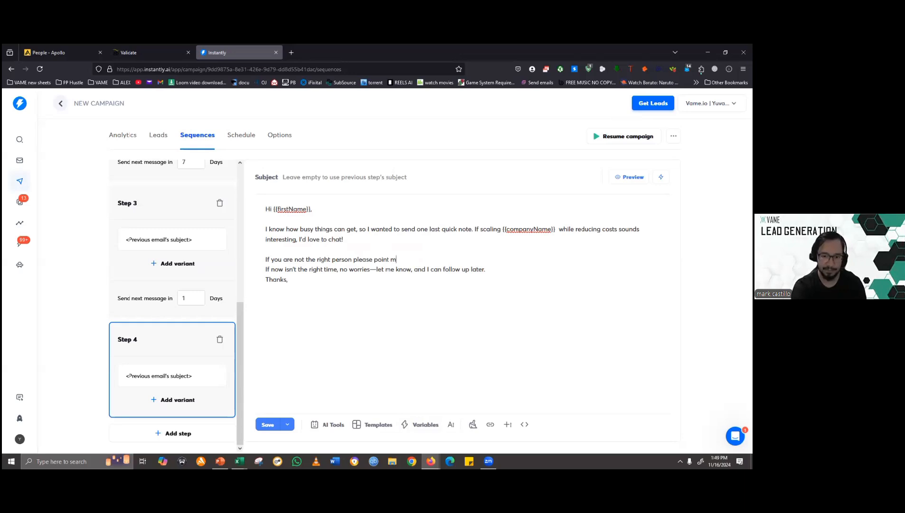
pyautogui.write('e to the right')
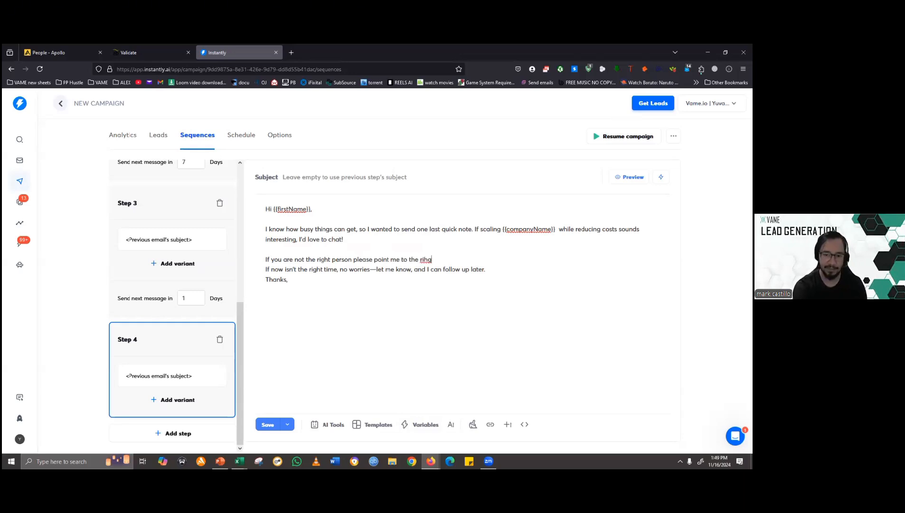
pyautogui.write(' one.')
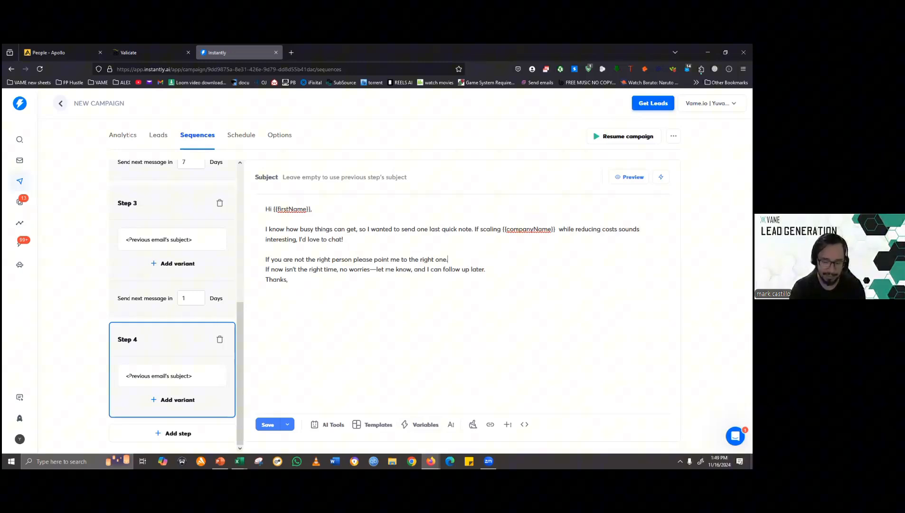
pyautogui.hotkey('ctrl', 'a')
pyautogui.hotkey('ctrl', 'c')
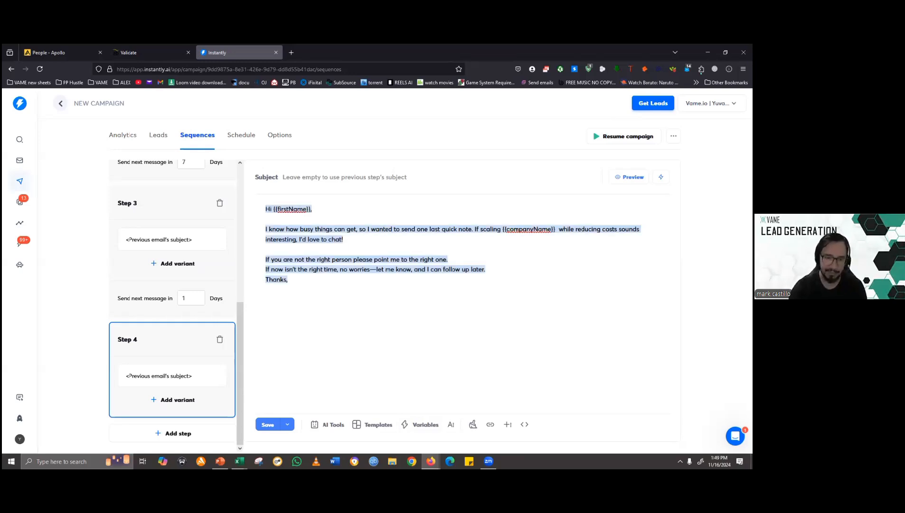
pyautogui.press('BackSpace')
pyautogui.hotkey('ctrl', 'v')
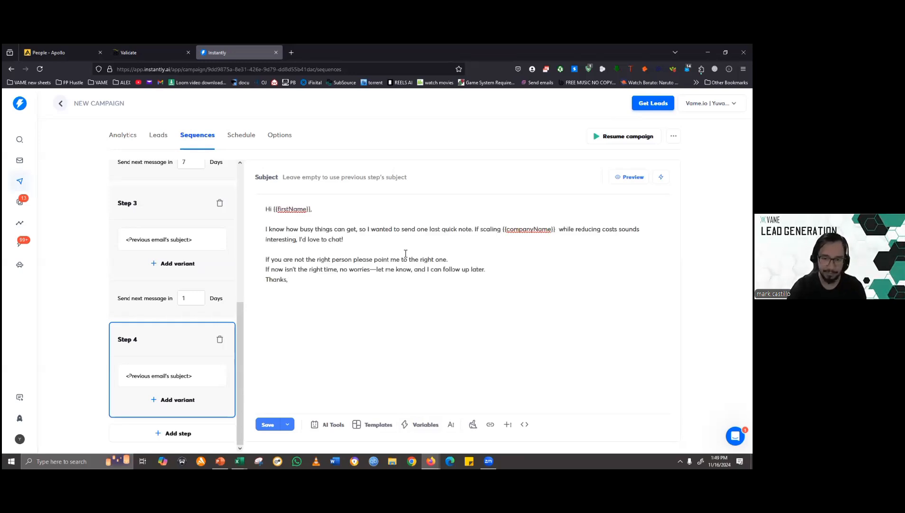
# - Preview the Step 4 email to check its filled-in variables, and close the preview
pyautogui.click(470, 263)
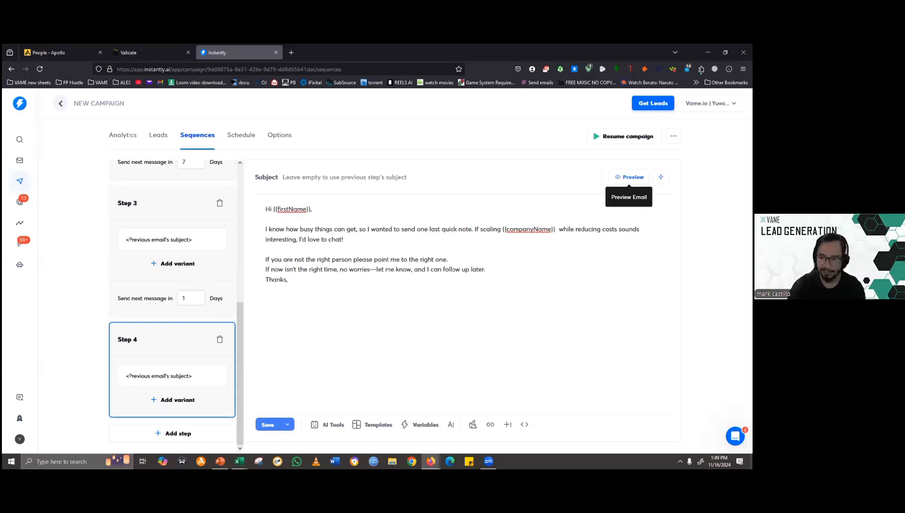
pyautogui.click(630, 176)
pyautogui.click(564, 107)
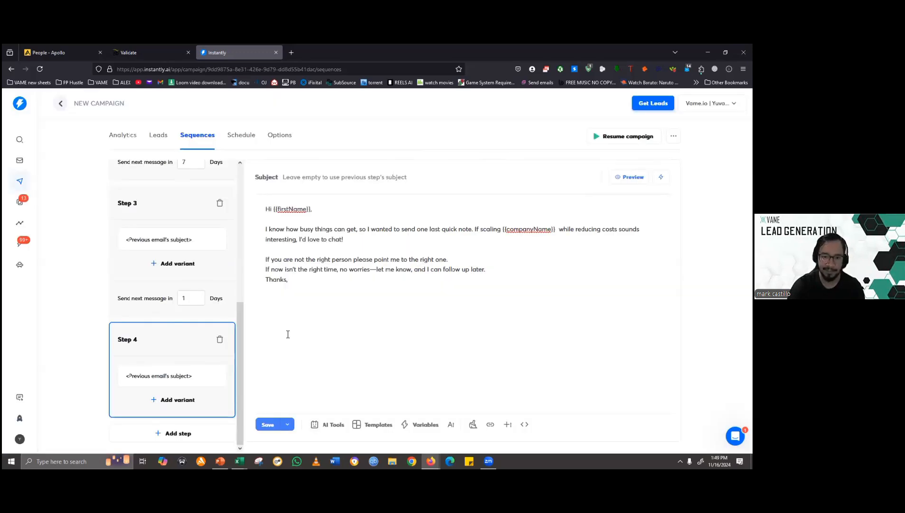
# - Open Step 1 and replace the [Their Firm Name] placeholder in its "quick chat" question with the {{companyName}} variable
pyautogui.scroll(4, 179, 300)
pyautogui.scroll(2, 179, 300)
pyautogui.click(176, 236)
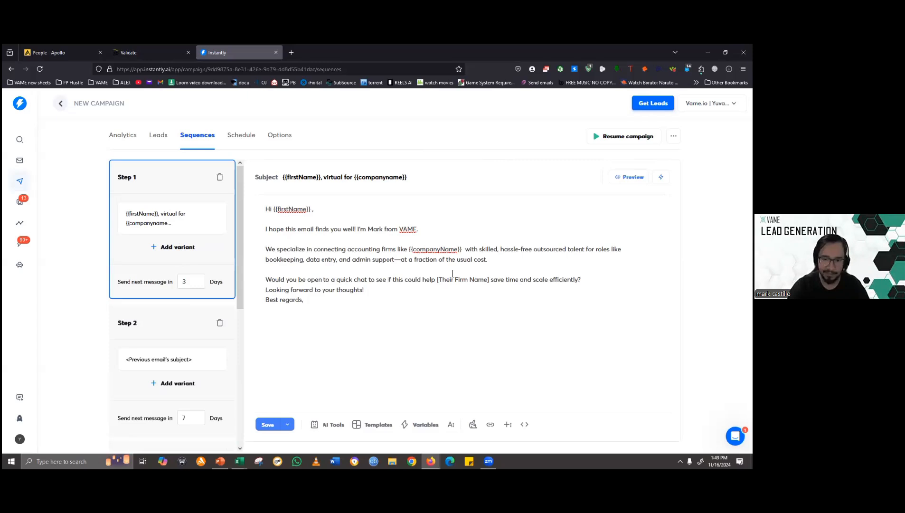
pyautogui.hotkey('ctrl', 'shift', 'Left')
pyautogui.hotkey('ctrl', 'shift', 'Left')
pyautogui.hotkey('ctrl', 'shift', 'Left')
pyautogui.hotkey('ctrl', 'shift', 'Left')
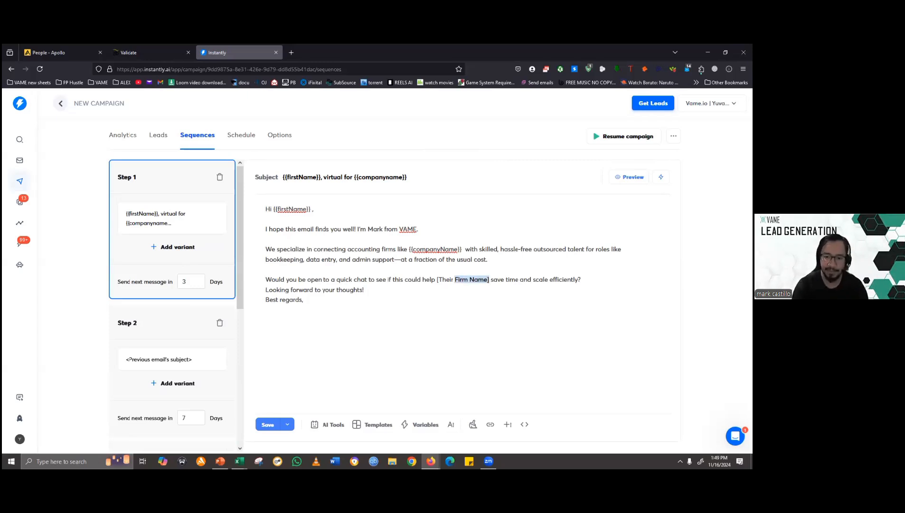
pyautogui.hotkey('ctrl', 'shift', 'Right')
pyautogui.press('BackSpace')
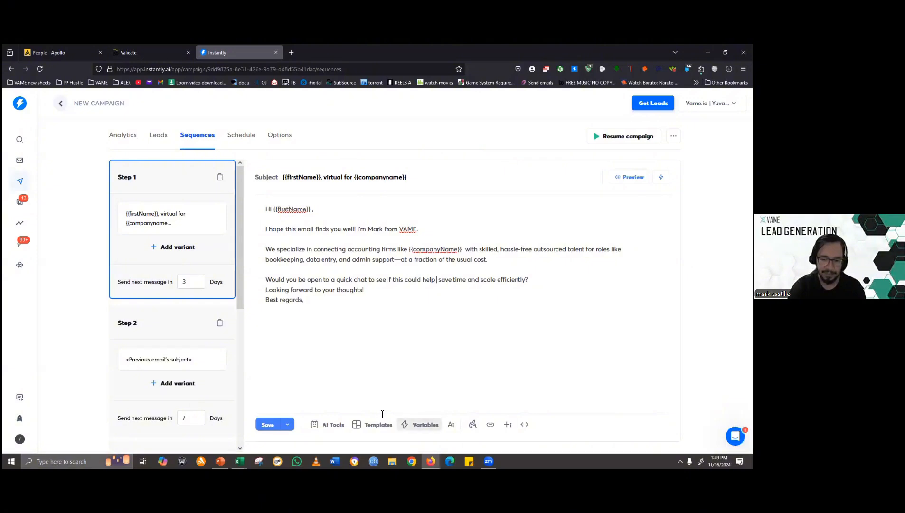
pyautogui.click(419, 424)
pyautogui.click(472, 336)
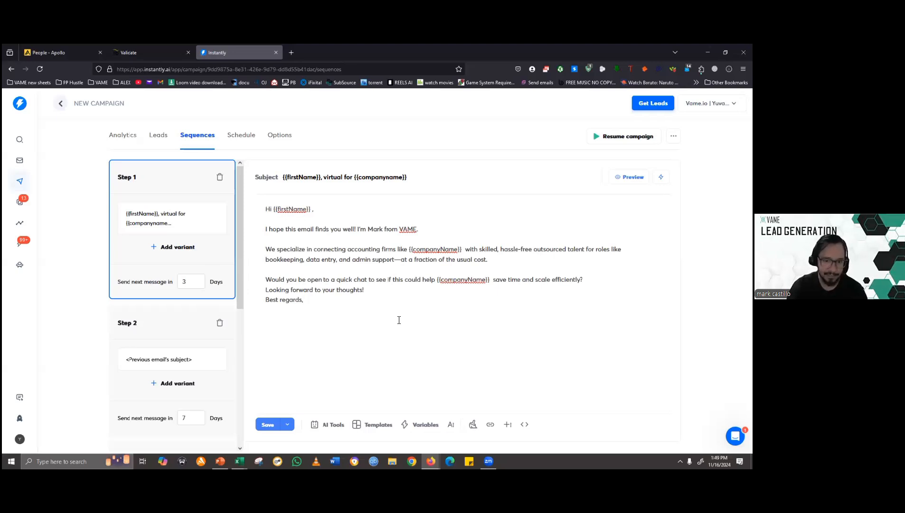
# - Open Step 2 and replace the [Their Firm Name] placeholder in its "Would it make sense" question with the {{companyName}} variable
pyautogui.scroll(-2, 188, 307)
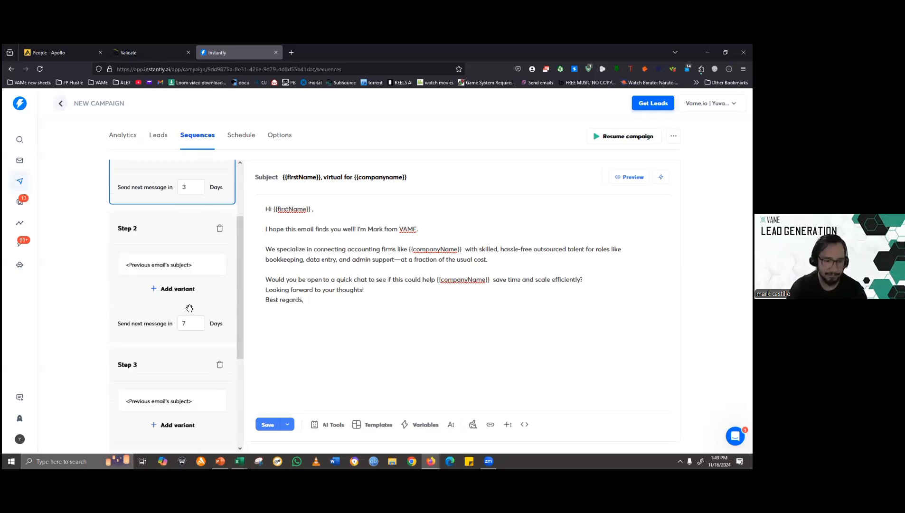
pyautogui.click(176, 266)
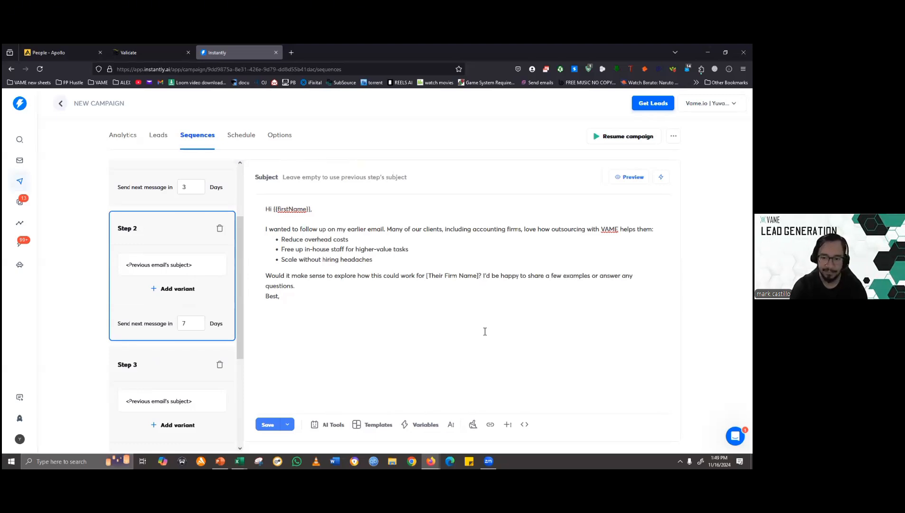
pyautogui.moveTo(479, 276); pyautogui.dragTo(428, 276)
pyautogui.press('BackSpace')
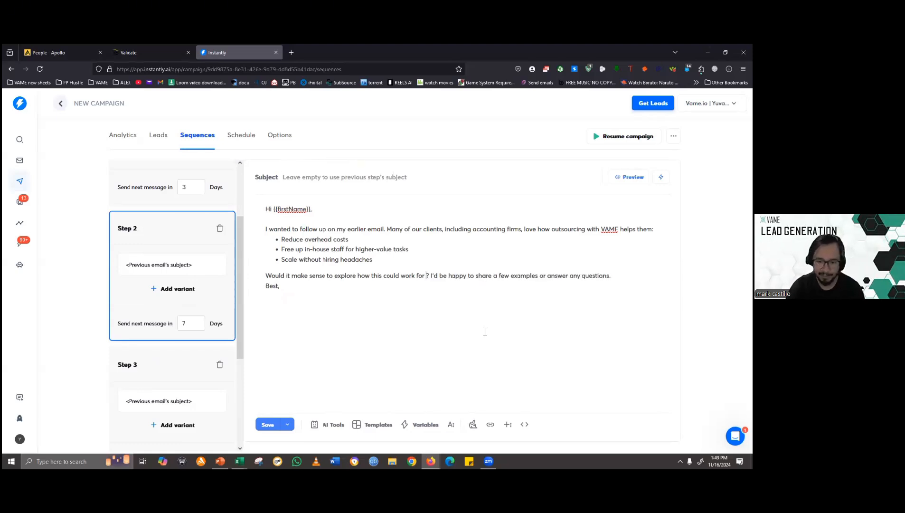
pyautogui.click(417, 424)
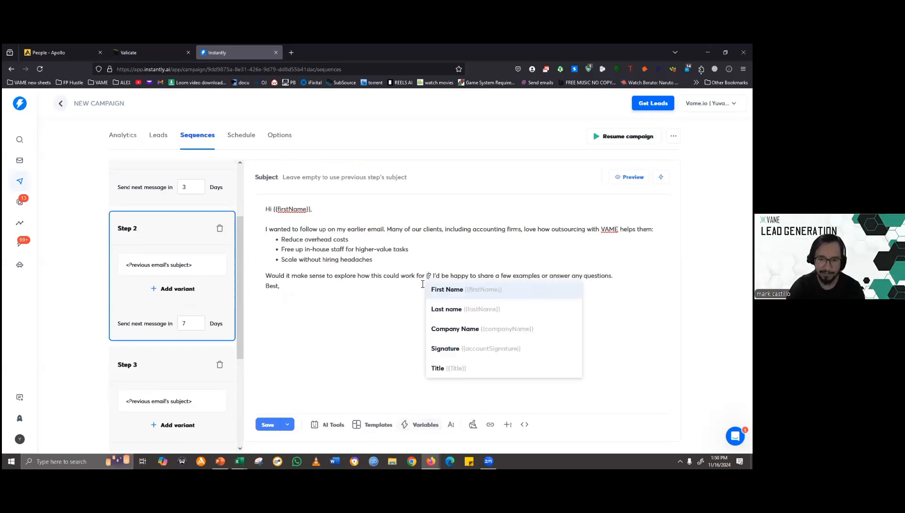
pyautogui.click(466, 327)
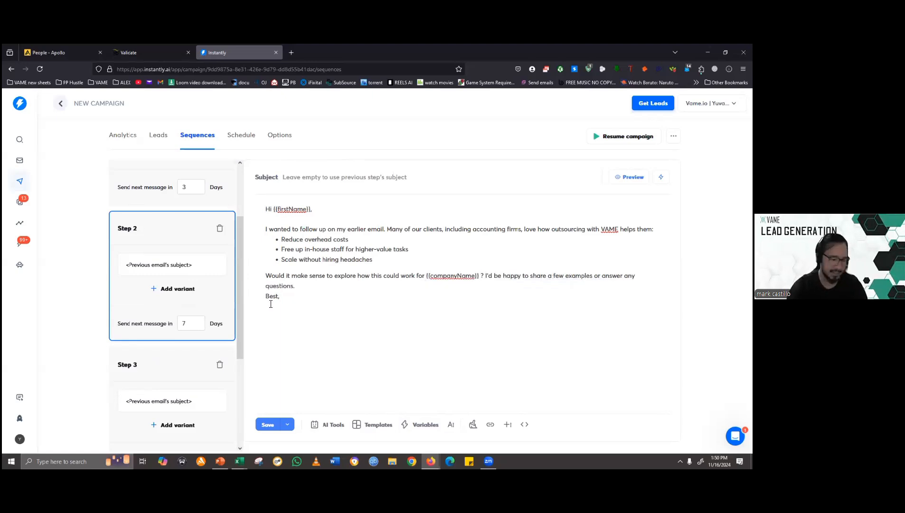
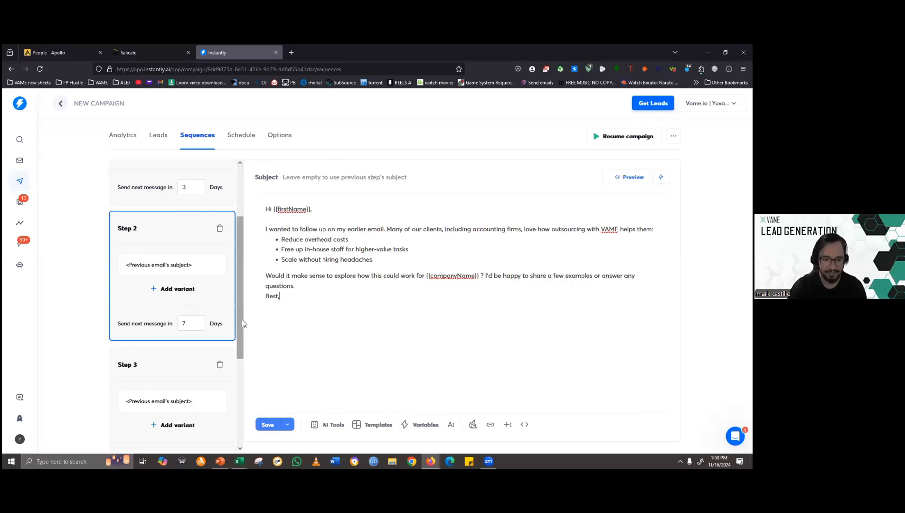
# - Go through the Step 1 and Step 2 emails, and set Step 3's wait before the next message to 5 days
pyautogui.moveTo(241, 319); pyautogui.dragTo(256, 259)
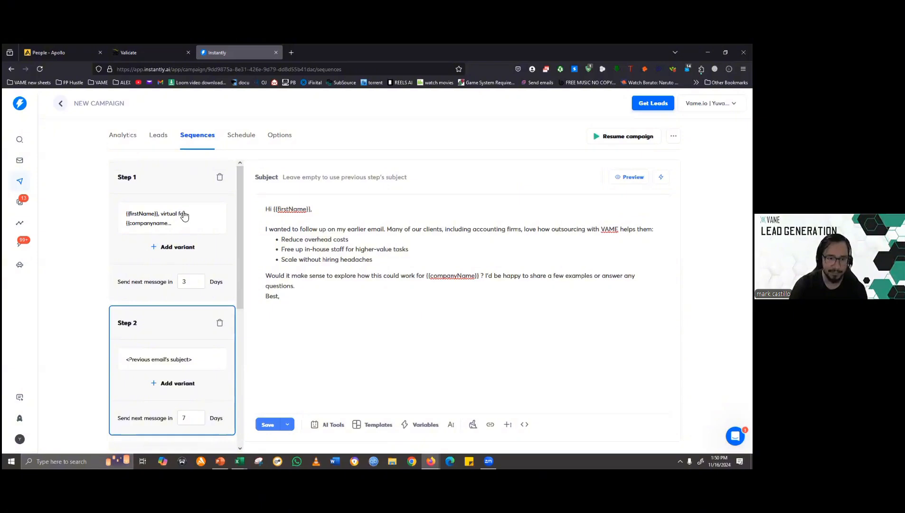
pyautogui.click(195, 257)
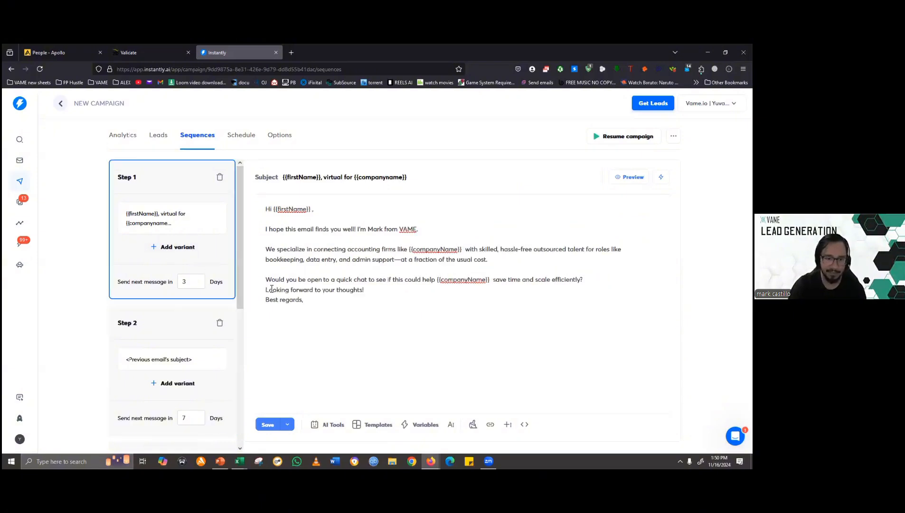
pyautogui.click(186, 364)
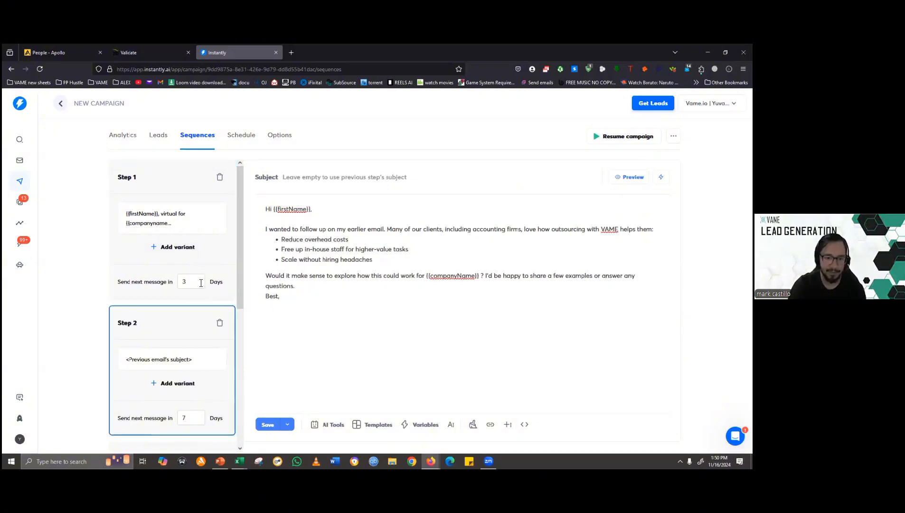
pyautogui.scroll(-2, 222, 295)
pyautogui.scroll(-2, 222, 295)
pyautogui.click(188, 309)
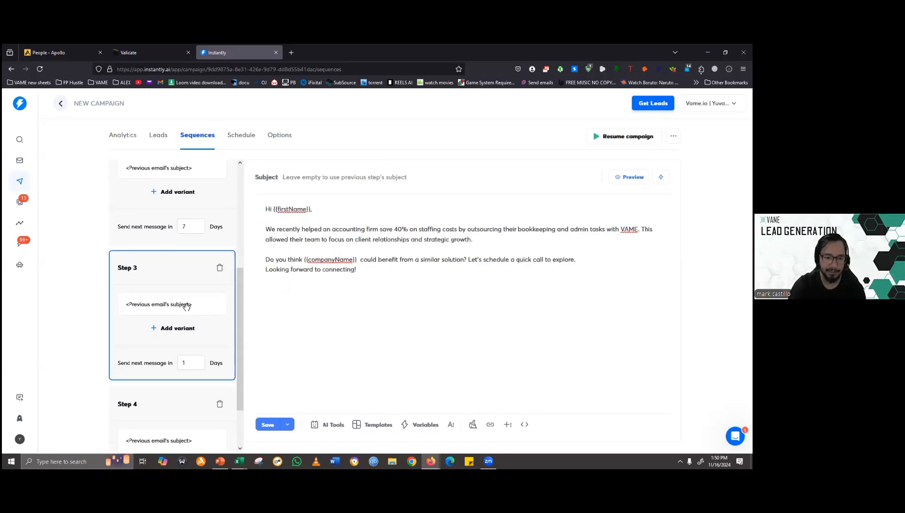
pyautogui.scroll(-1, 191, 332)
pyautogui.doubleClick(184, 317)
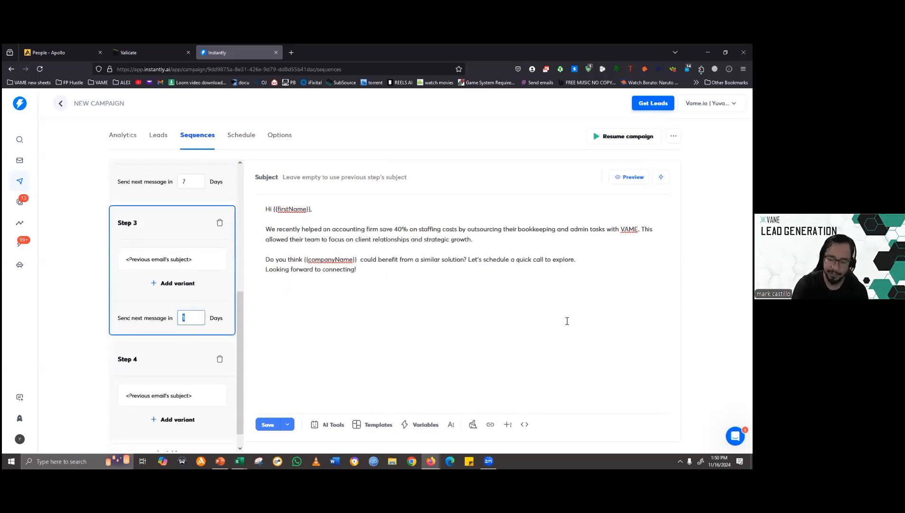
pyautogui.write('5')
# - Review the email text and day delays of all four sequence steps
pyautogui.click(191, 181)
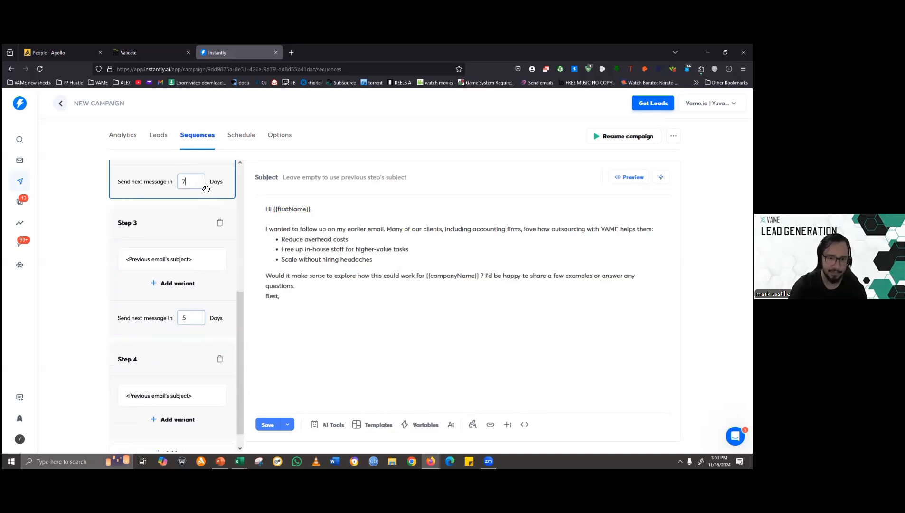
pyautogui.moveTo(240, 330)
pyautogui.mouseDown()
pyautogui.moveTo(240, 213)
pyautogui.moveTo(244, 334)
pyautogui.mouseUp()
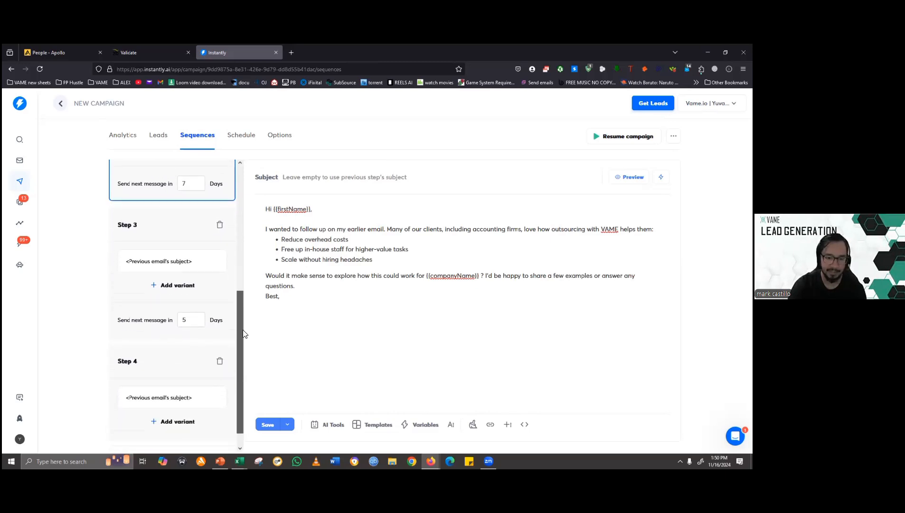
pyautogui.click(207, 281)
pyautogui.scroll(-2, 240, 377)
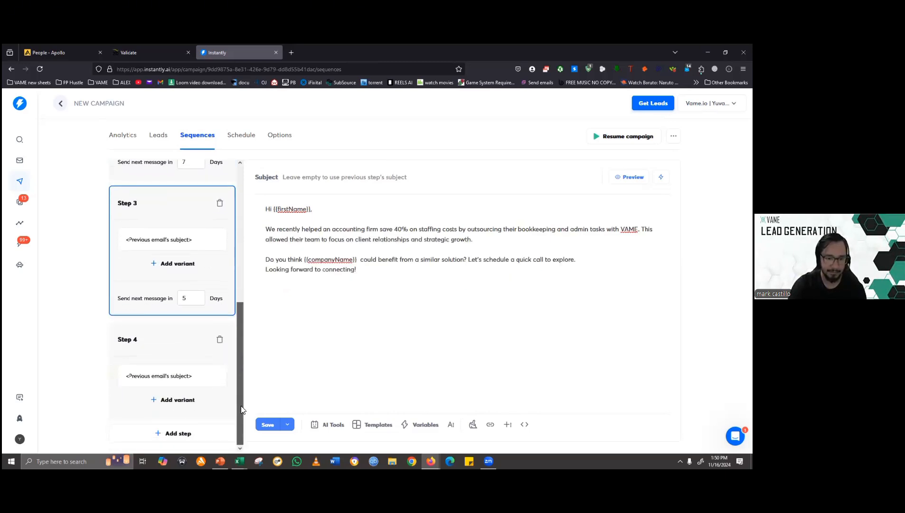
pyautogui.scroll(5, 240, 409)
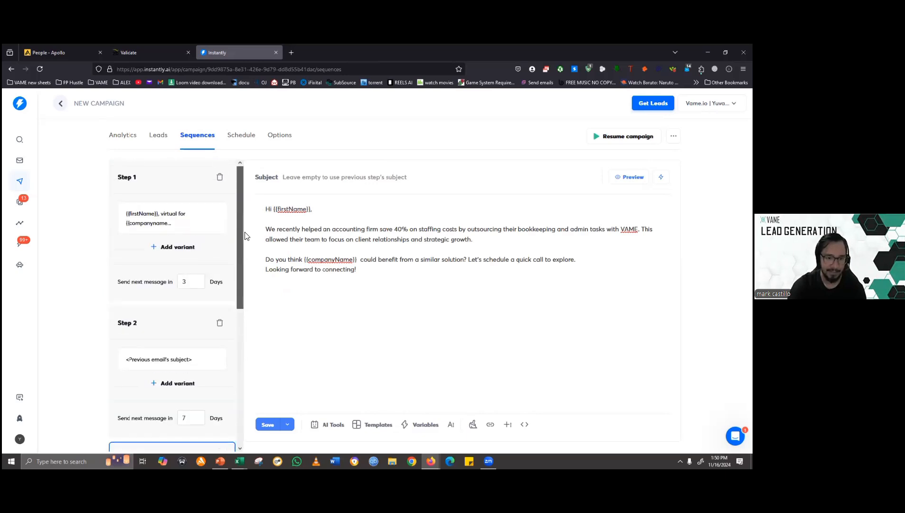
pyautogui.click(203, 235)
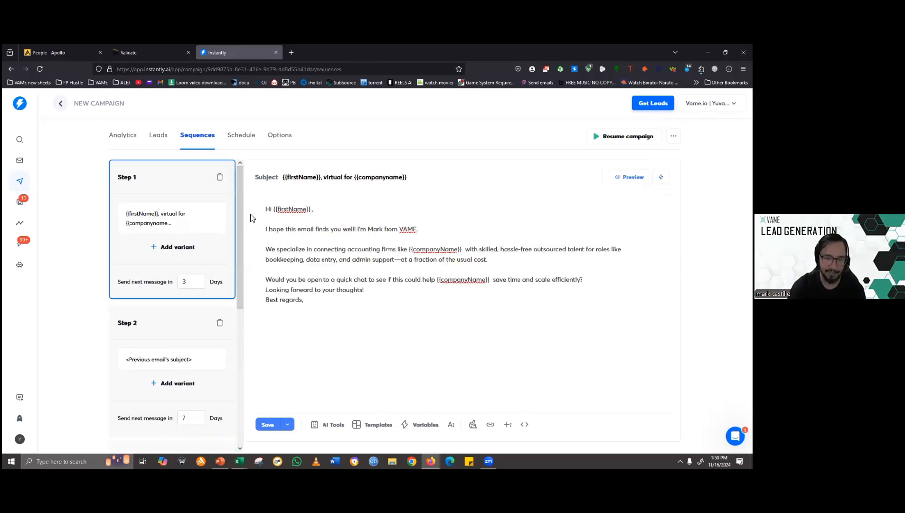
pyautogui.scroll(-2, 238, 309)
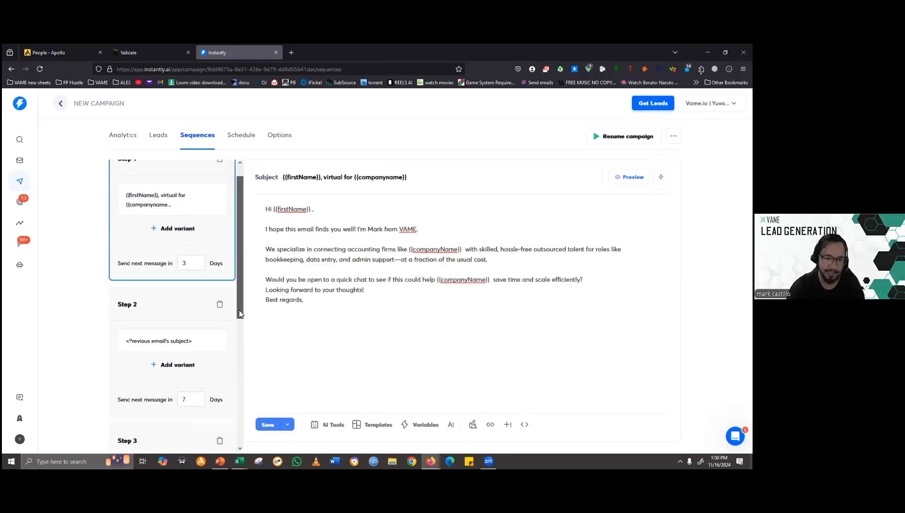
pyautogui.click(203, 287)
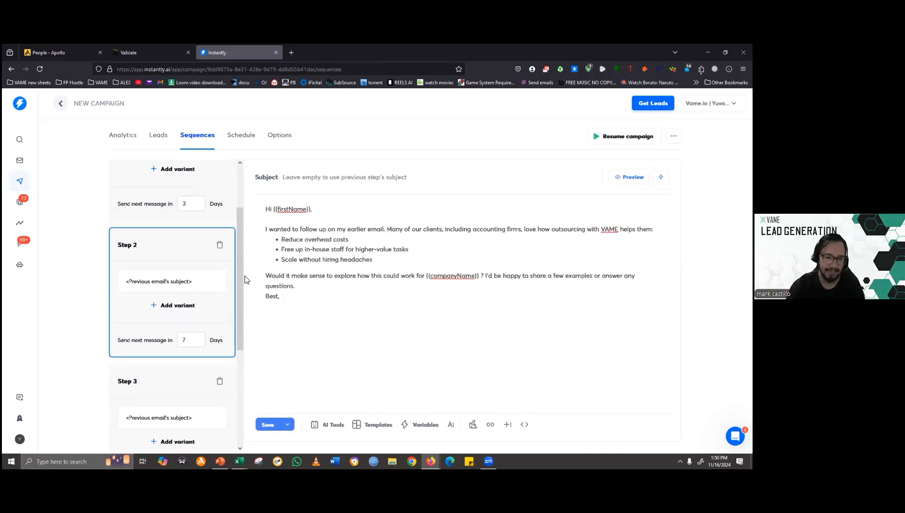
pyautogui.moveTo(243, 274); pyautogui.dragTo(237, 333)
pyautogui.click(193, 309)
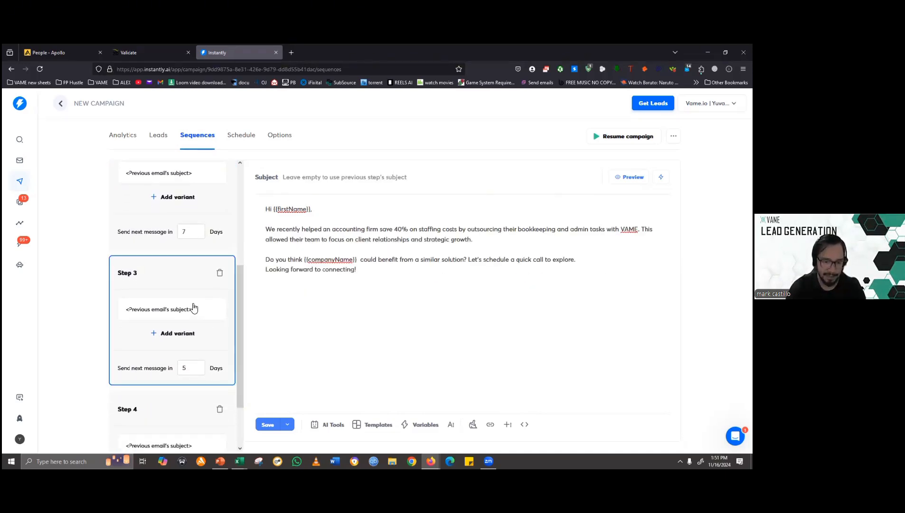
pyautogui.scroll(-1, 198, 313)
pyautogui.scroll(-1, 198, 313)
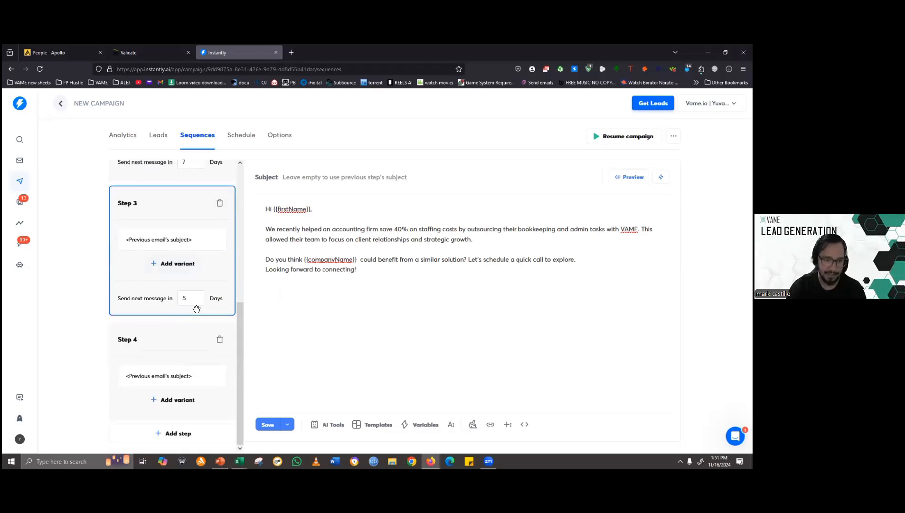
pyautogui.click(190, 392)
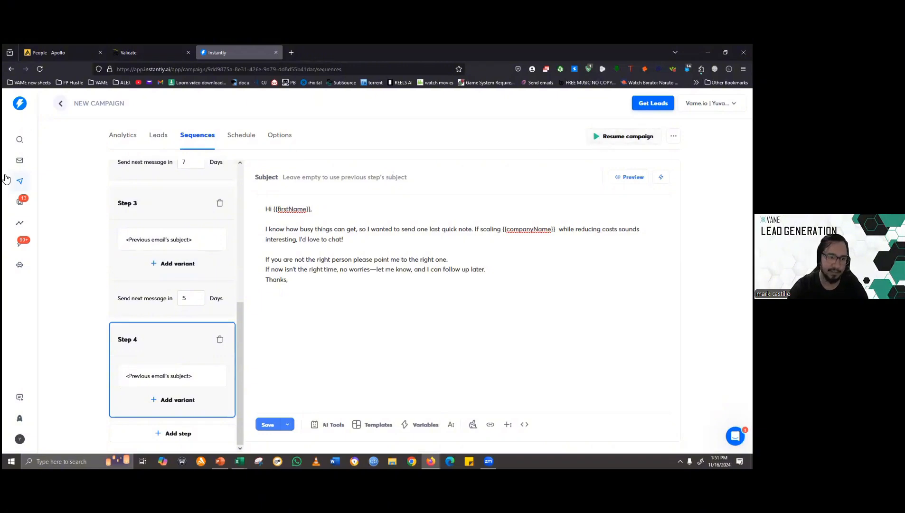
# - Save the four-step email sequence, and save it again with Step 1 open
pyautogui.click(20, 181)
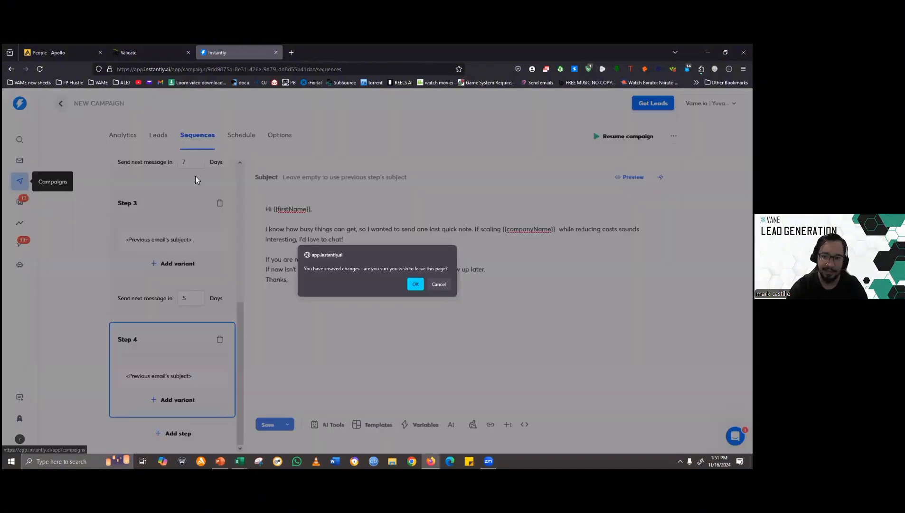
pyautogui.click(438, 284)
pyautogui.click(266, 424)
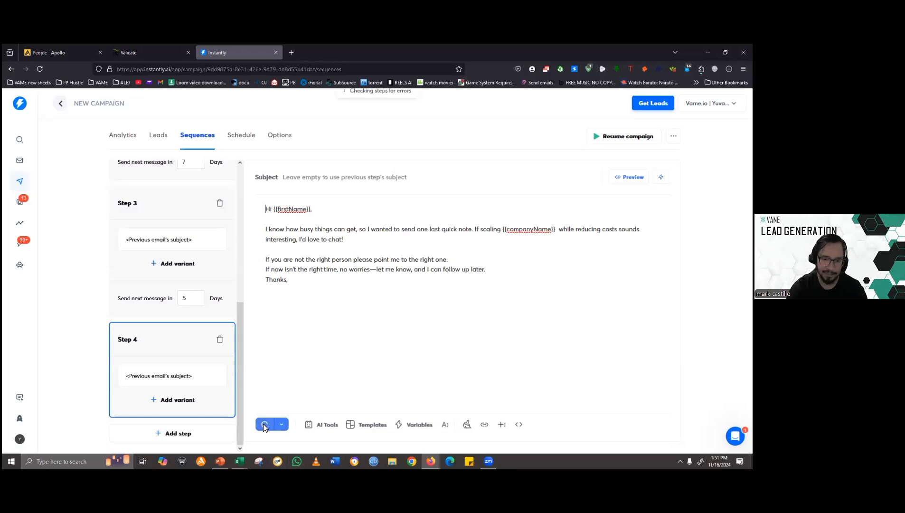
pyautogui.click(270, 139)
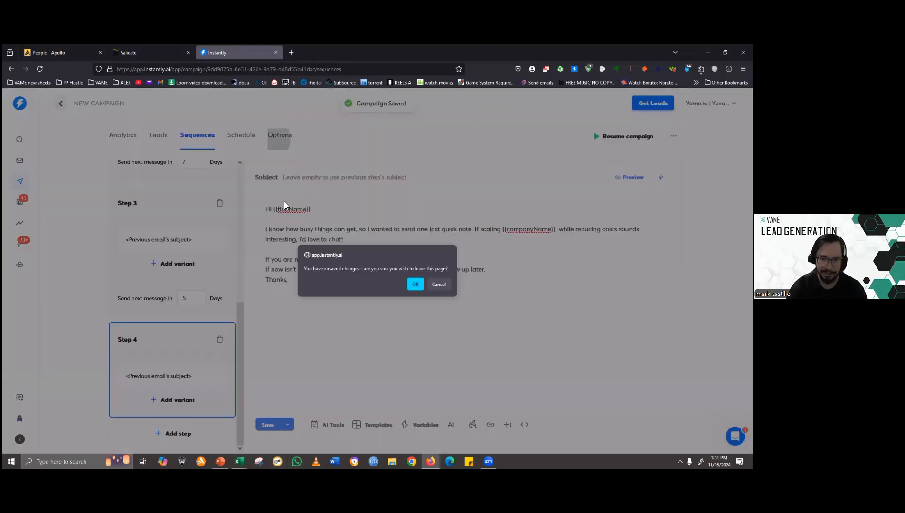
pyautogui.click(420, 286)
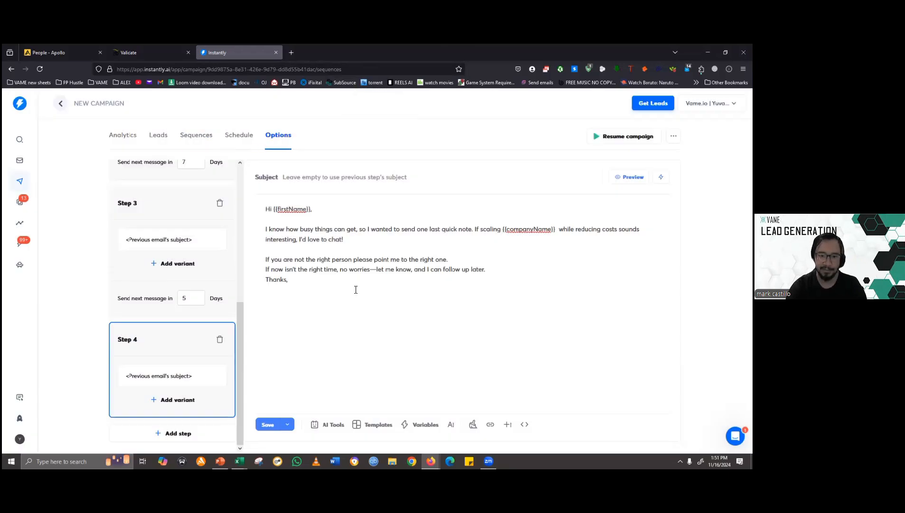
pyautogui.click(264, 424)
pyautogui.scroll(5, 177, 247)
pyautogui.click(178, 235)
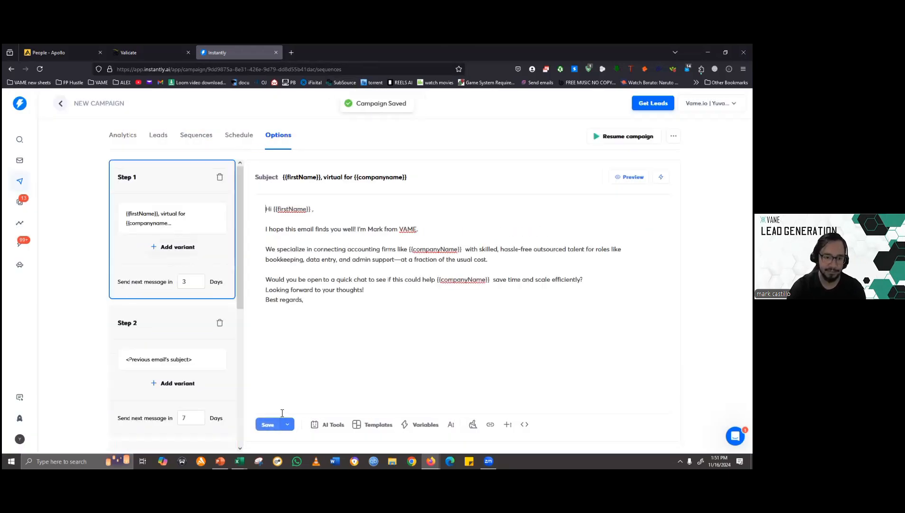
pyautogui.click(275, 427)
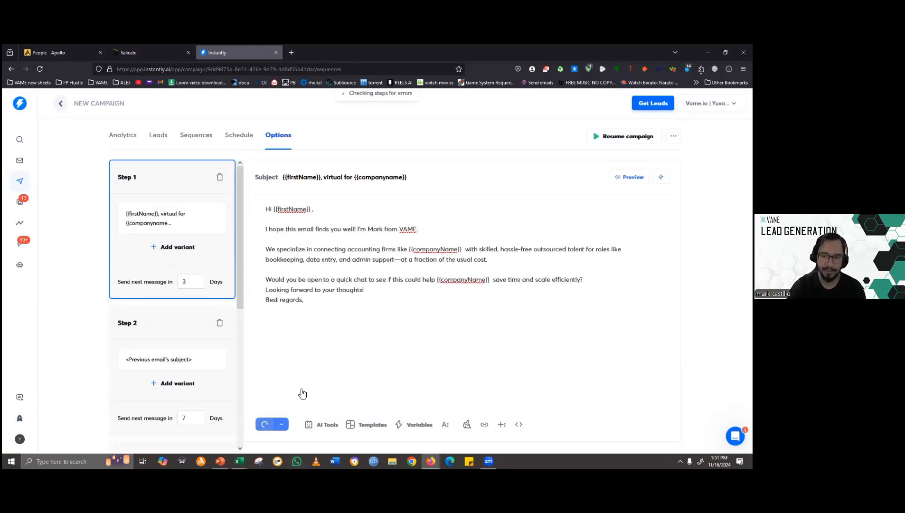
# - Open the campaign options and disable "Stop sending emails on reply"
pyautogui.click(286, 137)
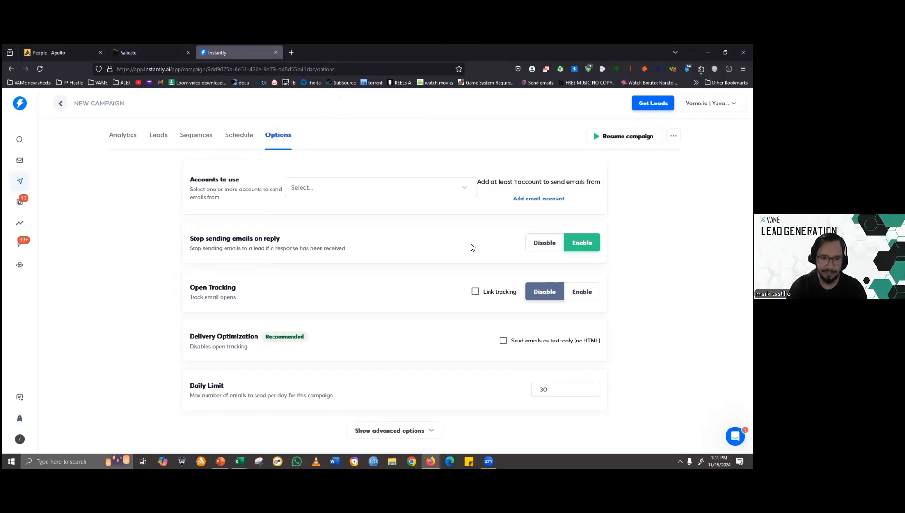
pyautogui.click(539, 249)
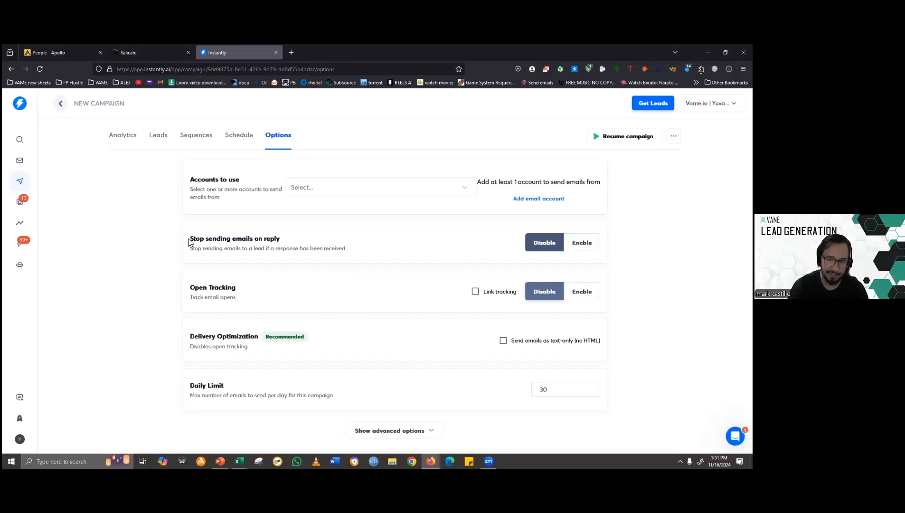
pyautogui.moveTo(188, 242); pyautogui.dragTo(290, 249)
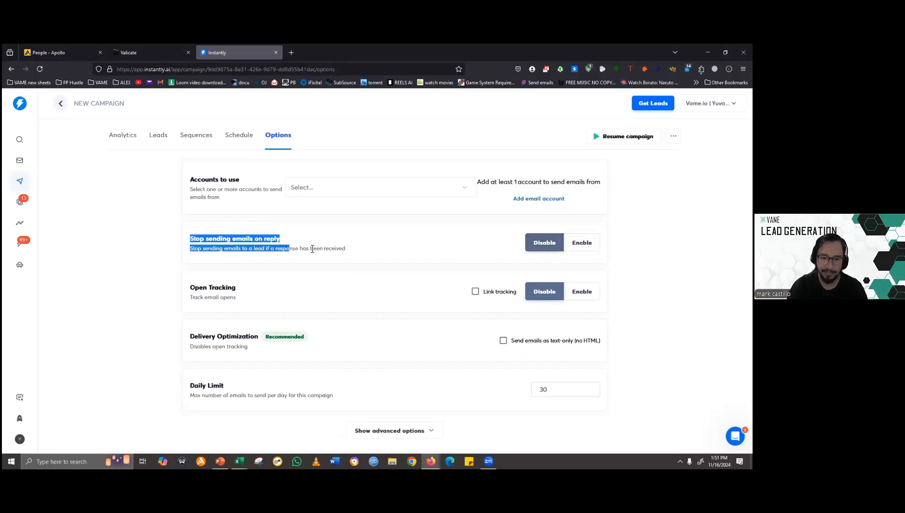
pyautogui.click(292, 247)
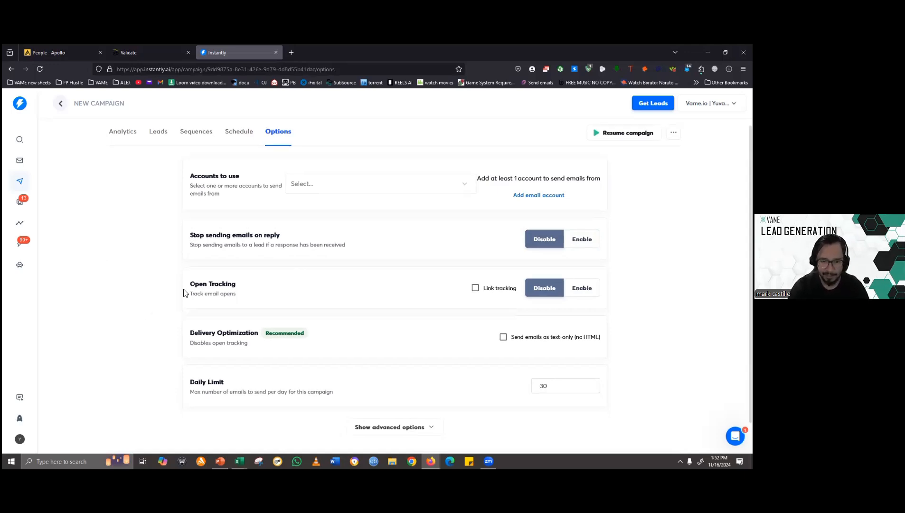
# - Switch Open Tracking to Enable and back to Disable
pyautogui.scroll(-1, 214, 277)
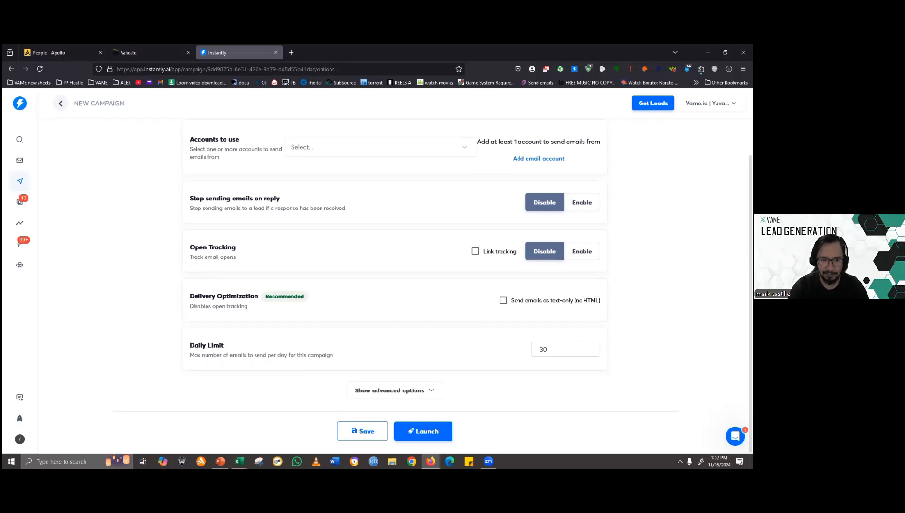
pyautogui.click(578, 256)
pyautogui.click(553, 256)
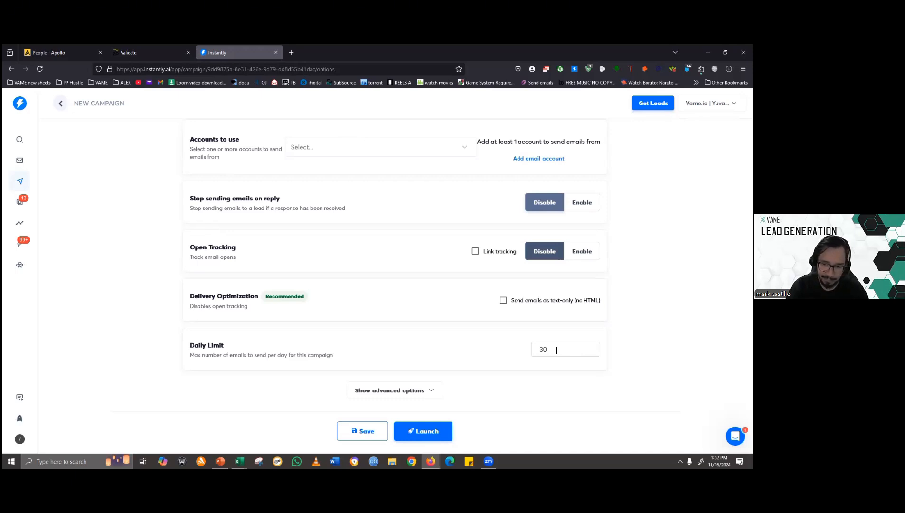
# - Try daily limits of 20, 22, 23 and 24 emails, and set the limit back to 30
pyautogui.moveTo(557, 351); pyautogui.dragTo(503, 350)
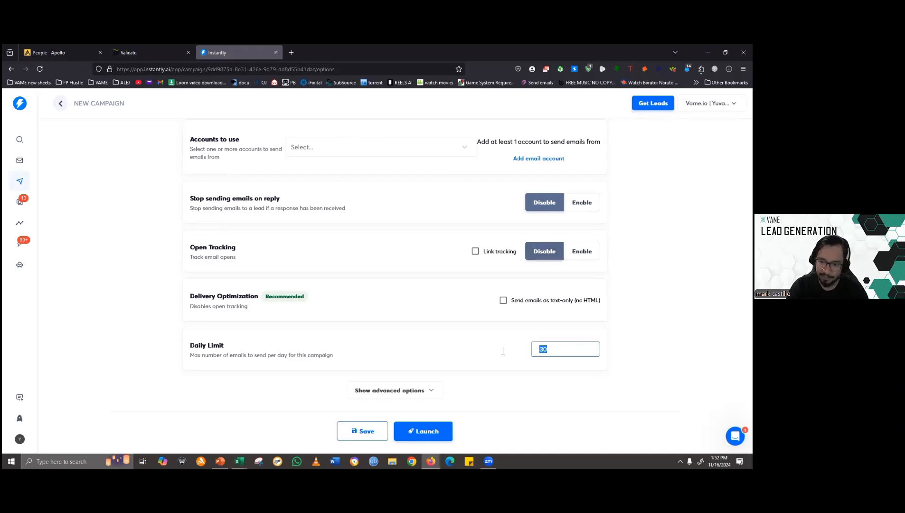
pyautogui.write('20')
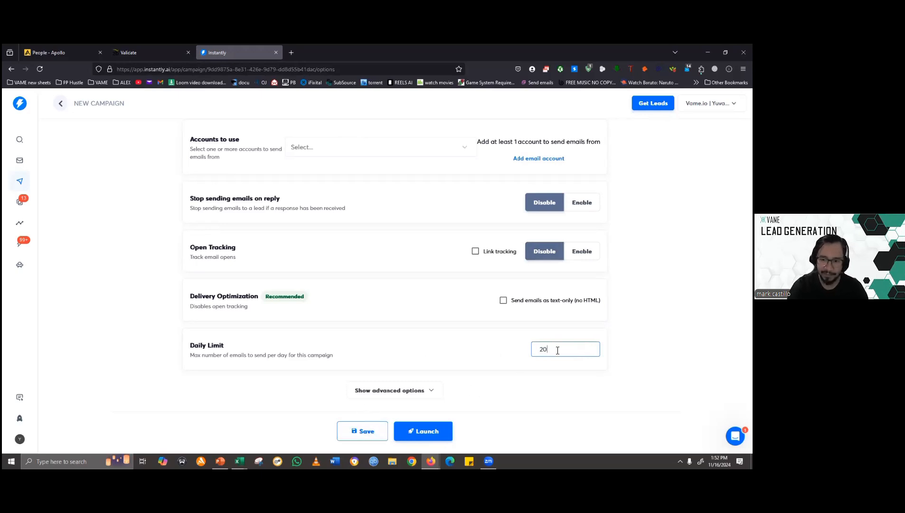
pyautogui.moveTo(557, 350); pyautogui.dragTo(512, 353)
pyautogui.write('22')
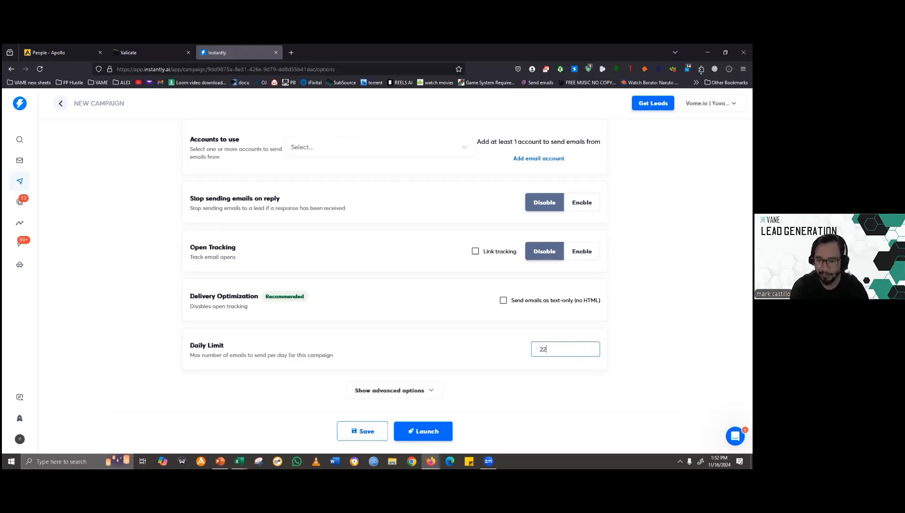
pyautogui.press('BackSpace')
pyautogui.write('3')
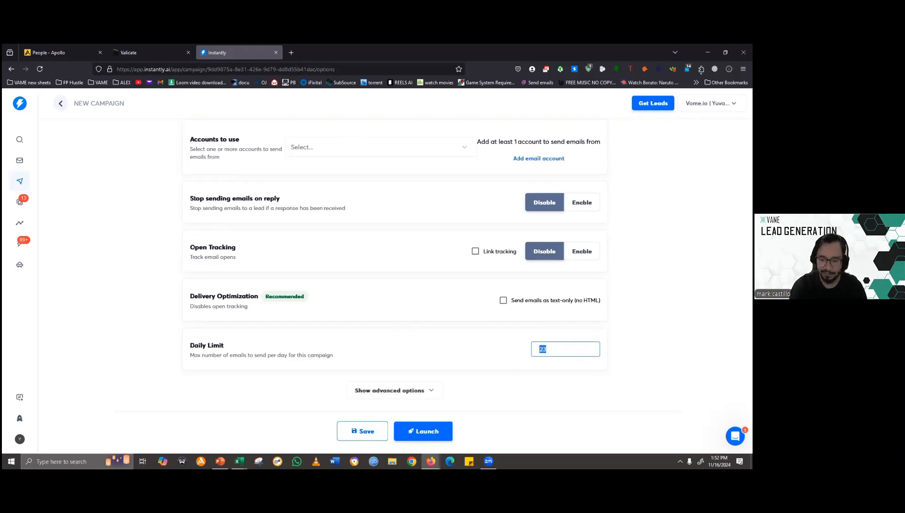
pyautogui.write('24')
pyautogui.hotkey('ctrl', 'a')
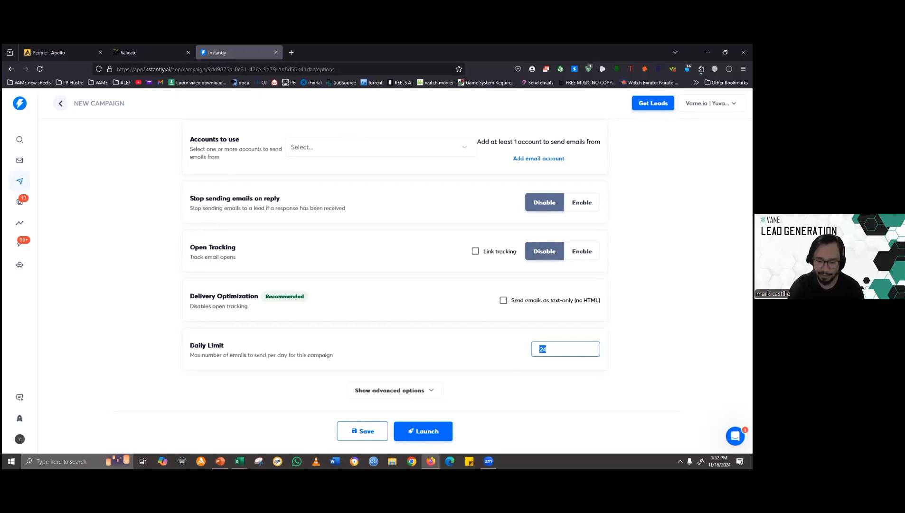
pyautogui.write('30')
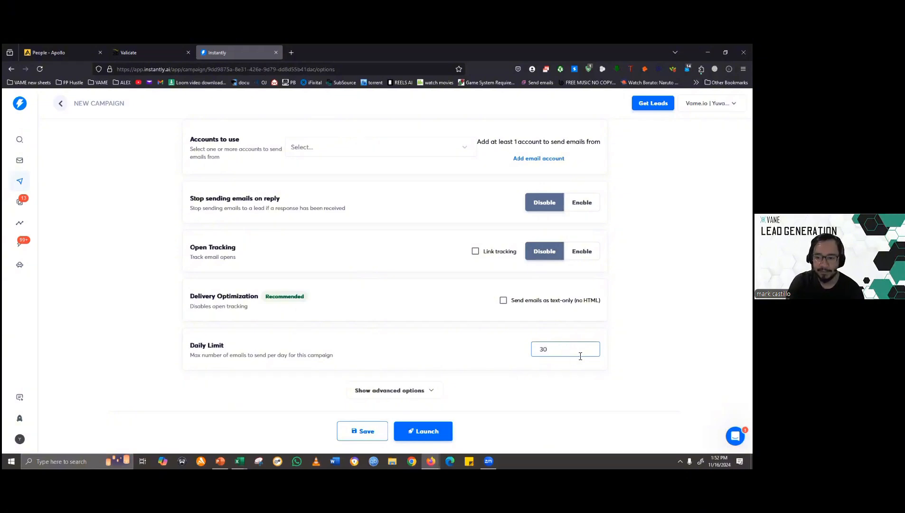
# - Show the advanced campaign options and examine them from the CRM owner and sending pattern down to the CC and BCC fields
pyautogui.click(427, 391)
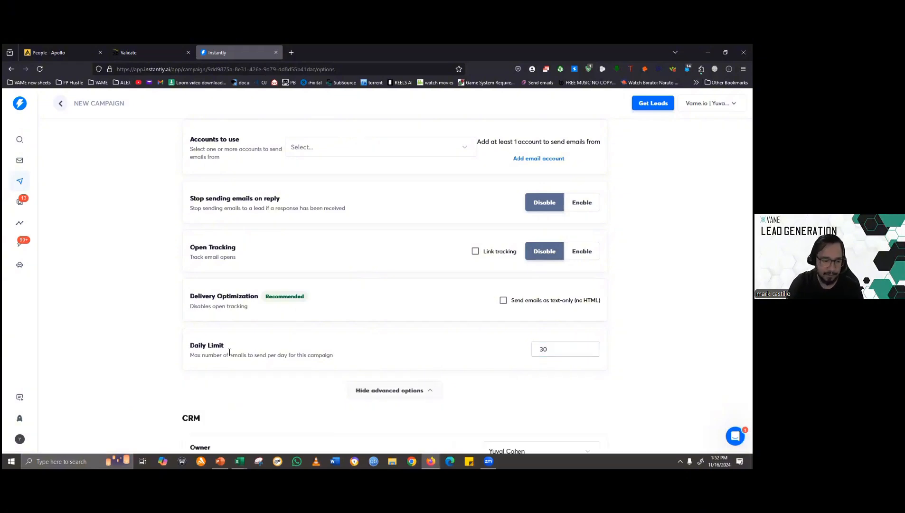
pyautogui.scroll(-4, 229, 352)
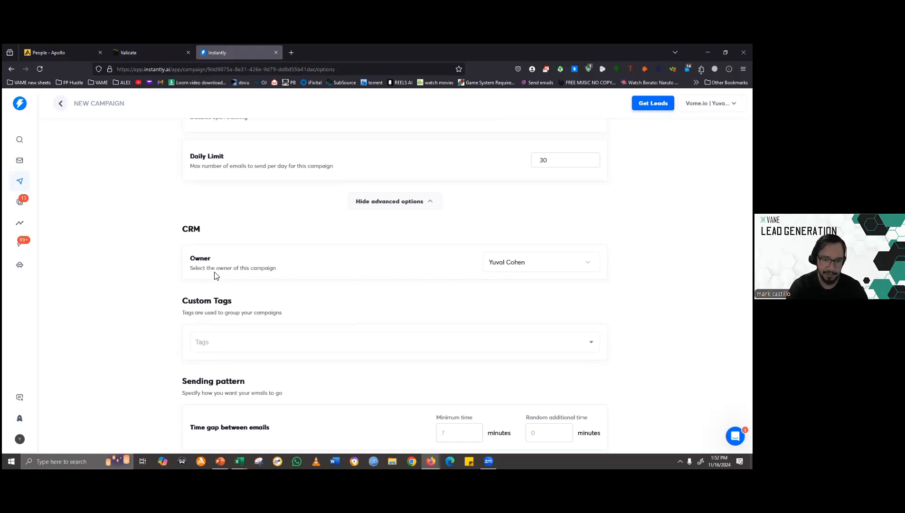
pyautogui.scroll(-2, 137, 307)
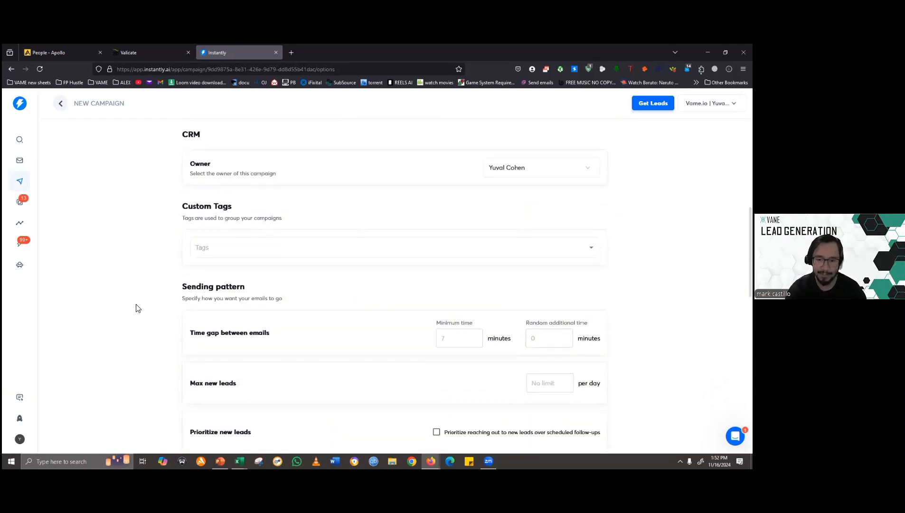
pyautogui.scroll(-2, 137, 306)
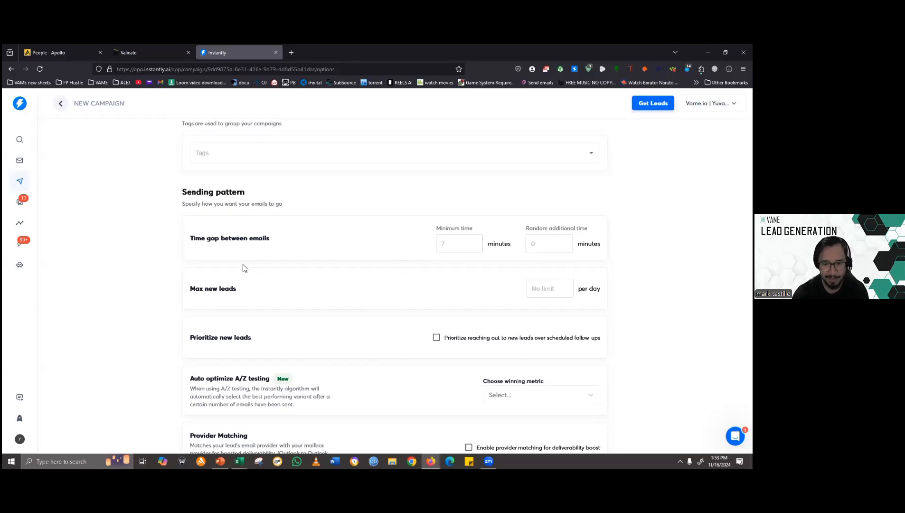
pyautogui.scroll(-2, 278, 307)
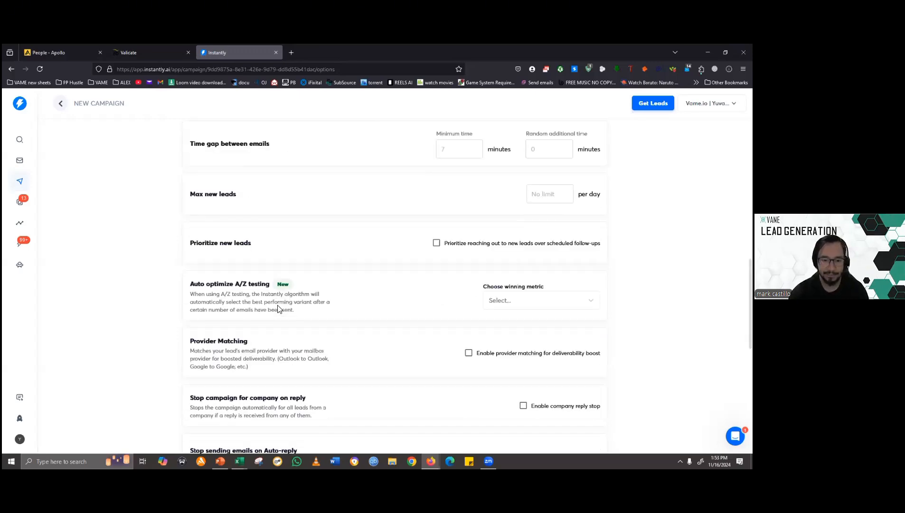
pyautogui.scroll(-3, 278, 309)
pyautogui.scroll(-2, 279, 311)
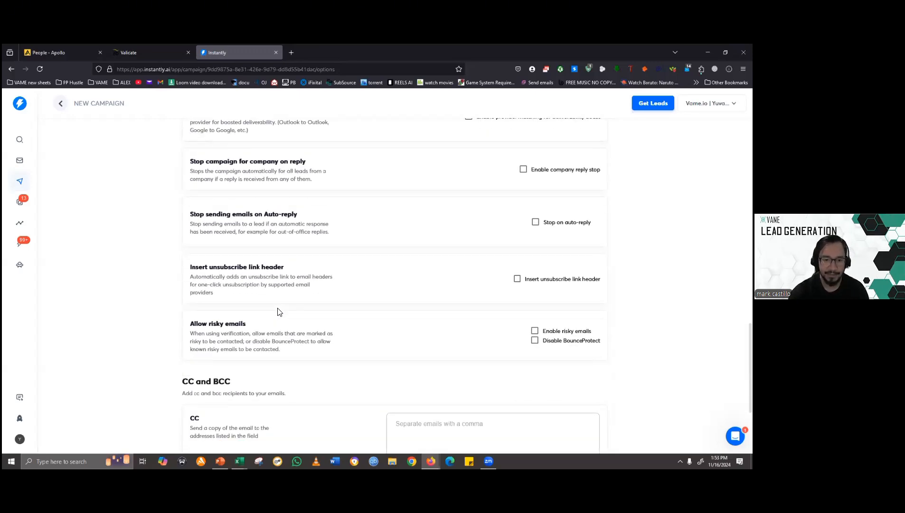
pyautogui.scroll(1, 250, 309)
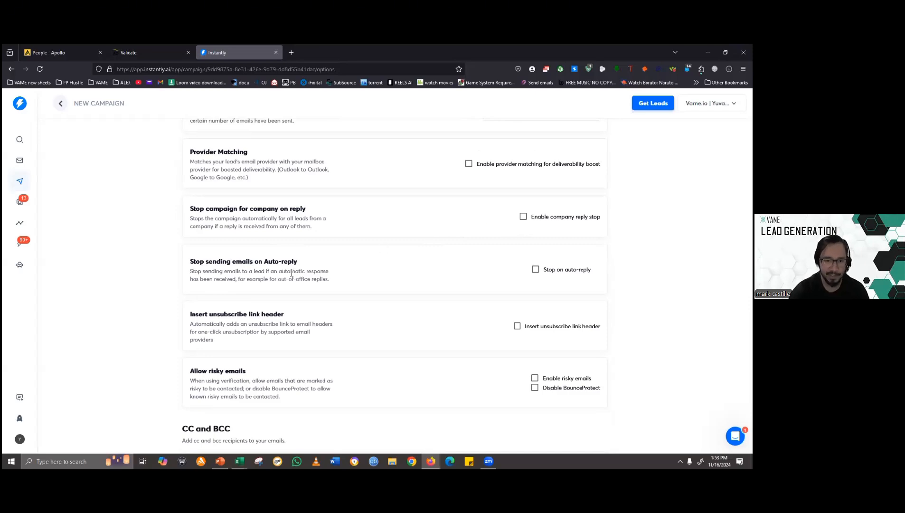
pyautogui.scroll(-4, 282, 307)
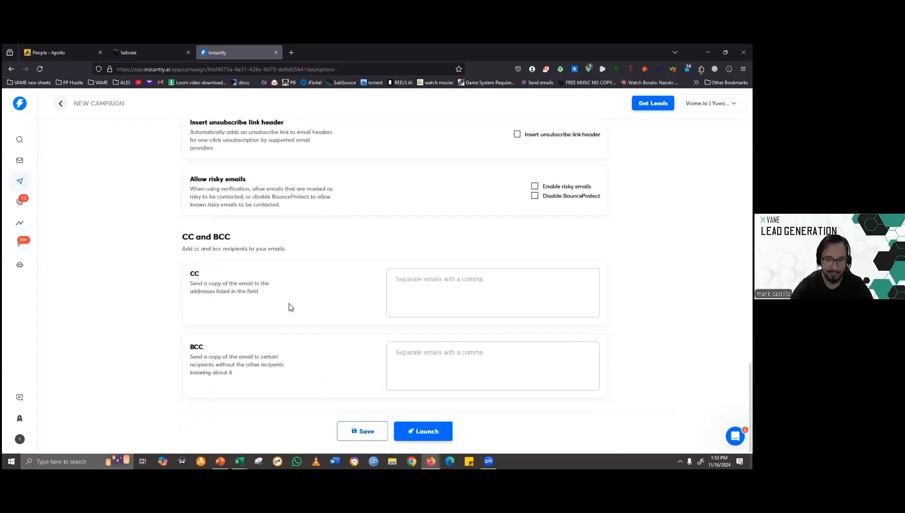
# - Go back over the daily limit, custom tags, time gap, lead limits, auto-reply, unsubscribe header and risky email settings
pyautogui.scroll(5, 290, 313)
pyautogui.scroll(7, 340, 349)
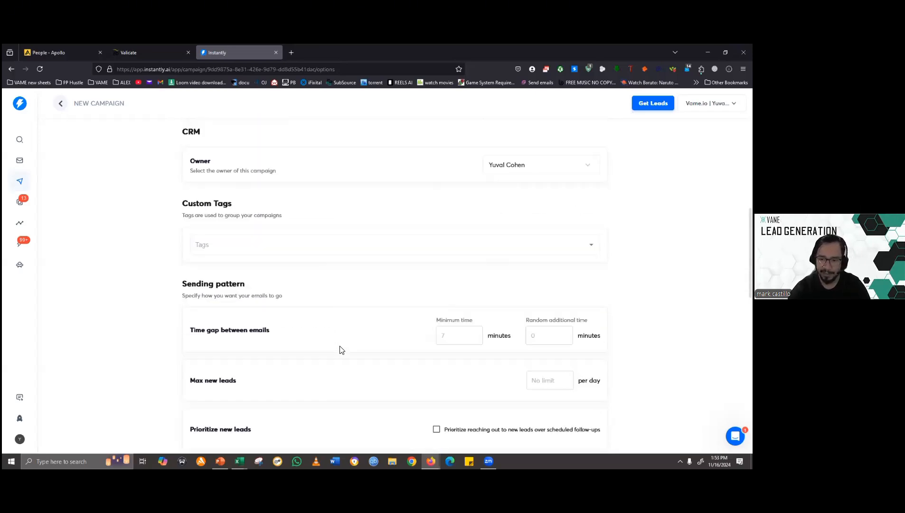
pyautogui.scroll(-4, 340, 349)
pyautogui.scroll(4, 340, 353)
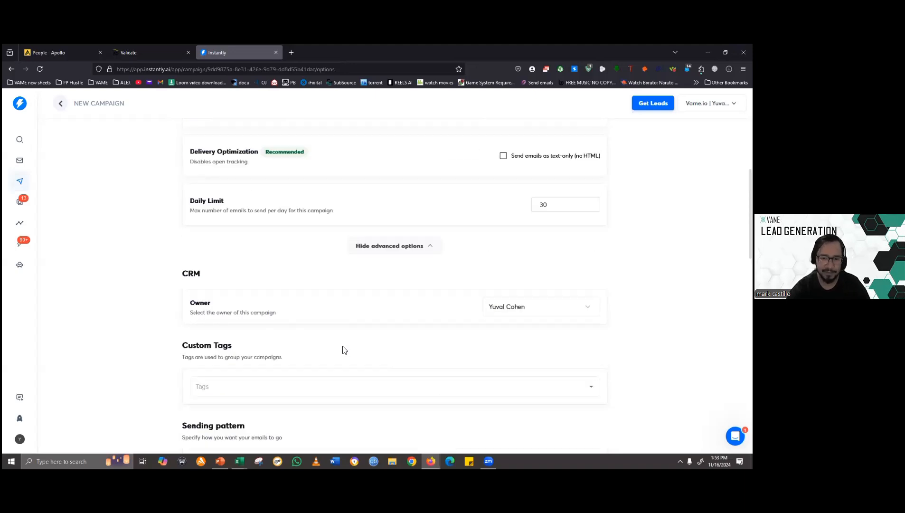
pyautogui.scroll(4, 341, 349)
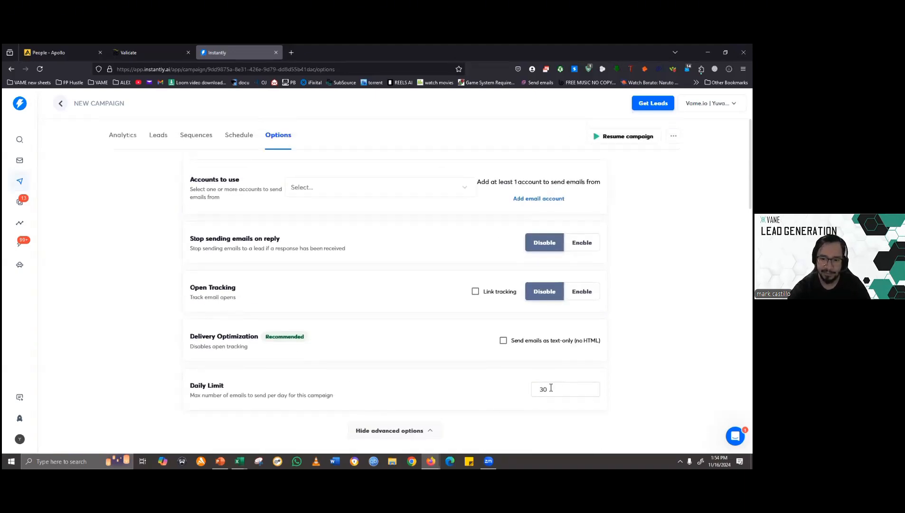
pyautogui.scroll(-4, 271, 323)
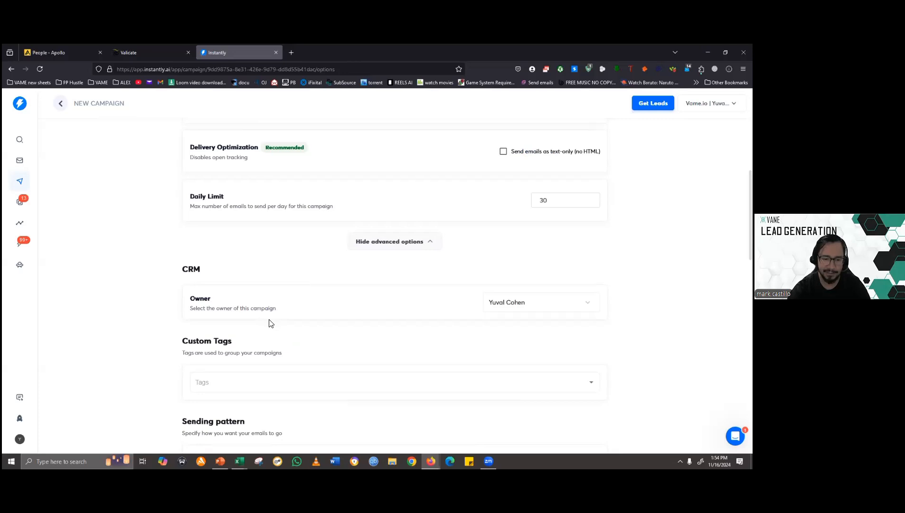
pyautogui.scroll(-4, 269, 323)
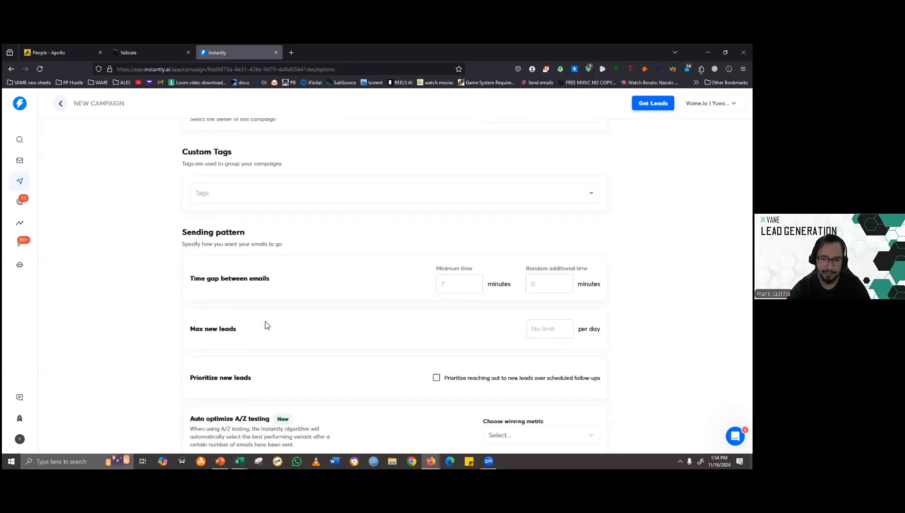
pyautogui.scroll(-3, 267, 325)
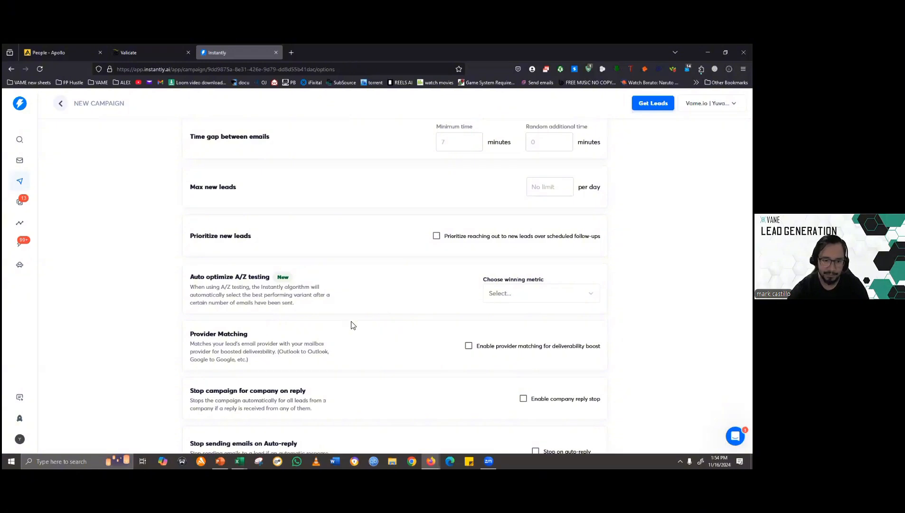
pyautogui.scroll(-3, 352, 324)
pyautogui.scroll(-3, 352, 323)
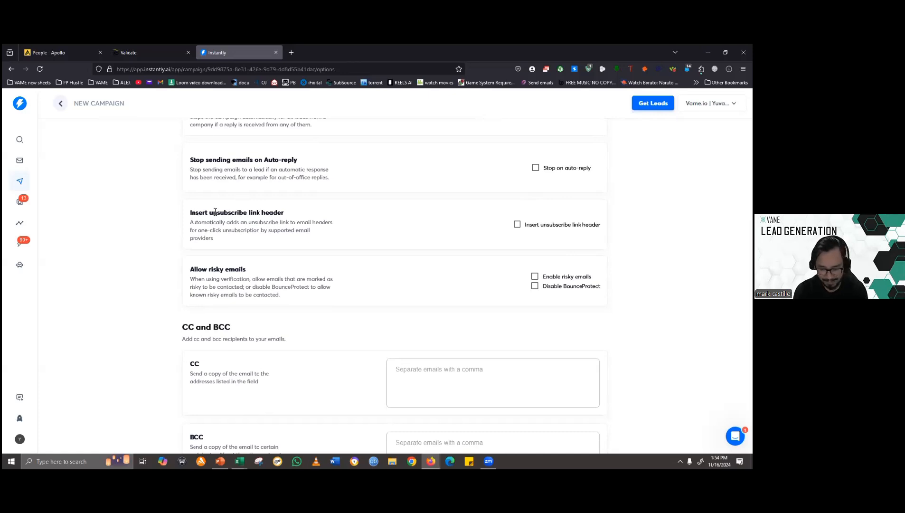
pyautogui.scroll(15, 125, 244)
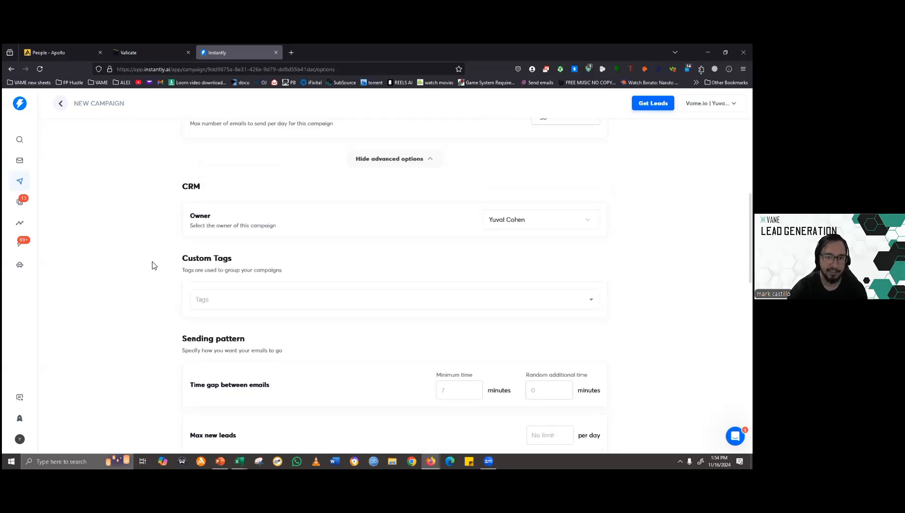
# - Open the email sequence and review the message texts of Step 1 and Step 2, highlighting the Step 1 body
pyautogui.click(196, 136)
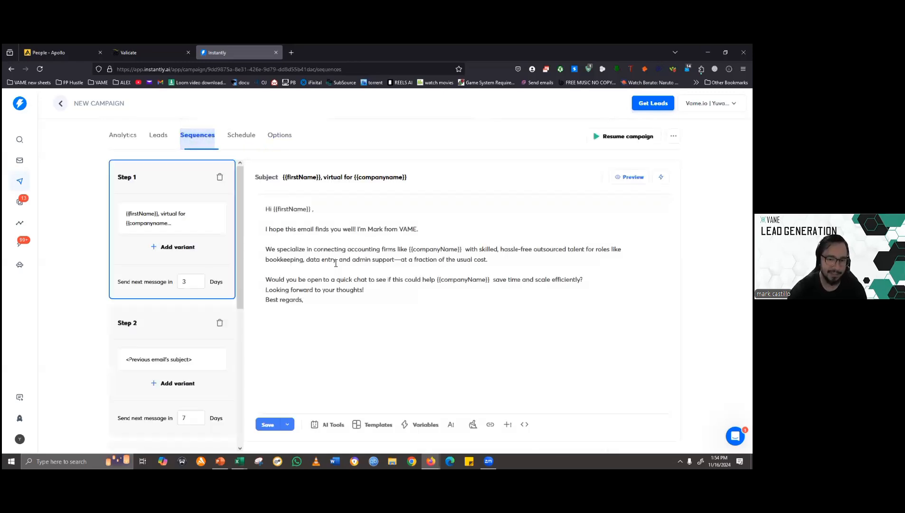
pyautogui.moveTo(365, 220); pyautogui.dragTo(384, 307)
pyautogui.click(363, 321)
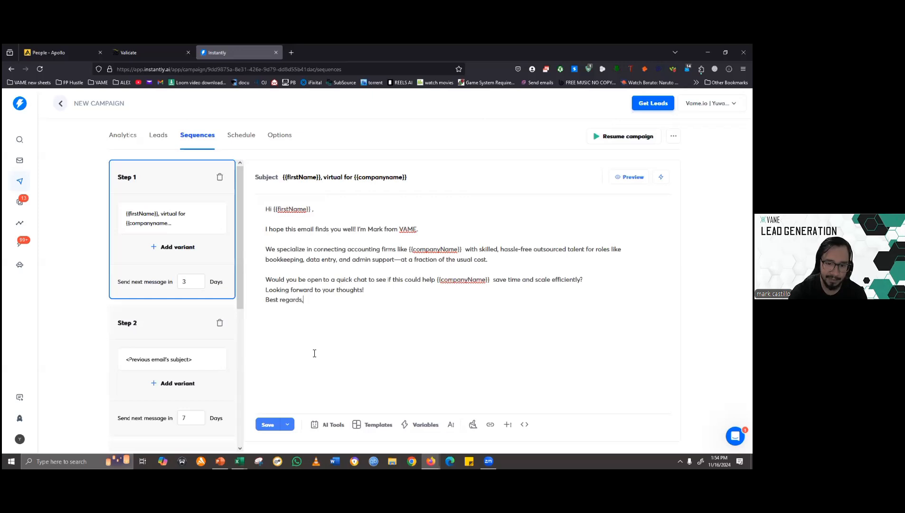
pyautogui.click(155, 364)
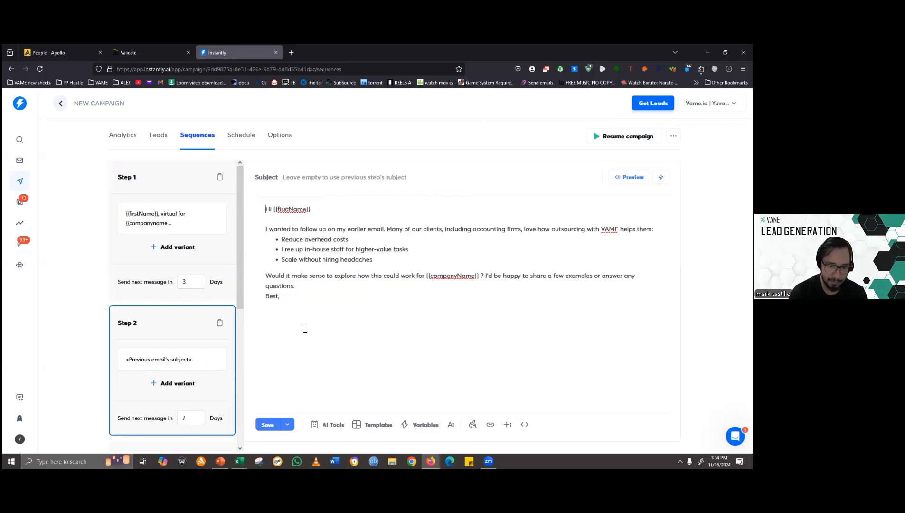
pyautogui.click(177, 218)
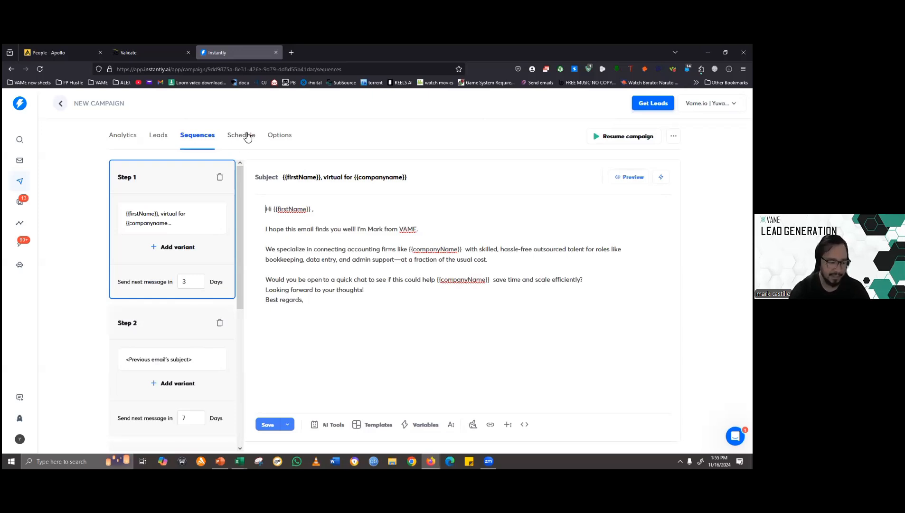
pyautogui.moveTo(263, 206); pyautogui.dragTo(347, 313)
pyautogui.click(307, 300)
pyautogui.moveTo(474, 309); pyautogui.dragTo(420, 323)
pyautogui.click(266, 258)
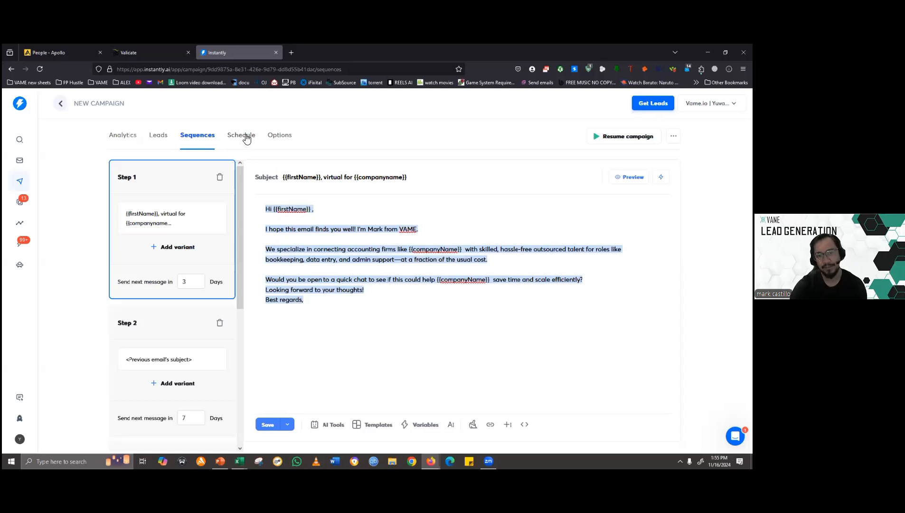
# - Review the campaign's basic sending options and its schedule, and return to the email sequence
pyautogui.click(279, 135)
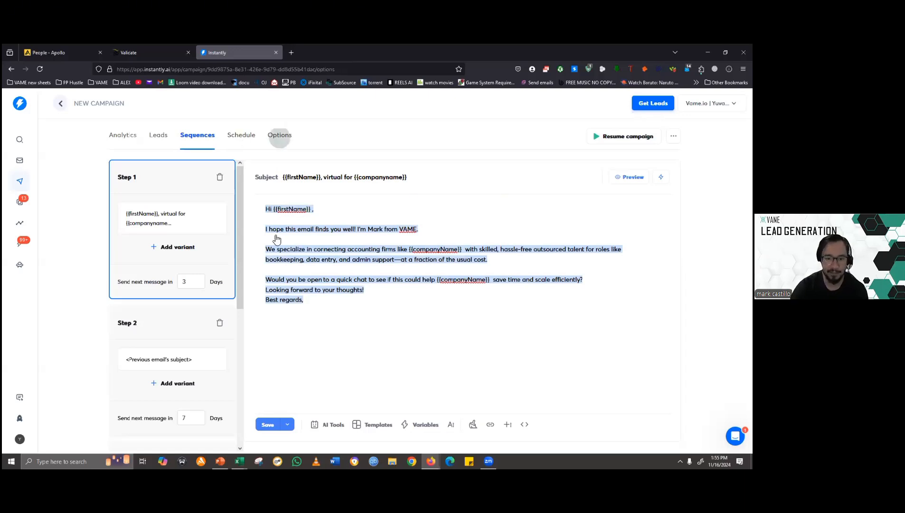
pyautogui.scroll(-1, 357, 293)
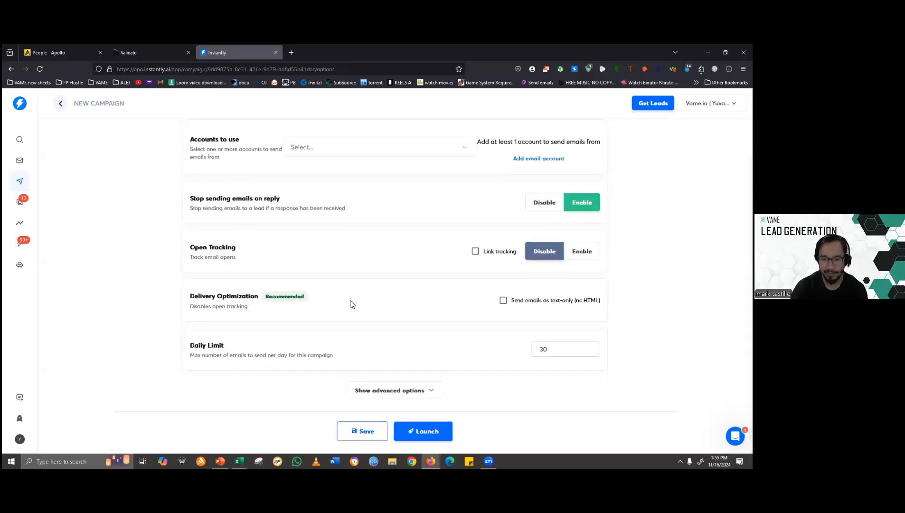
pyautogui.scroll(1, 236, 299)
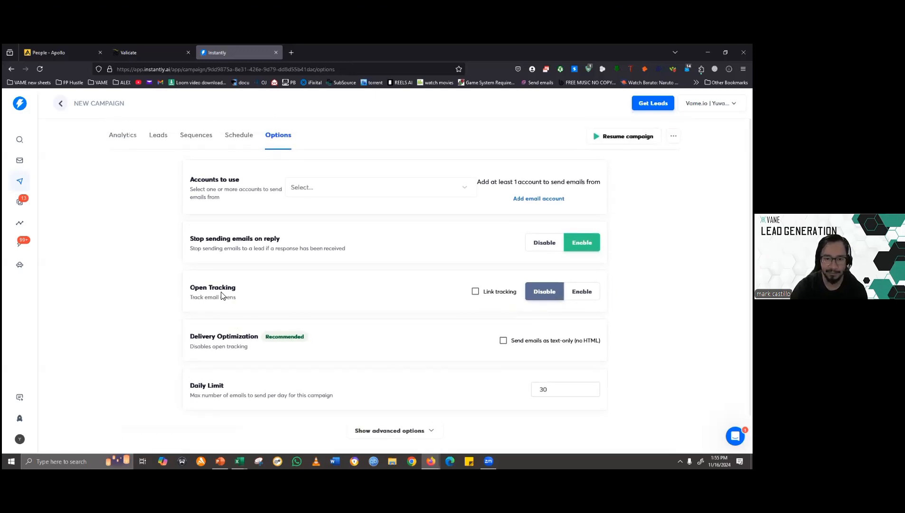
pyautogui.click(240, 135)
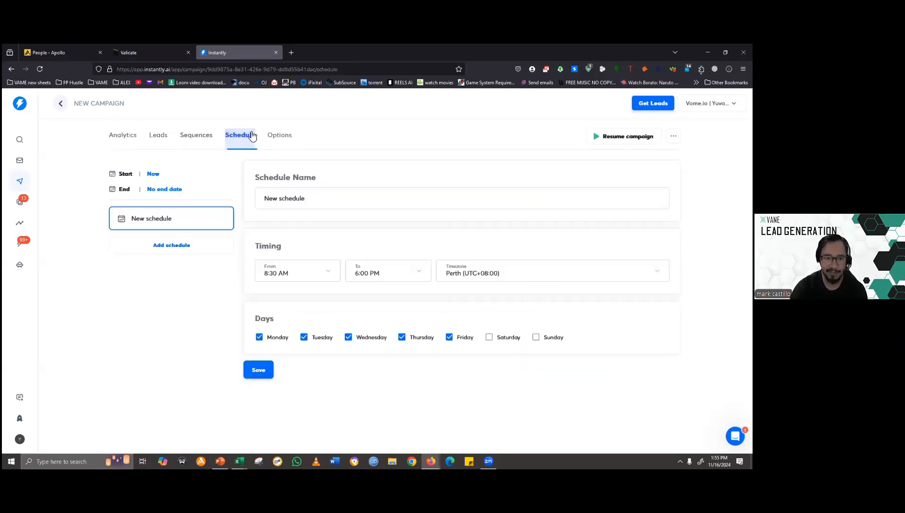
pyautogui.click(194, 135)
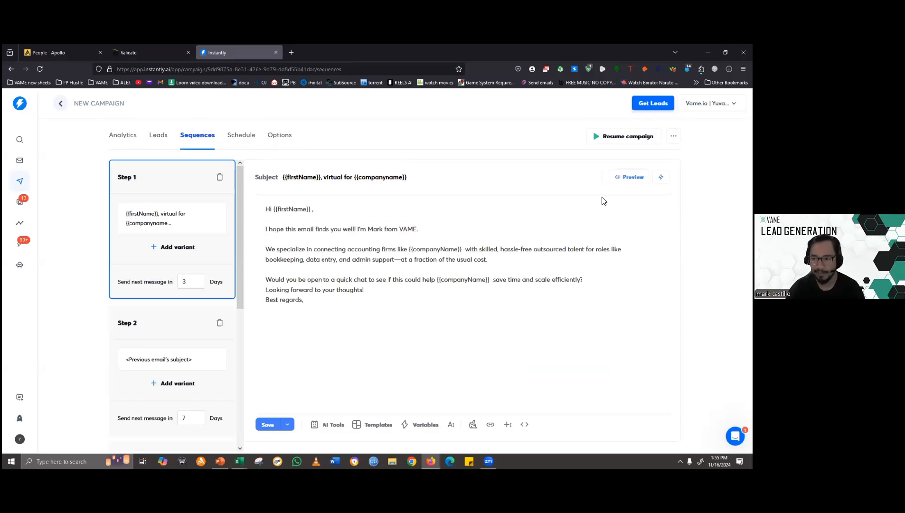
# - Open the campaign list, filter it by Active status, and switch the filter to Completed
pyautogui.click(19, 181)
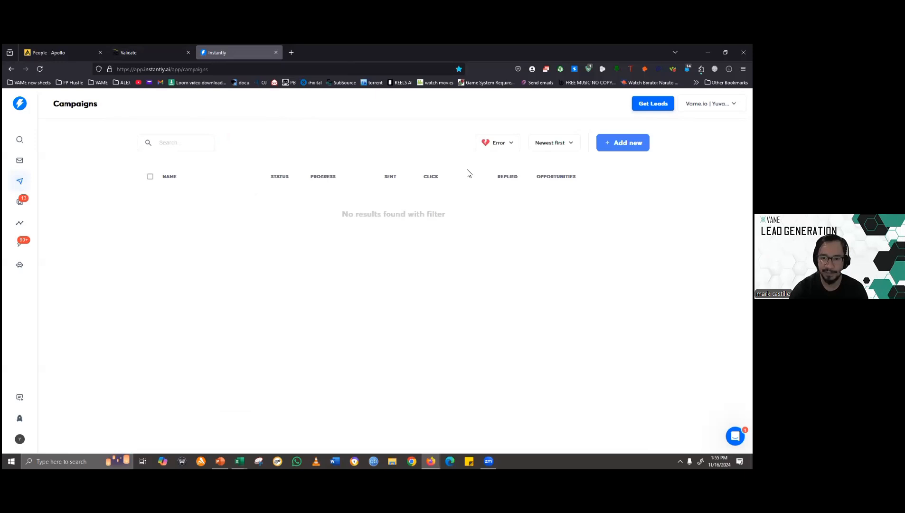
pyautogui.click(498, 144)
pyautogui.click(474, 189)
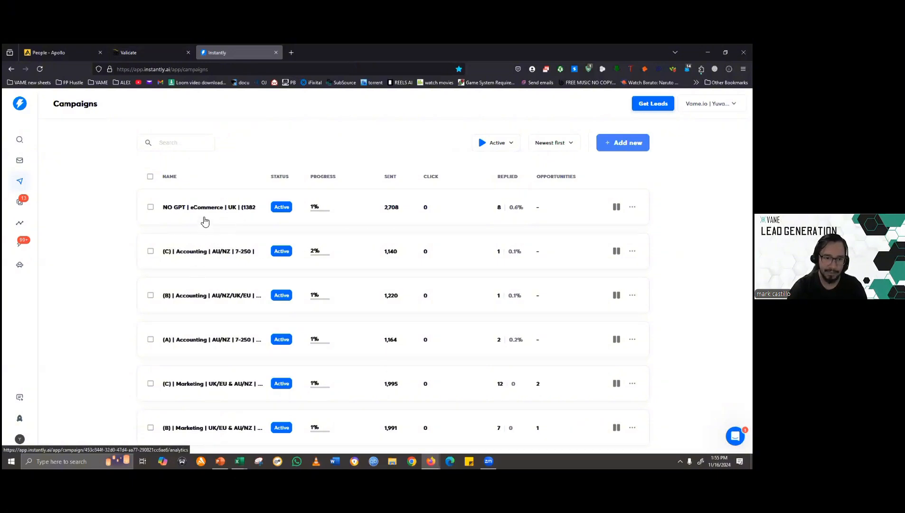
pyautogui.click(496, 145)
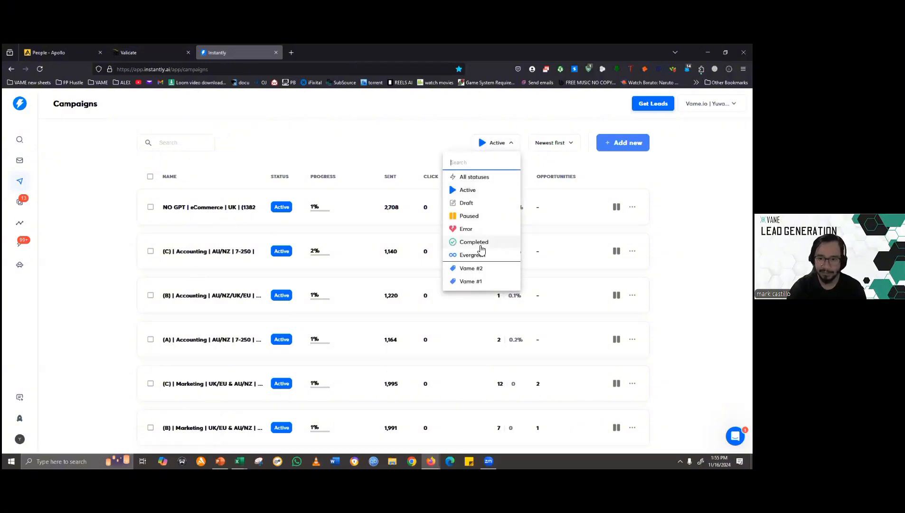
pyautogui.click(478, 243)
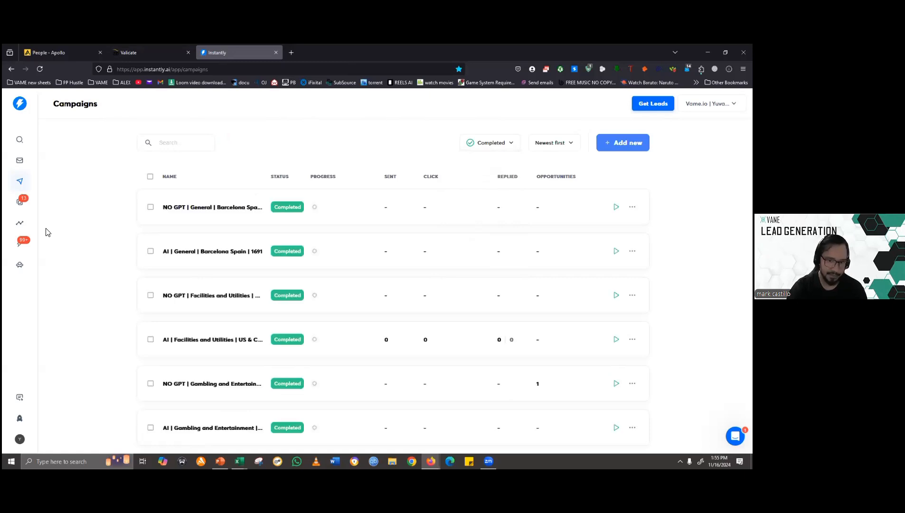
# - Open the completed campaign "AI | Marketing | General | US & CA | 15498", inspect its leads and analytics, and return to the campaign list
pyautogui.scroll(-10, 228, 342)
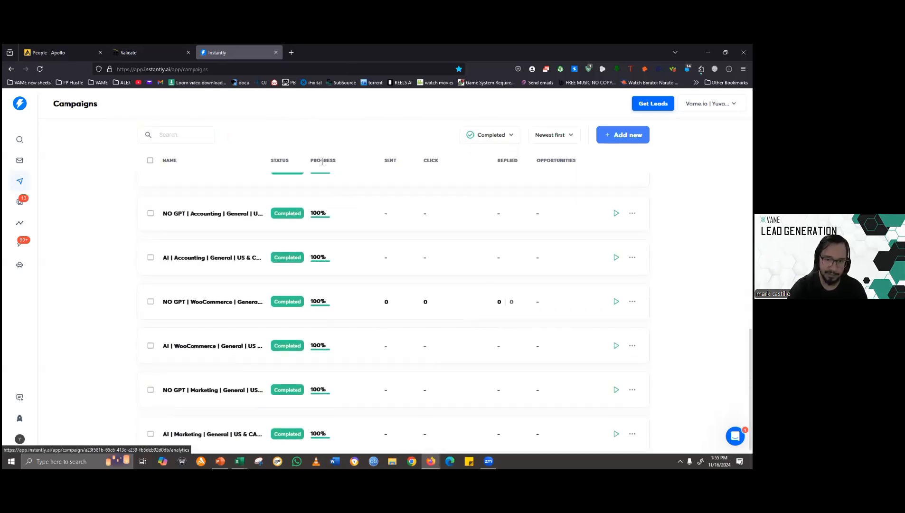
pyautogui.click(197, 425)
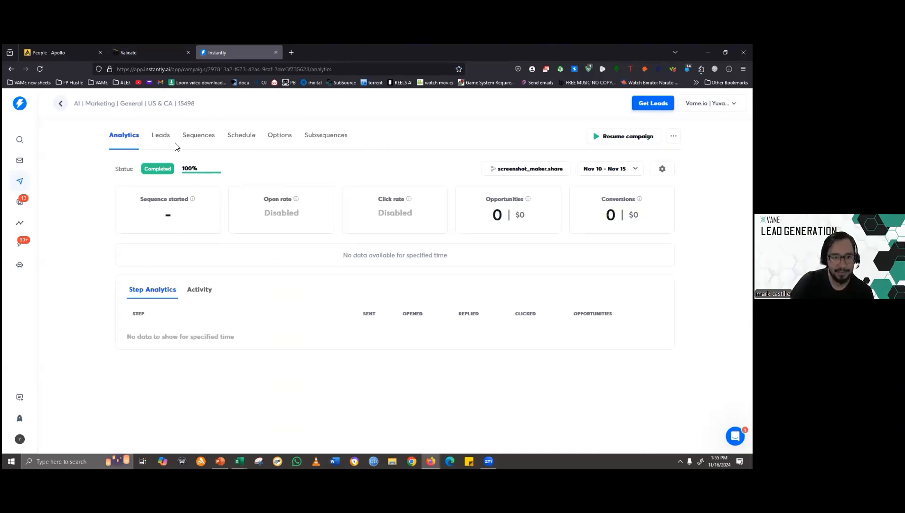
pyautogui.click(160, 136)
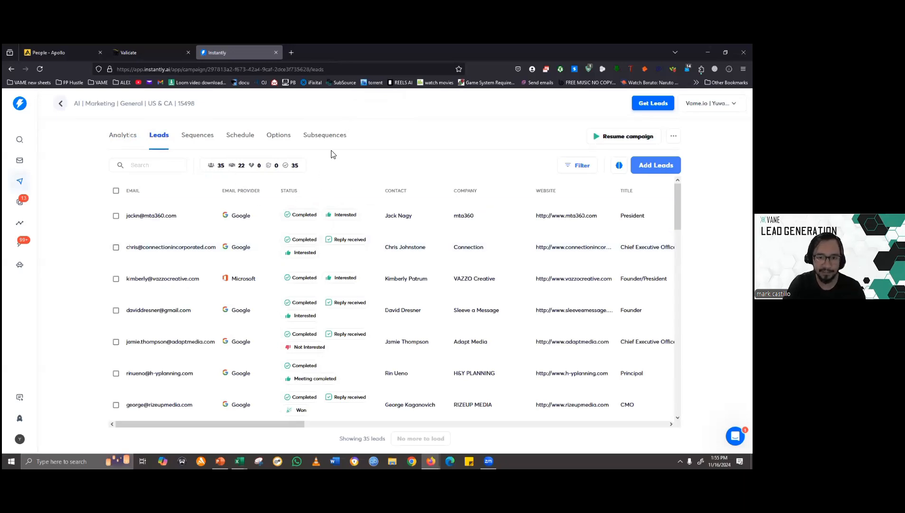
pyautogui.click(122, 138)
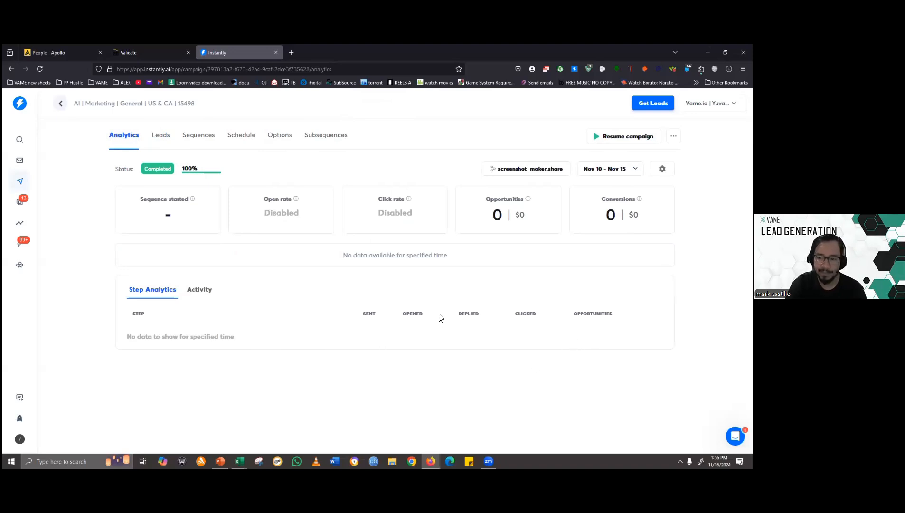
pyautogui.click(61, 103)
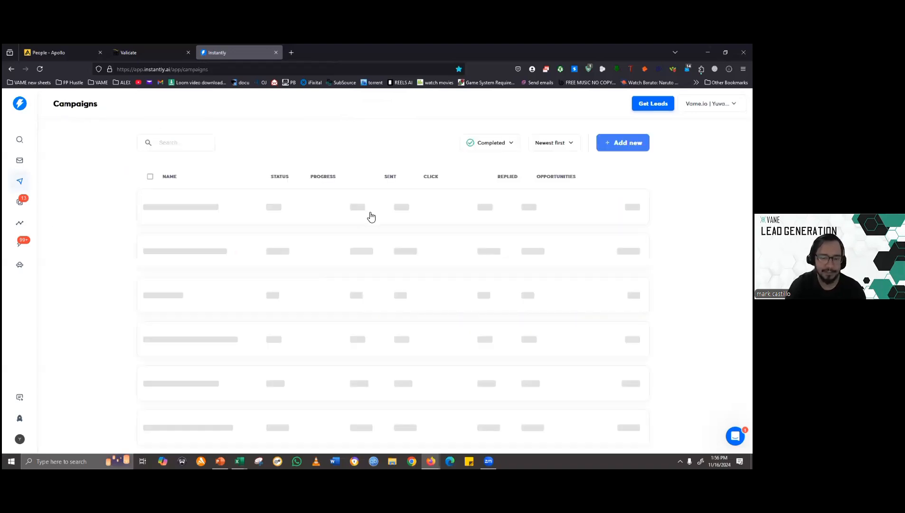
# - Filter the campaign list to Active, open "NO GPT | eCommerce | UK | (1382", and review its analytics chart and step analytics
pyautogui.click(484, 144)
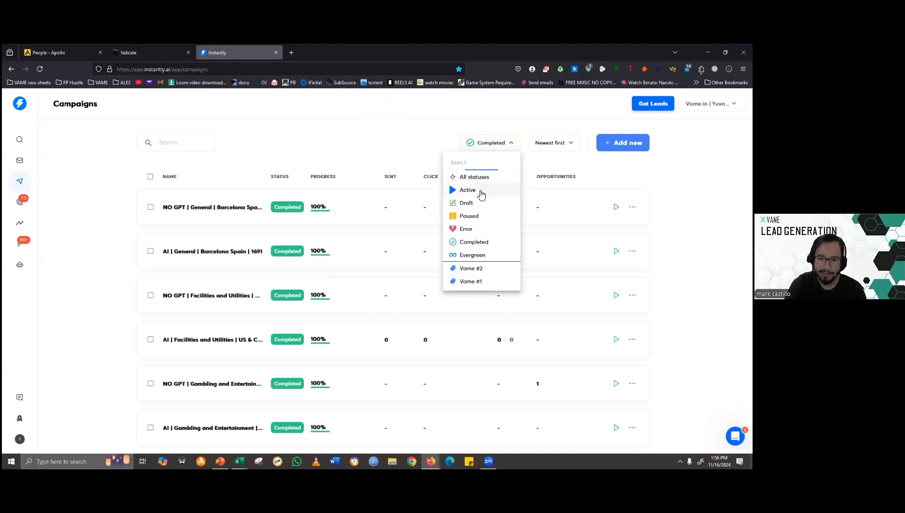
pyautogui.click(472, 190)
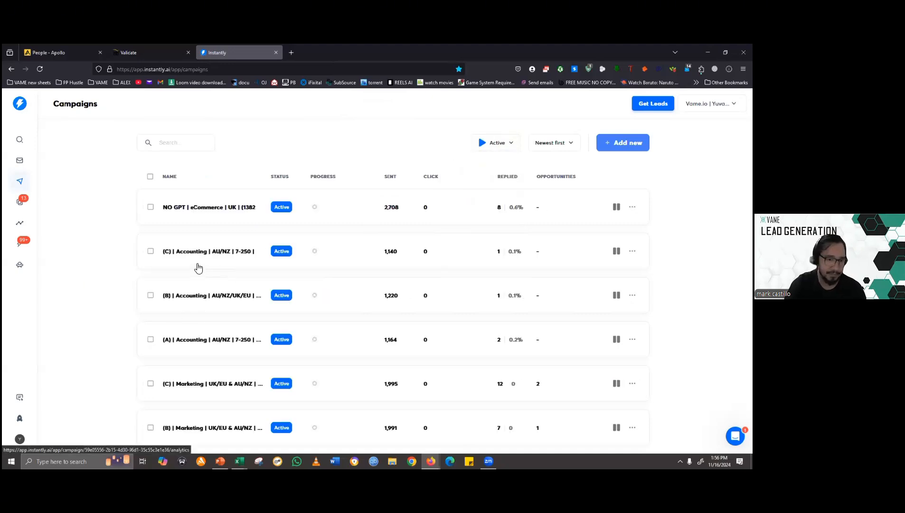
pyautogui.click(208, 207)
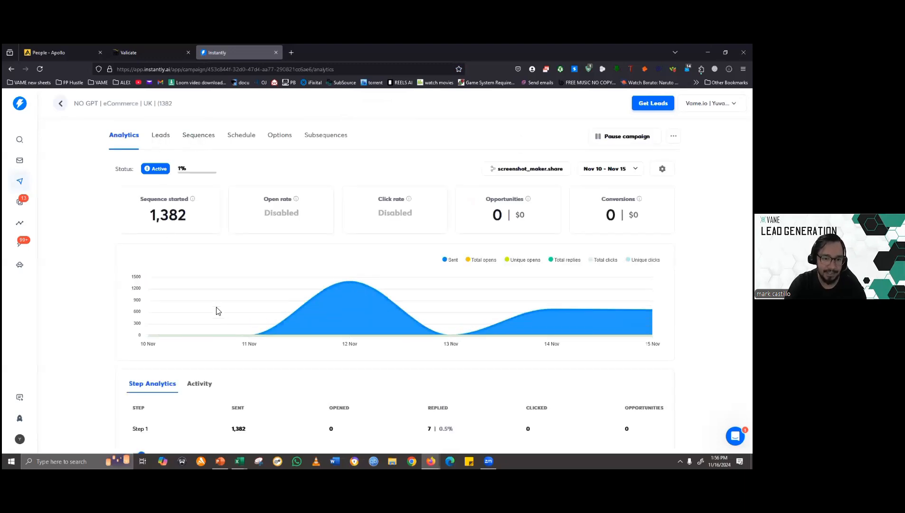
pyautogui.scroll(-2, 118, 271)
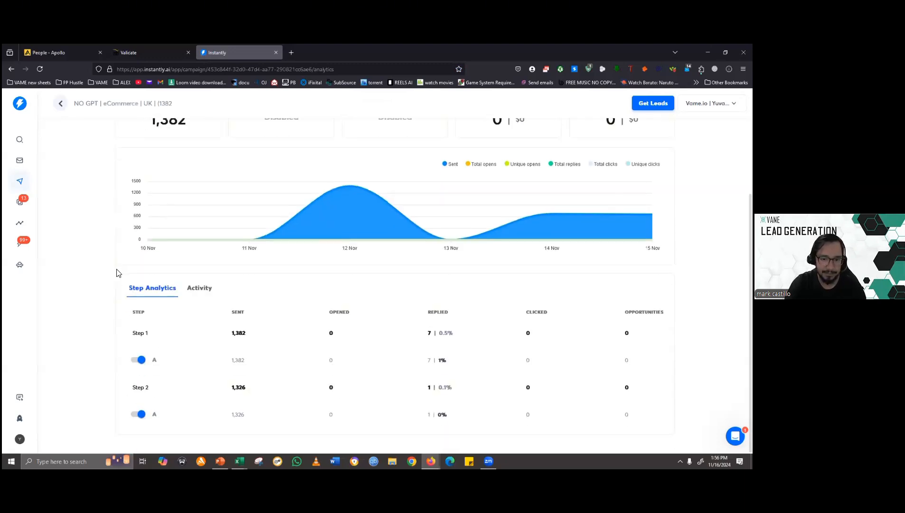
pyautogui.scroll(2, 125, 285)
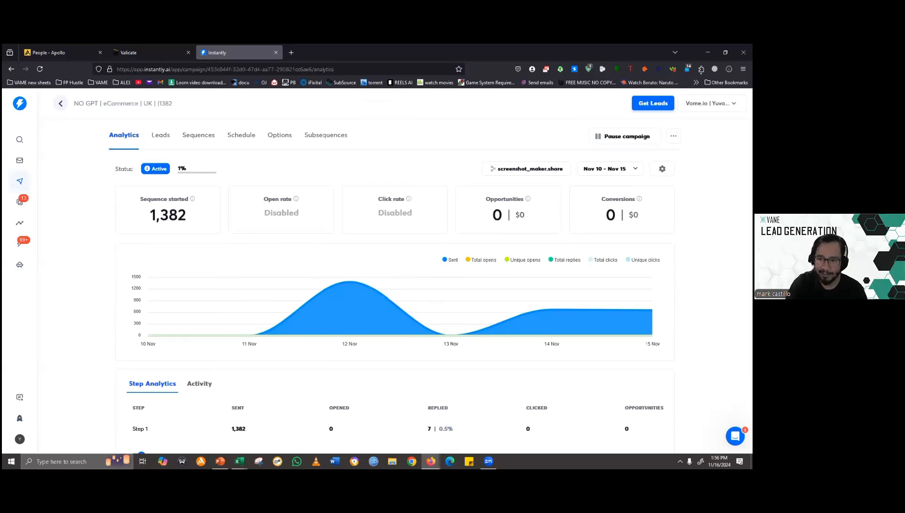
# - Set the campaign's analytics date range to Last 12 months and return to the campaign list
pyautogui.click(610, 168)
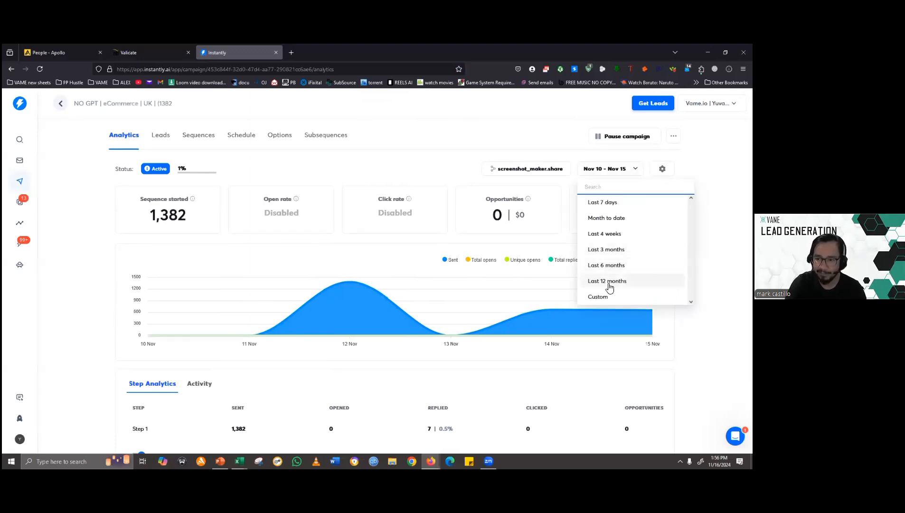
pyautogui.click(607, 281)
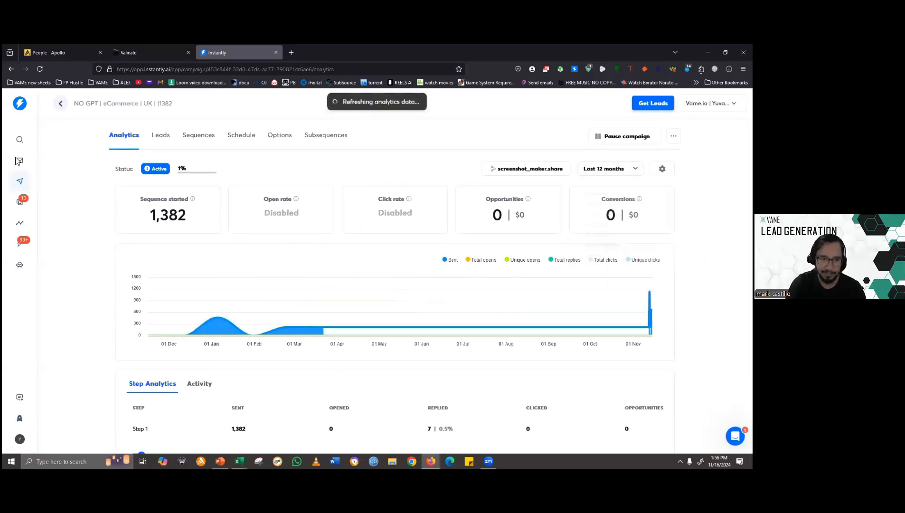
pyautogui.click(61, 103)
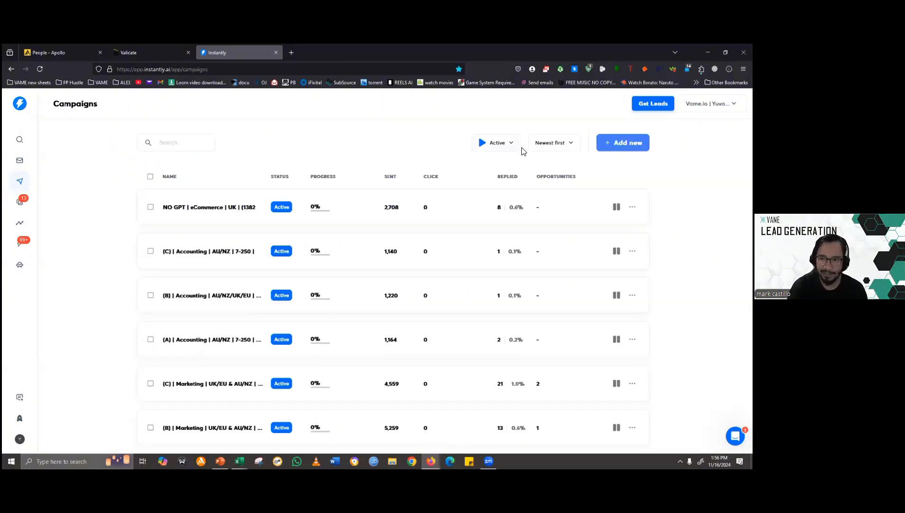
# - Filter the campaign list by Draft status and open the draft "NEW CAMPAIGN"
pyautogui.click(497, 142)
pyautogui.click(471, 202)
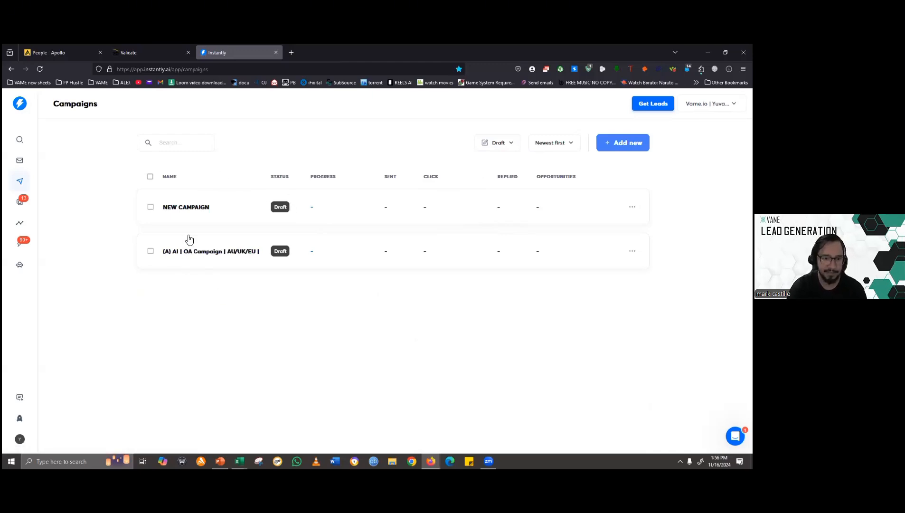
pyautogui.click(189, 210)
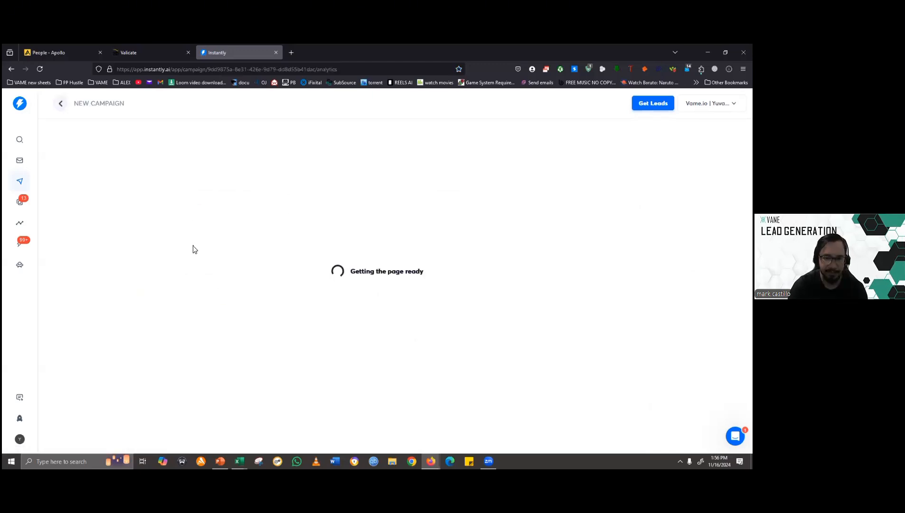
# - Switch to the PowerPoint slide show, advance past the "Managing And Tracking Outreach" slide, and return to Instantly in the browser
pyautogui.hotkey('alt', 'Tab')
pyautogui.hotkey('alt', 'Tab')
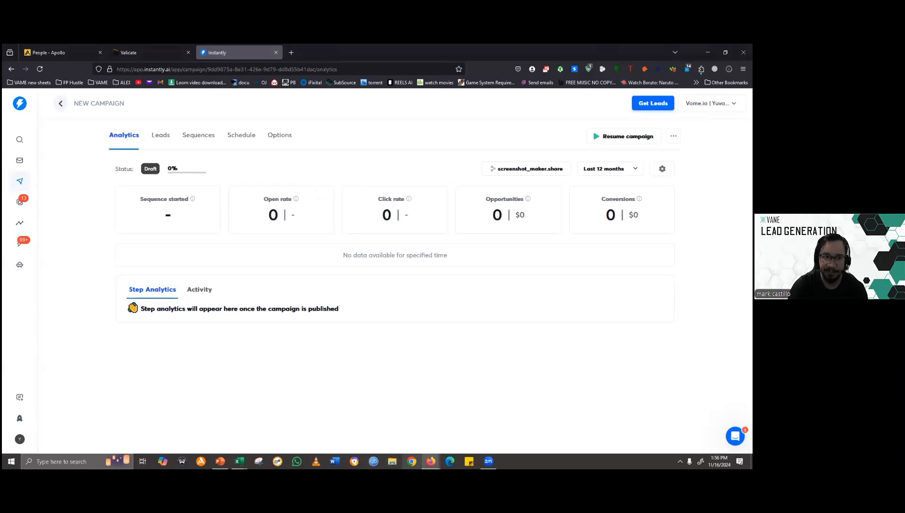
pyautogui.hotkey('alt', 'Tab')
pyautogui.hotkey('alt', 'Tab')
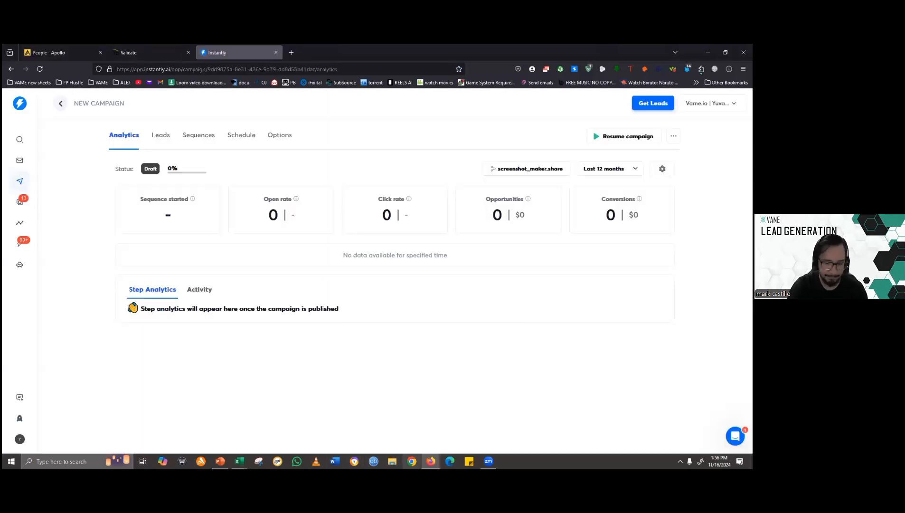
pyautogui.click(219, 460)
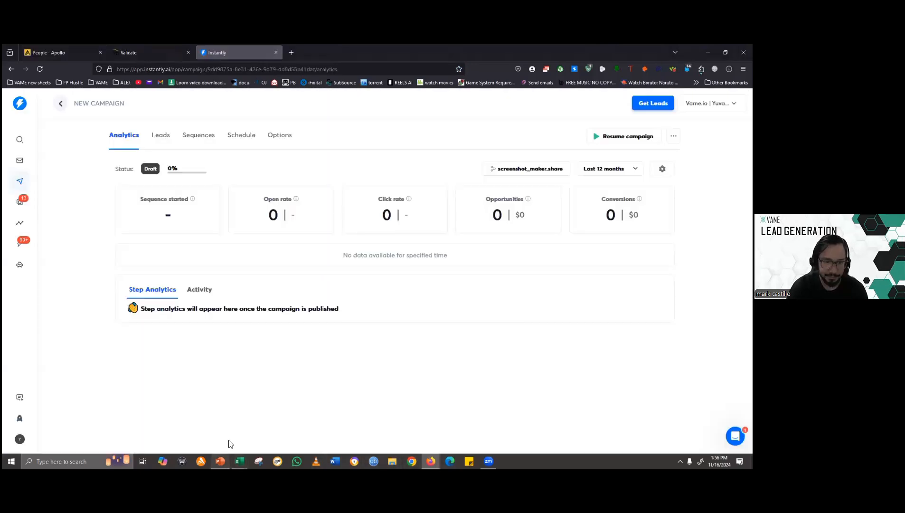
pyautogui.click(258, 237)
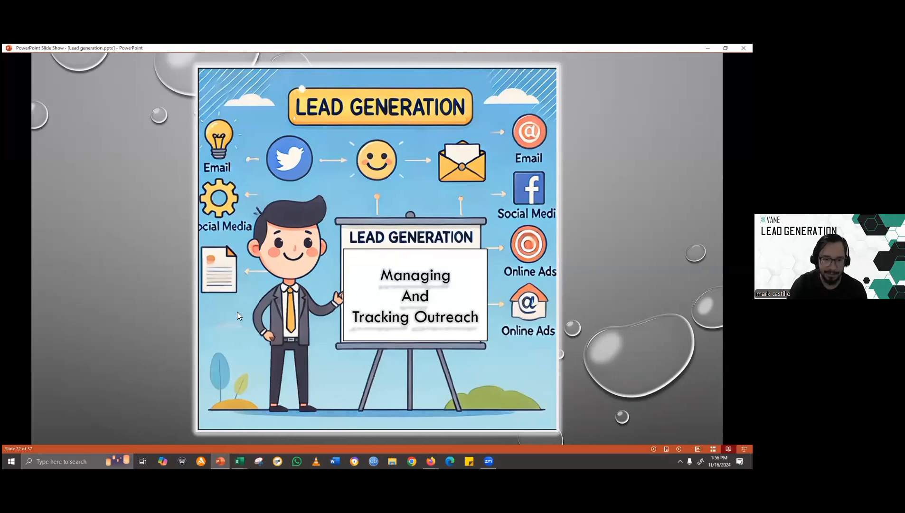
pyautogui.press('Right')
pyautogui.hotkey('alt', 'Tab')
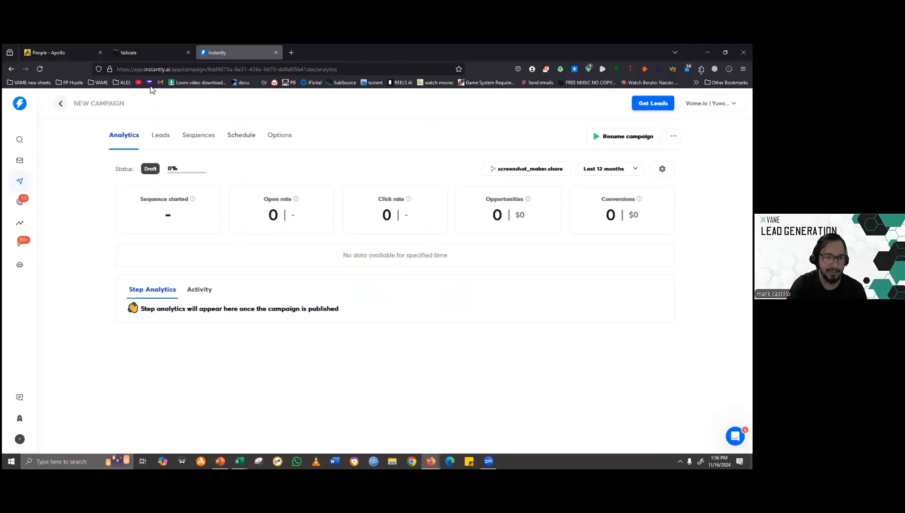
# - View the CRM inbox, open the Unibox to look over the replies, and filter them by Interested status
pyautogui.click(18, 247)
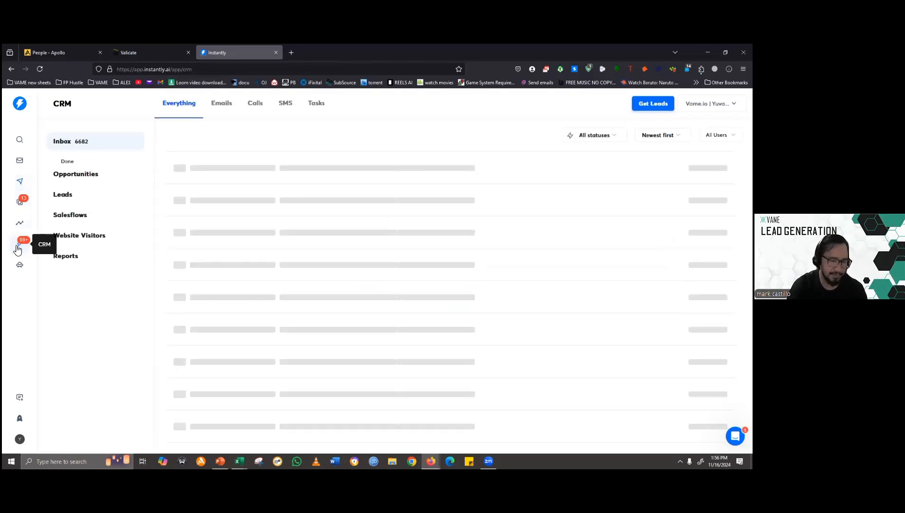
pyautogui.click(23, 205)
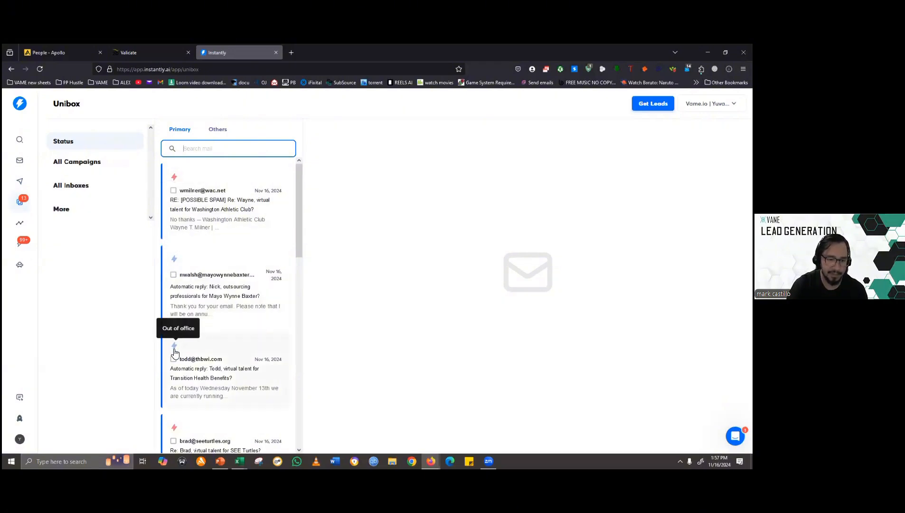
pyautogui.scroll(-4, 183, 321)
pyautogui.scroll(4, 176, 332)
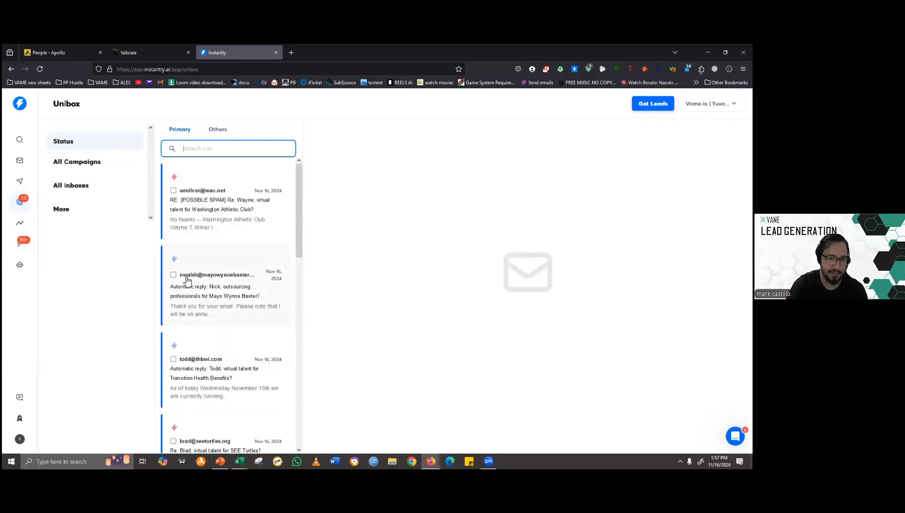
pyautogui.click(135, 145)
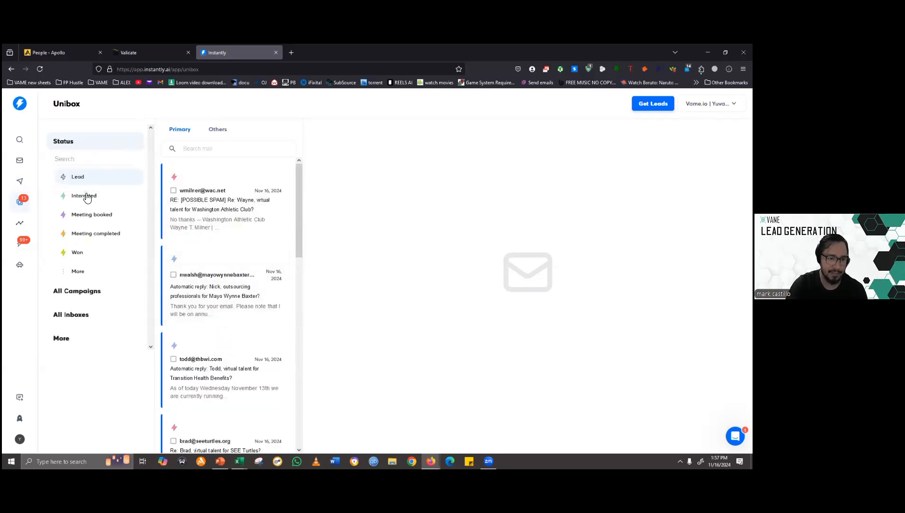
pyautogui.click(86, 195)
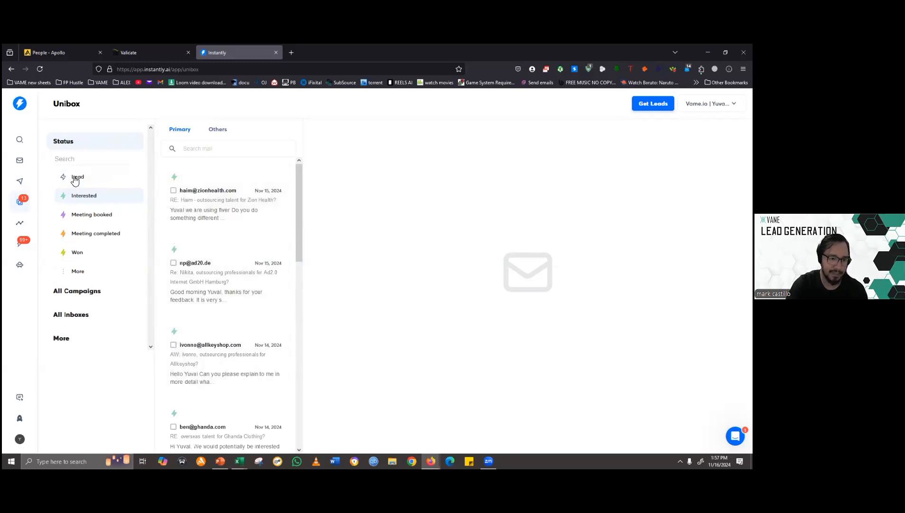
# - Open the CRM opportunities board and examine the Interested, Meeting booked, Meeting completed and Won deals
pyautogui.click(22, 243)
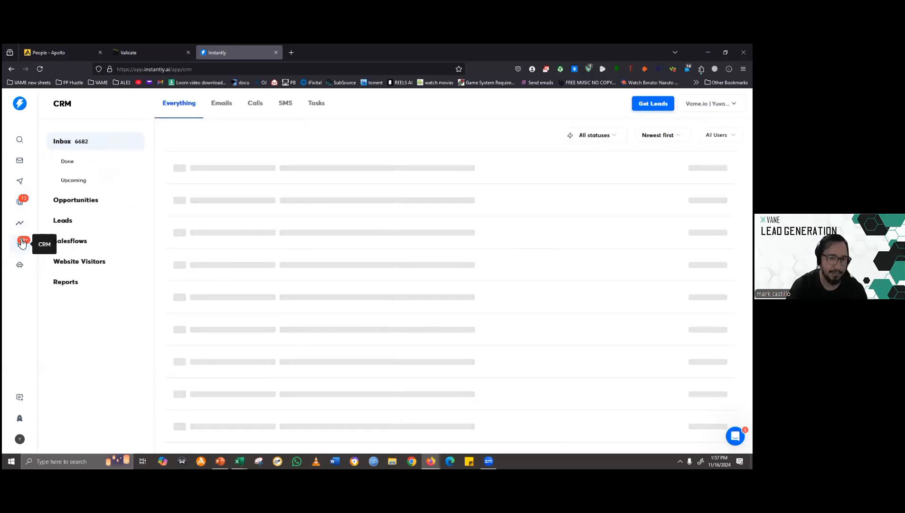
pyautogui.click(84, 203)
pyautogui.click(85, 203)
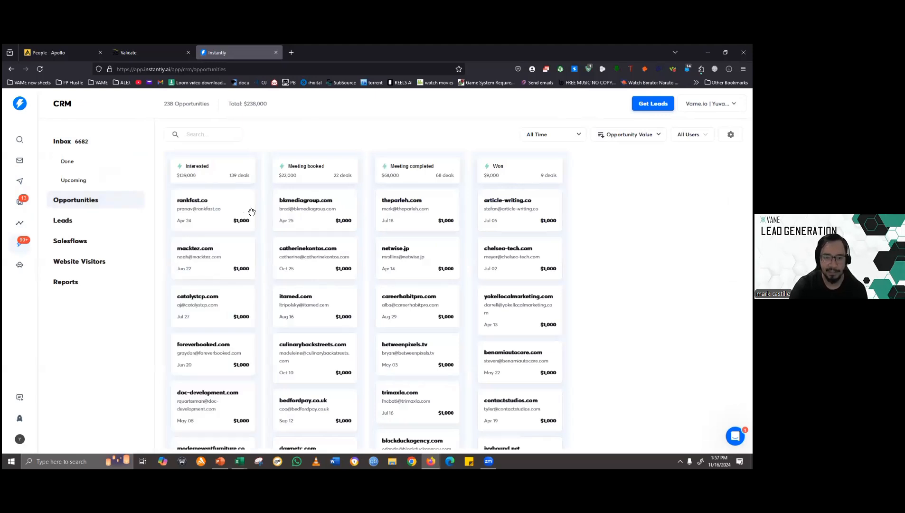
pyautogui.scroll(-7, 204, 209)
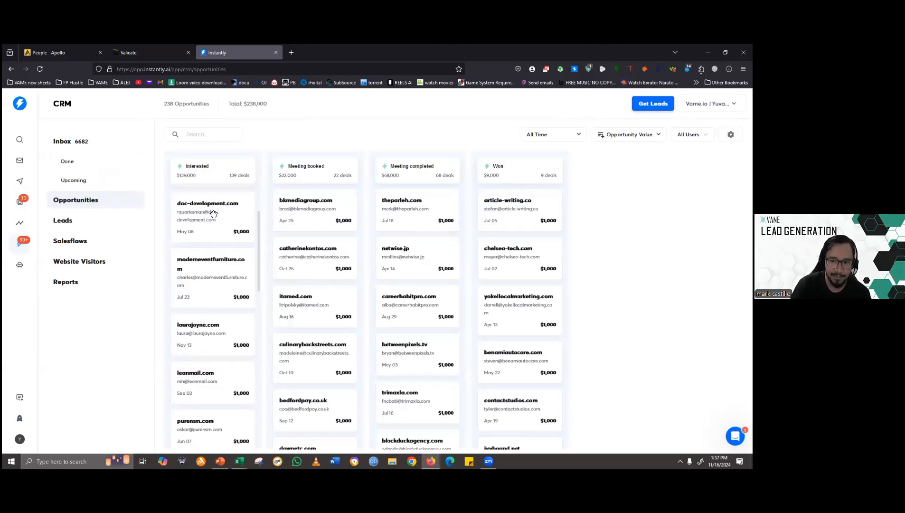
pyautogui.scroll(5, 216, 231)
pyautogui.scroll(2, 215, 231)
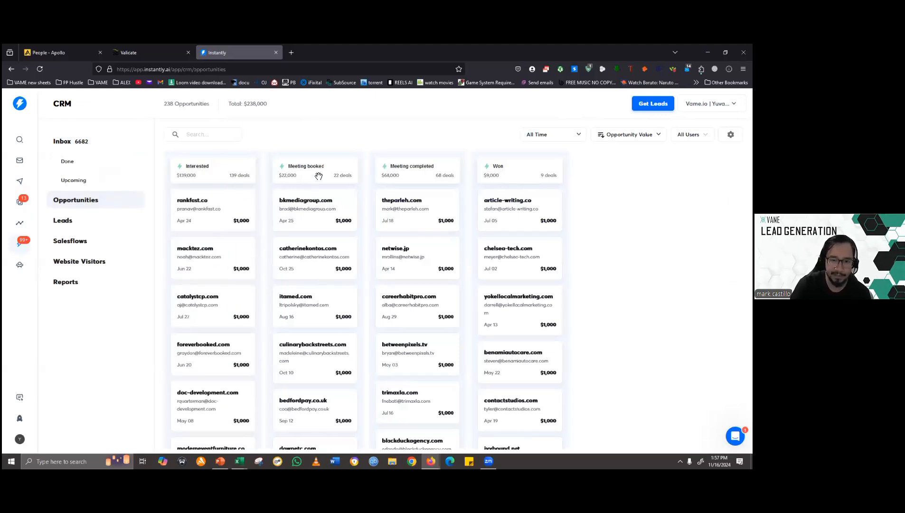
pyautogui.scroll(-3, 317, 228)
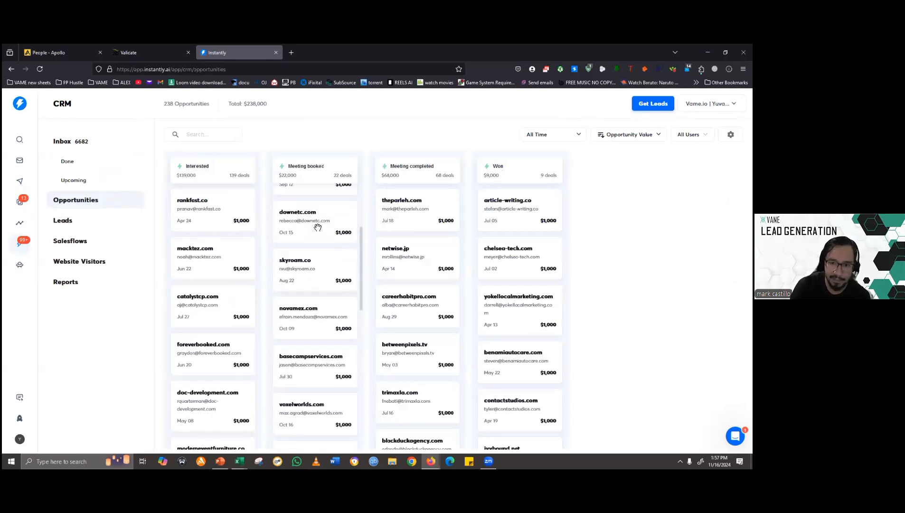
pyautogui.scroll(3, 317, 223)
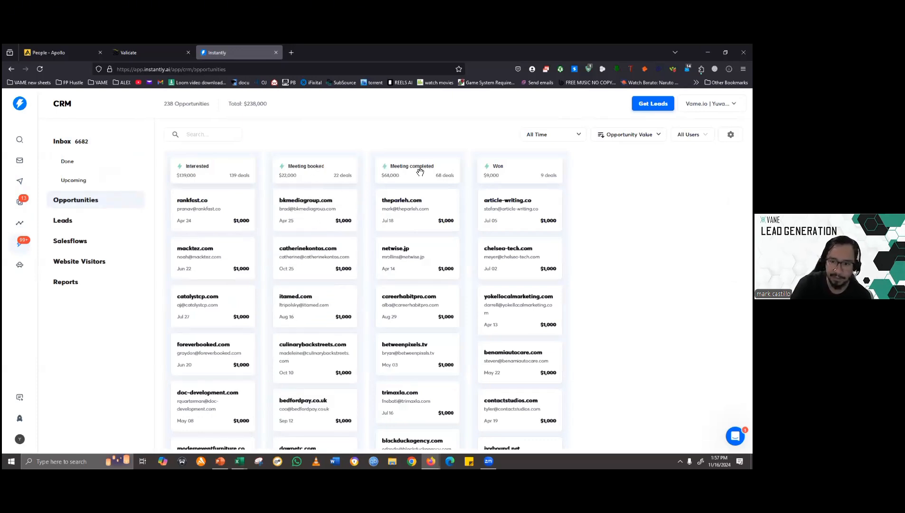
pyautogui.scroll(-3, 417, 200)
pyautogui.scroll(3, 418, 200)
pyautogui.scroll(-3, 515, 202)
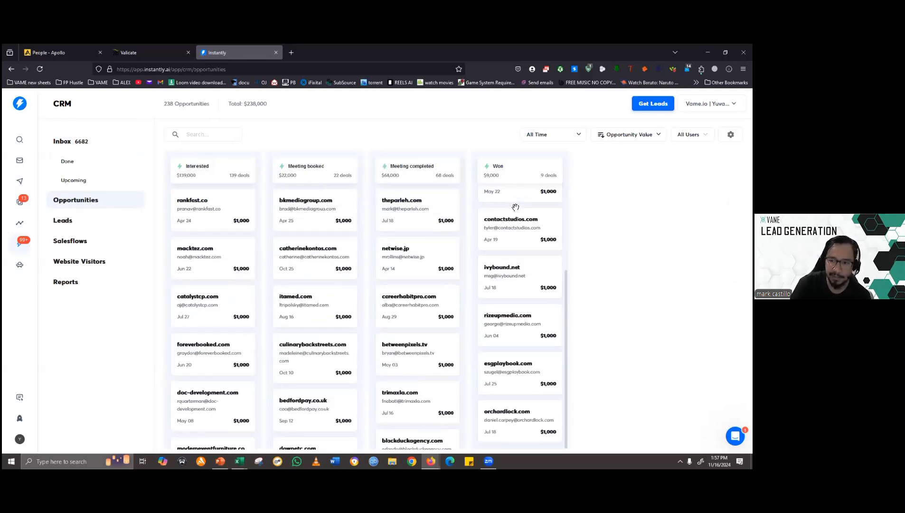
pyautogui.scroll(3, 515, 201)
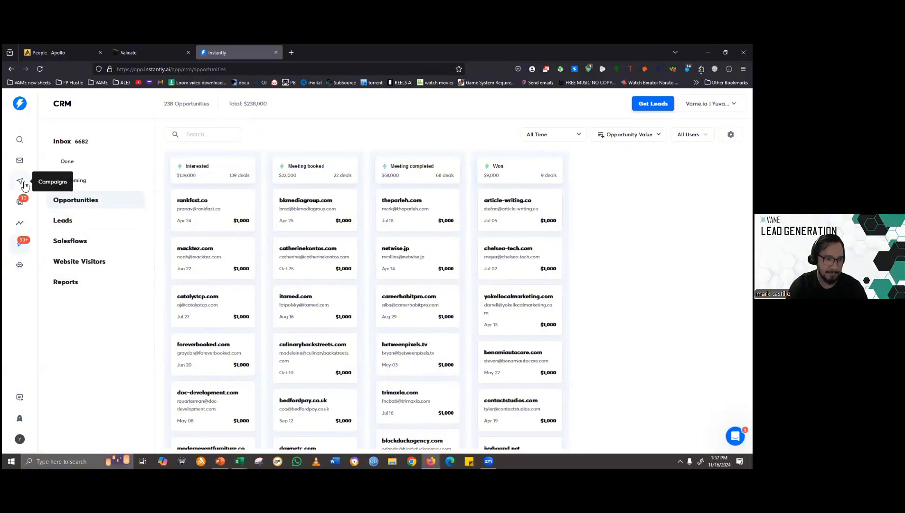
# - In the Unibox, filter the mail by Lead status, look through the Others messages, and return to the Primary ones
pyautogui.click(20, 202)
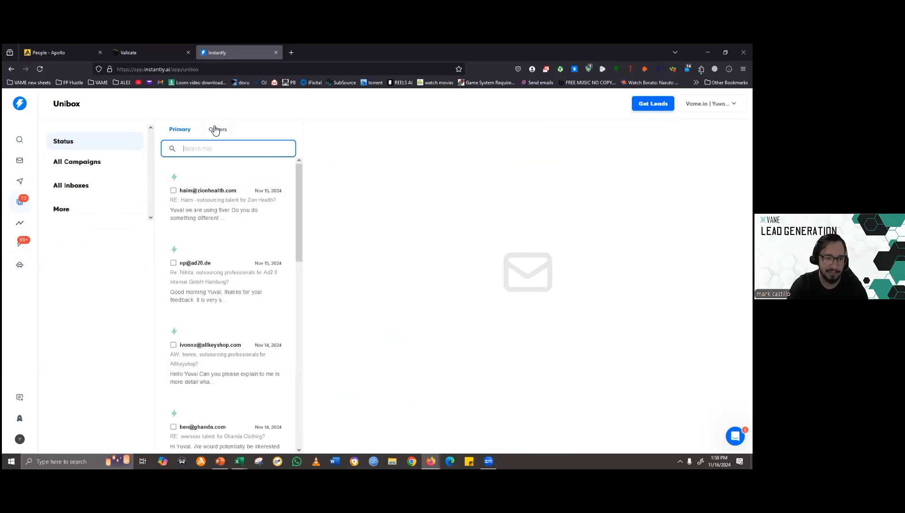
pyautogui.click(108, 142)
pyautogui.click(77, 176)
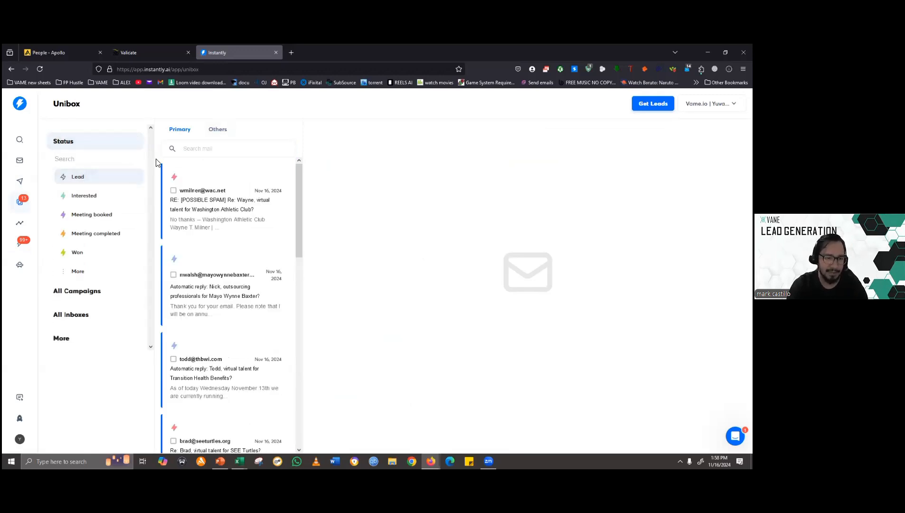
pyautogui.click(219, 133)
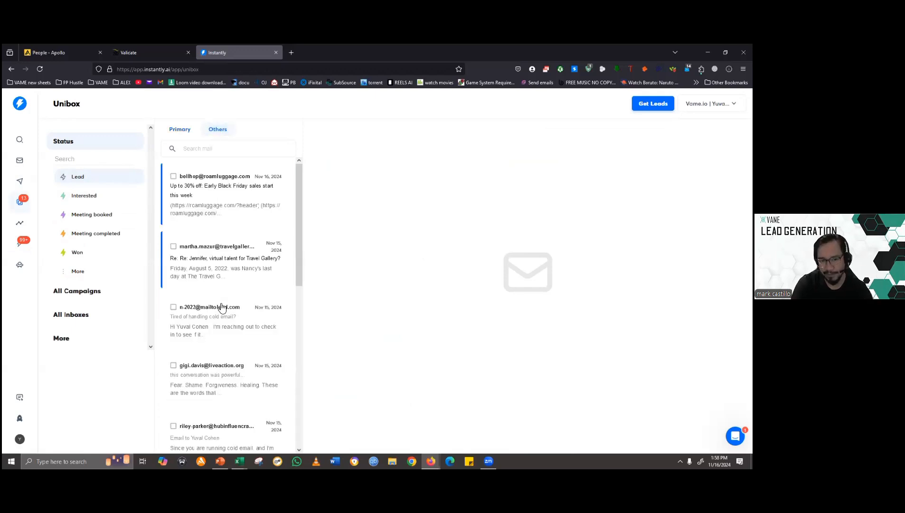
pyautogui.scroll(-15, 235, 224)
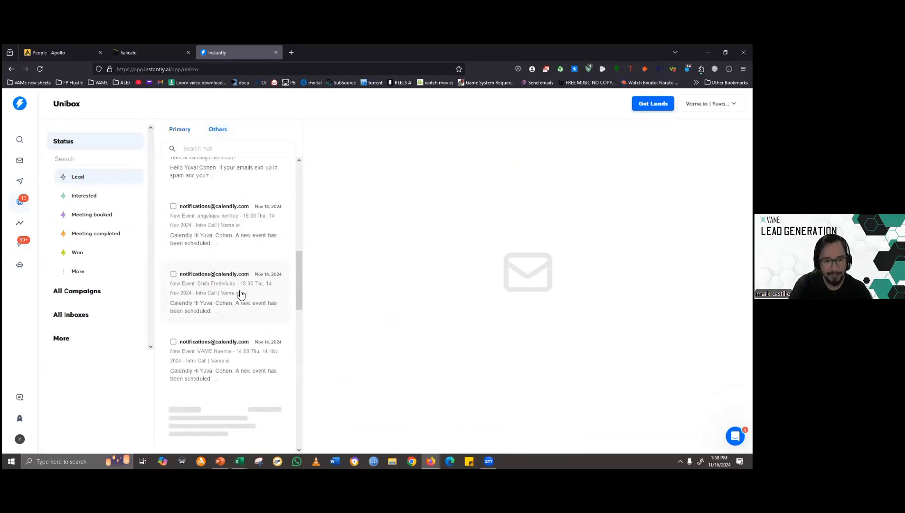
pyautogui.scroll(15, 239, 290)
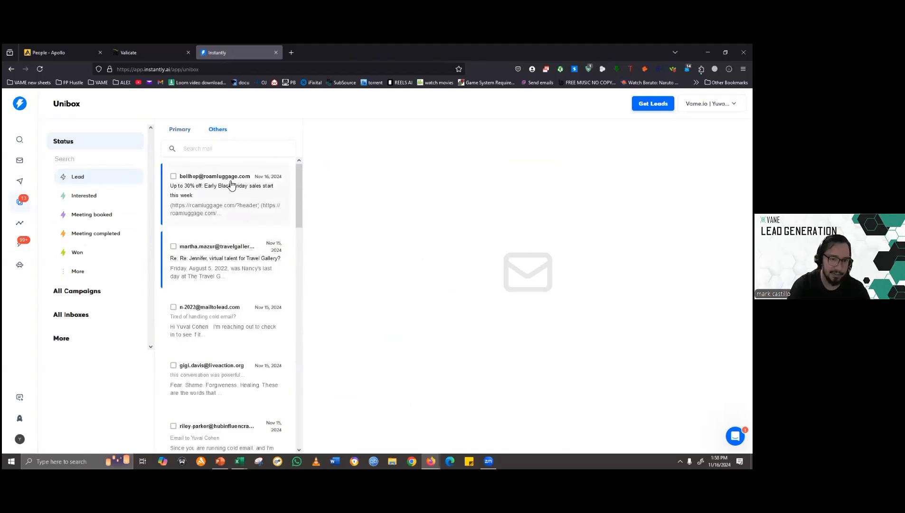
pyautogui.click(239, 155)
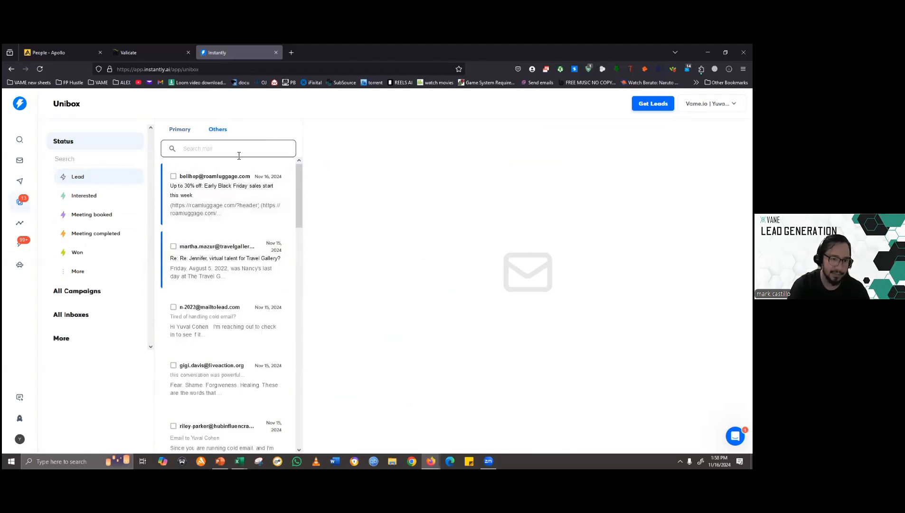
pyautogui.click(178, 129)
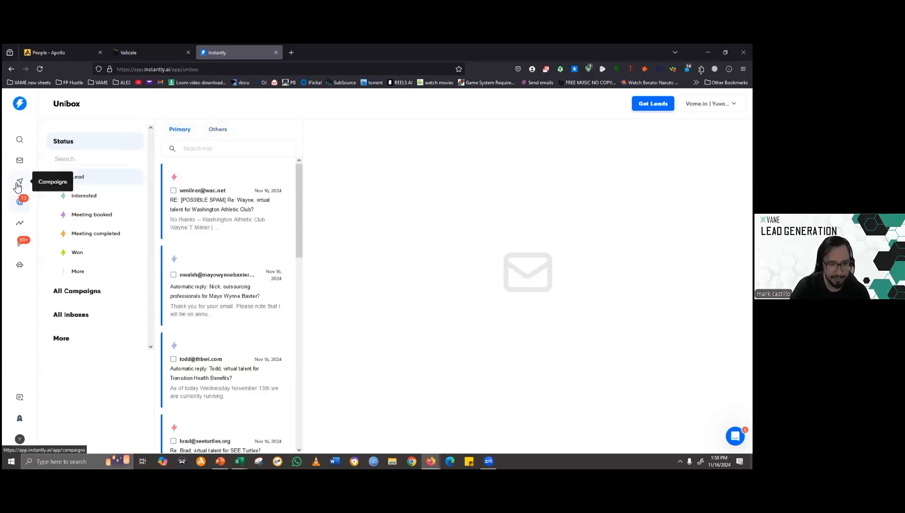
# - Reopen the CRM opportunities board, switch to the PowerPoint slide show, and advance to the "Lead Handover" slide
pyautogui.click(23, 249)
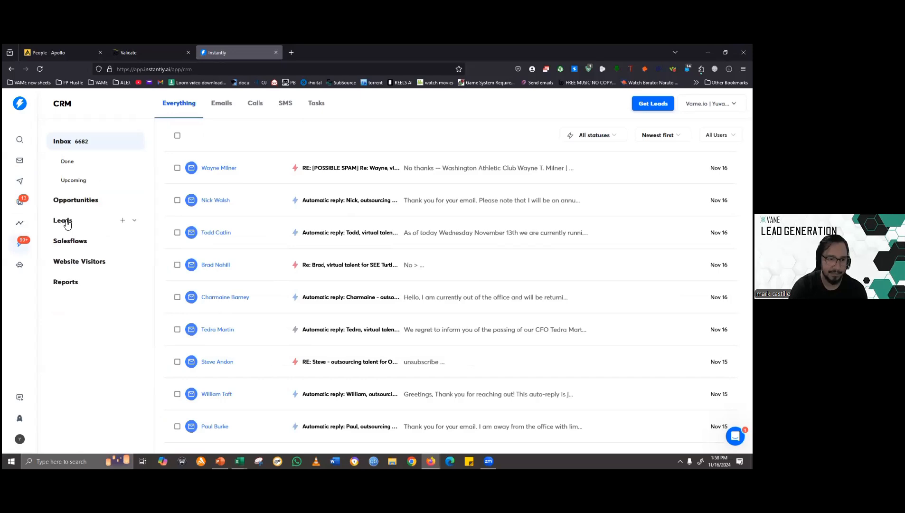
pyautogui.click(119, 200)
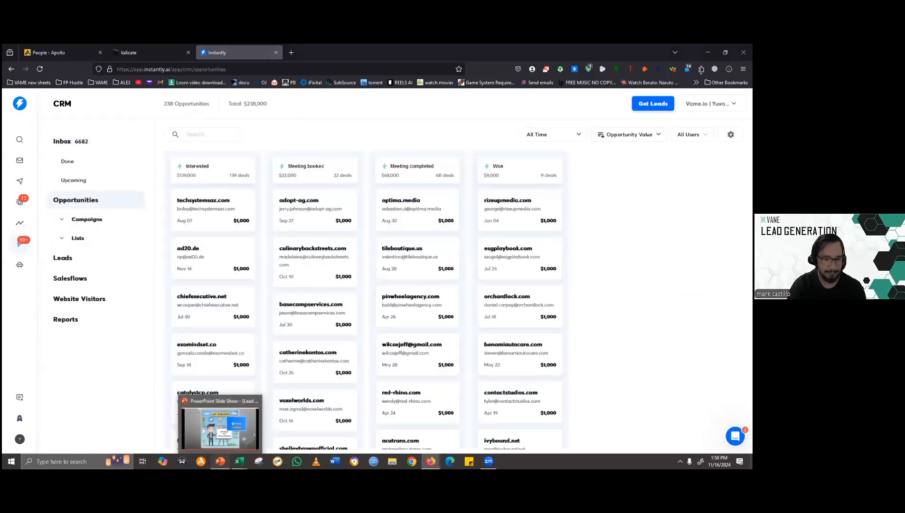
pyautogui.click(219, 461)
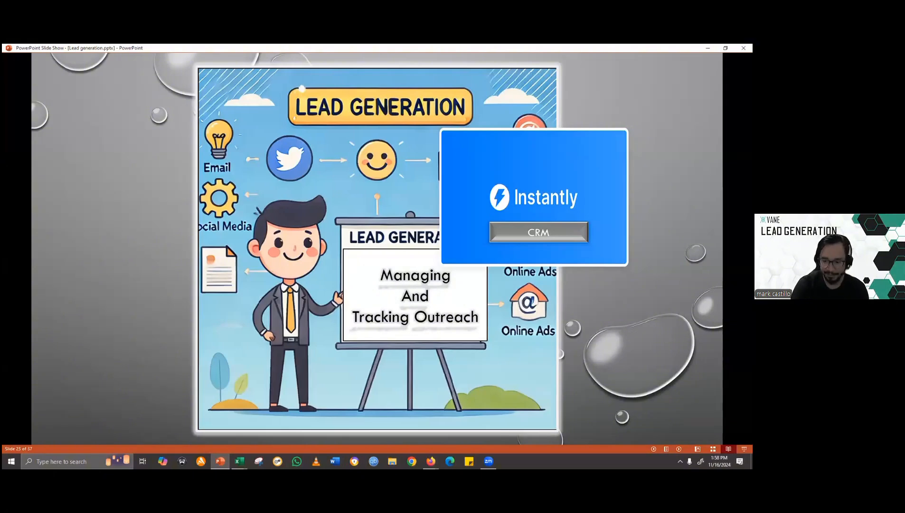
pyautogui.press('Right')
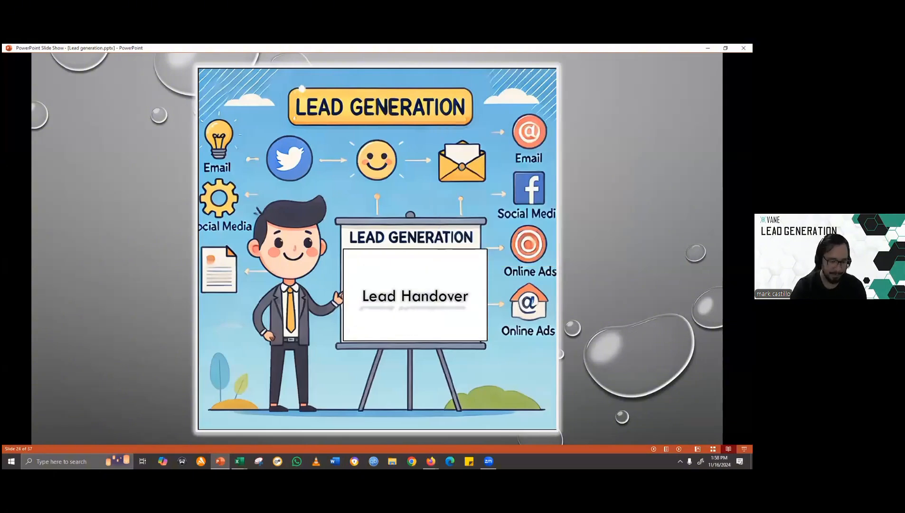